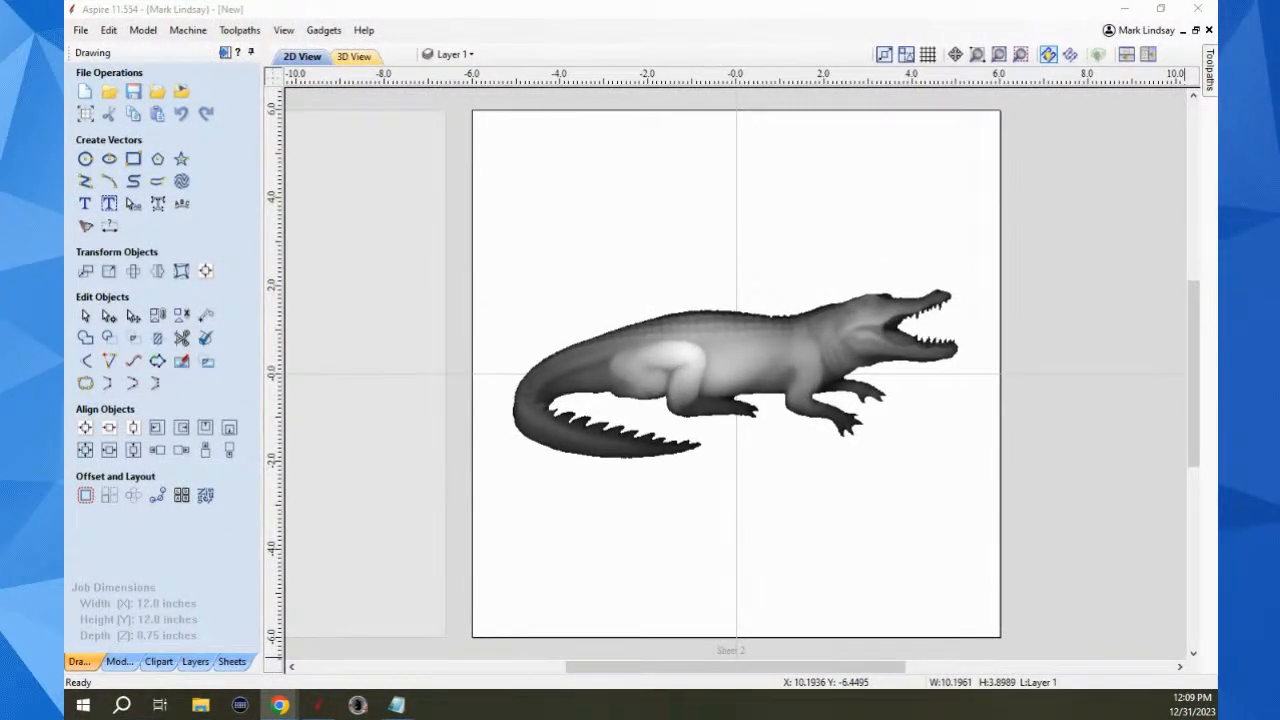
Create a vector boundary around the alligator component on Sheet 2
left_click(767, 335)
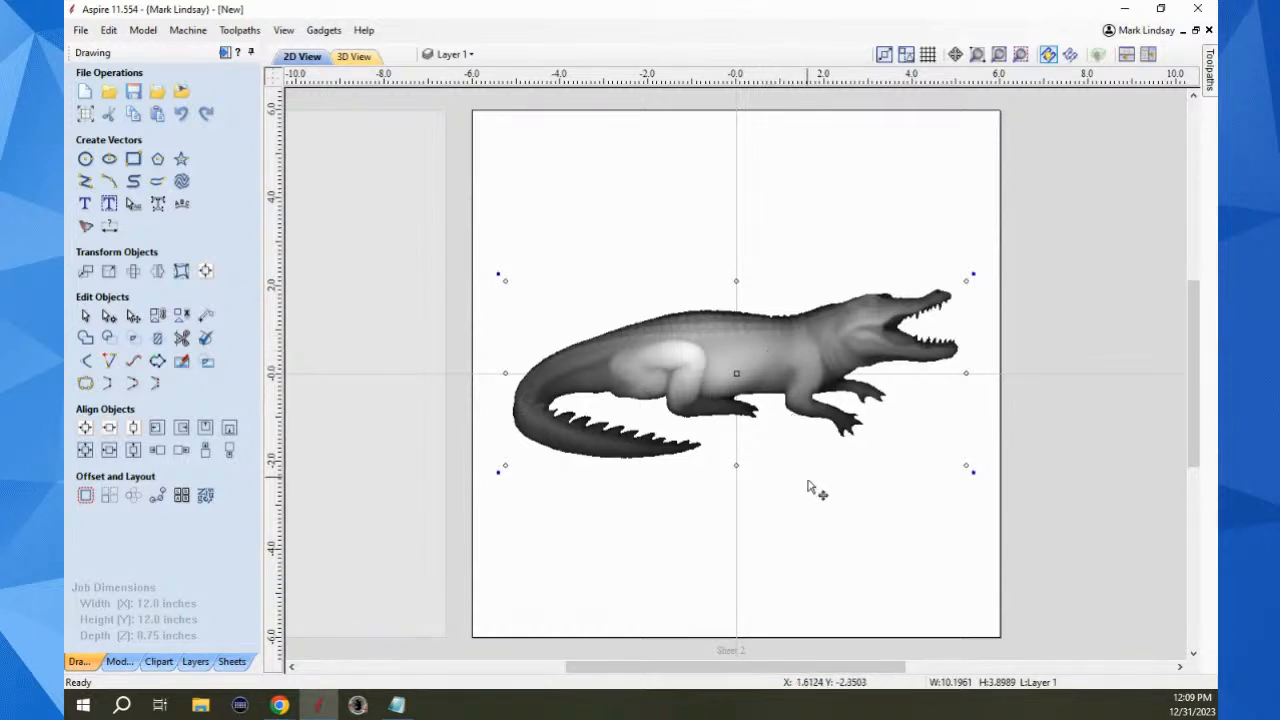
left_click(815, 515)
left_click(120, 662)
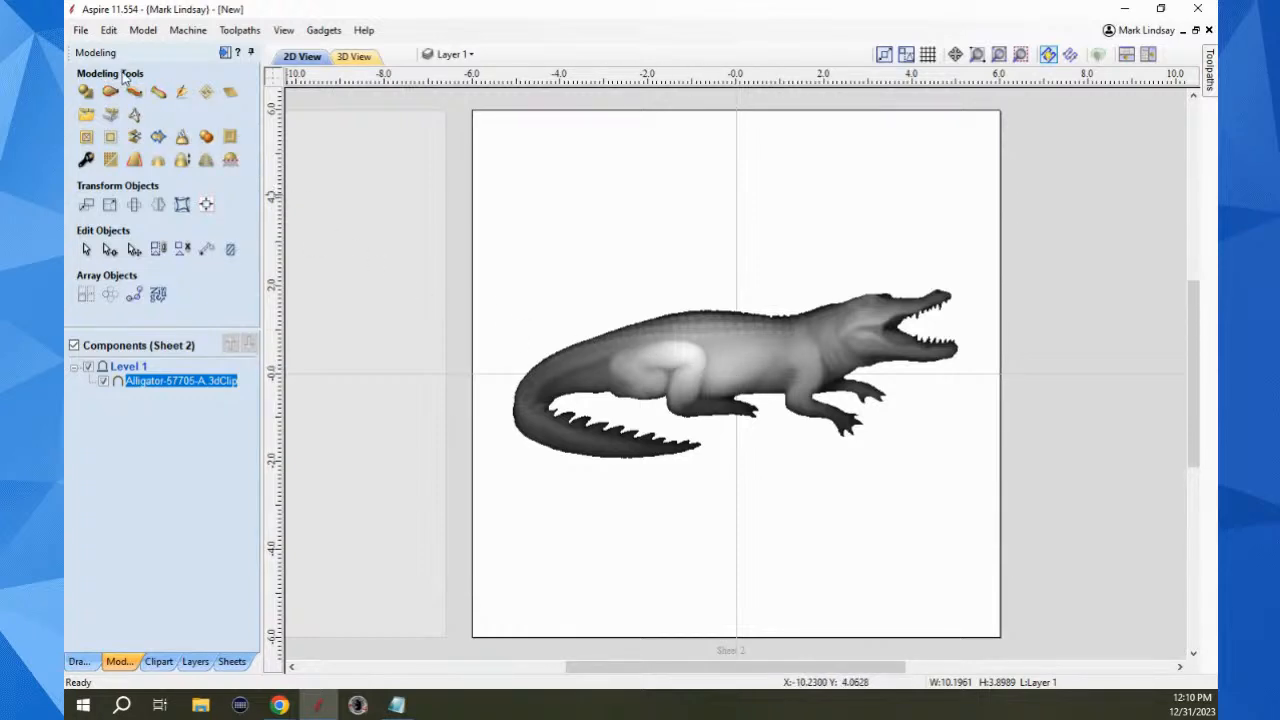
left_click(158, 139)
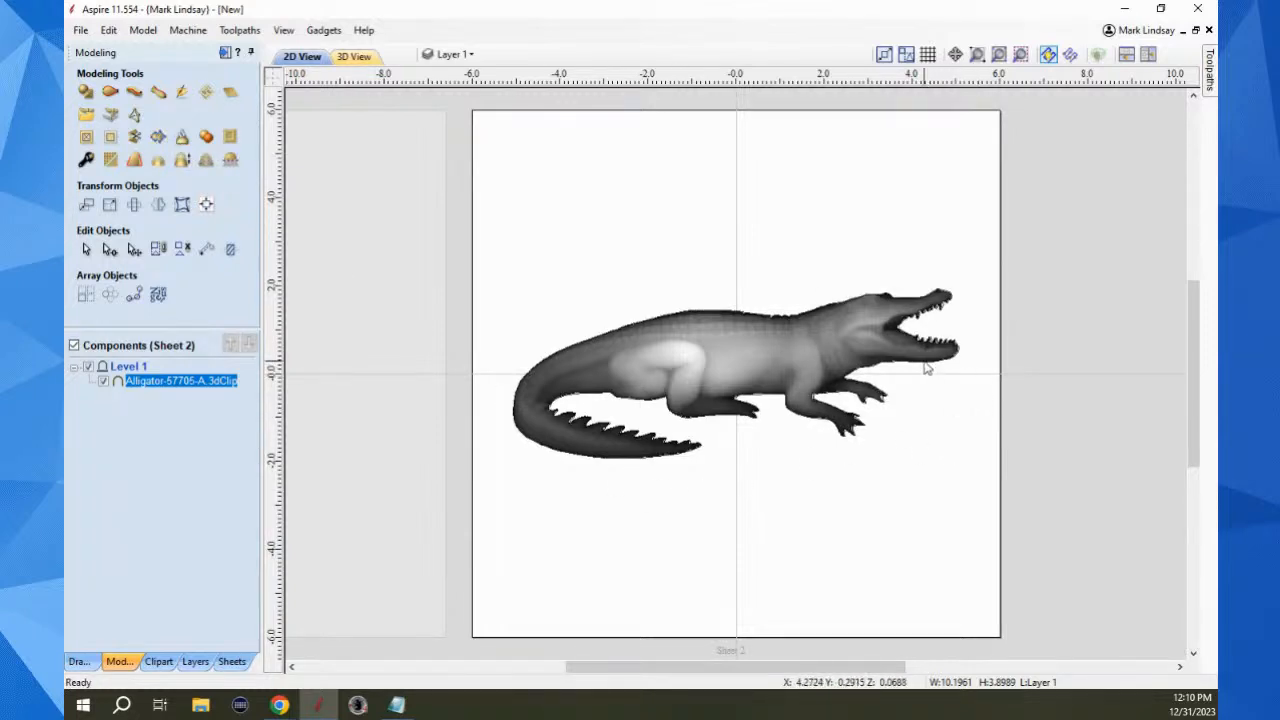
Calculate a 3D roughing toolpath with the 0.25 inch end mill, limited to the selected alligator outline with a 0.3 inch boundary offset
scroll(936, 329, "up", 1)
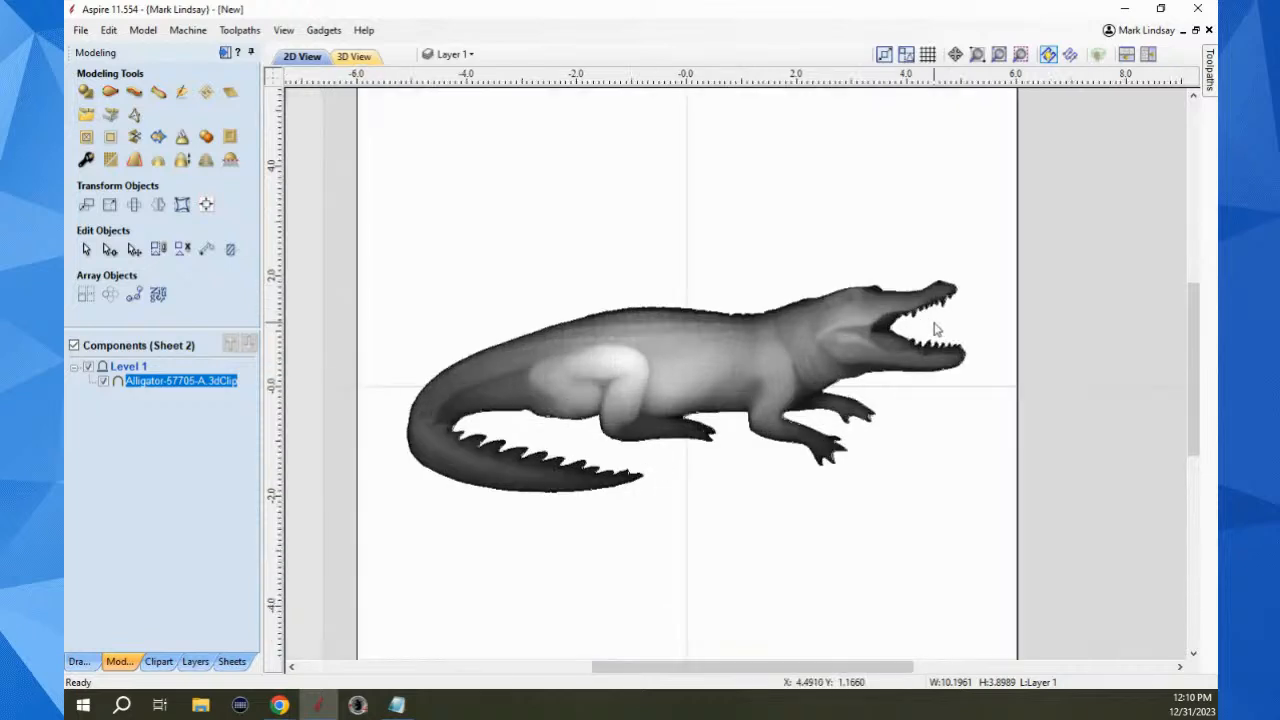
scroll(880, 336, "up", 4)
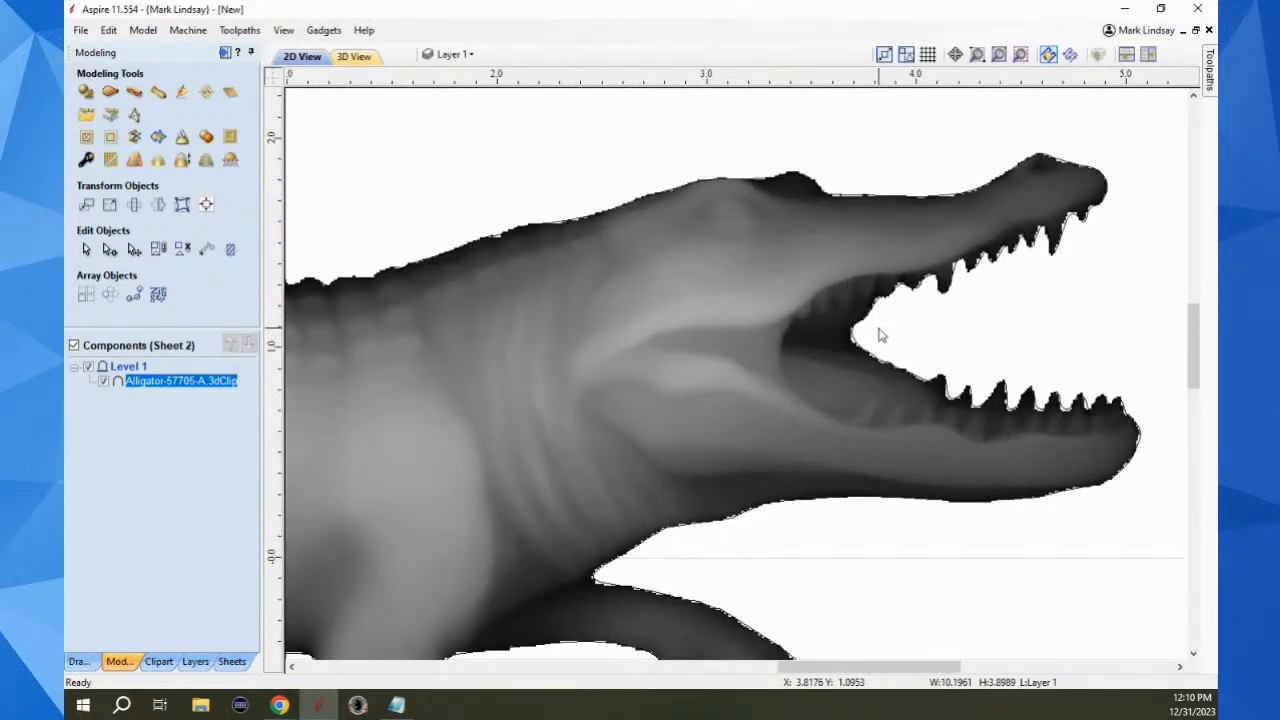
left_click(855, 340)
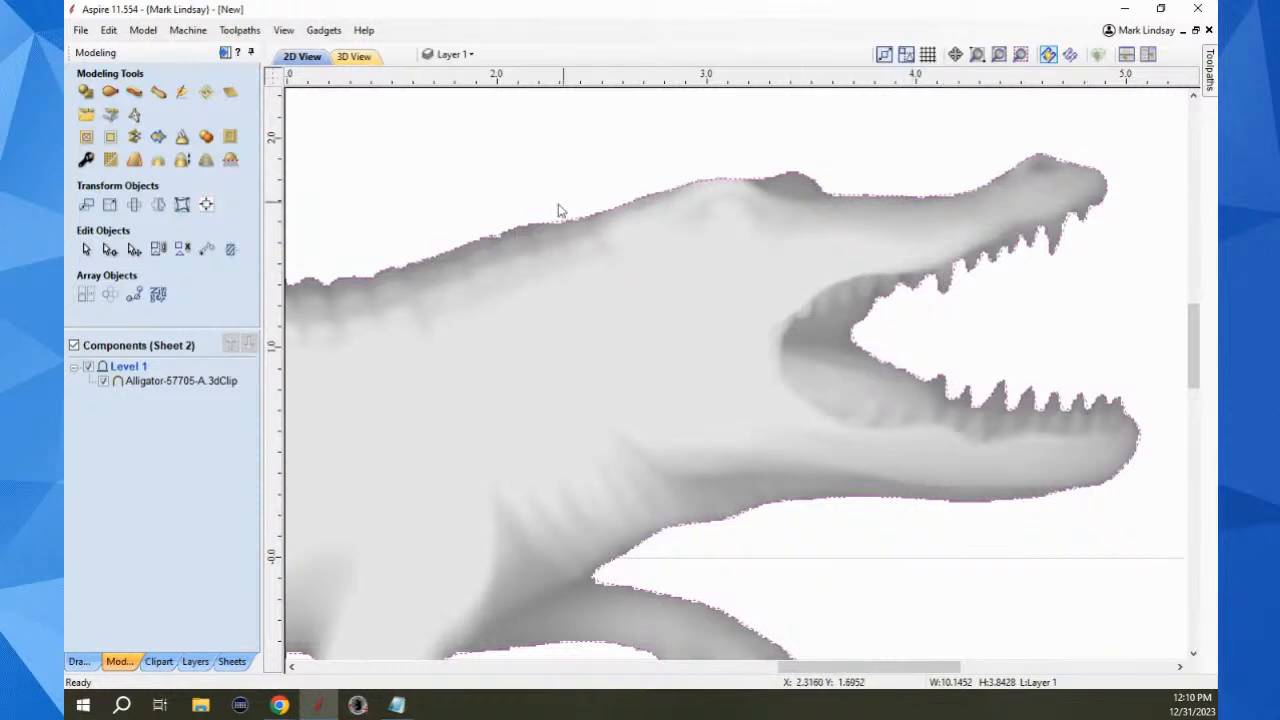
scroll(1100, 260, "down", 2)
scroll(1082, 314, "down", 3)
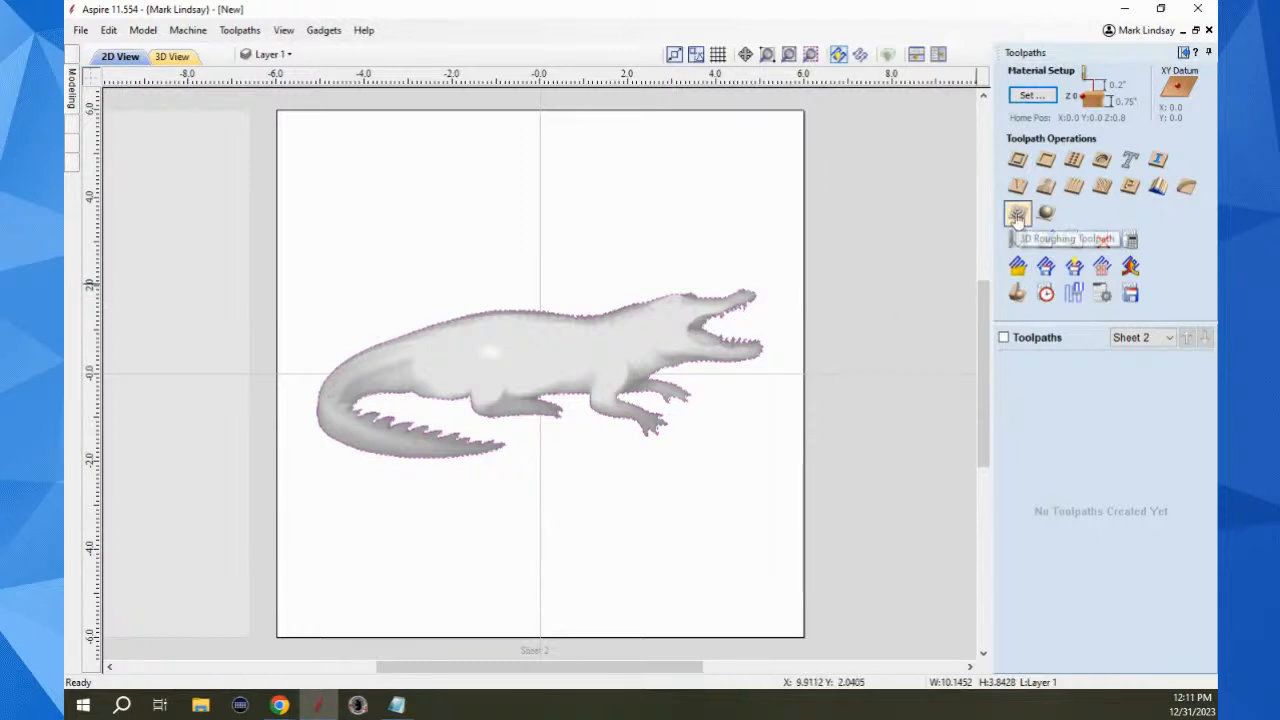
left_click(1018, 214)
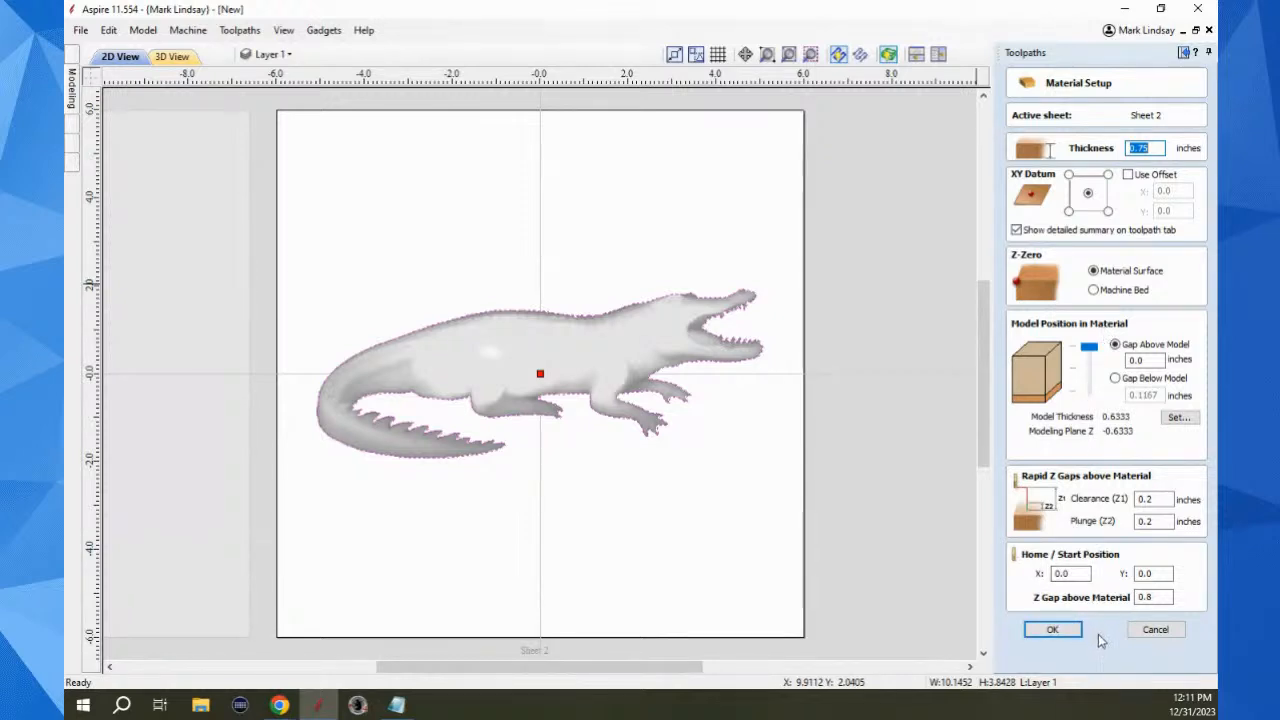
left_click(1062, 630)
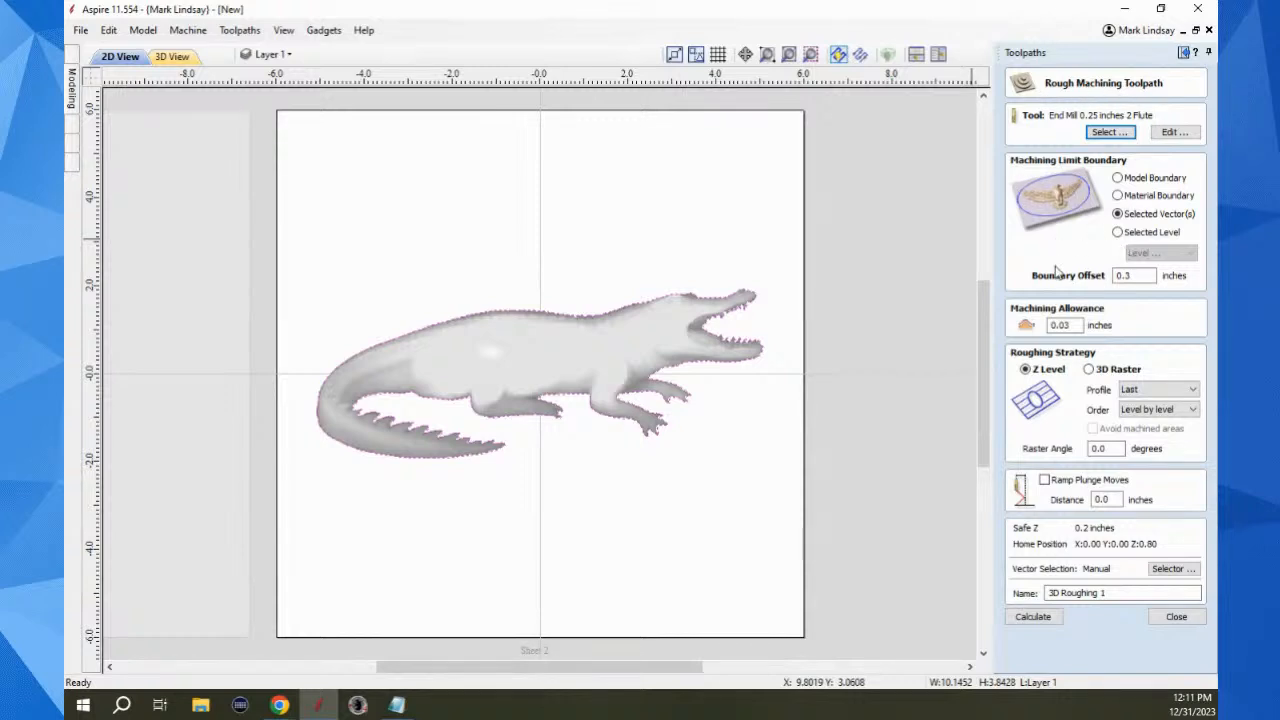
left_click(1118, 215)
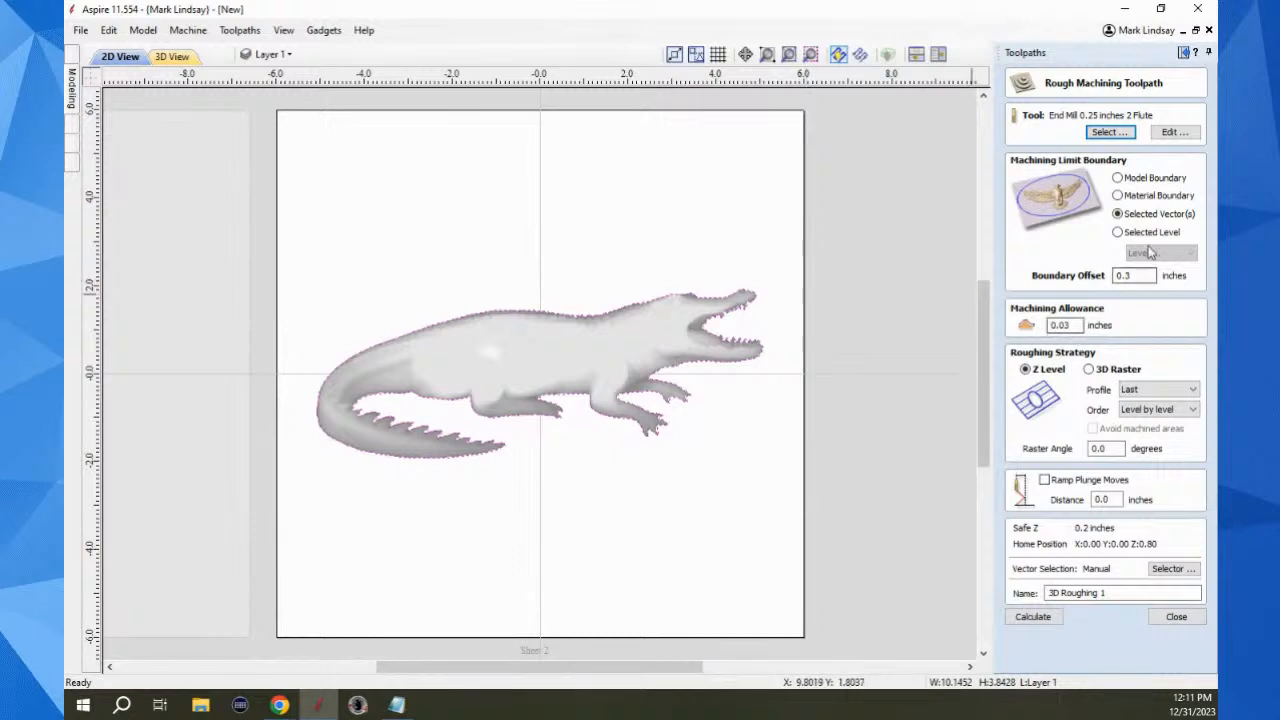
left_click(1035, 617)
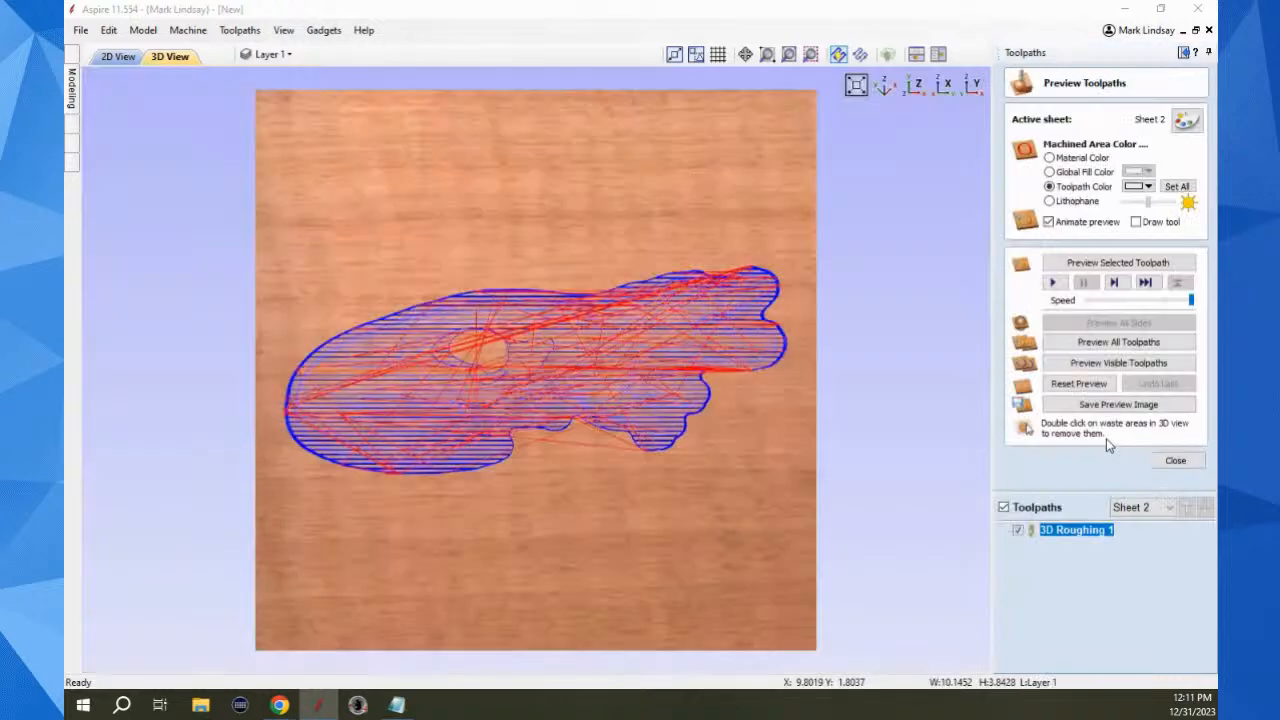
Inspect the calculated roughing toolpath in the 3D view, leave its settings as they are, and hide its toolpath lines
scroll(566, 328, "up", 1)
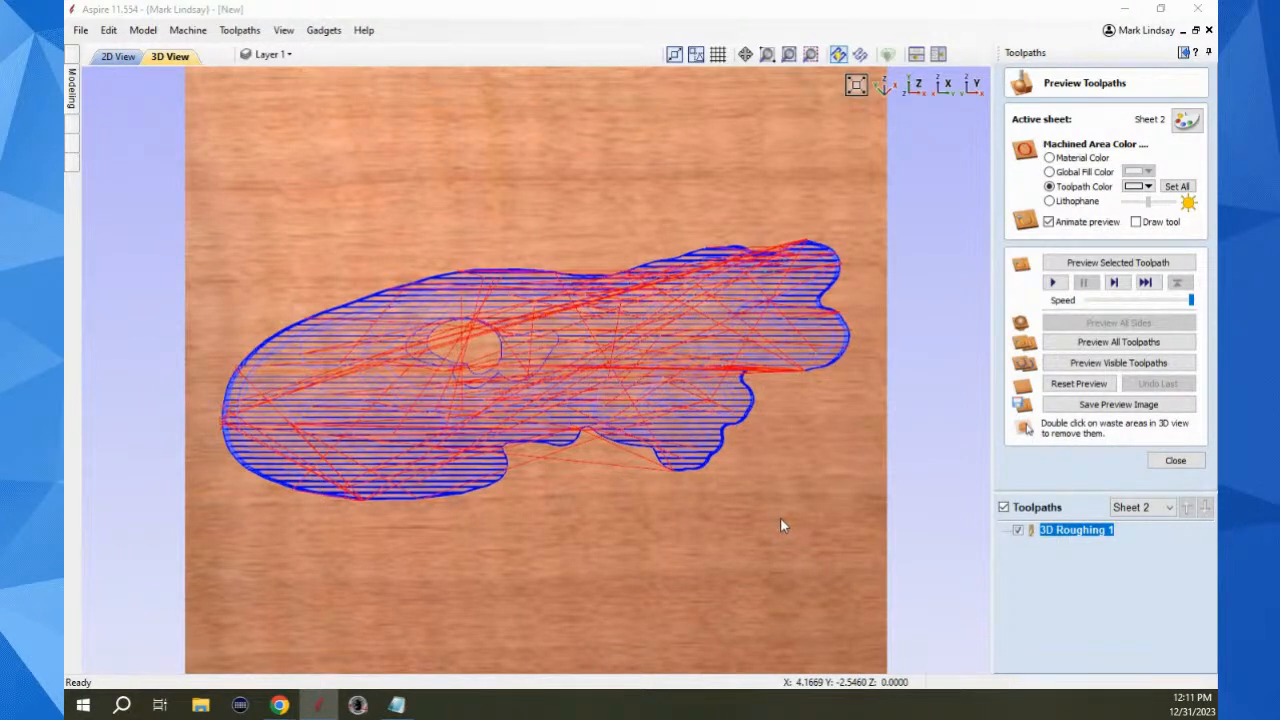
double_click(1078, 532)
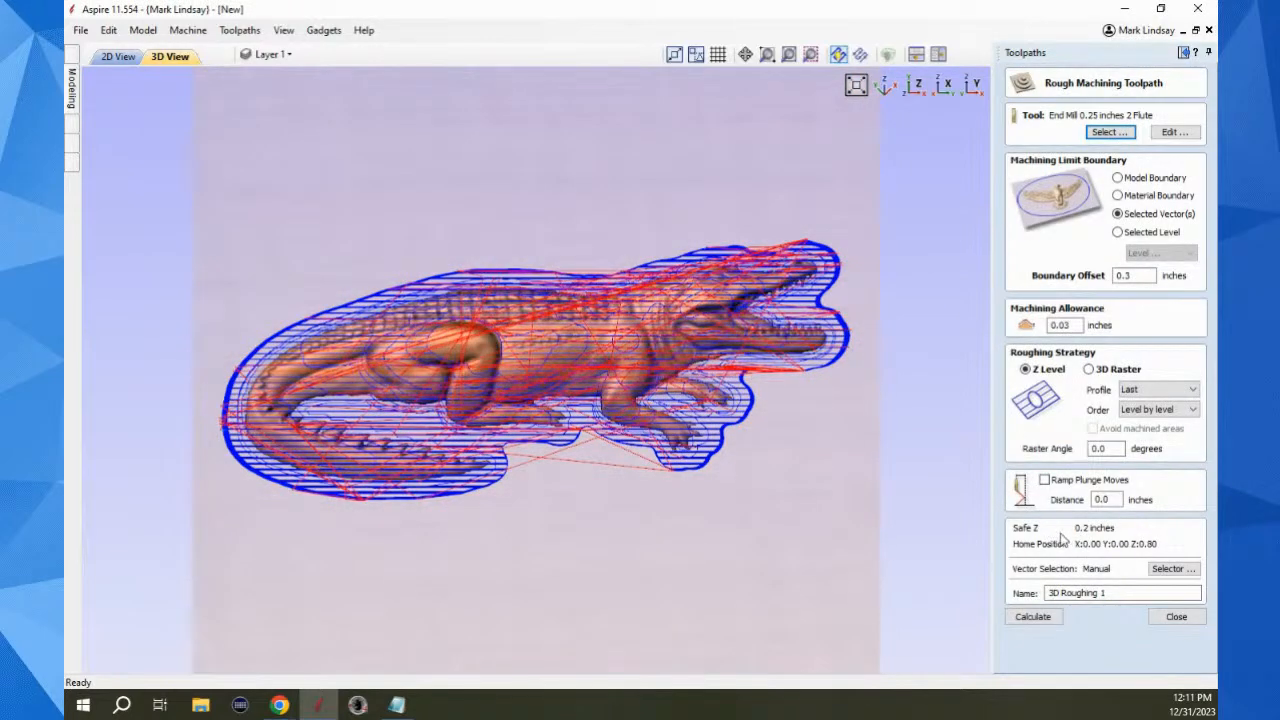
left_click(1180, 618)
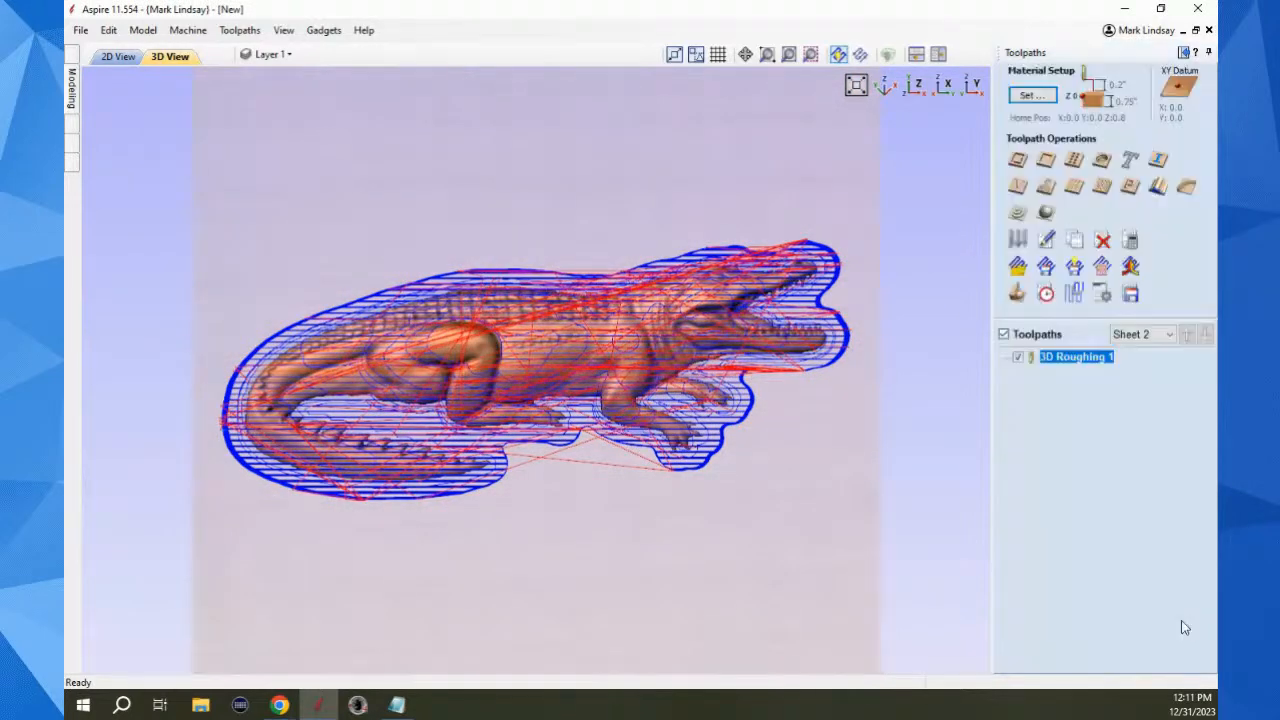
left_click(1004, 334)
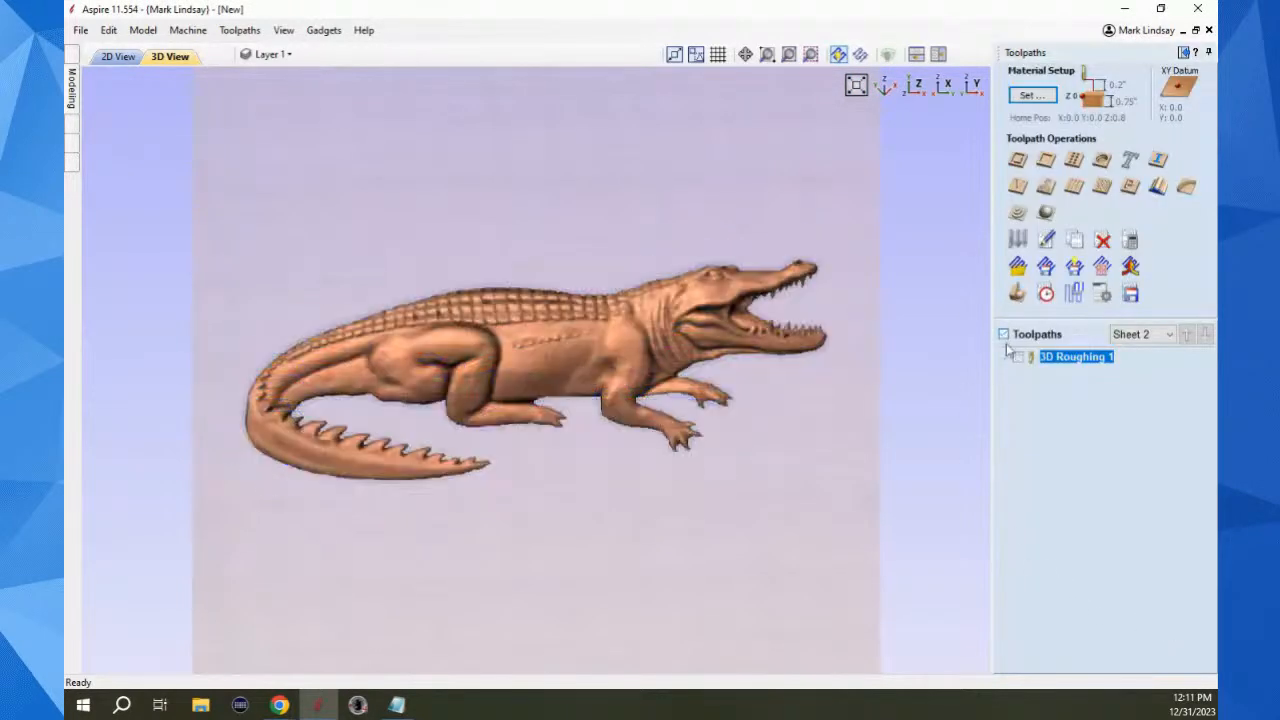
Review the machining boundary and roughing strategy settings of the 3D Roughing 1 toolpath
double_click(1089, 360)
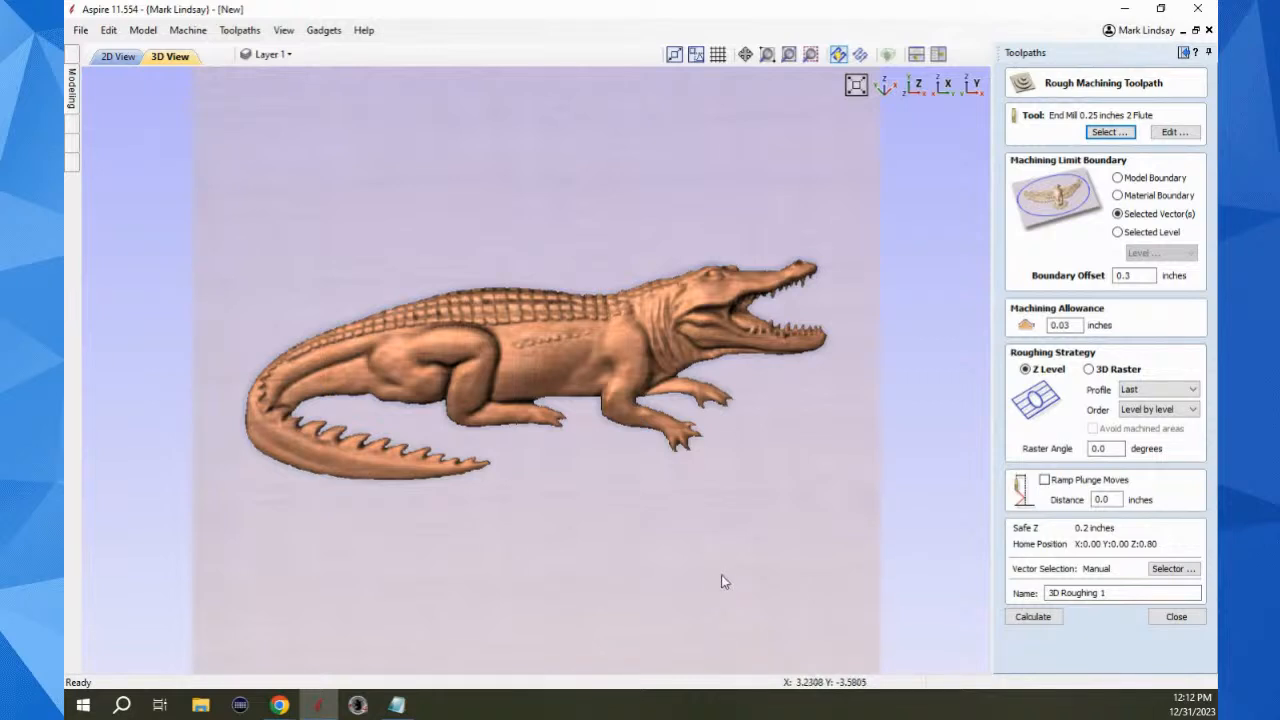
scroll(786, 566, "down", 2)
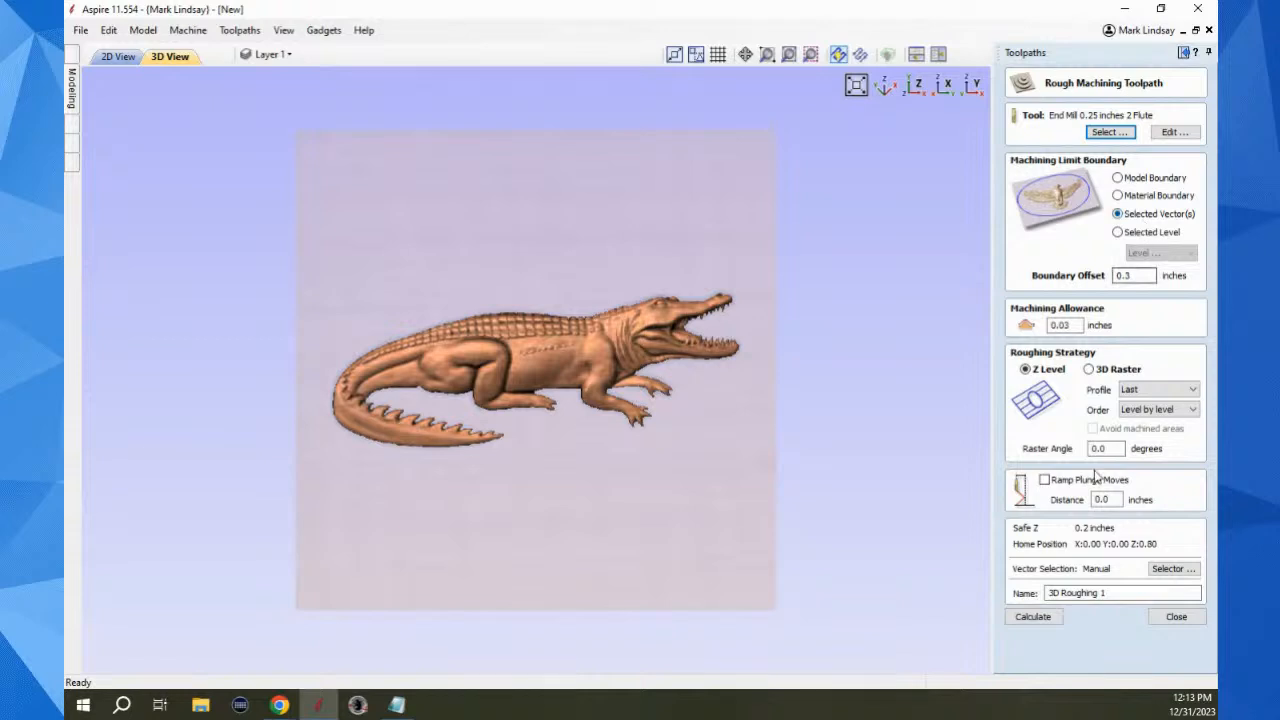
left_click(1177, 617)
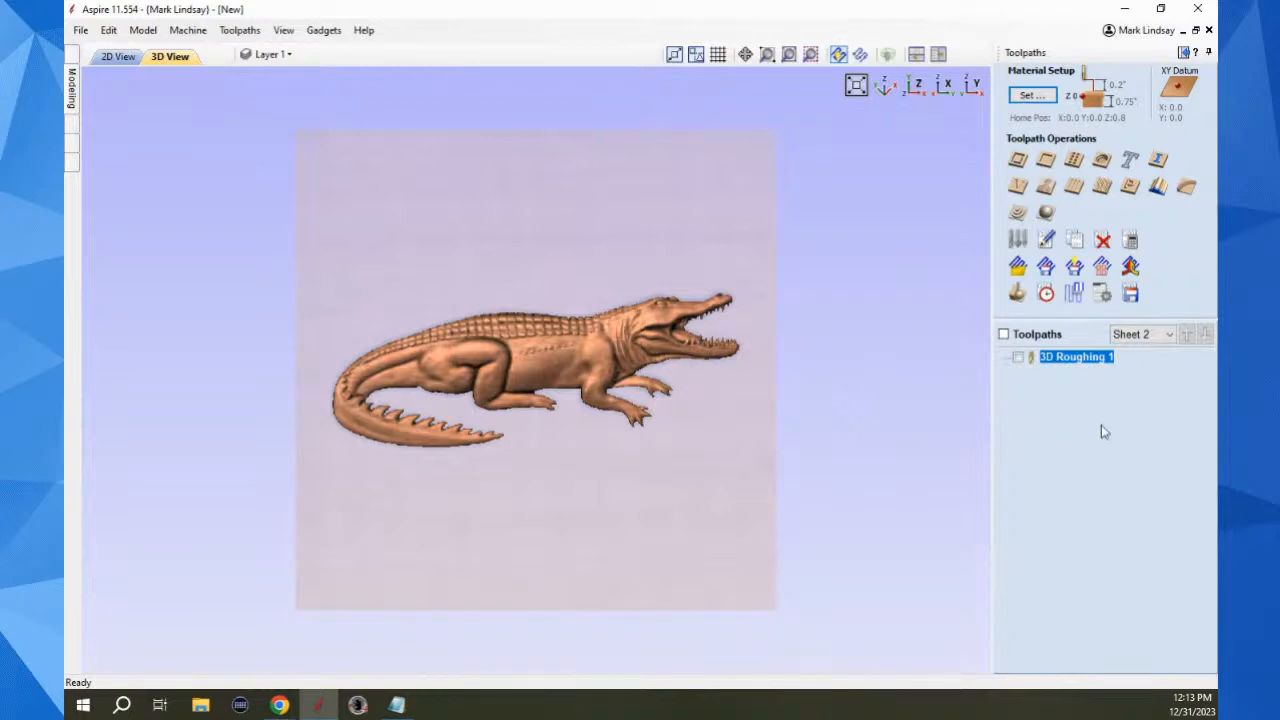
Return to the 2D view with the design tools shown and make the empty Sheet 1 active
left_click(1183, 53)
left_click(300, 57)
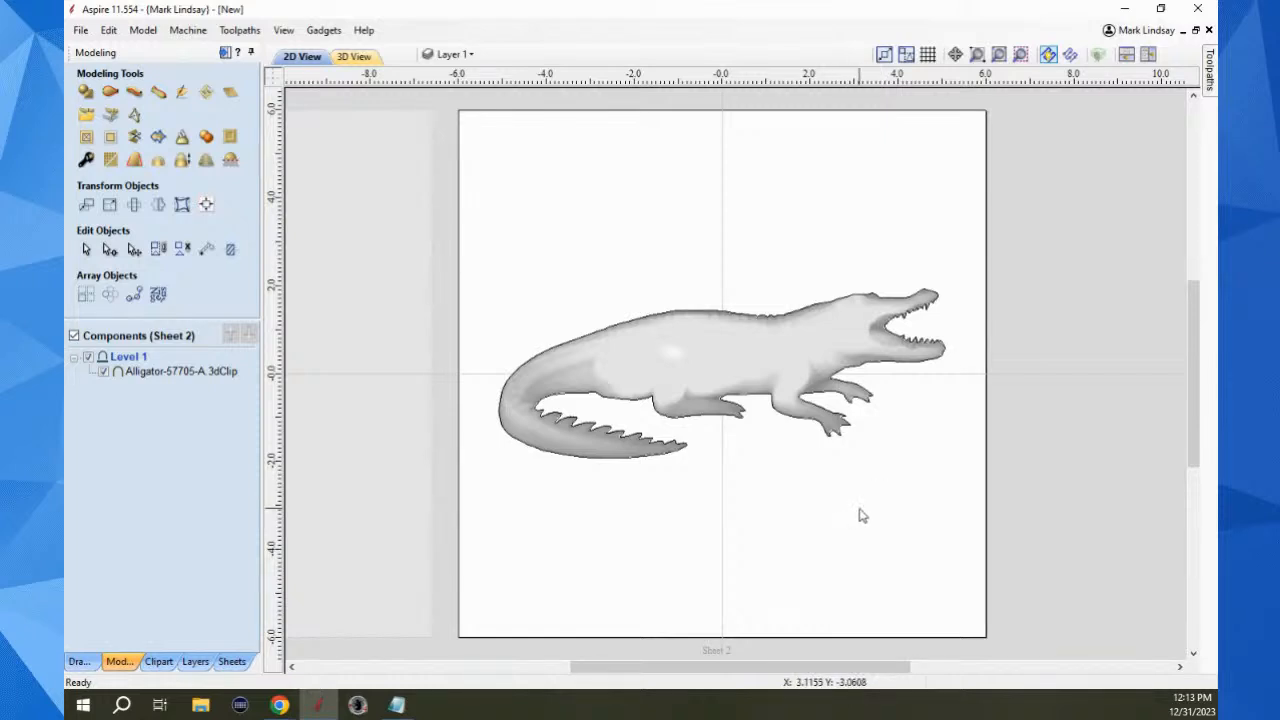
left_click(364, 464)
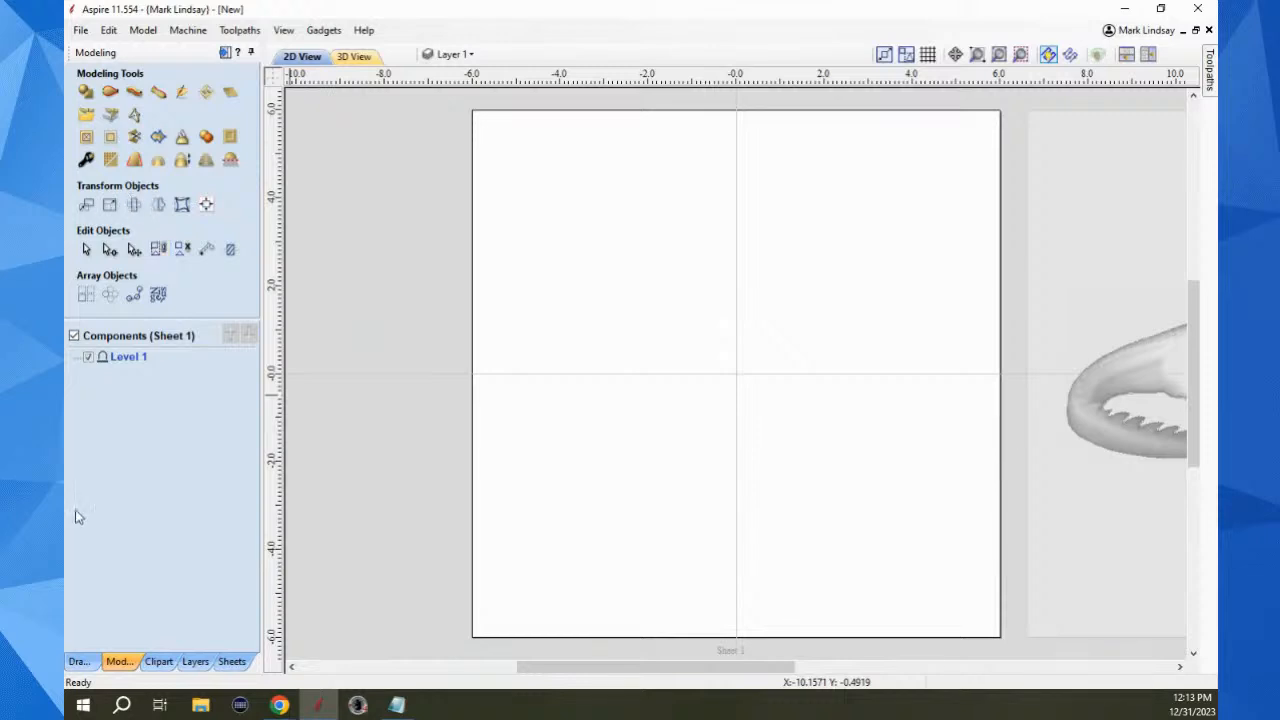
Create a 0.25 inch diameter circle centred at X -2, Y 2 on Sheet 1
left_click(78, 661)
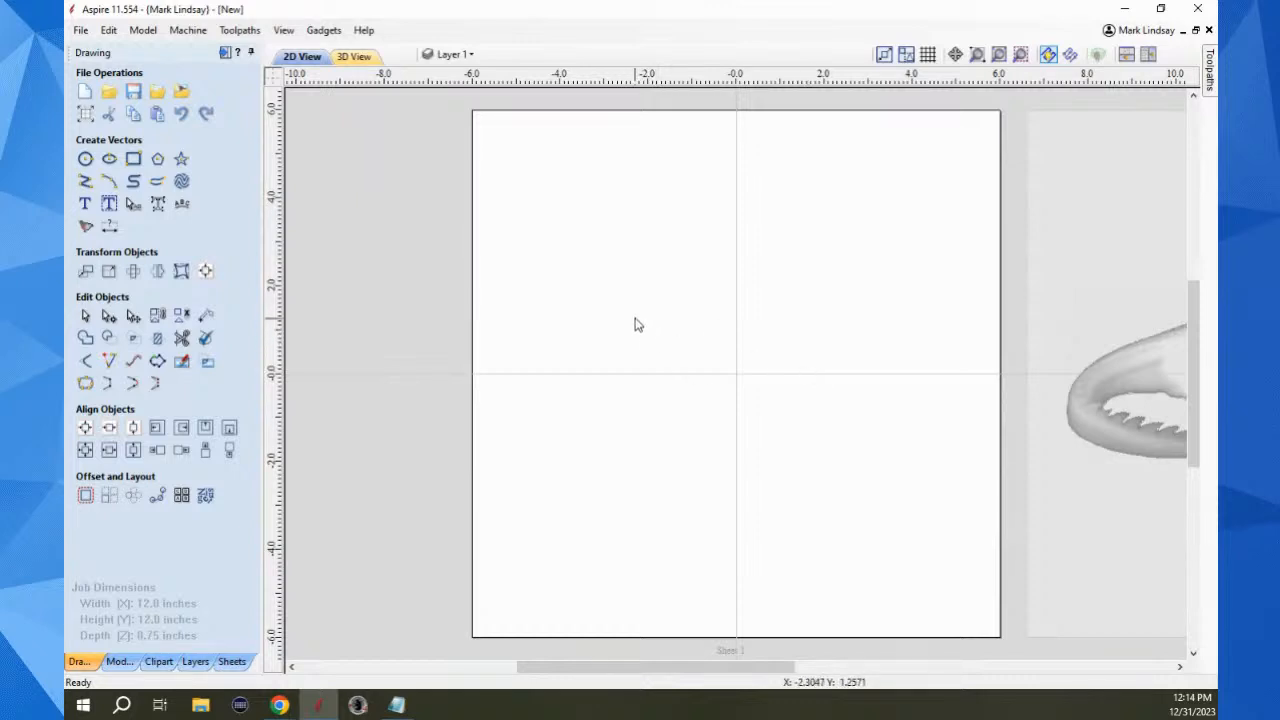
left_click(85, 160)
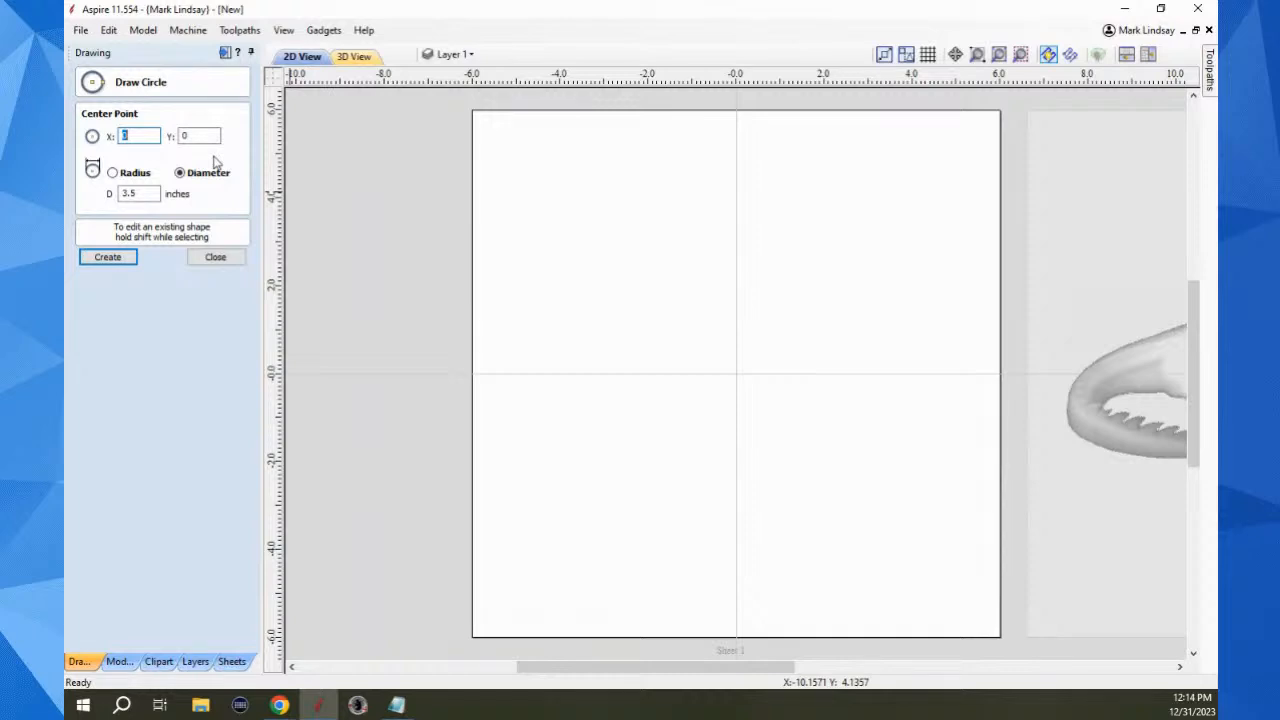
left_click(137, 192)
double_click(138, 192)
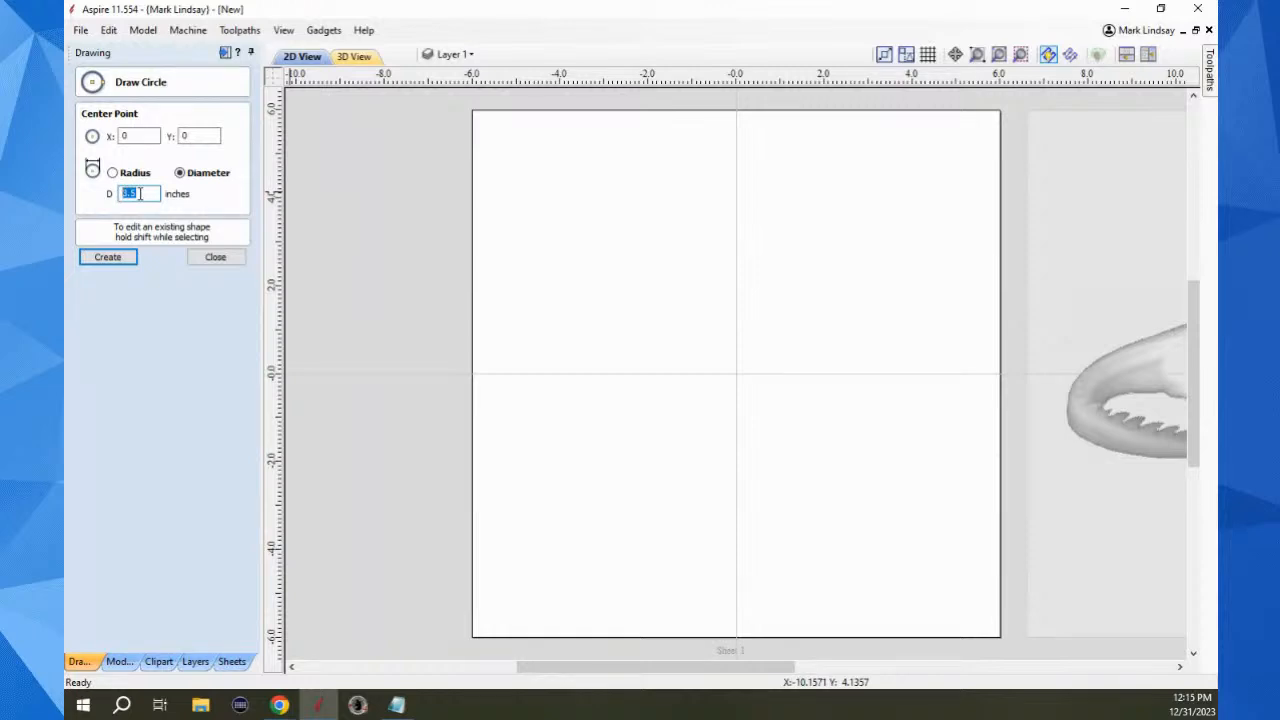
type(".25")
double_click(125, 136)
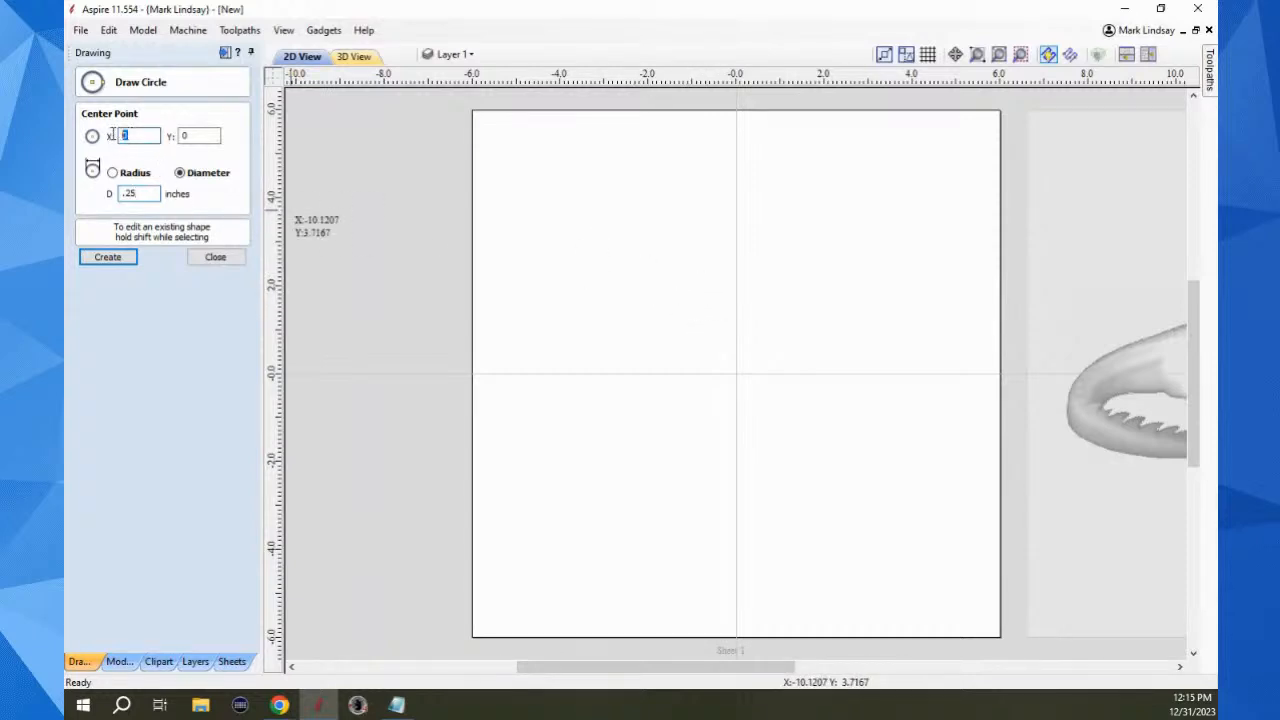
type("-2")
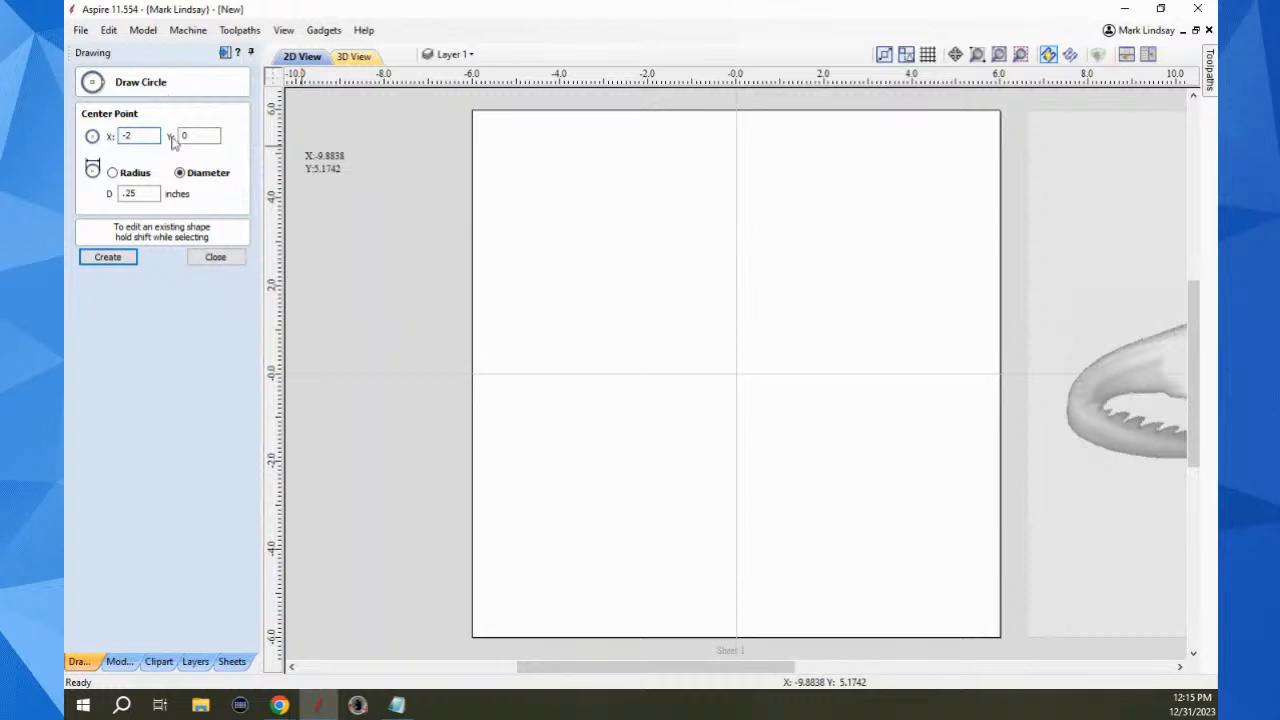
left_click_drag(193, 135, 178, 136)
type("2")
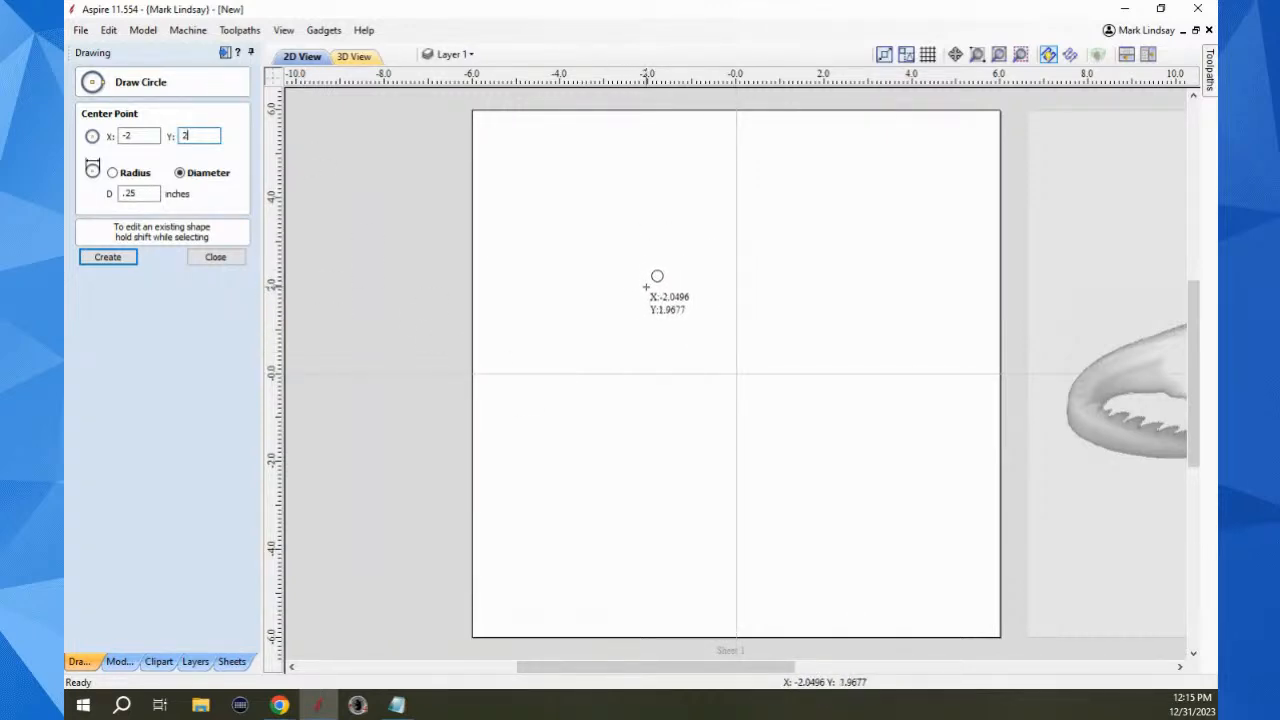
left_click(111, 260)
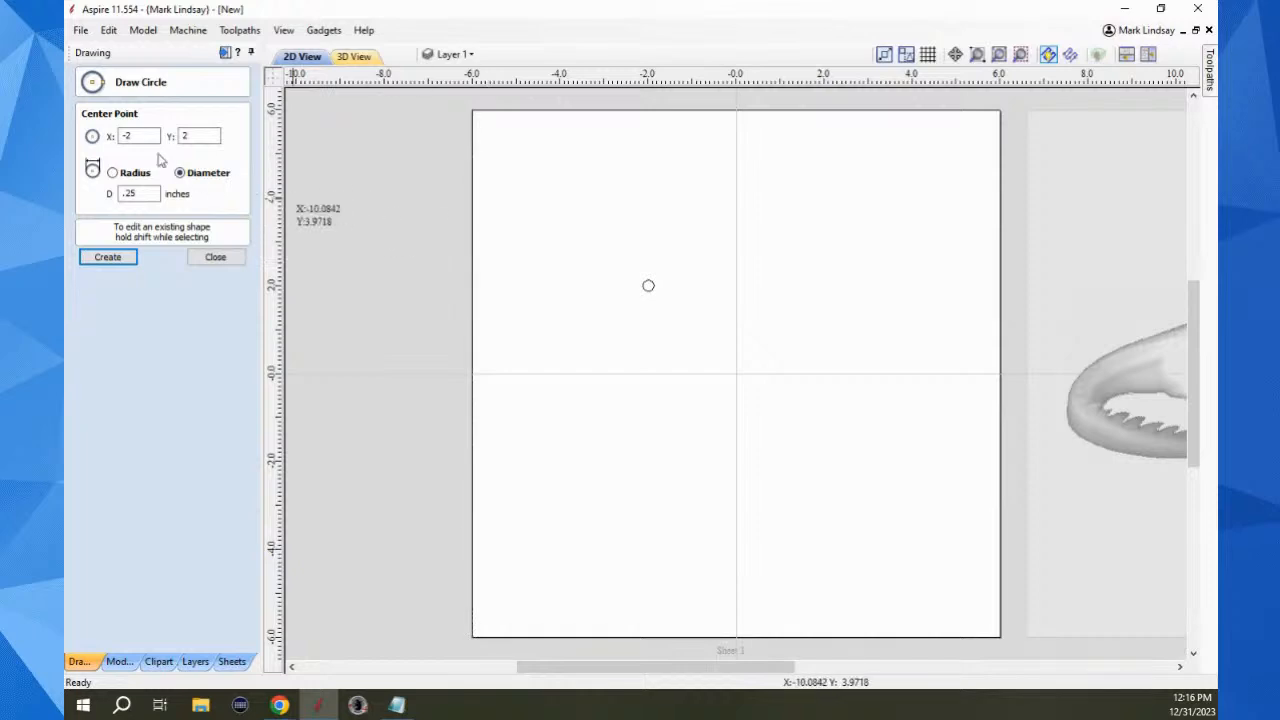
Create a second 0.25 inch circle centred at X 2, Y 2
left_click(124, 136)
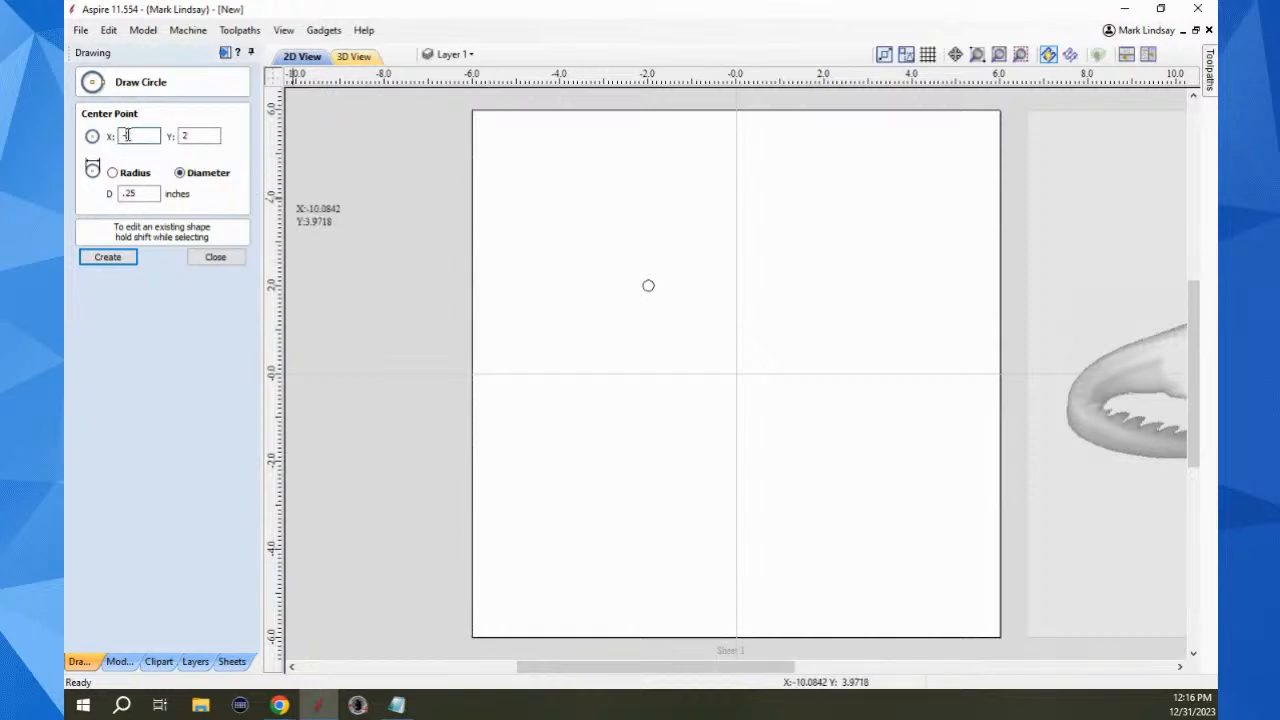
type("-")
double_click(128, 136)
left_click(108, 257)
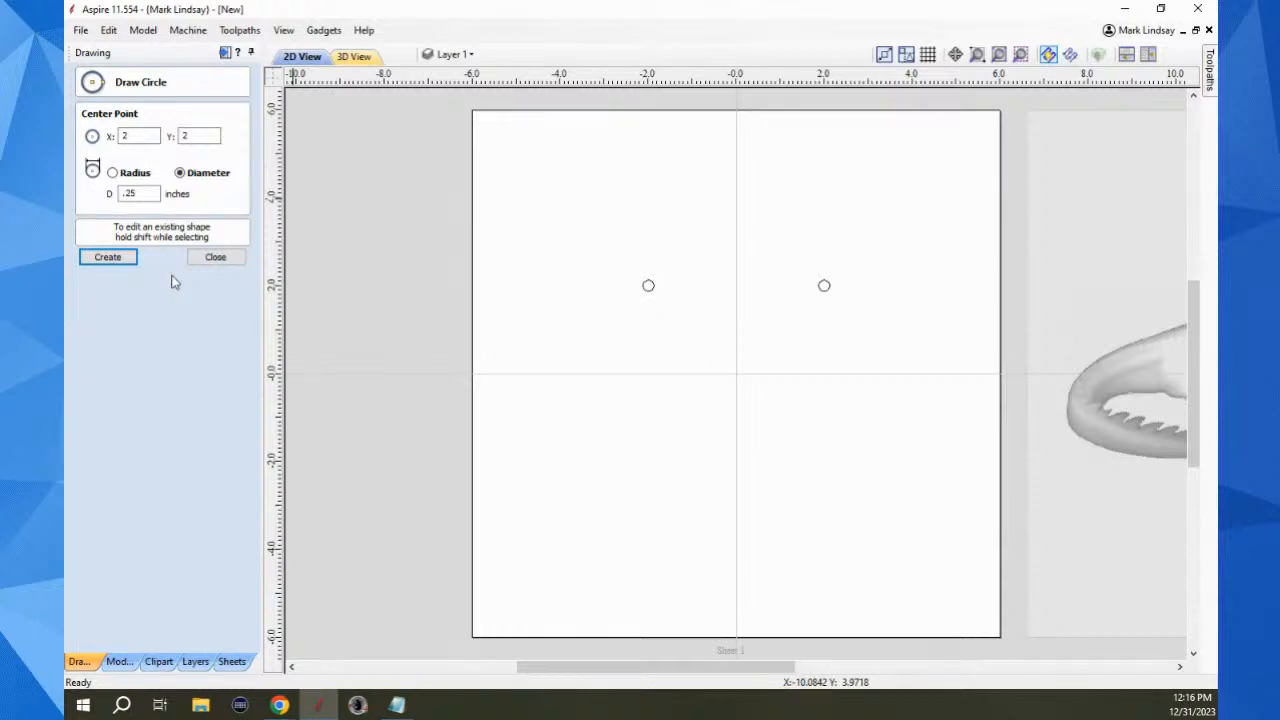
Create a third 0.25 inch circle centred at X 2, Y -2
left_click(183, 136)
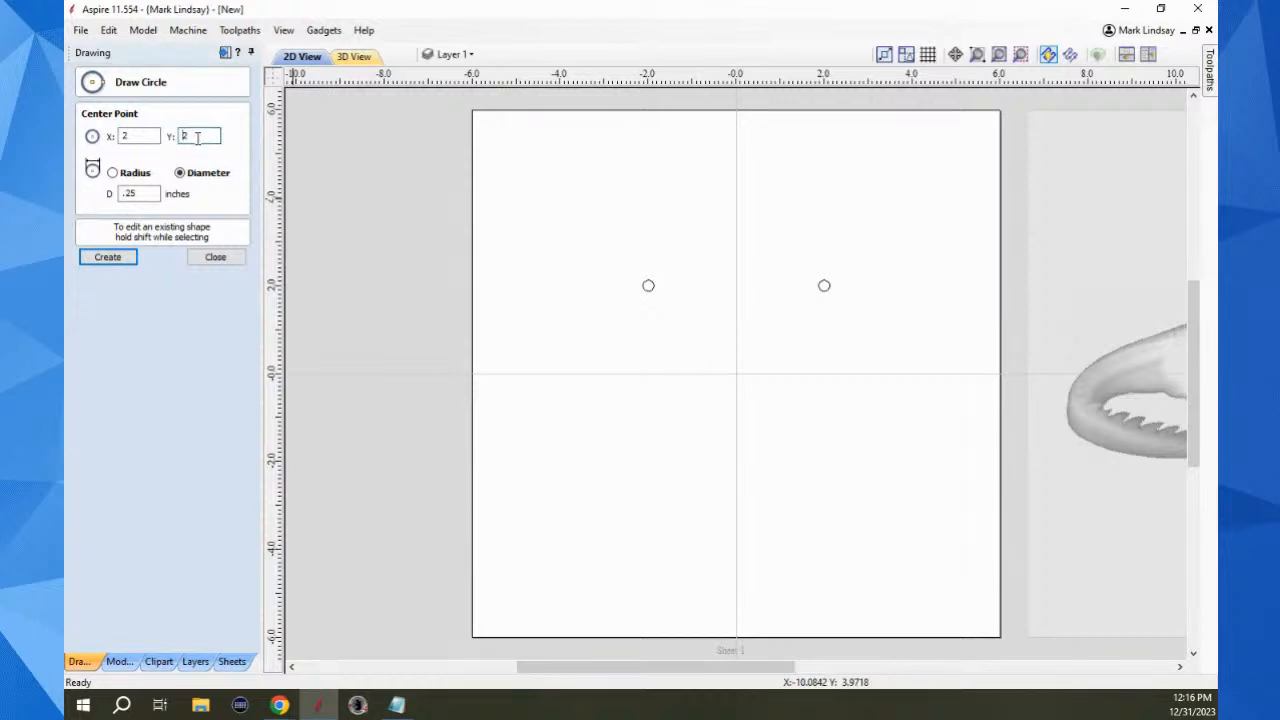
left_click(184, 136)
type("-")
left_click(108, 258)
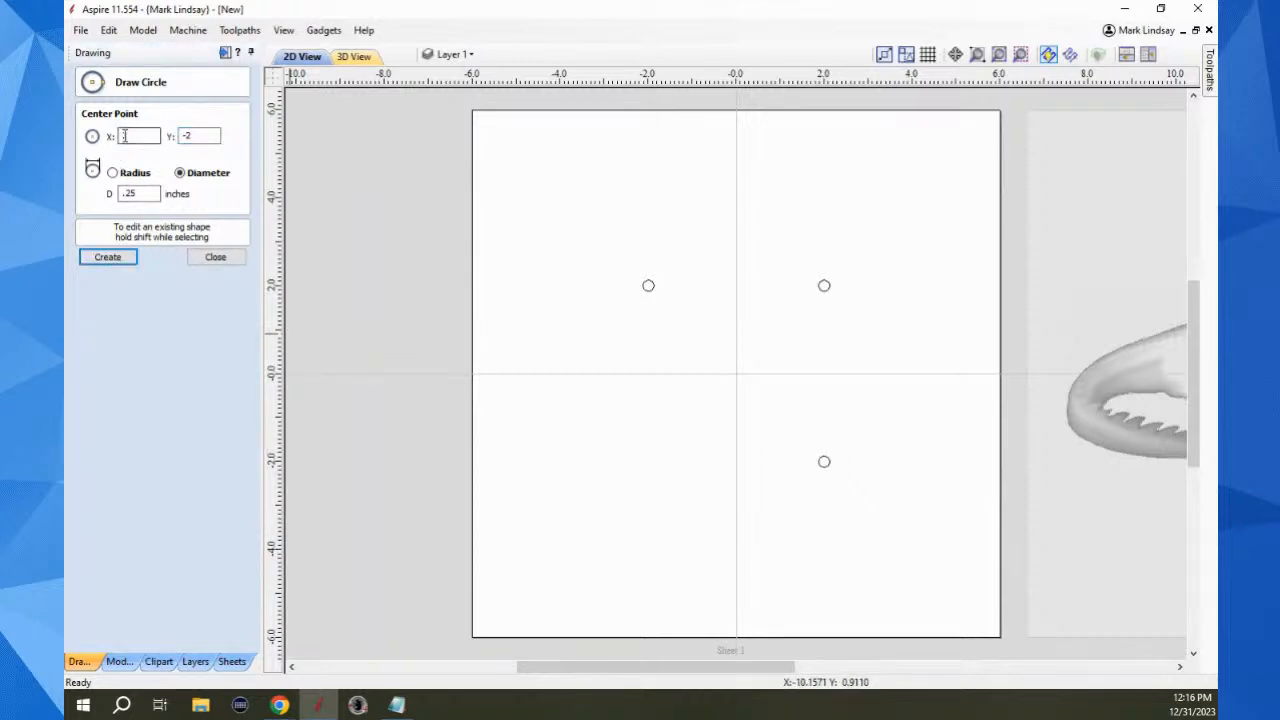
Create a fourth 0.25 inch circle centred at X -2, Y -2 and finish drawing circles
left_click_drag(123, 136, 158, 140)
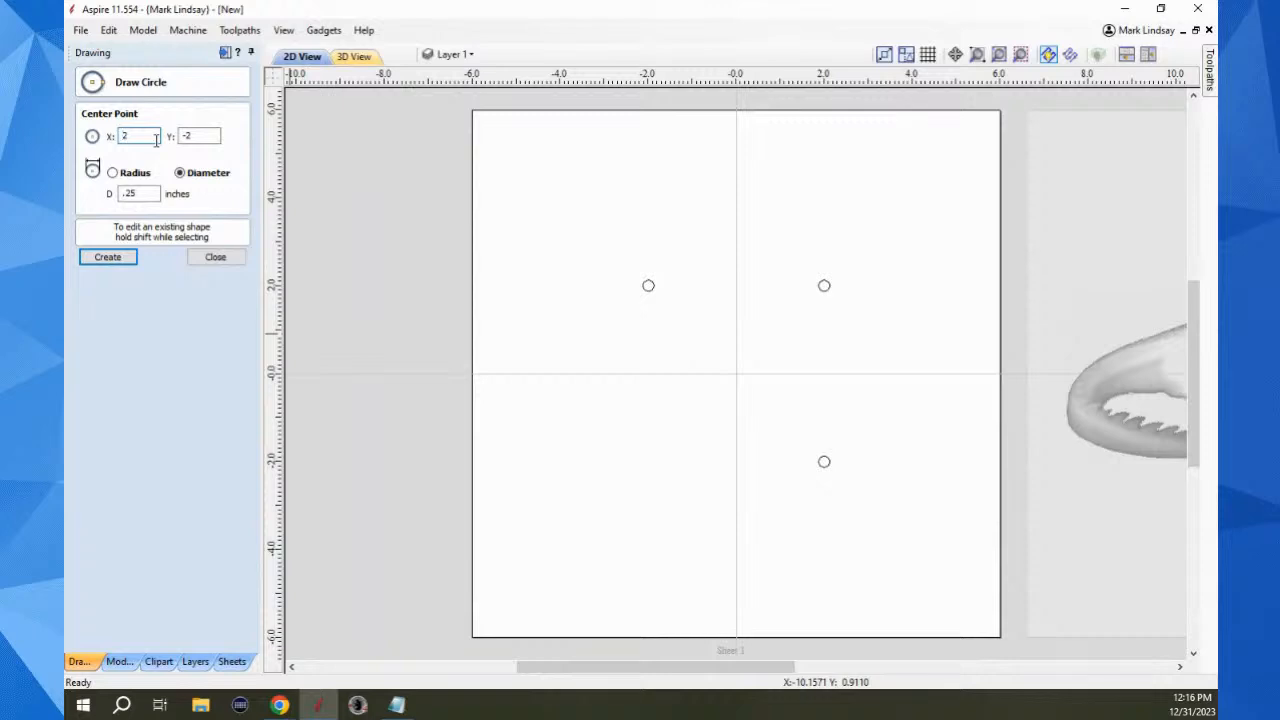
type("-2")
left_click(108, 257)
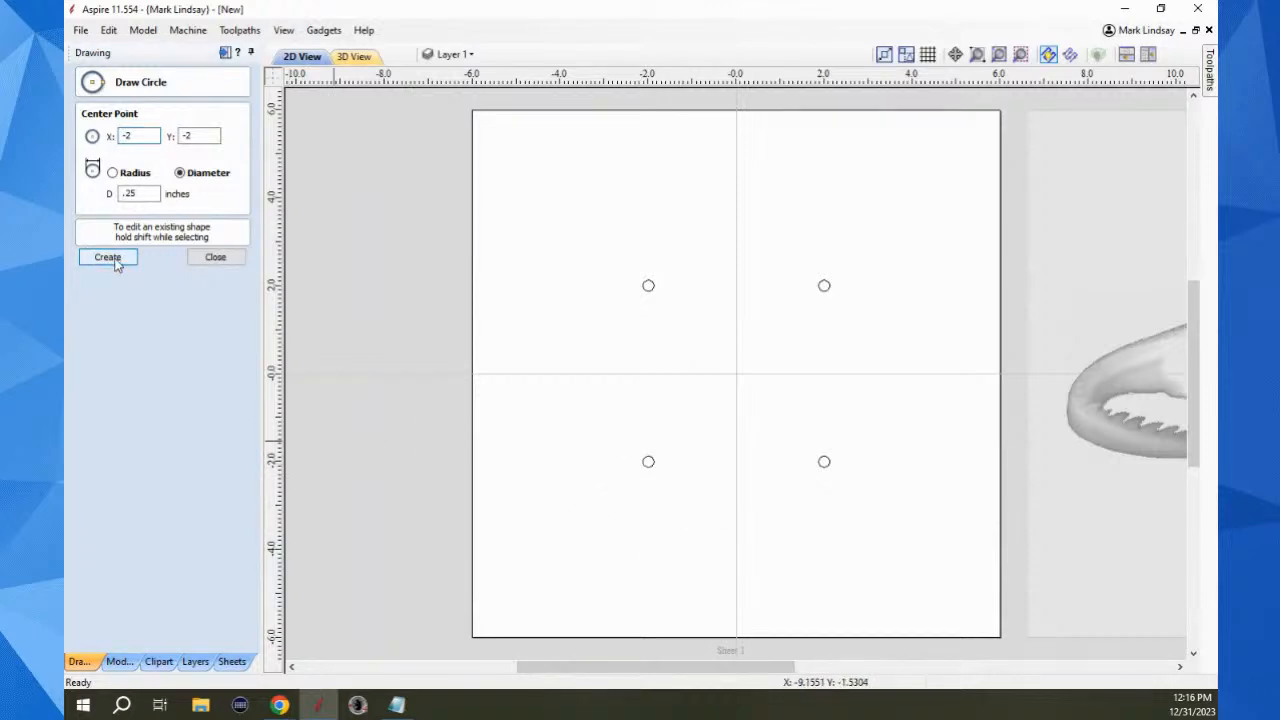
left_click(215, 258)
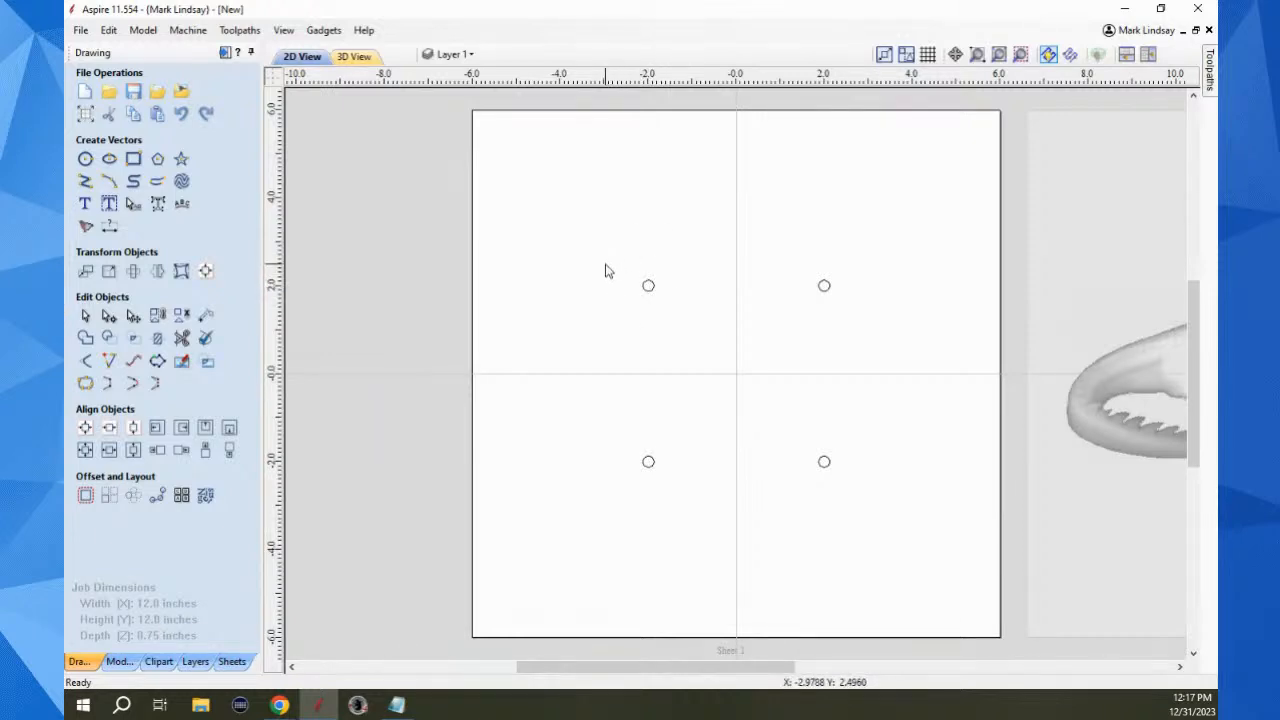
Create separate vector boundaries around all four circles, offset 0.25 inches without the rubber band option
left_click_drag(650, 463, 886, 514)
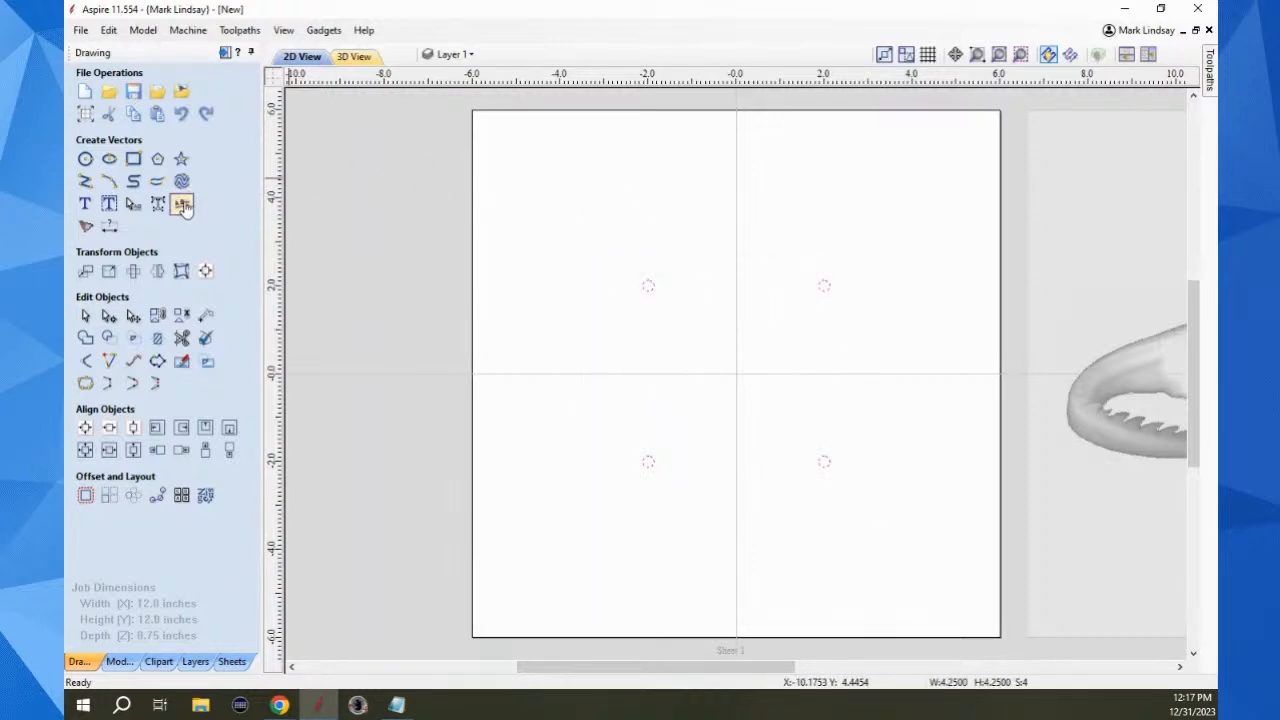
left_click(158, 362)
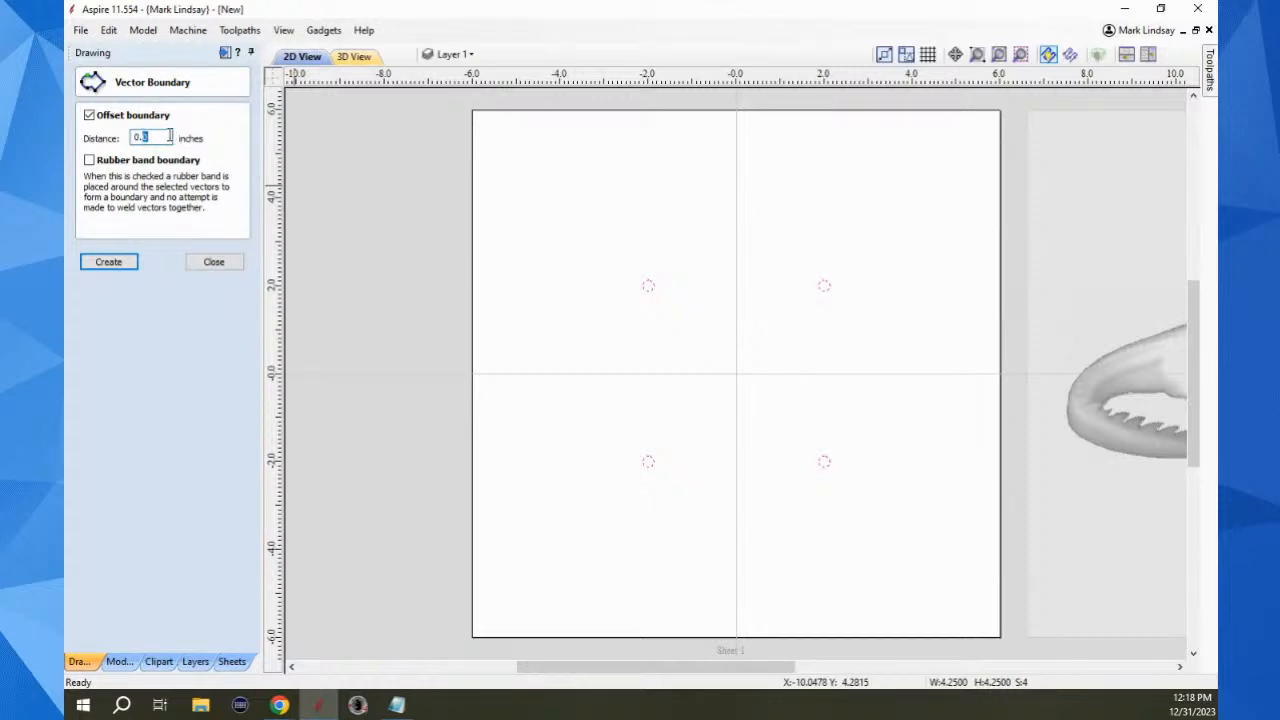
type(".")
left_click(110, 262)
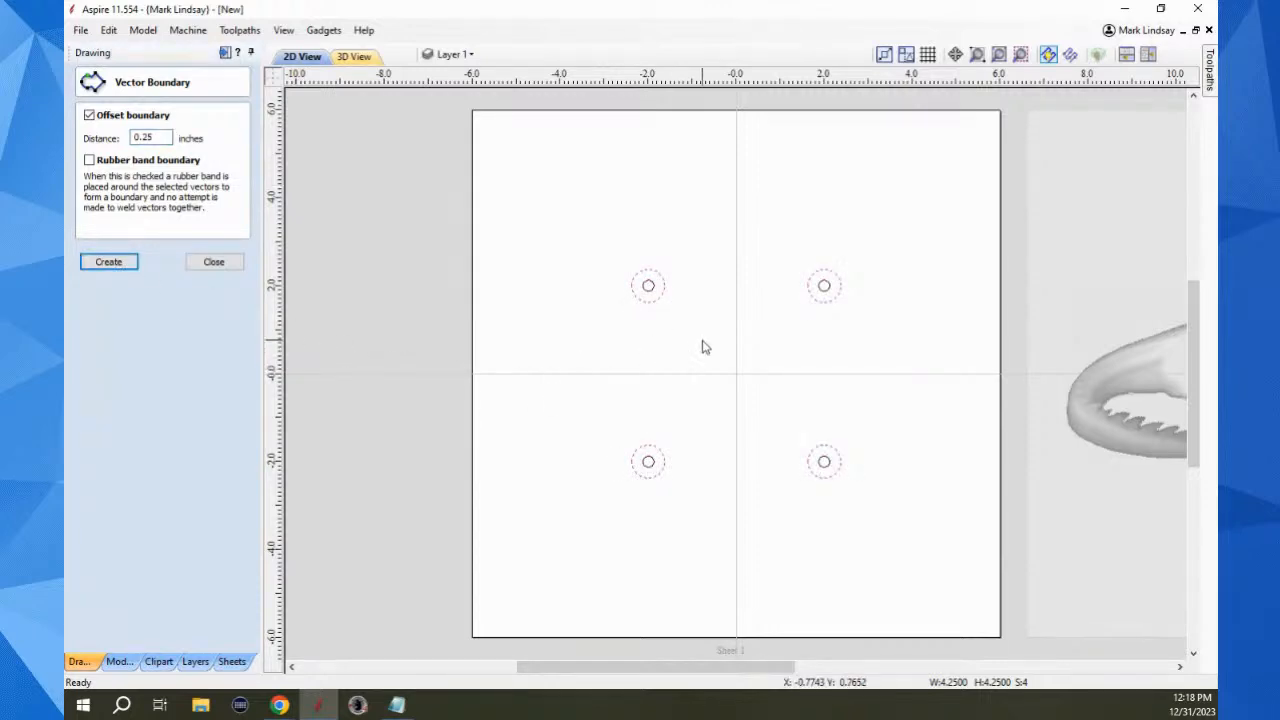
left_click(214, 262)
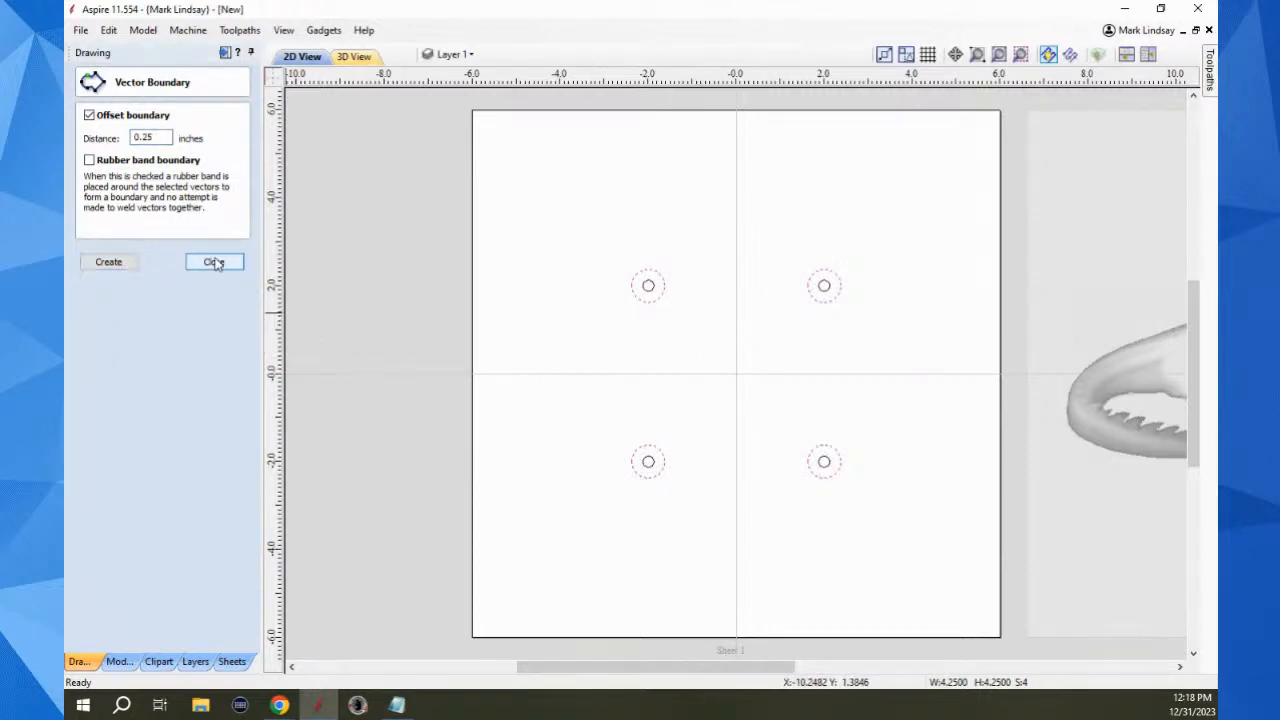
Measure the gap between the small circle at X -2, Y 2 and its surrounding boundary circle
scroll(651, 377, "up", 2)
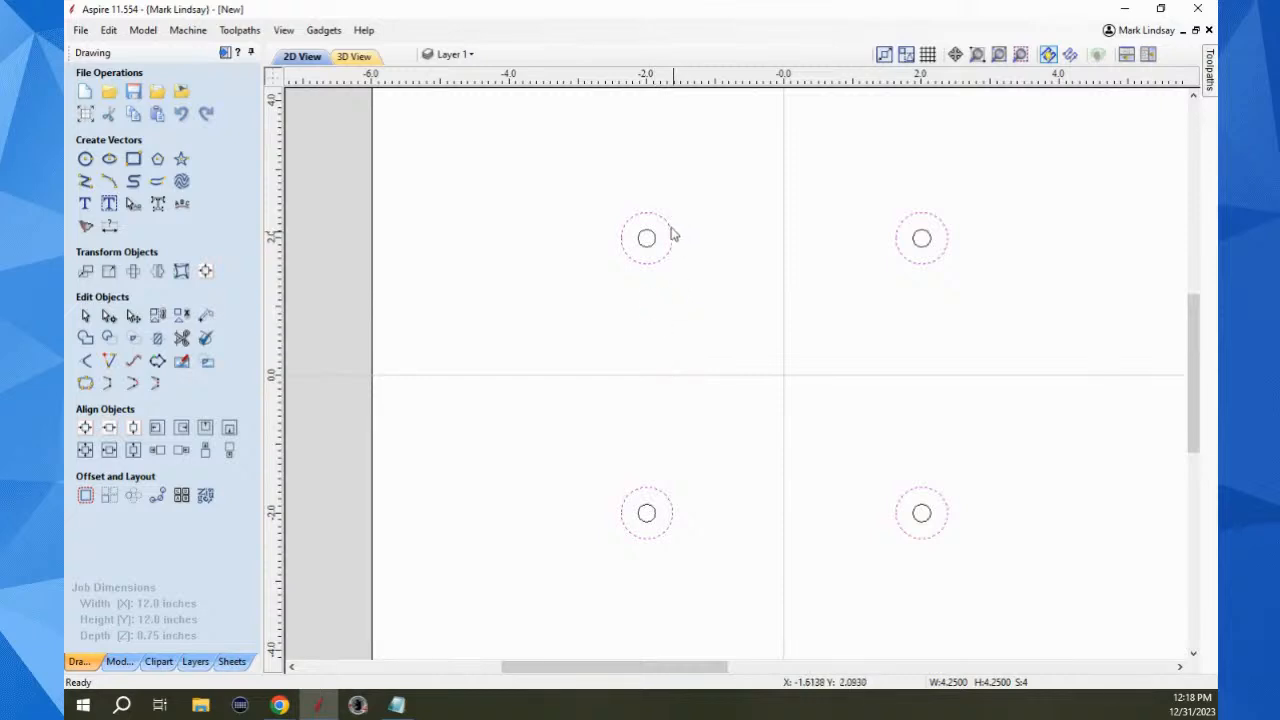
scroll(645, 220, "up", 3)
scroll(680, 240, "up", 2)
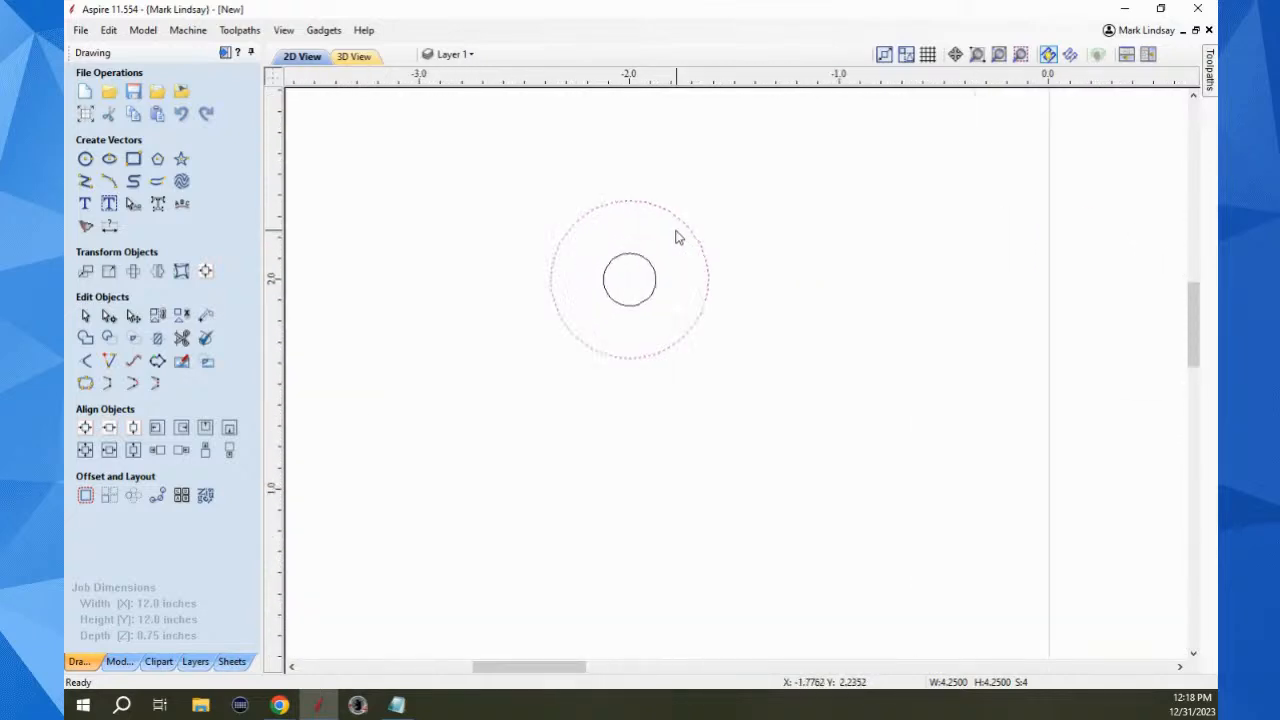
left_click(207, 316)
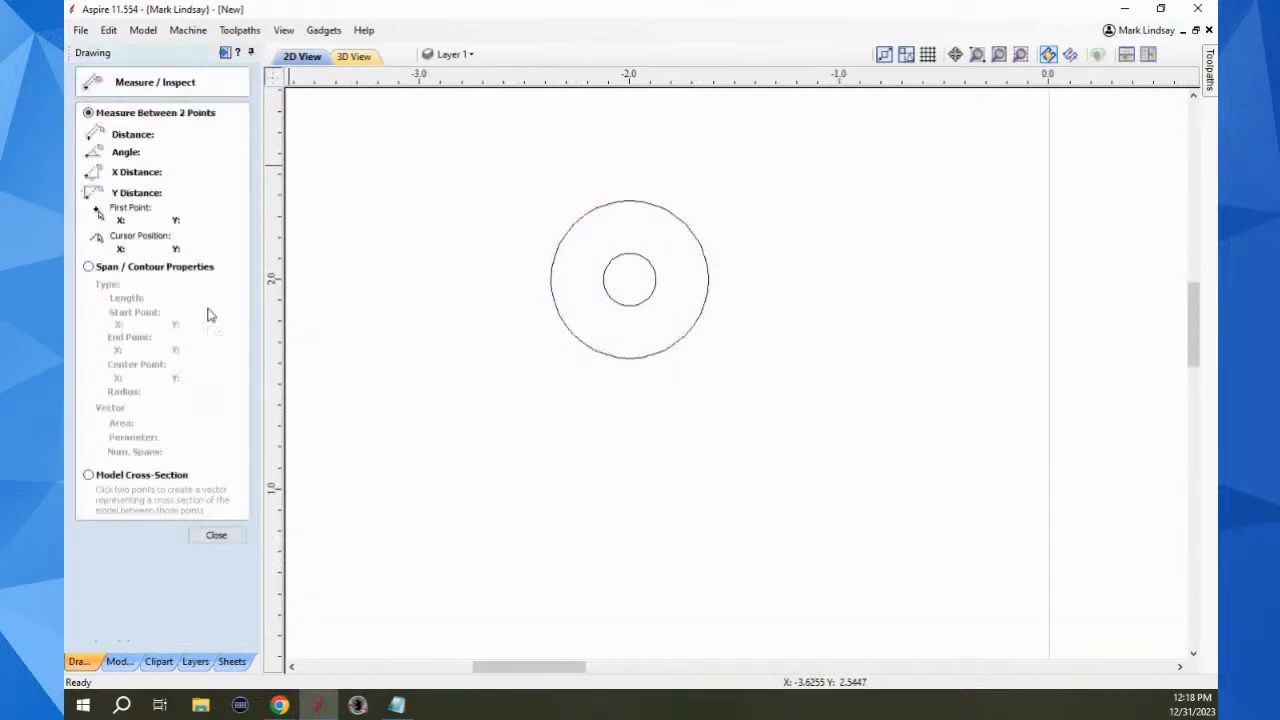
left_click(655, 282)
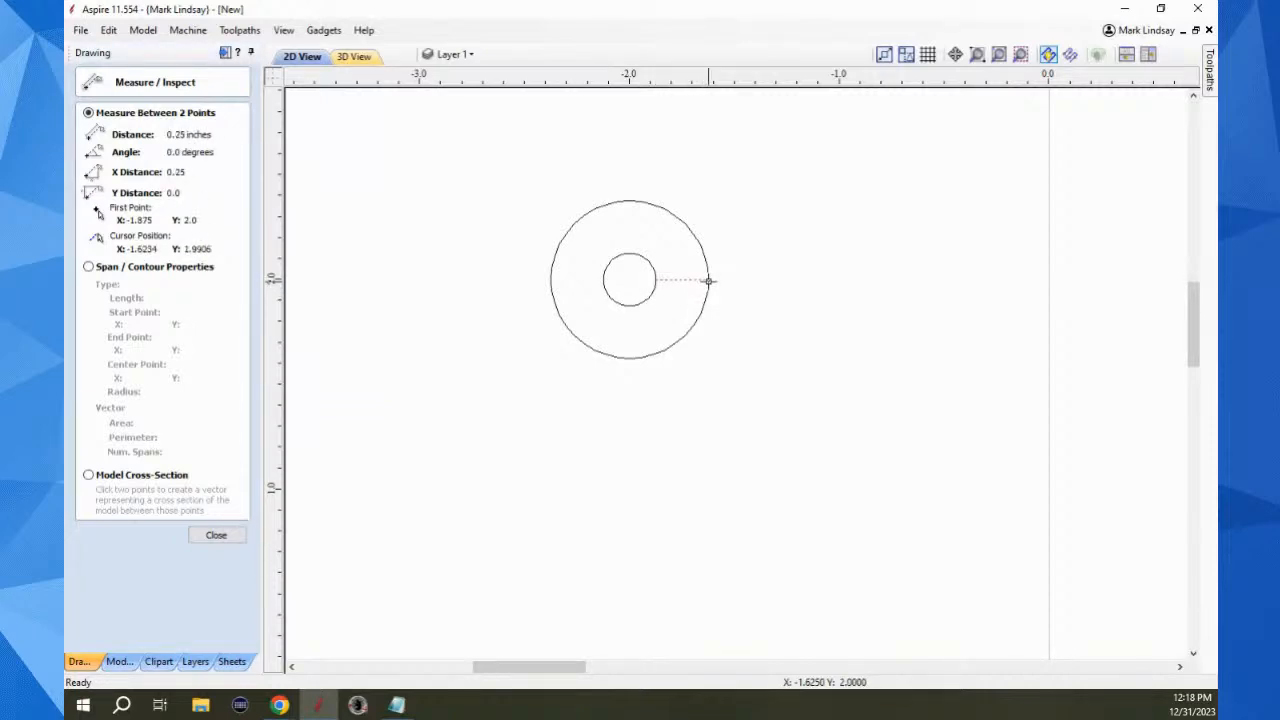
left_click(708, 281)
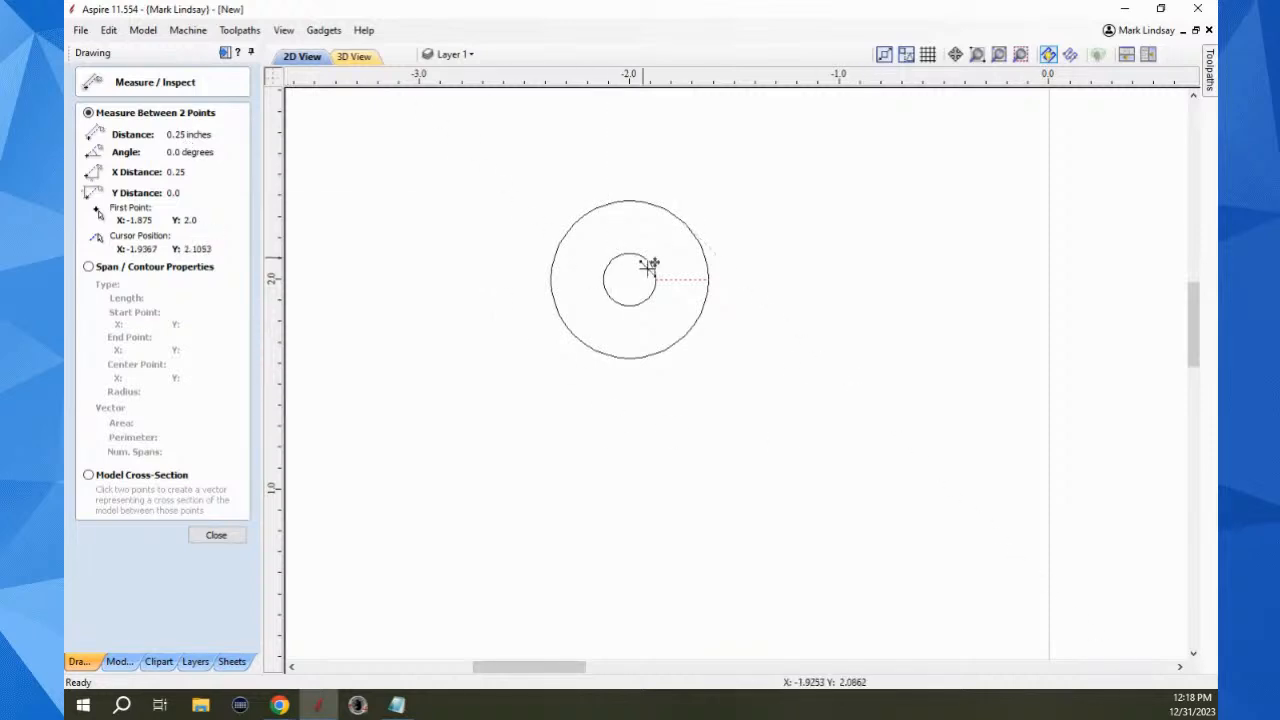
left_click(568, 243)
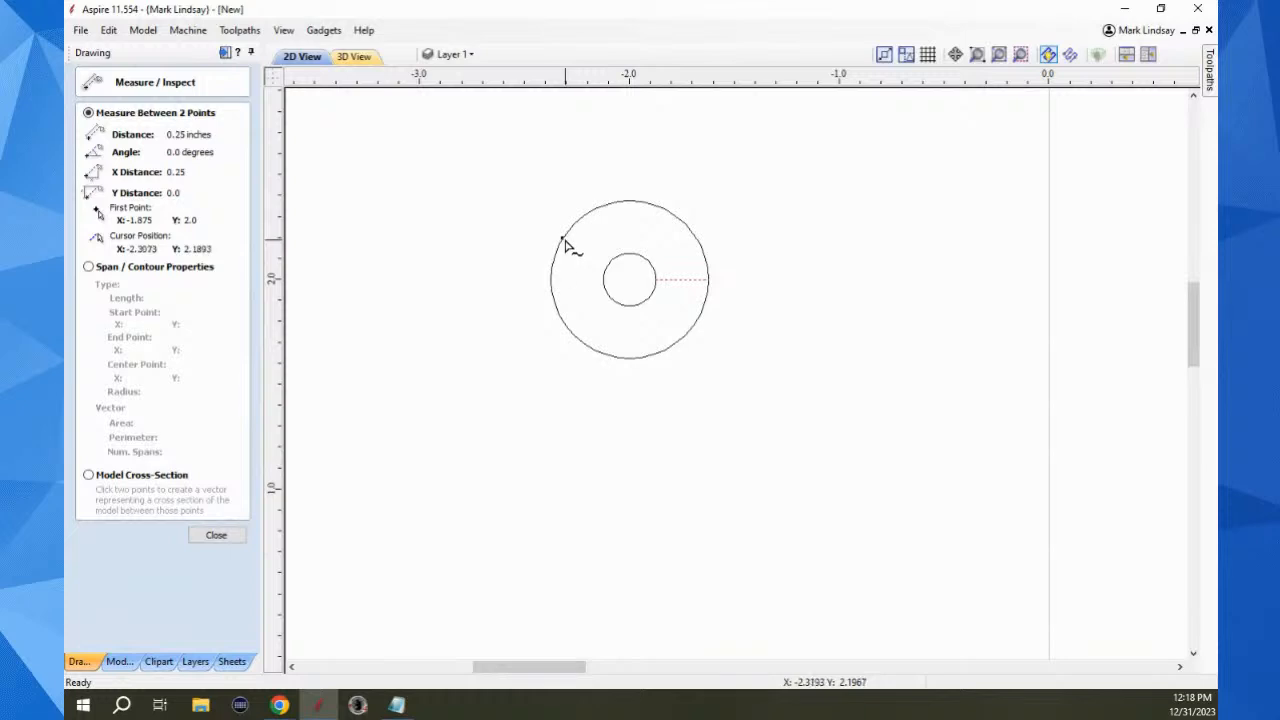
left_click(217, 536)
scroll(770, 440, "down", 3)
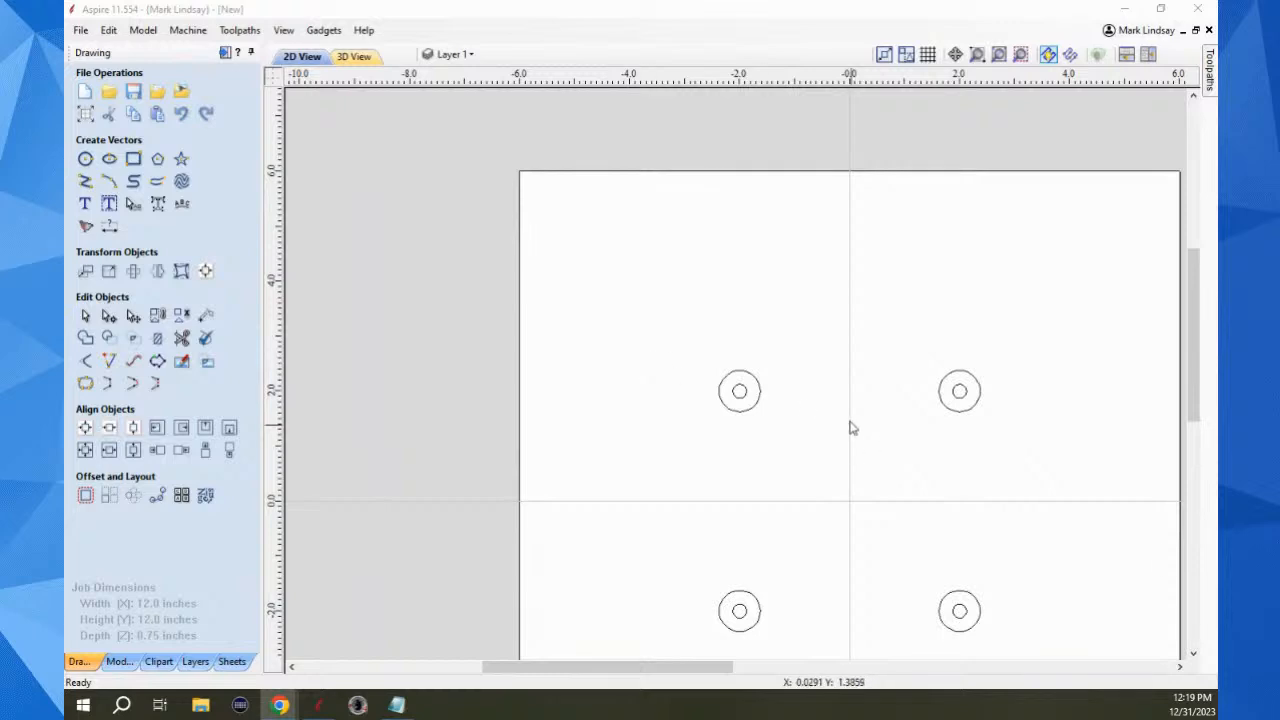
scroll(841, 396, "down", 2)
scroll(874, 564, "up", 2)
scroll(873, 569, "up", 1)
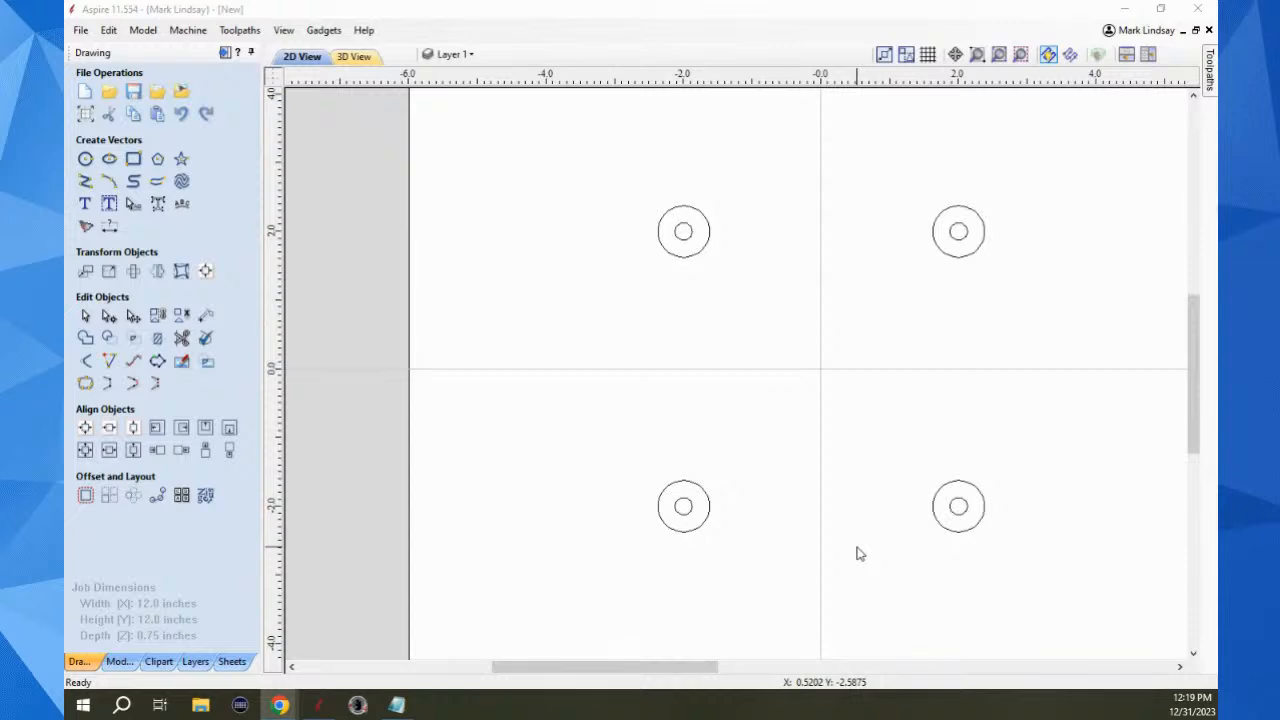
scroll(849, 507, "up", 1)
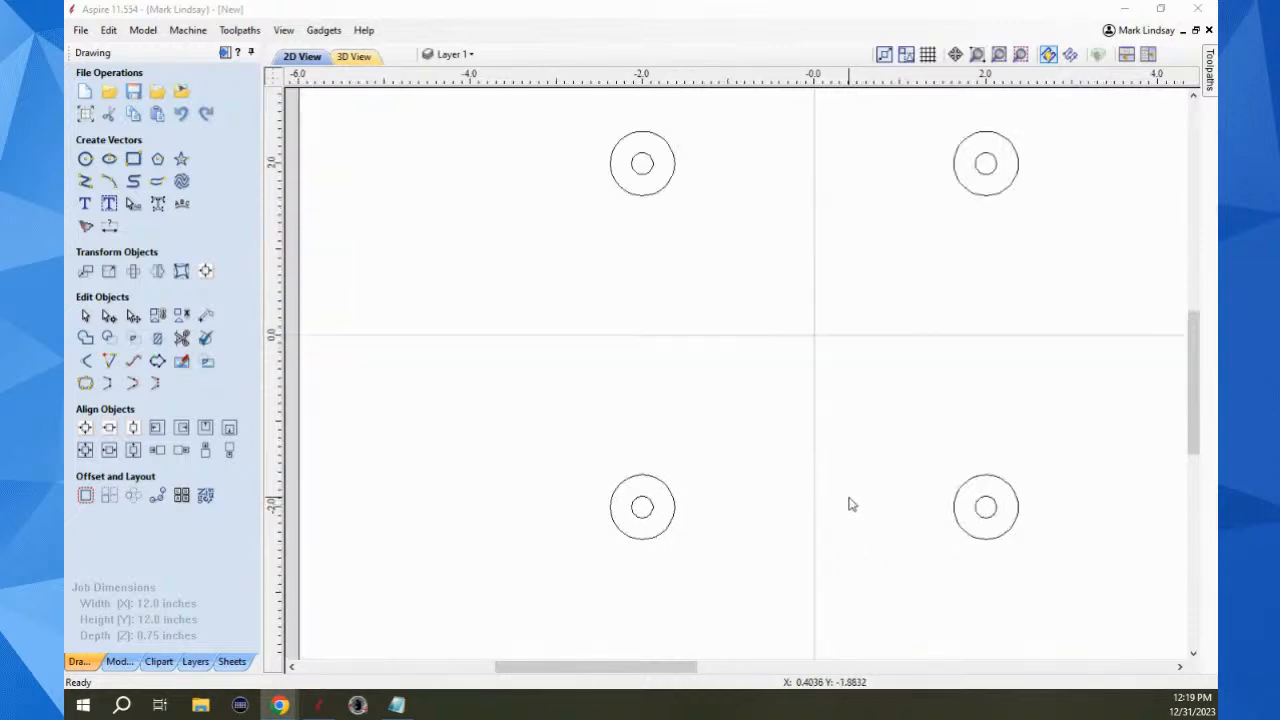
scroll(847, 504, "down", 2)
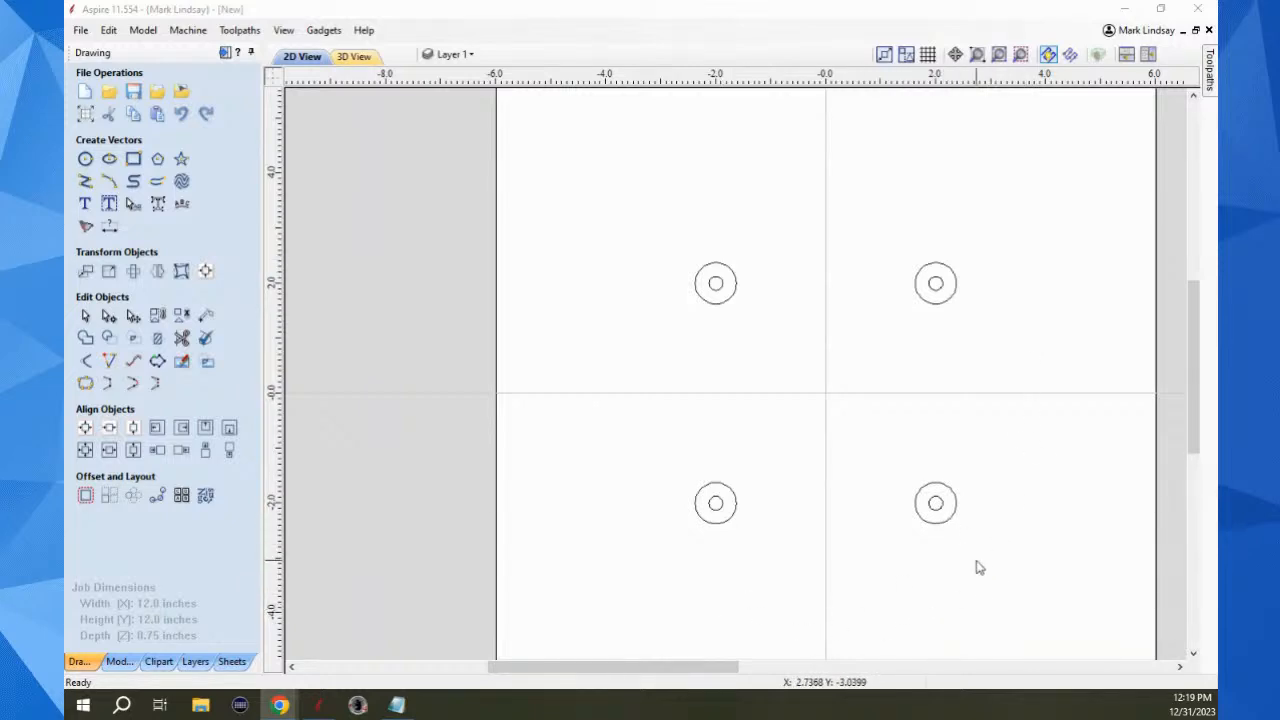
Create one rubber band boundary around the four outer circles with a 0.25 inch offset
left_click(733, 302)
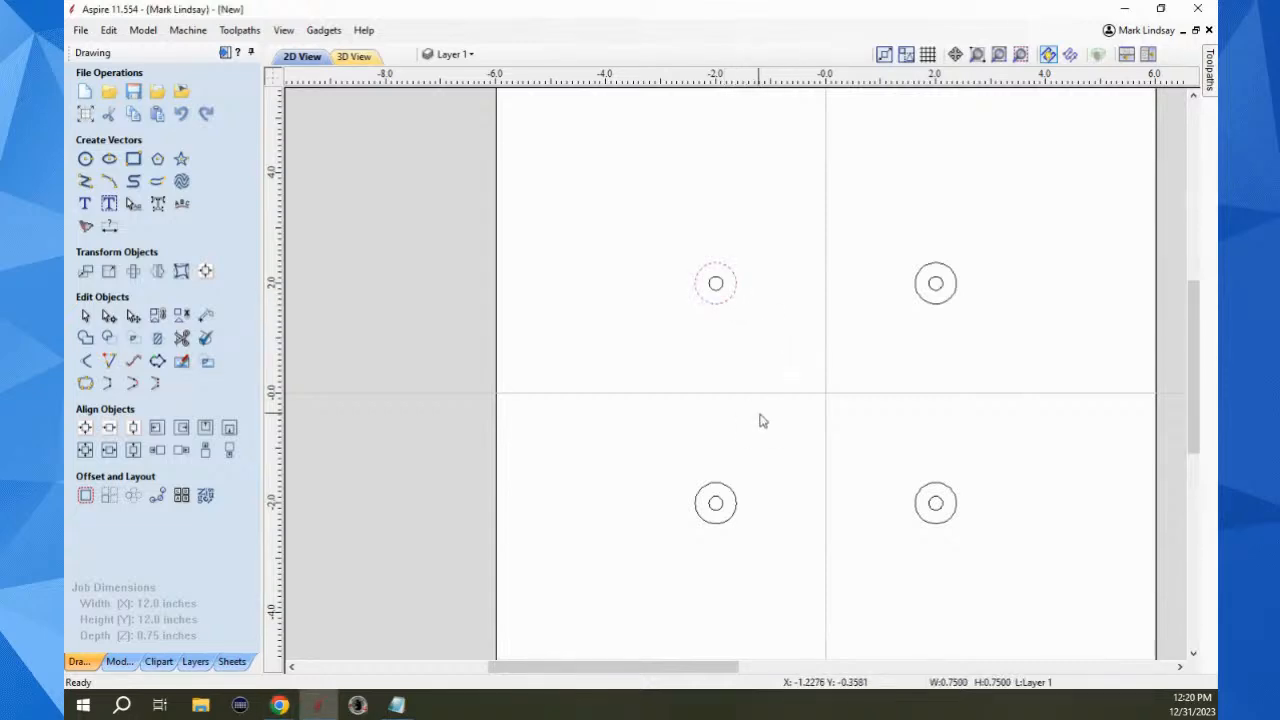
left_click(734, 515, "shift")
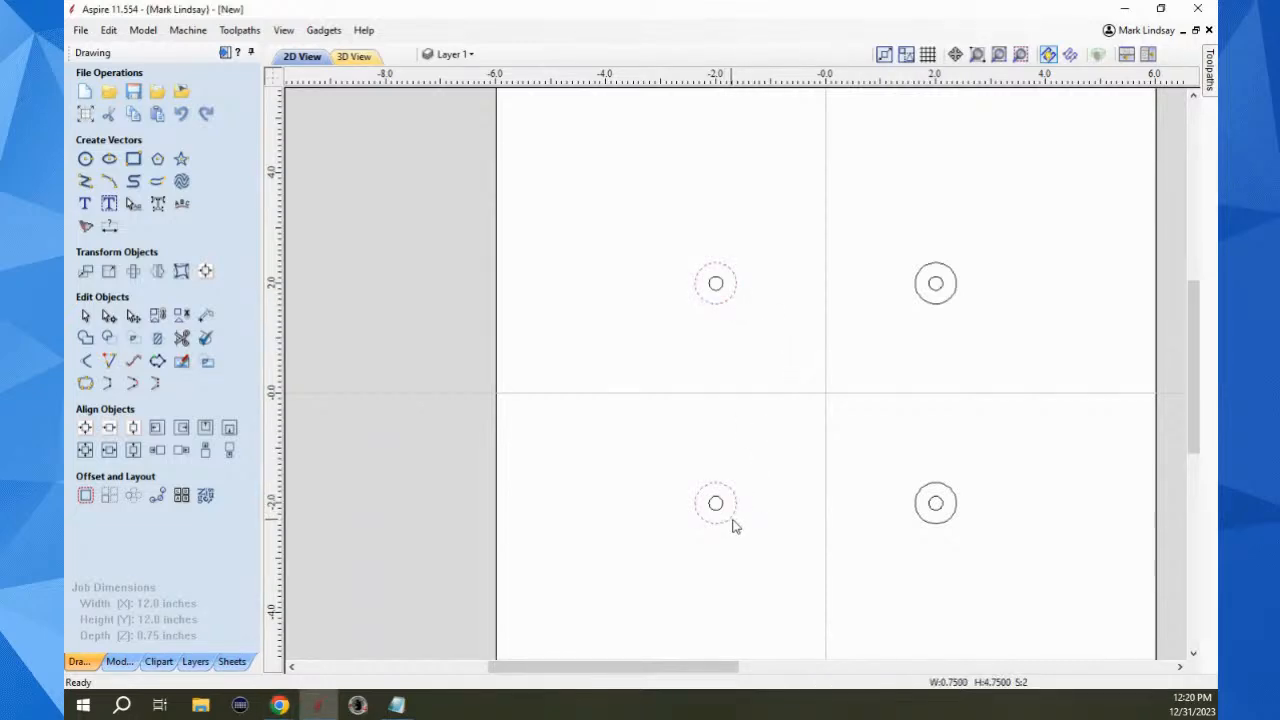
left_click(952, 518, "shift")
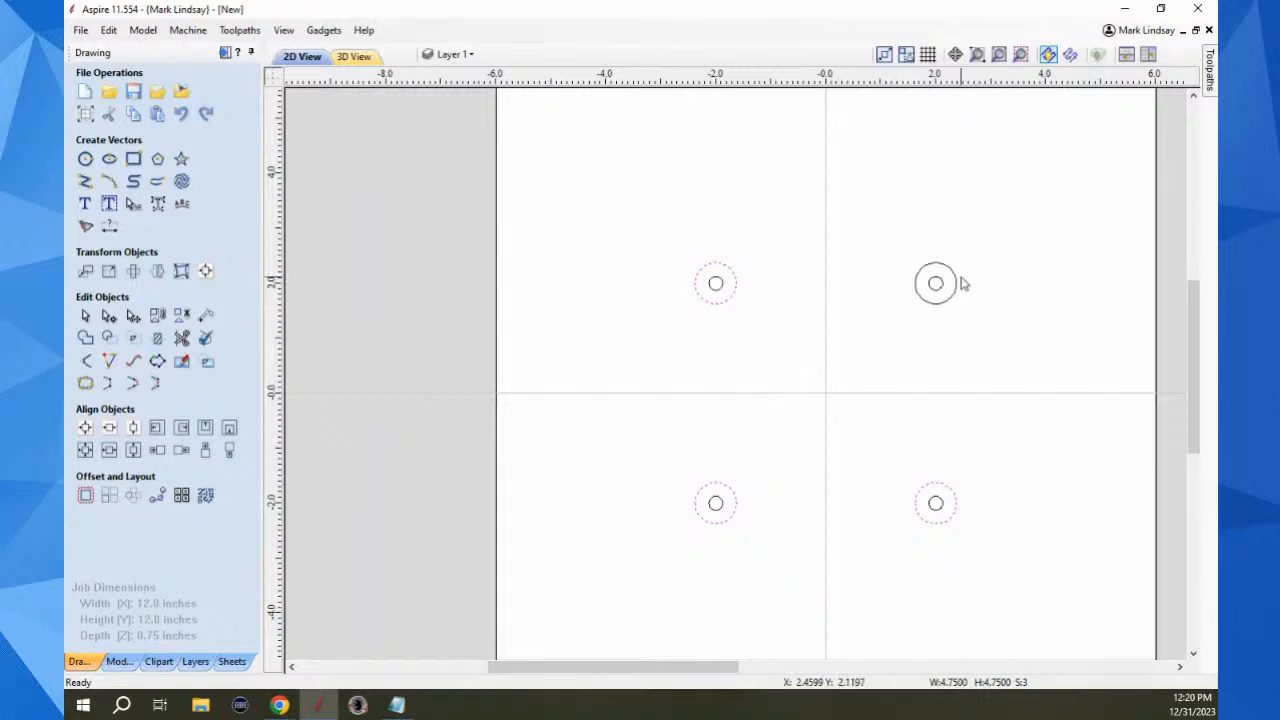
left_click(953, 302, "shift")
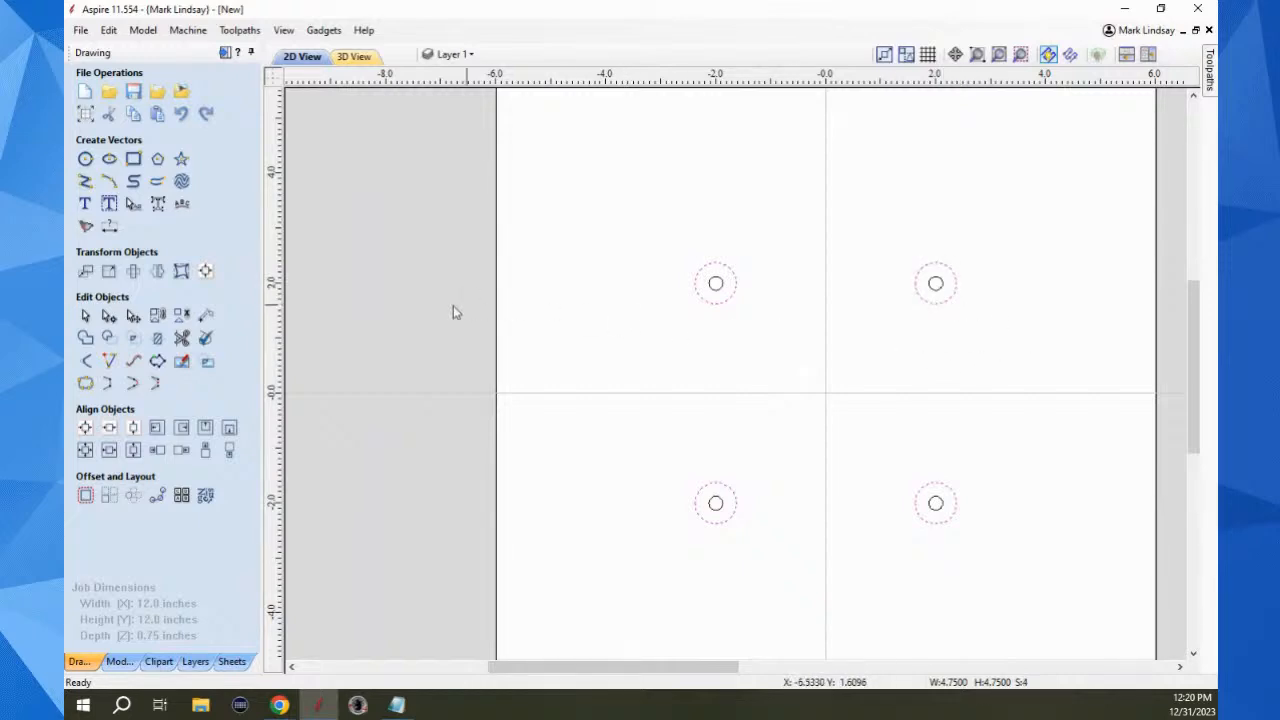
left_click(157, 362)
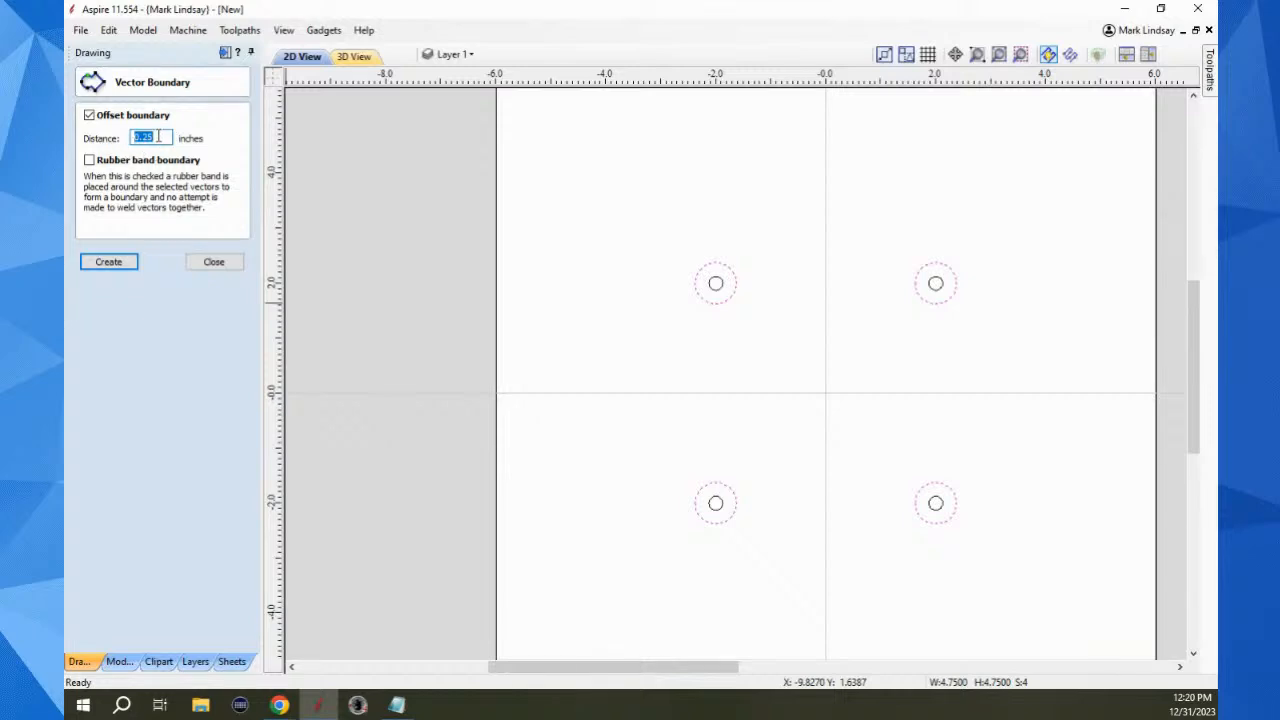
left_click(89, 162)
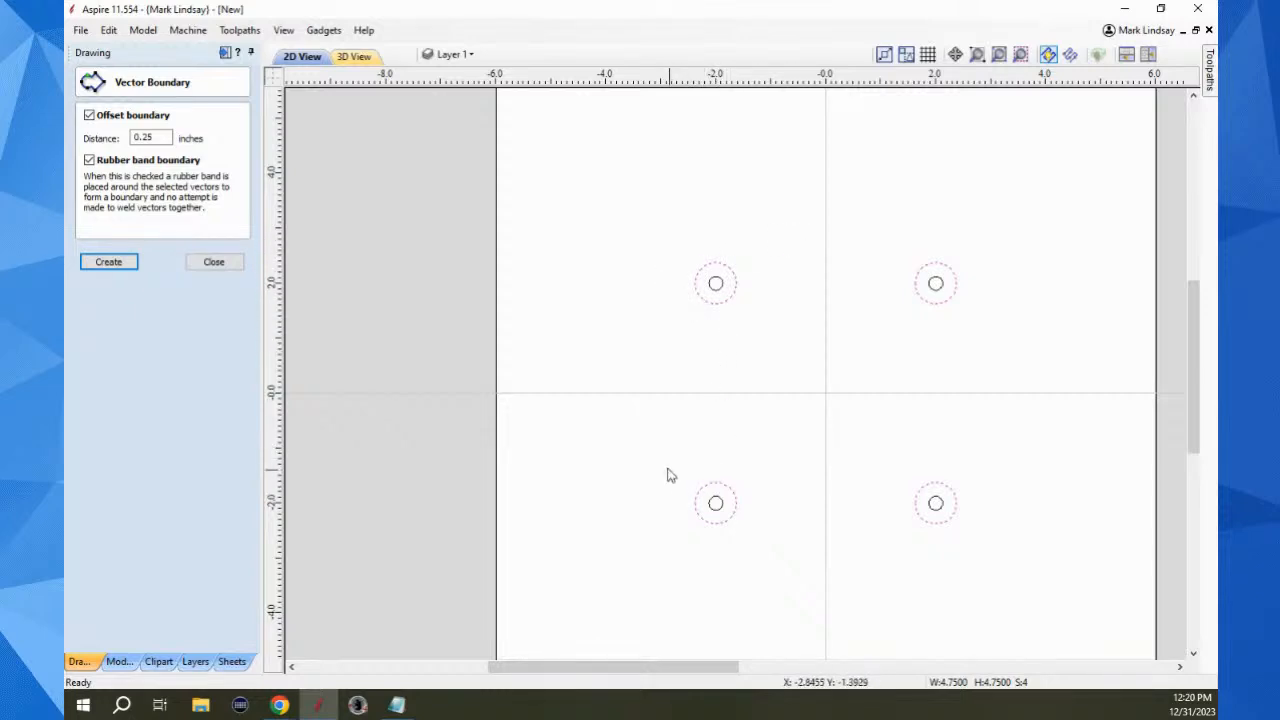
left_click(110, 263)
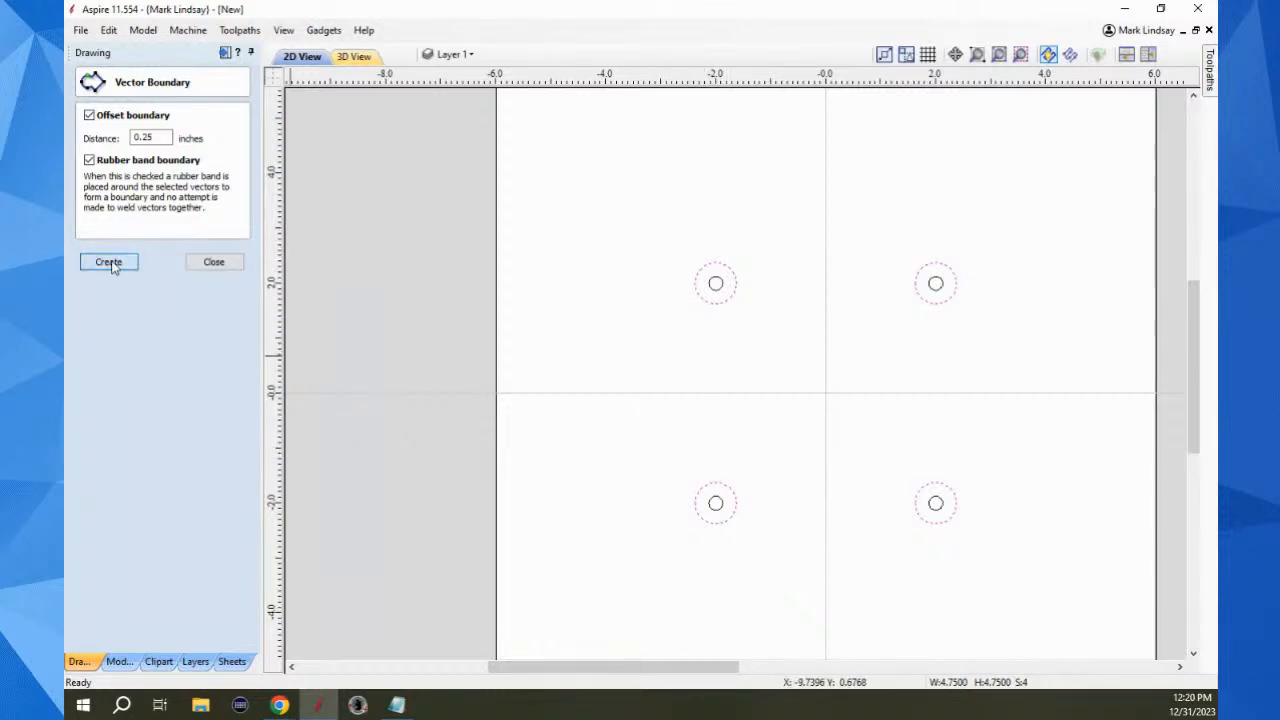
left_click(214, 263)
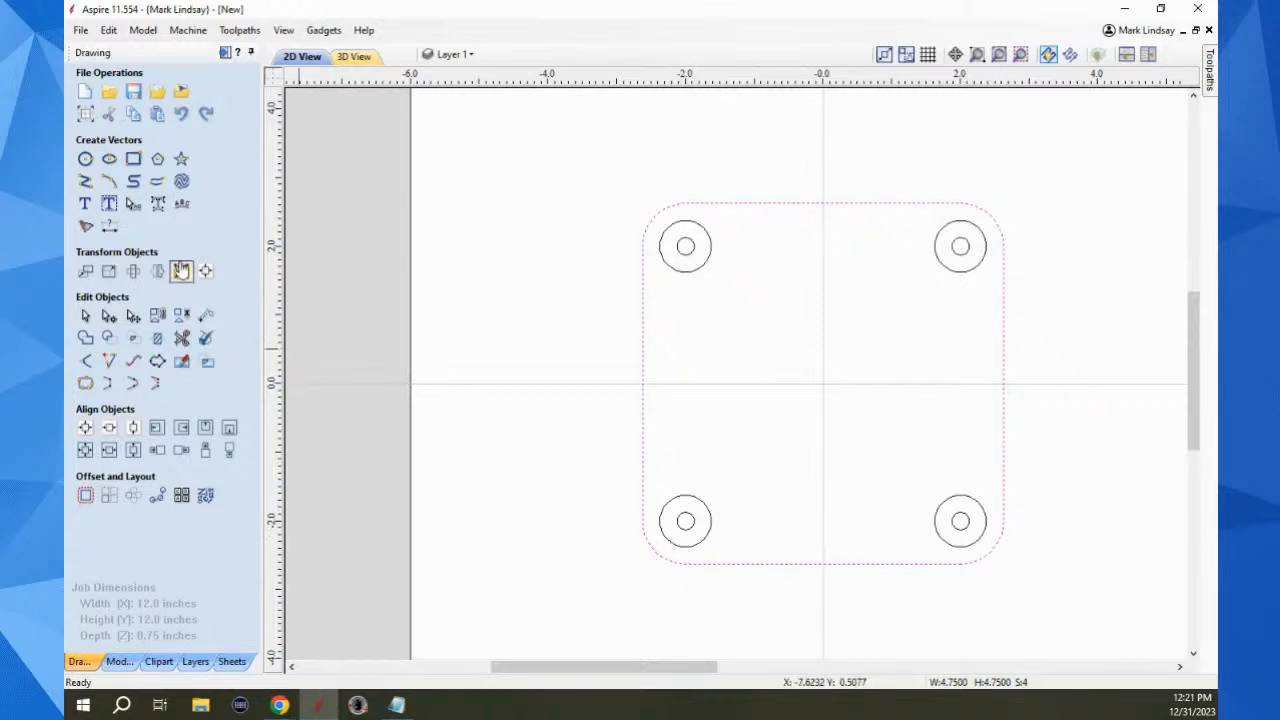
Measure the diagonal gap between the outer circle at X 2, Y 2 and the rounded corner of the rubber band boundary
left_click(206, 316)
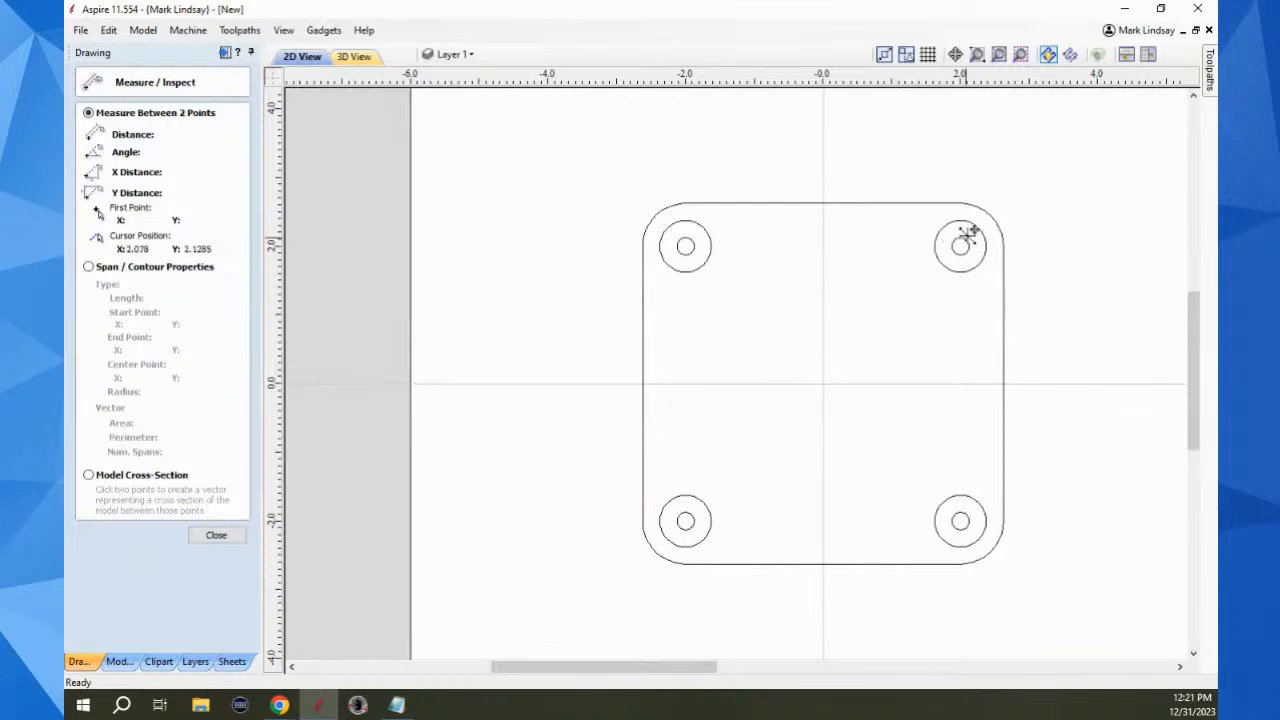
scroll(971, 234, "up", 4)
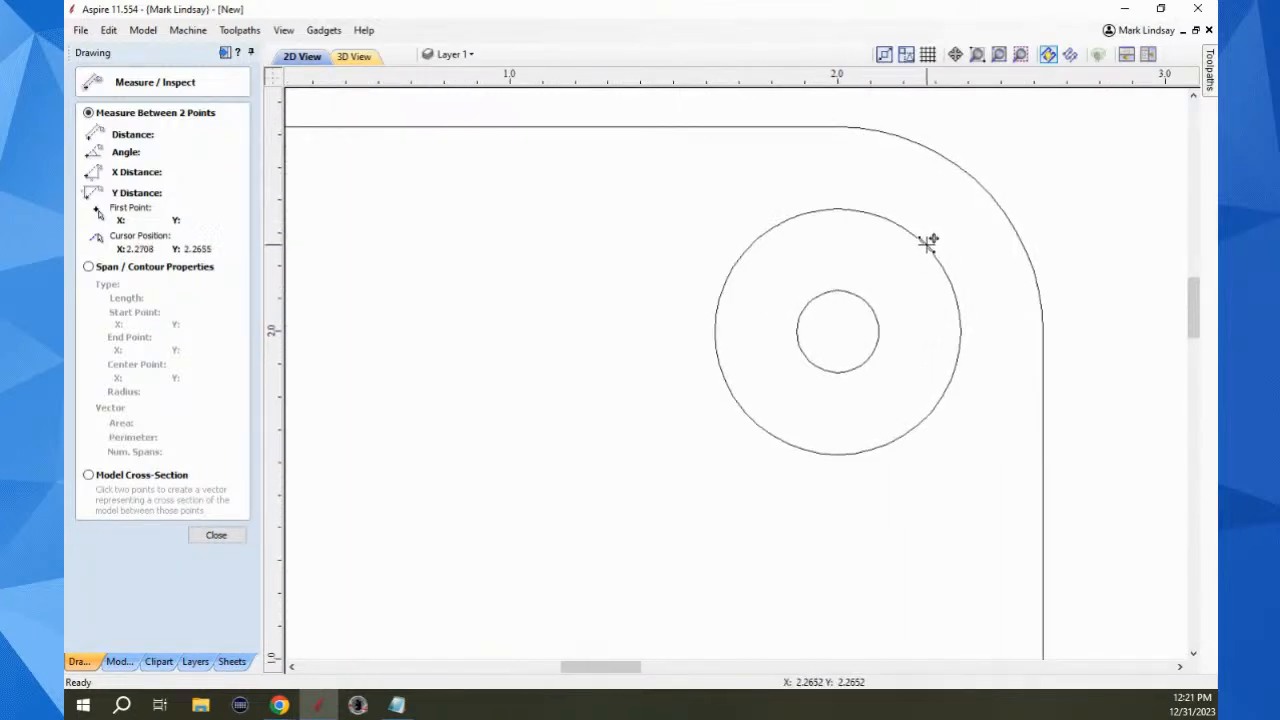
left_click(925, 243)
left_click(985, 178)
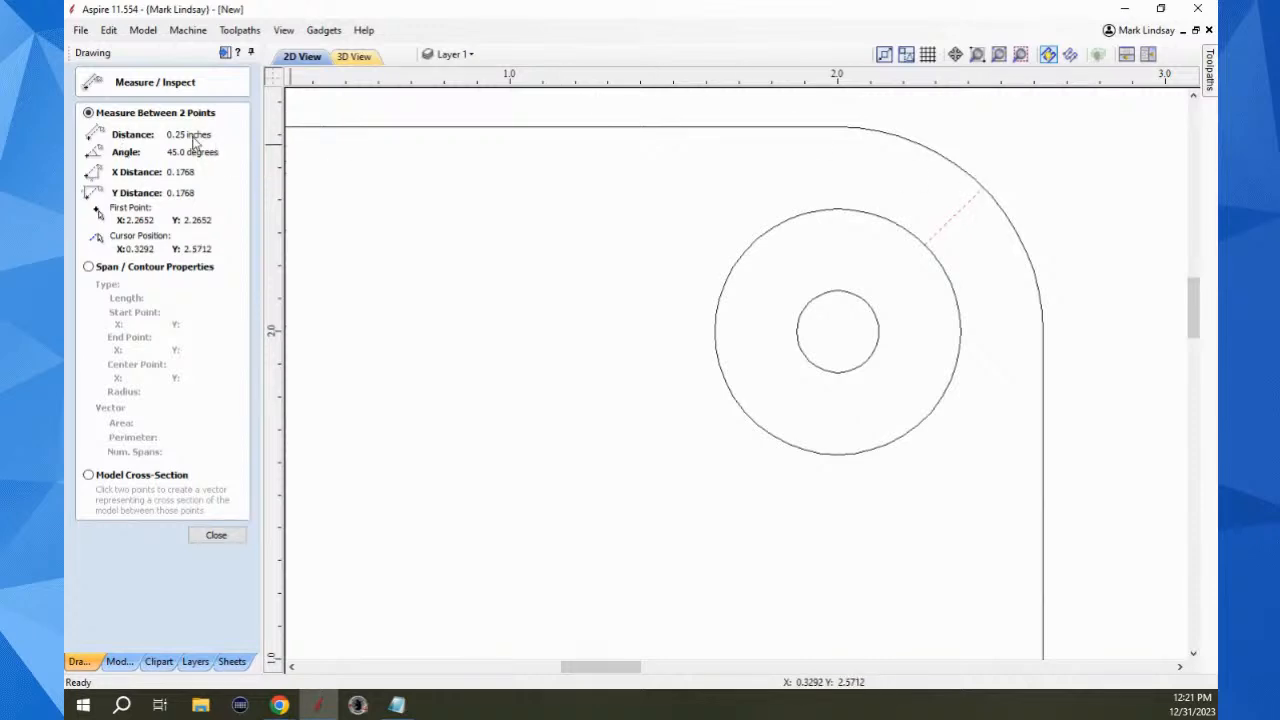
left_click(216, 535)
scroll(894, 434, "down", 5)
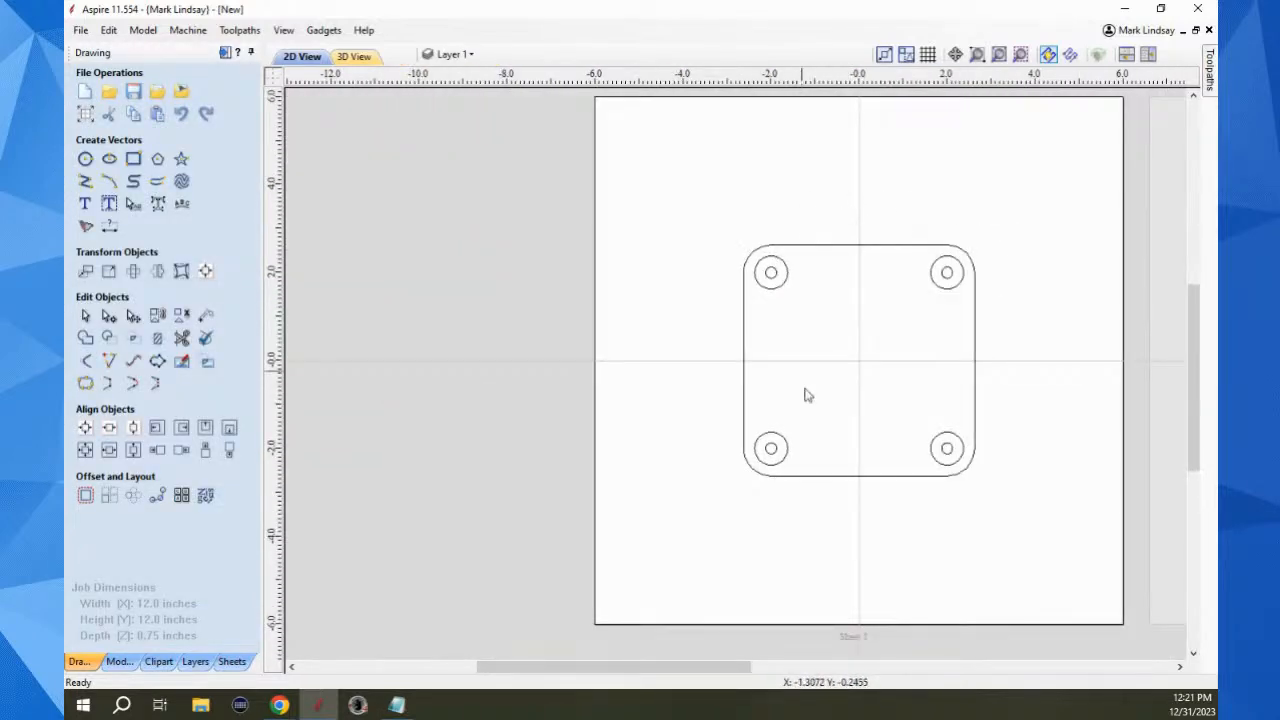
Undo the rubber band boundary and clear the selection of the outer circles
scroll(872, 392, "up", 1)
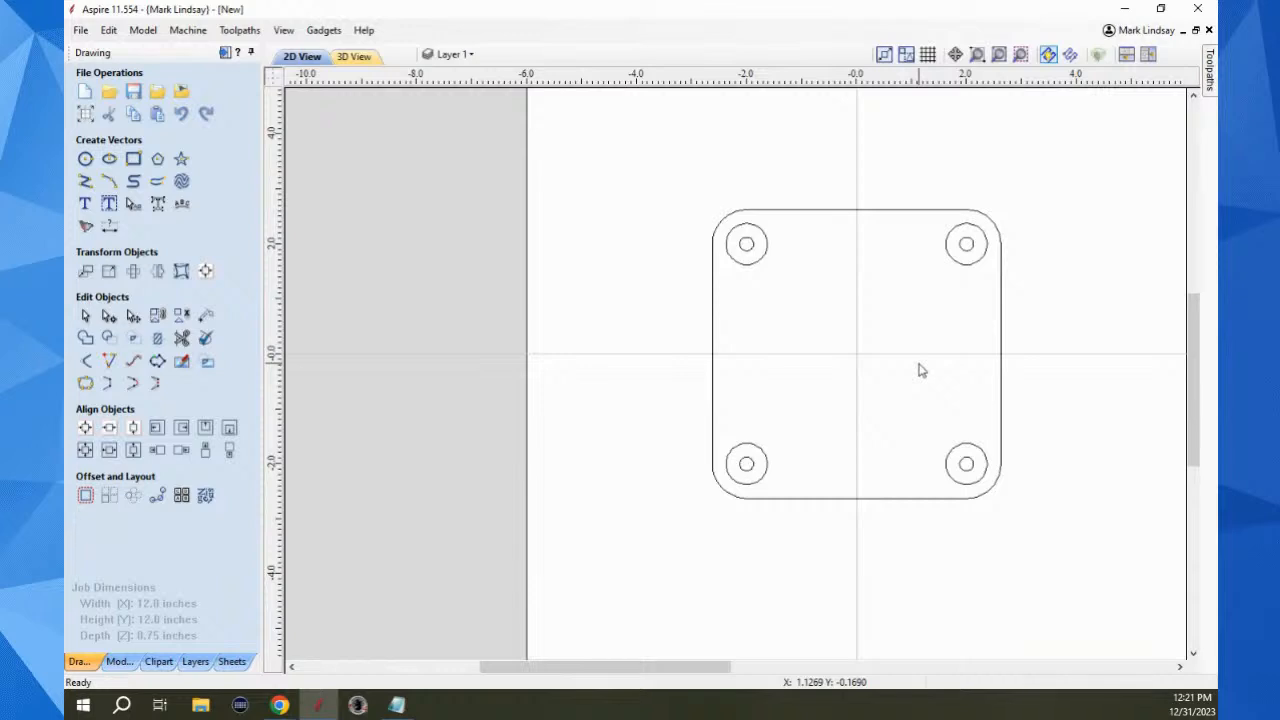
key("ctrl+z")
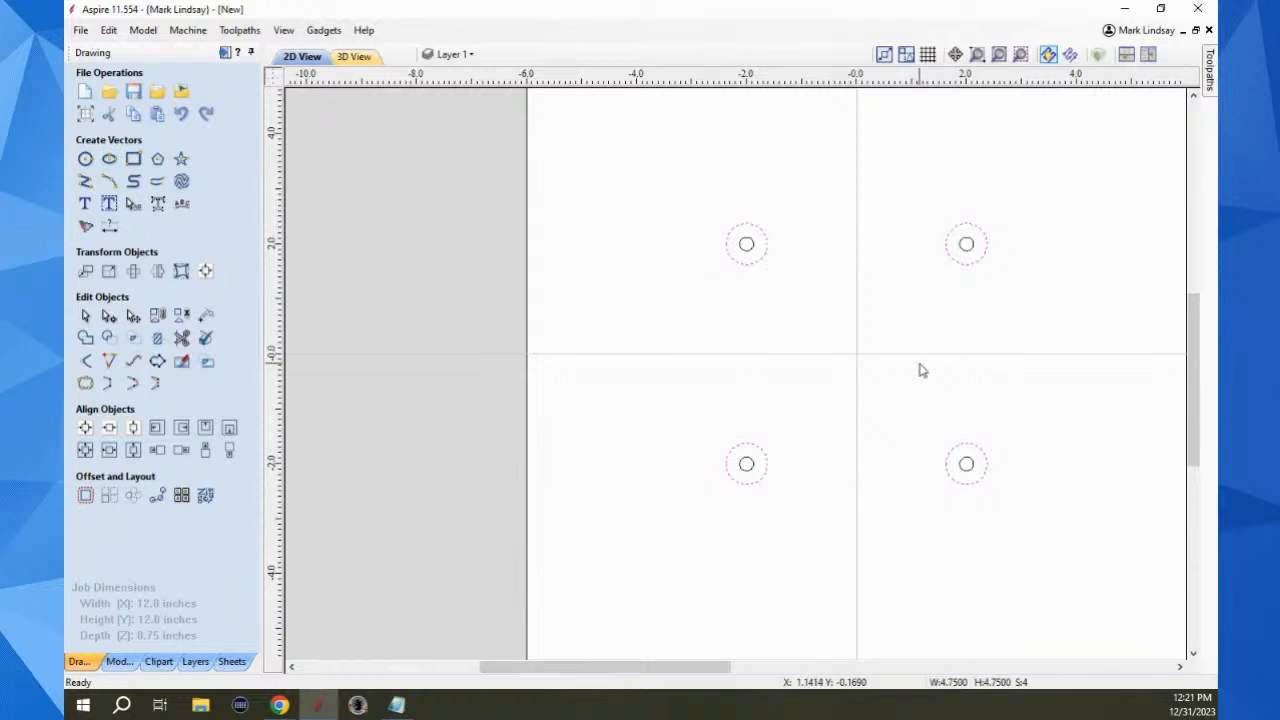
left_click(920, 370)
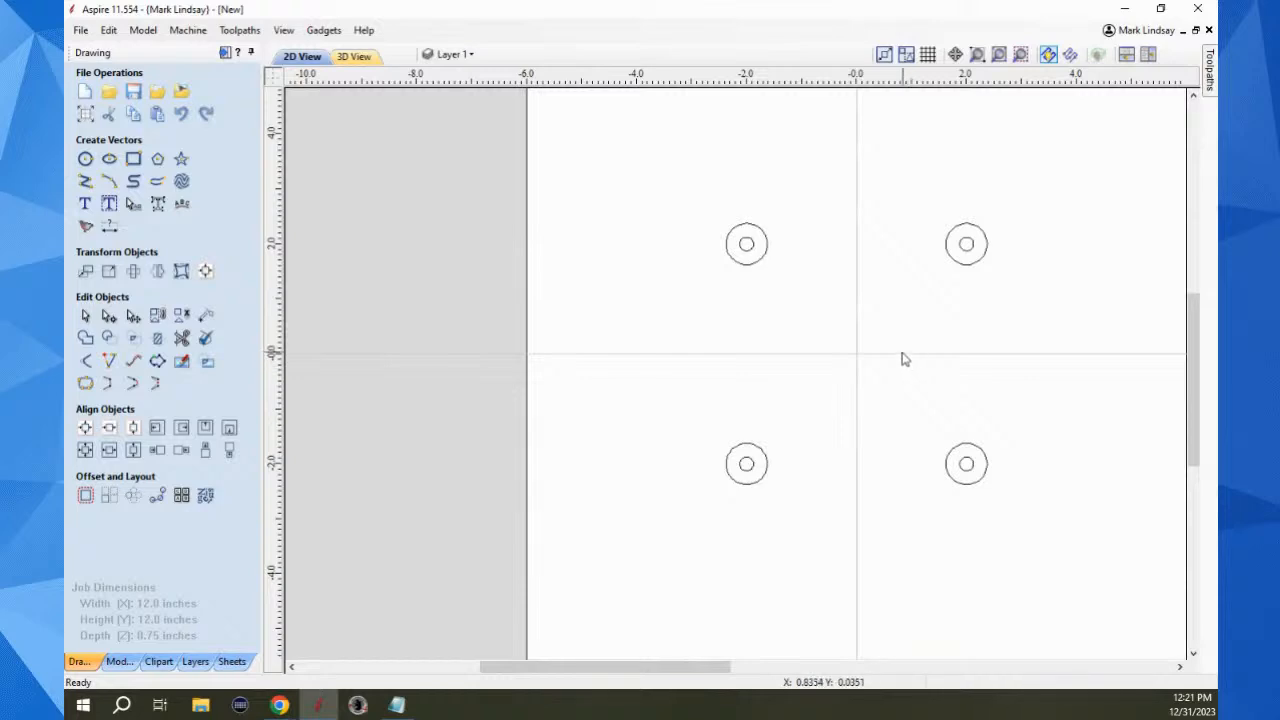
Move the two lower pairs of concentric circles together about 1 inch in the positive X direction
scroll(771, 351, "down", 1)
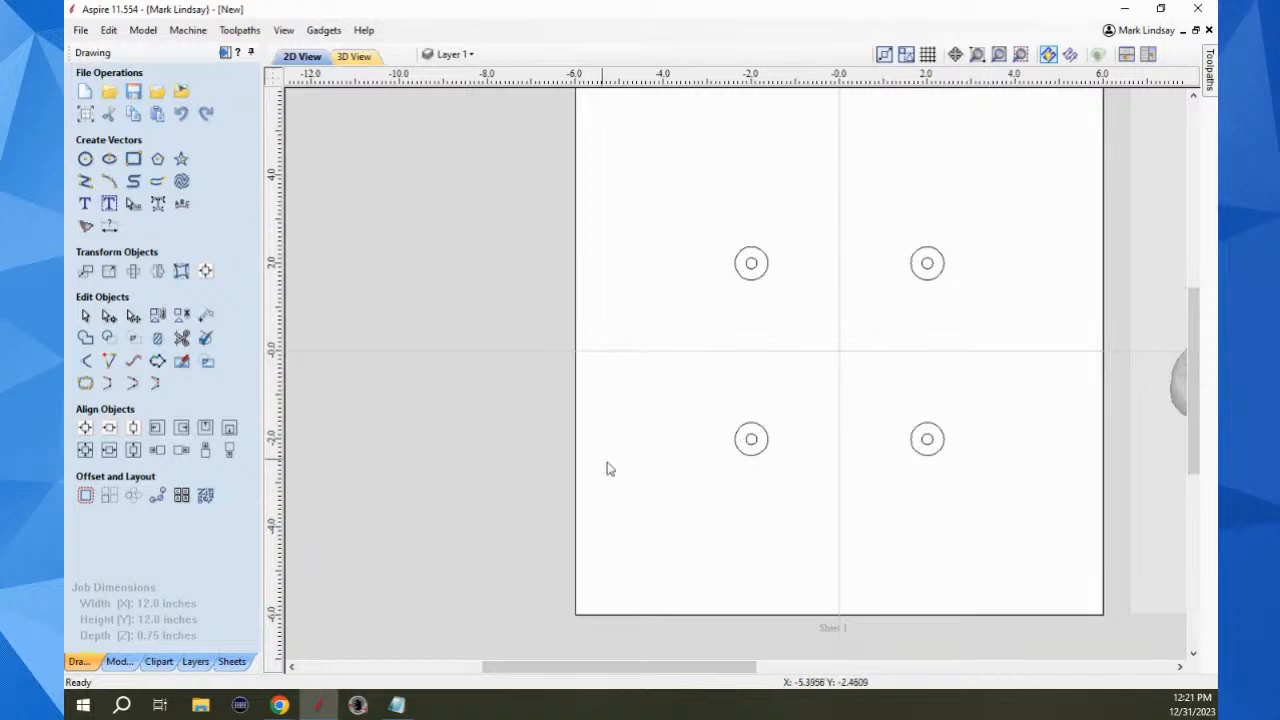
left_click_drag(700, 405, 989, 495)
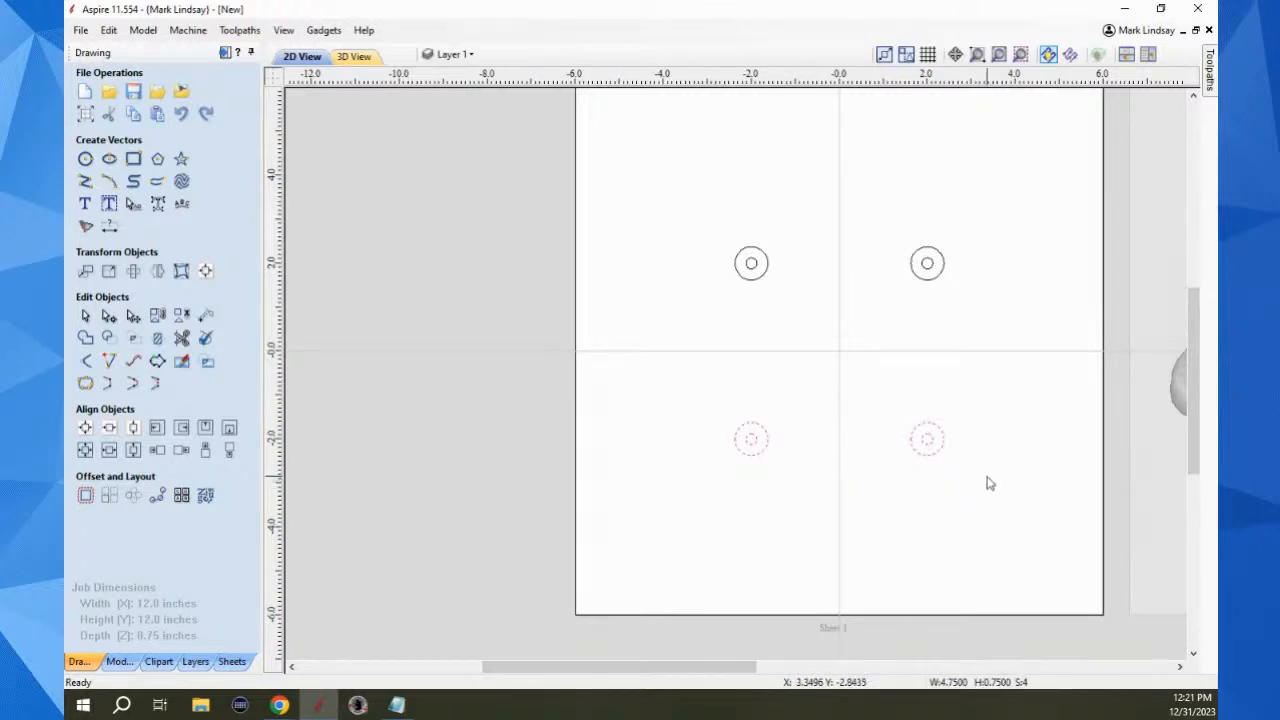
left_click(751, 443)
left_click_drag(841, 433, 883, 443)
left_click(865, 537)
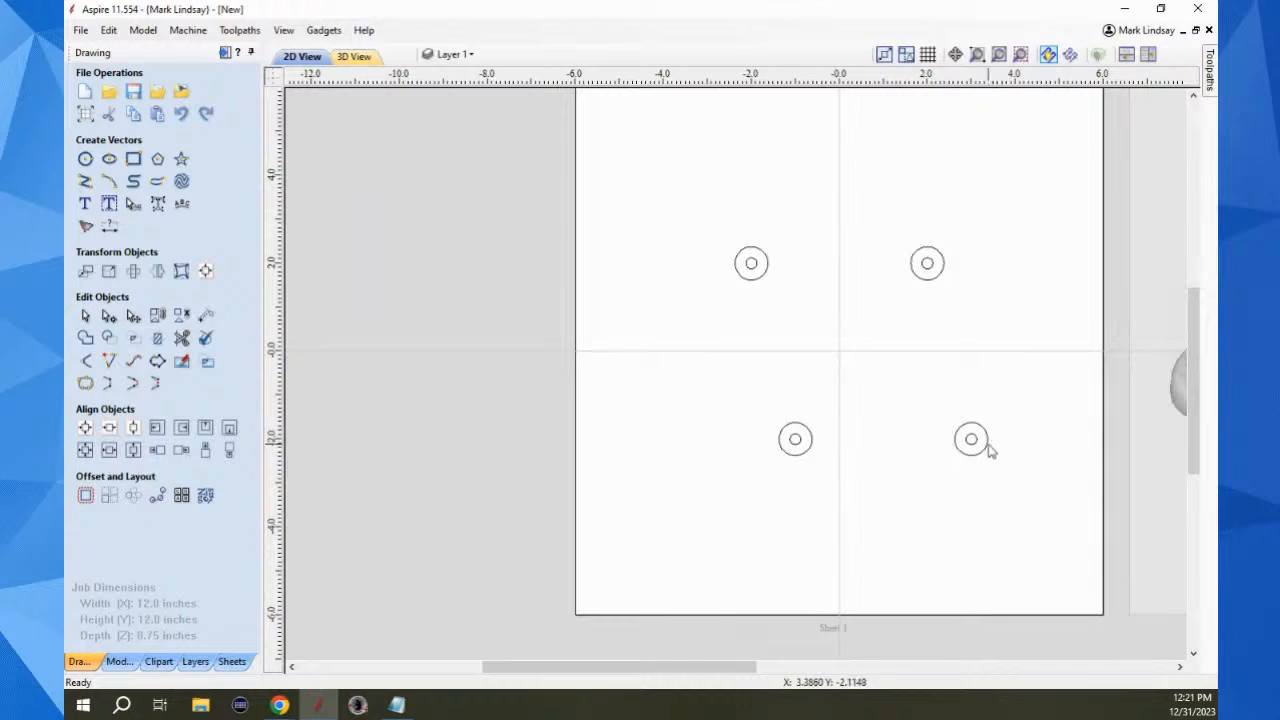
Create a rubber band boundary with a 0.25 inch offset around the four outer circles and clear the selection
left_click(987, 450)
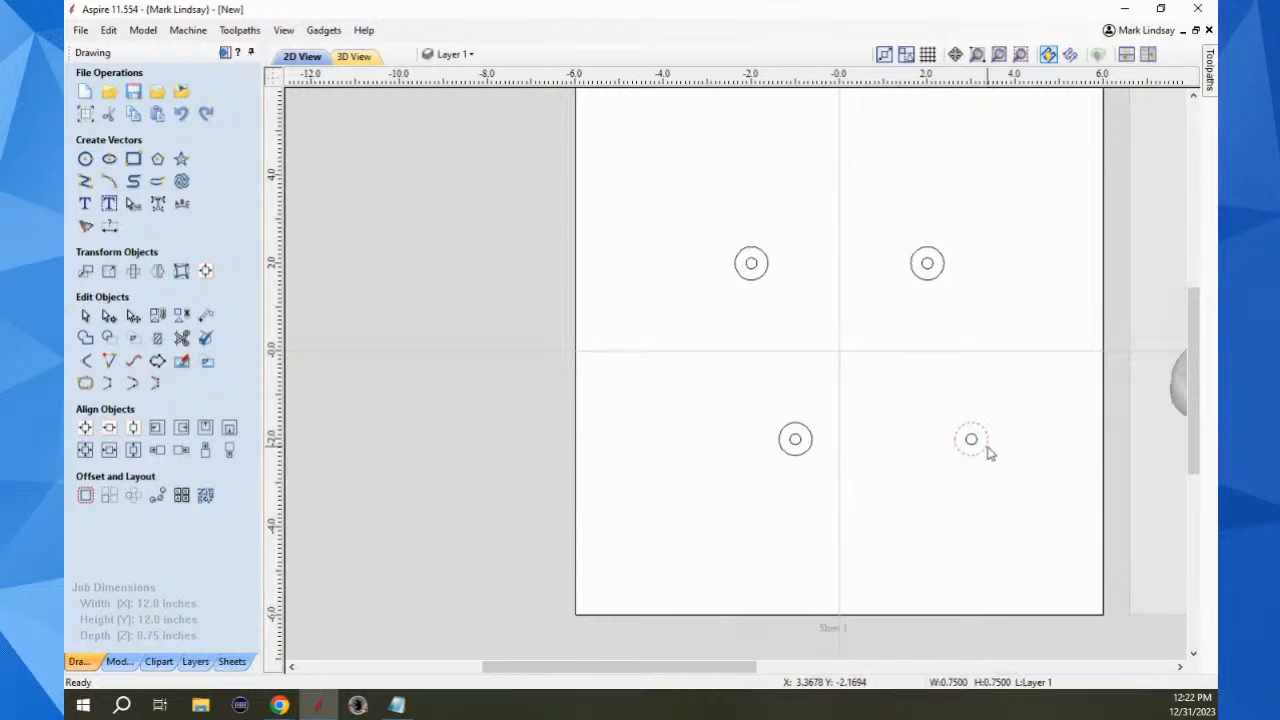
left_click(936, 274, "shift")
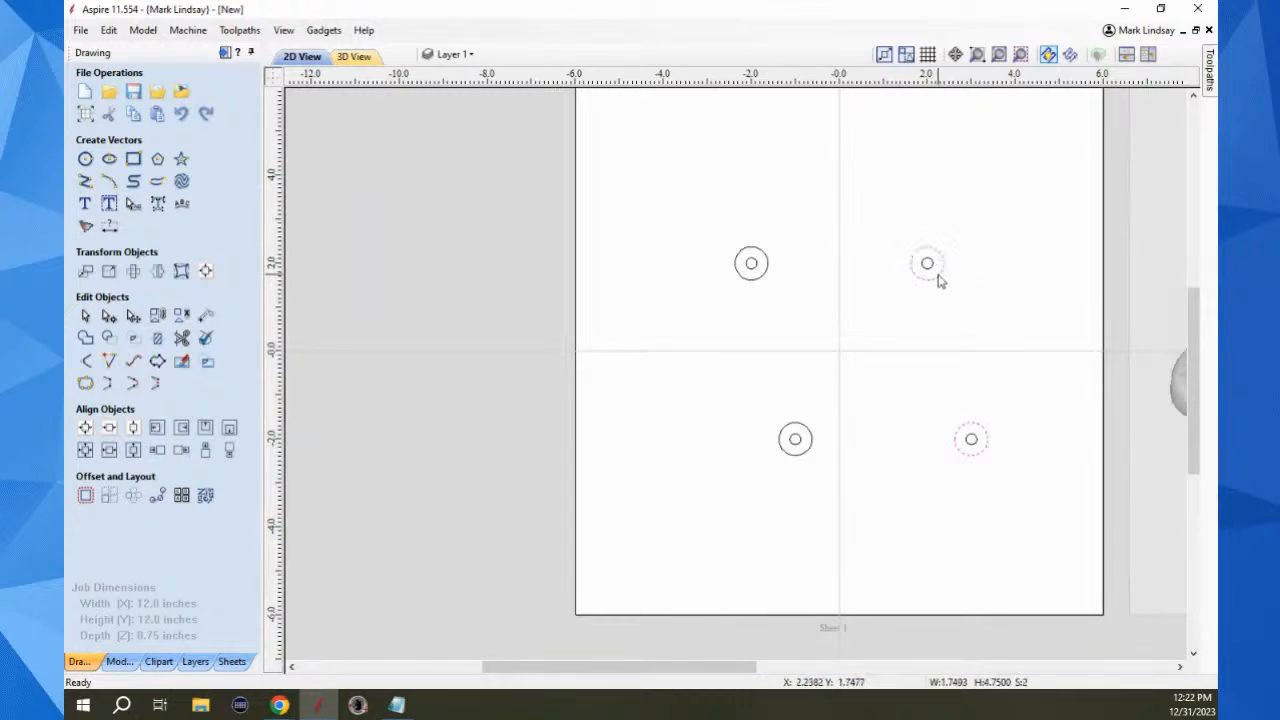
left_click(765, 289, "shift")
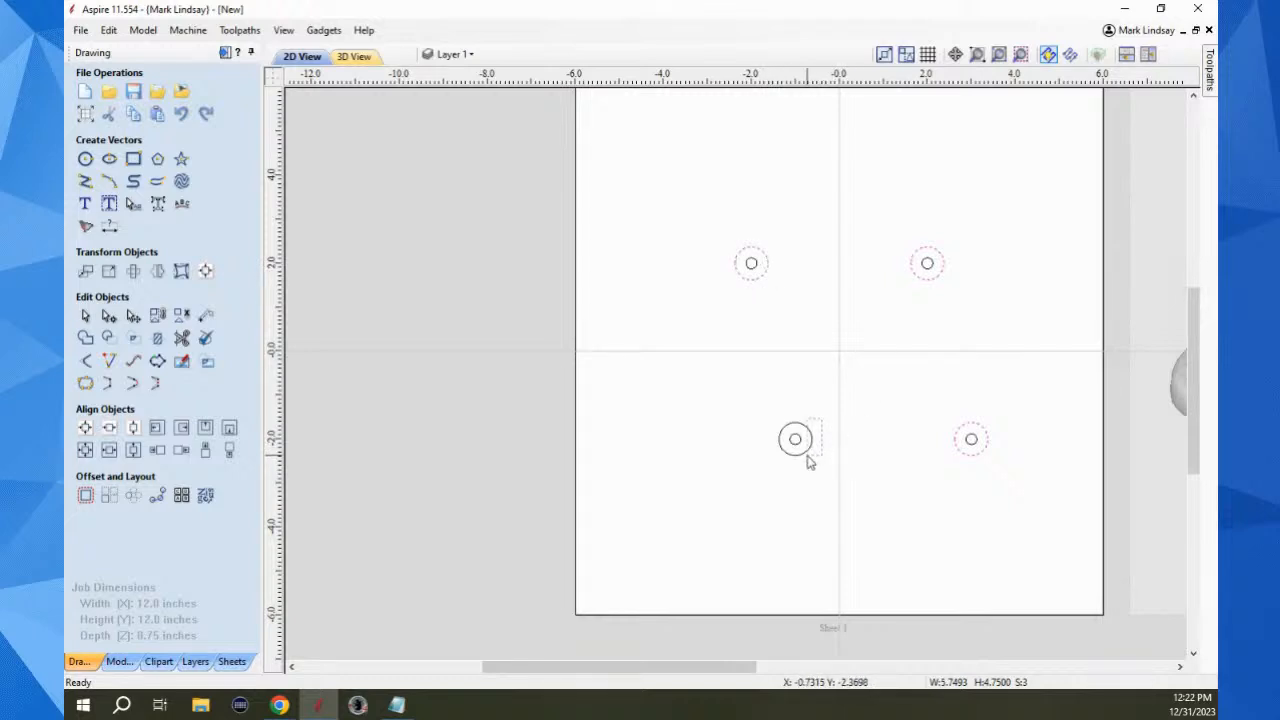
left_click(810, 462, "shift")
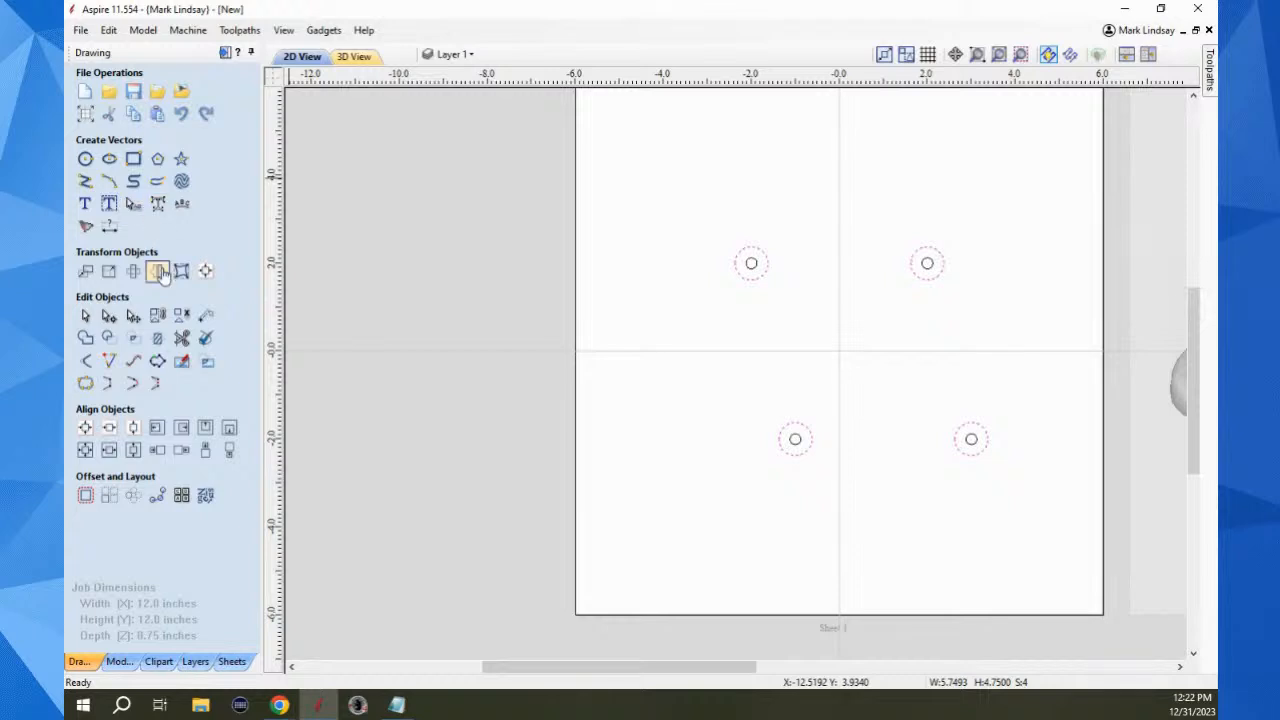
left_click(158, 363)
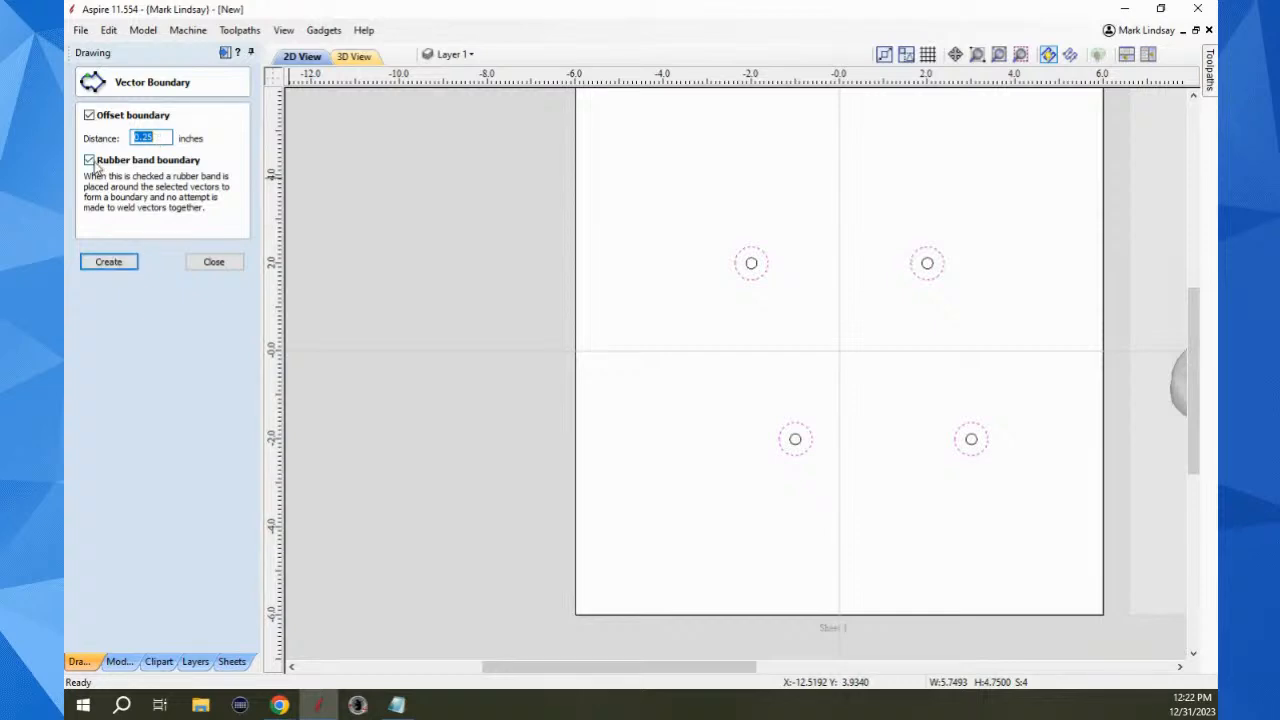
left_click(110, 262)
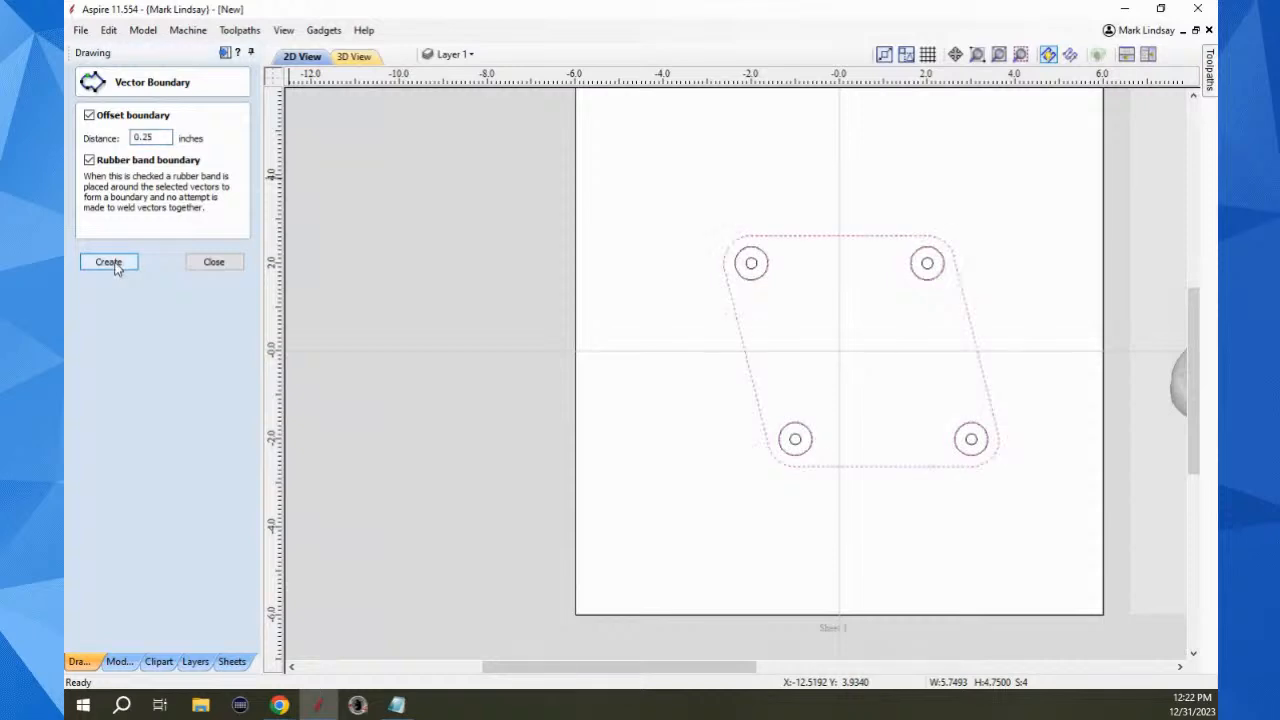
left_click(218, 262)
left_click(913, 527)
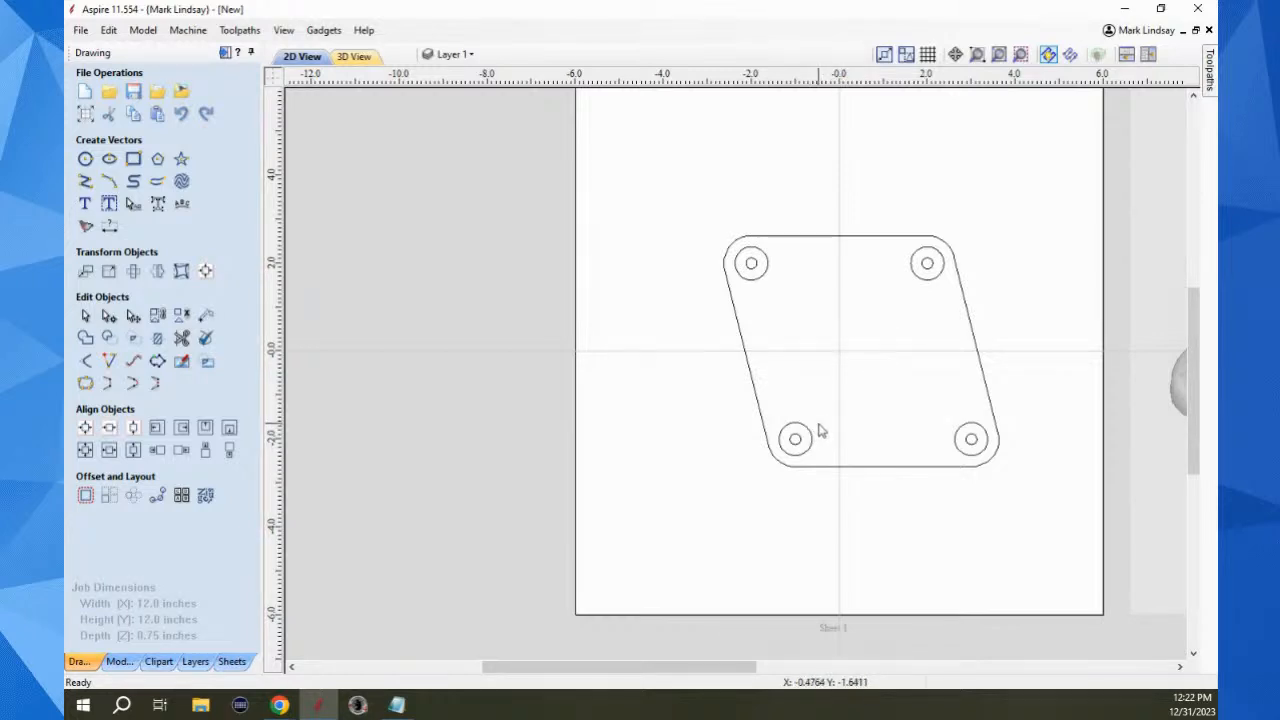
Copy the concentric circle pair at X -1, Y -2 to about X -2.1, Y -4.4
left_click(798, 446)
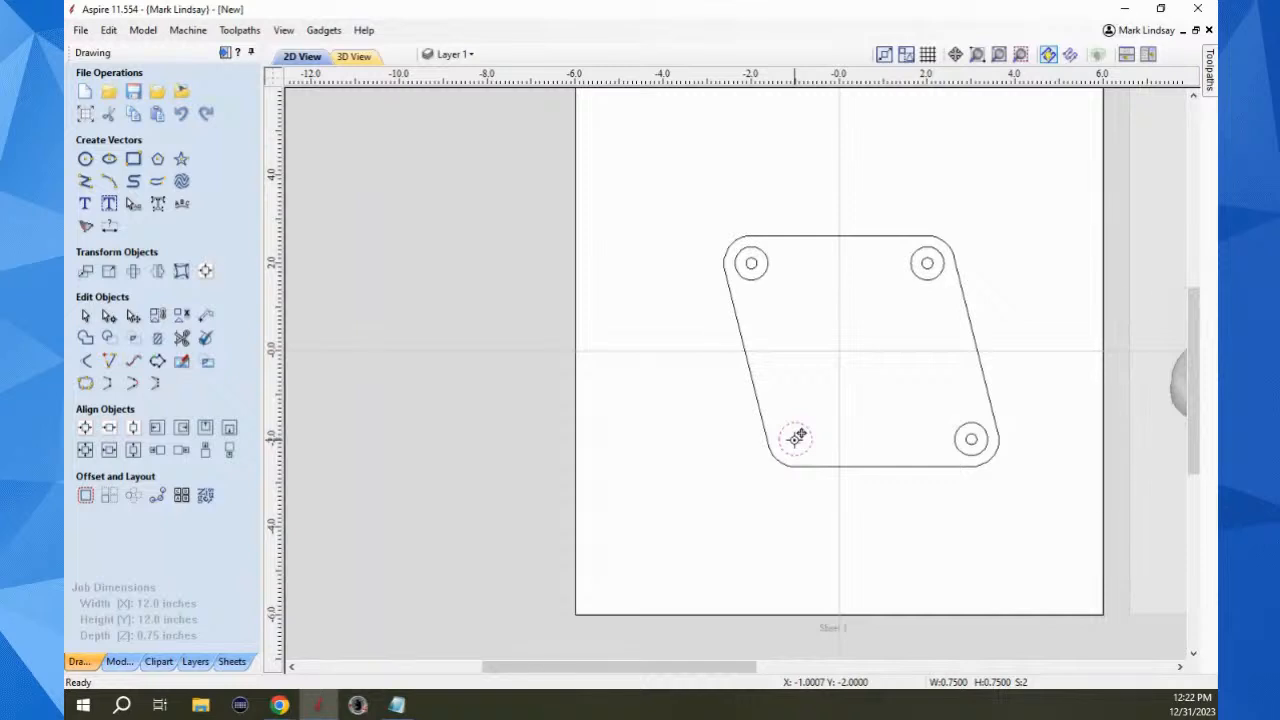
left_click_drag(796, 437, 747, 546)
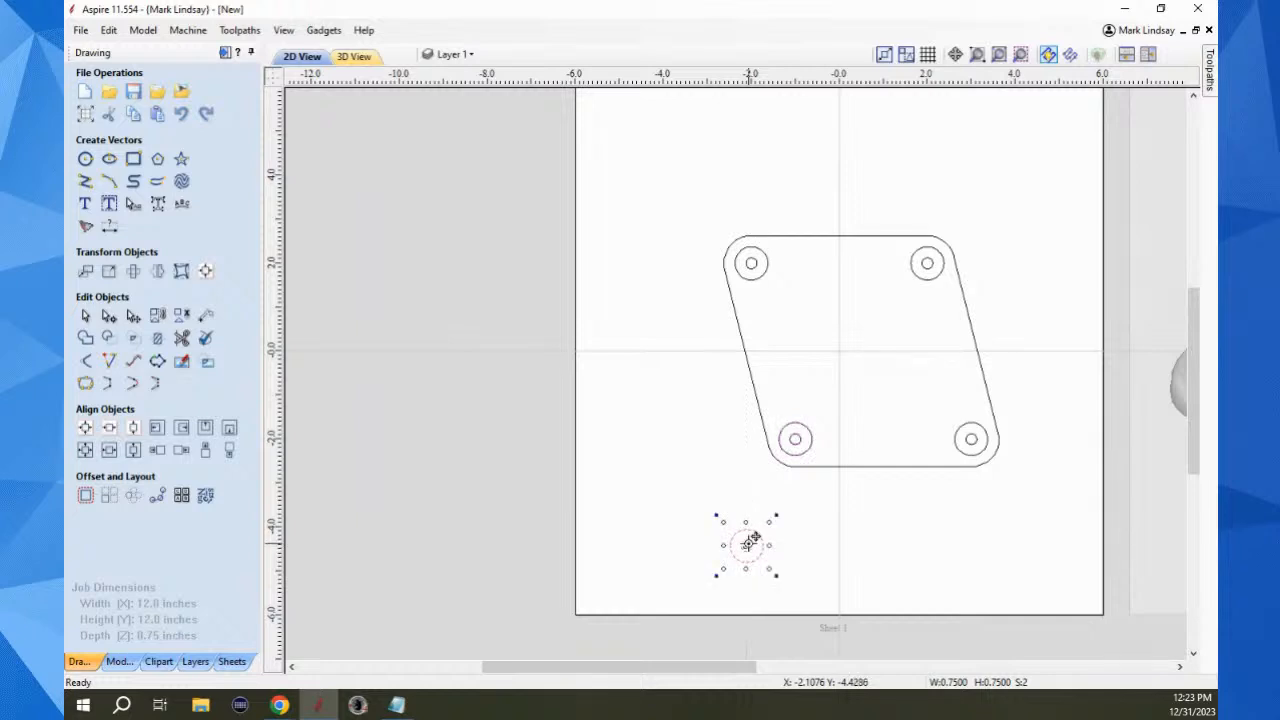
left_click(860, 525)
Delete the rubber band boundary that surrounds the original four circle pairs
left_click(903, 470)
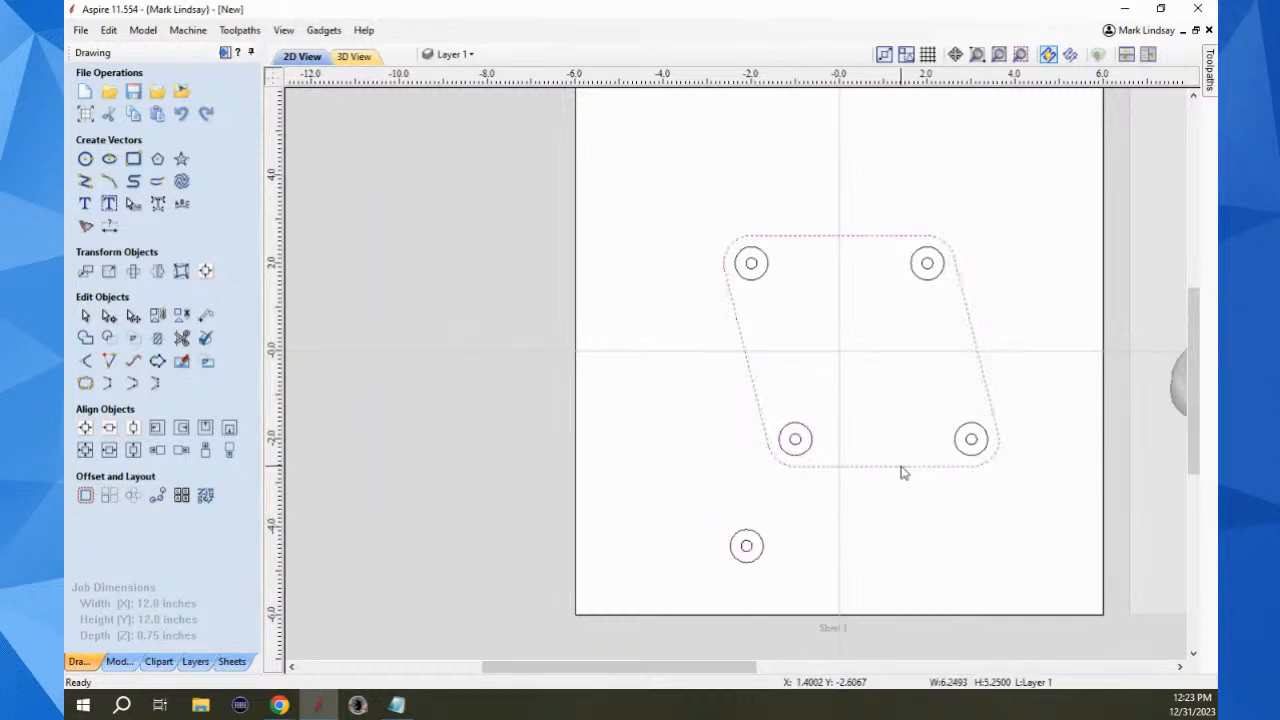
key("Delete")
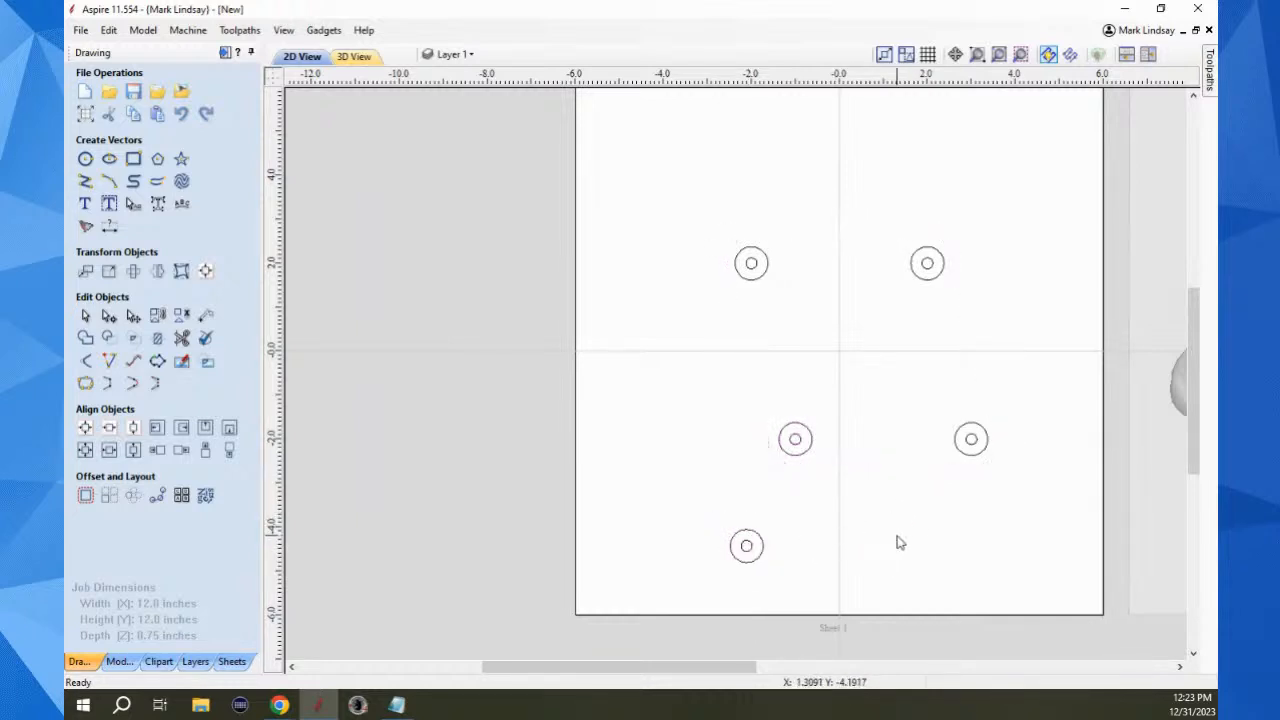
Create one rubber band boundary with a 0.25 inch offset around all five outer circles and clear the selection
left_click(985, 452)
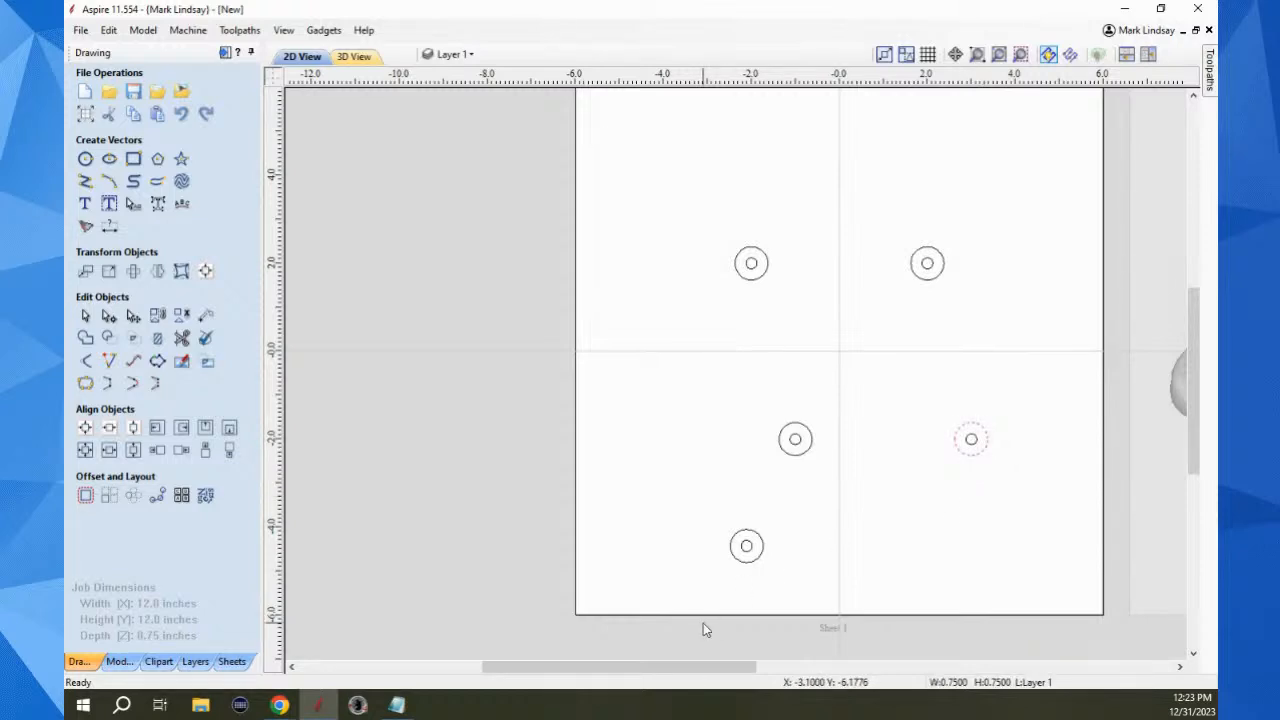
left_click(760, 567, "shift")
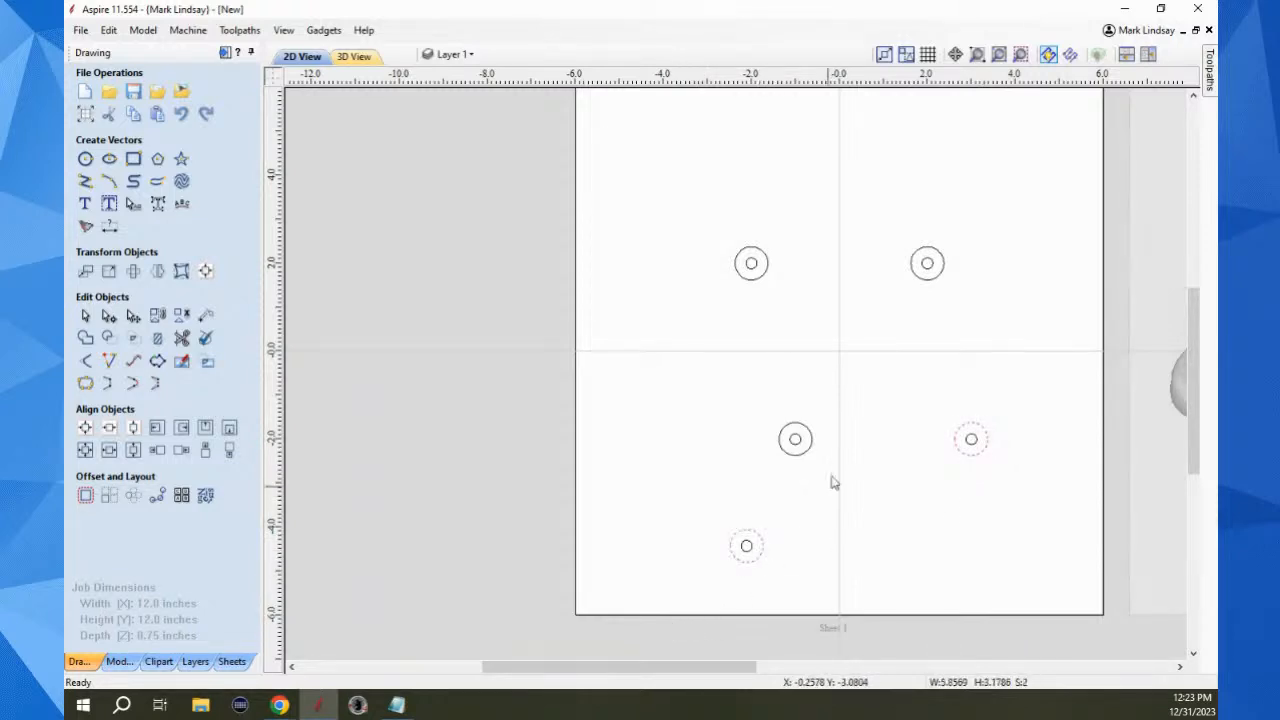
left_click(808, 458, "shift")
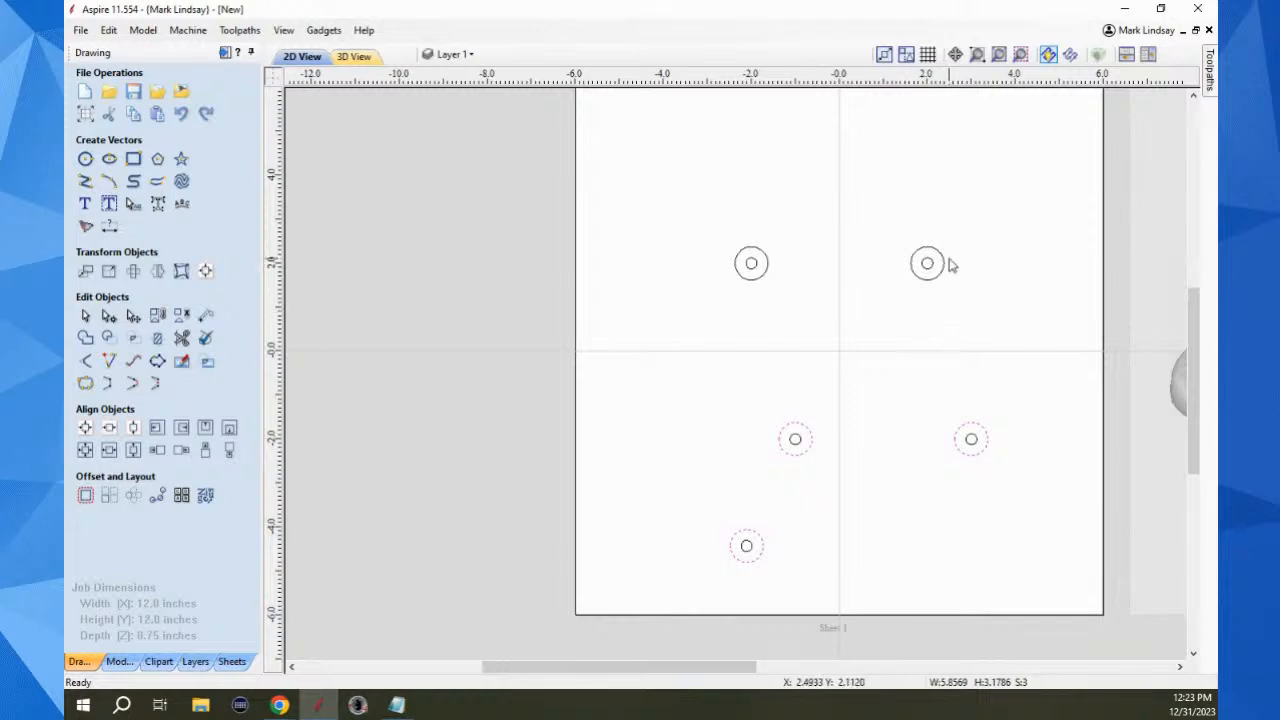
left_click(937, 272, "shift")
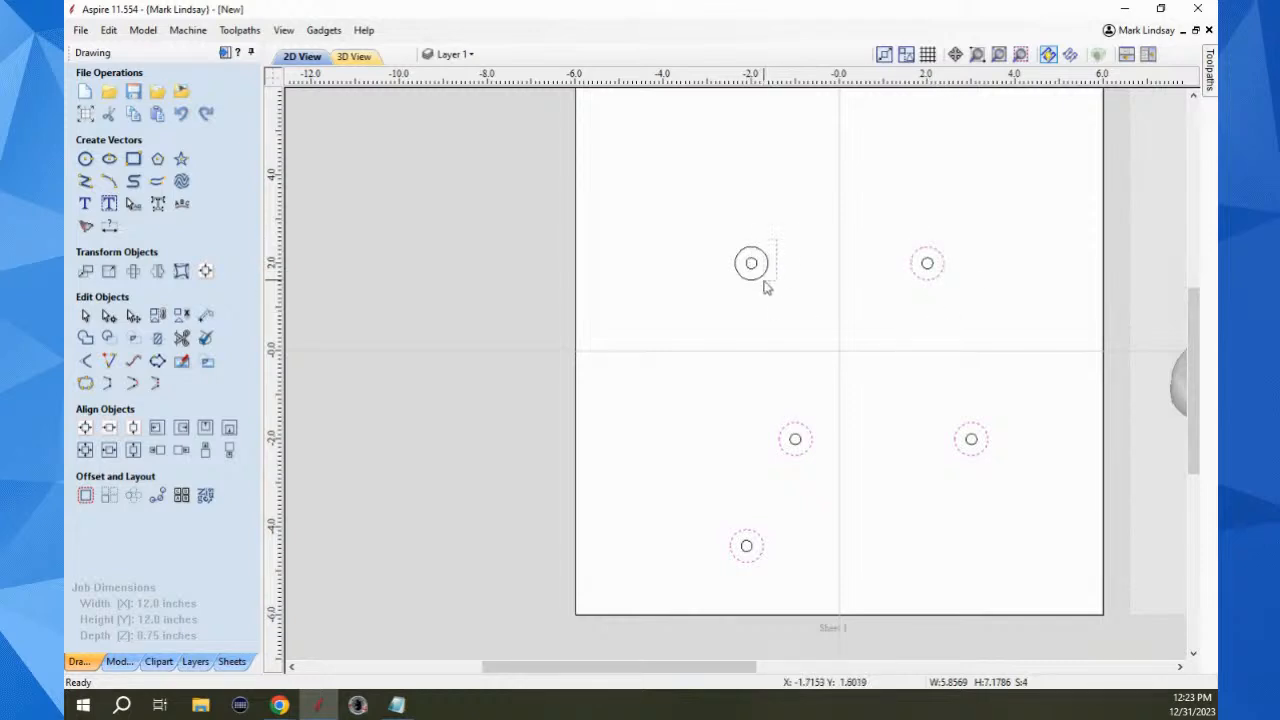
left_click(766, 286, "shift")
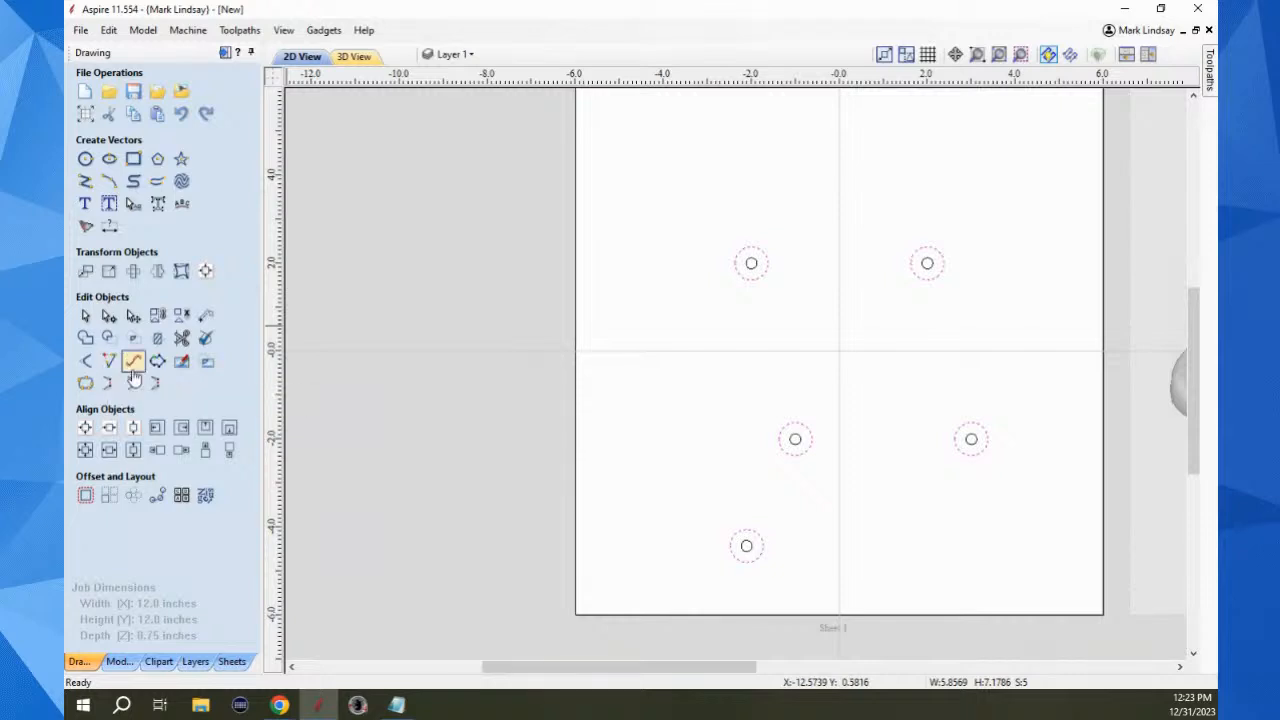
left_click(157, 361)
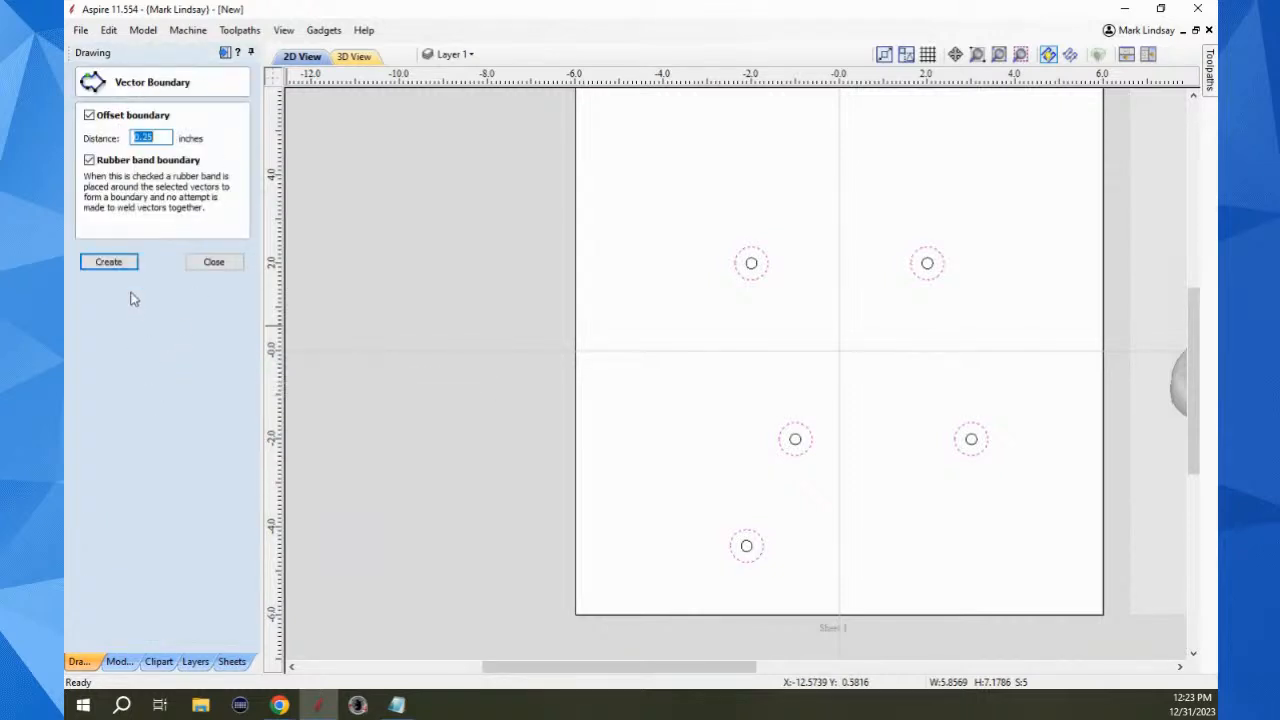
left_click(110, 261)
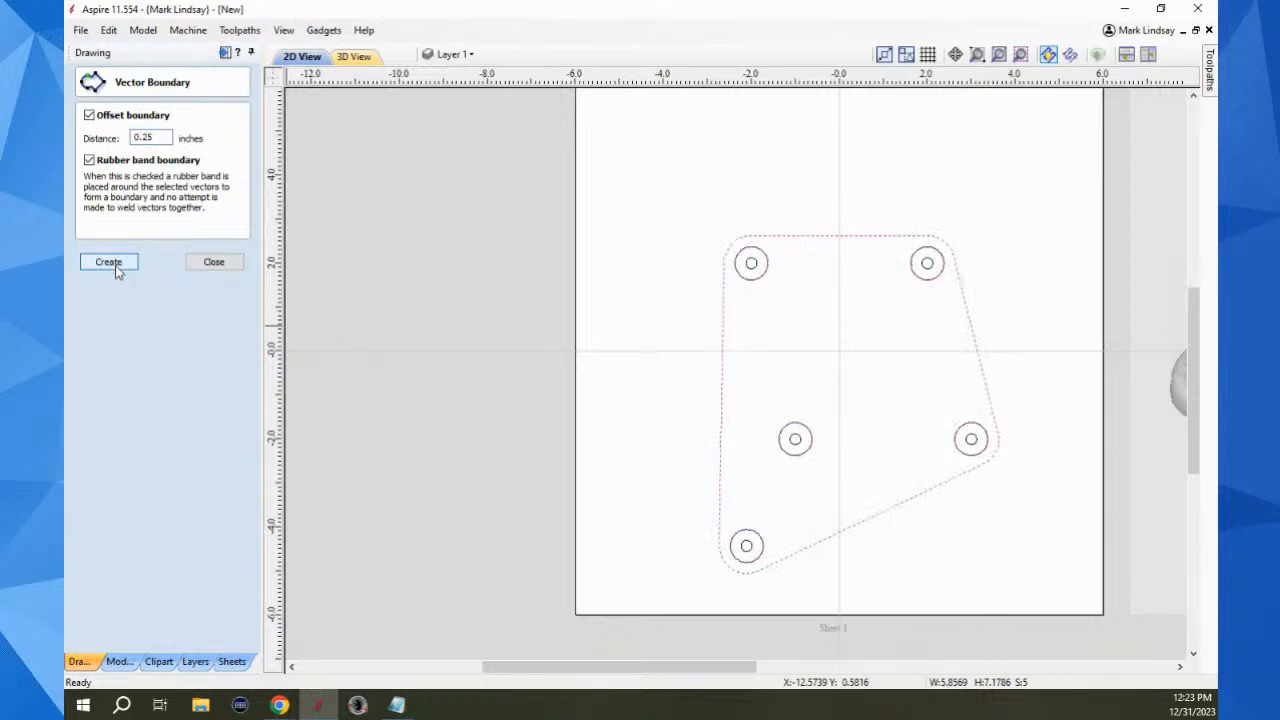
left_click(213, 264)
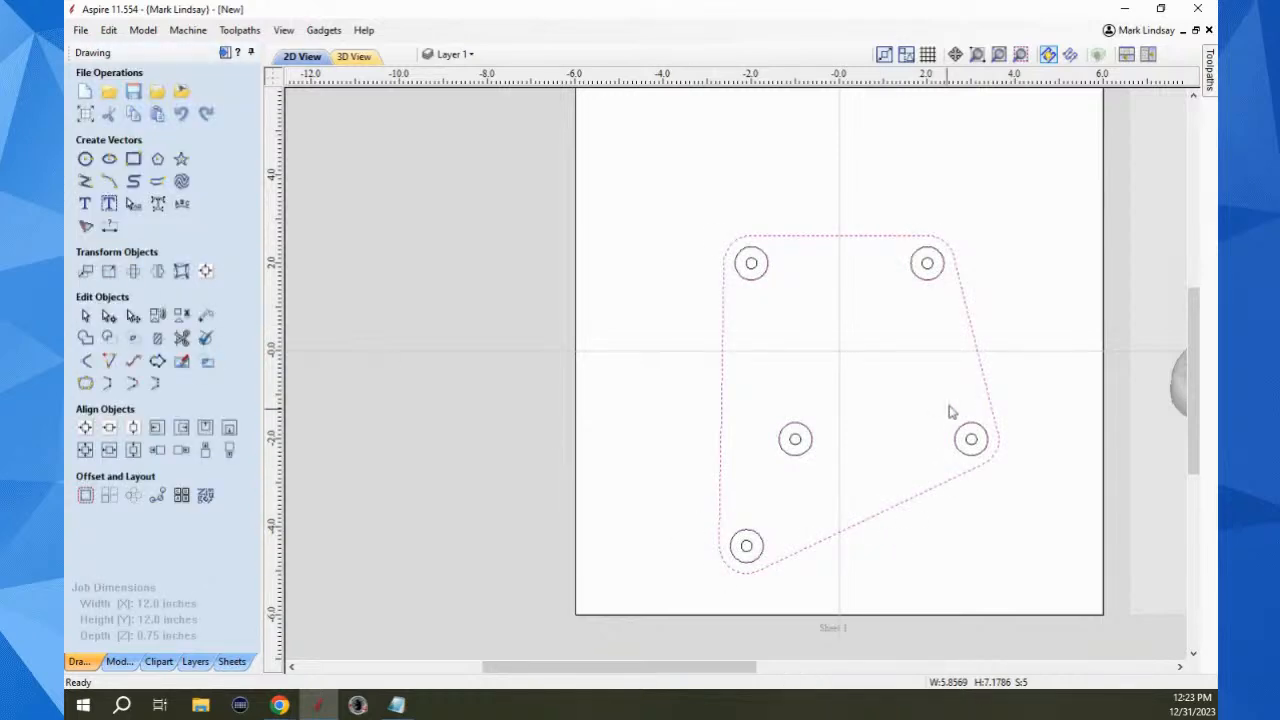
left_click(918, 376)
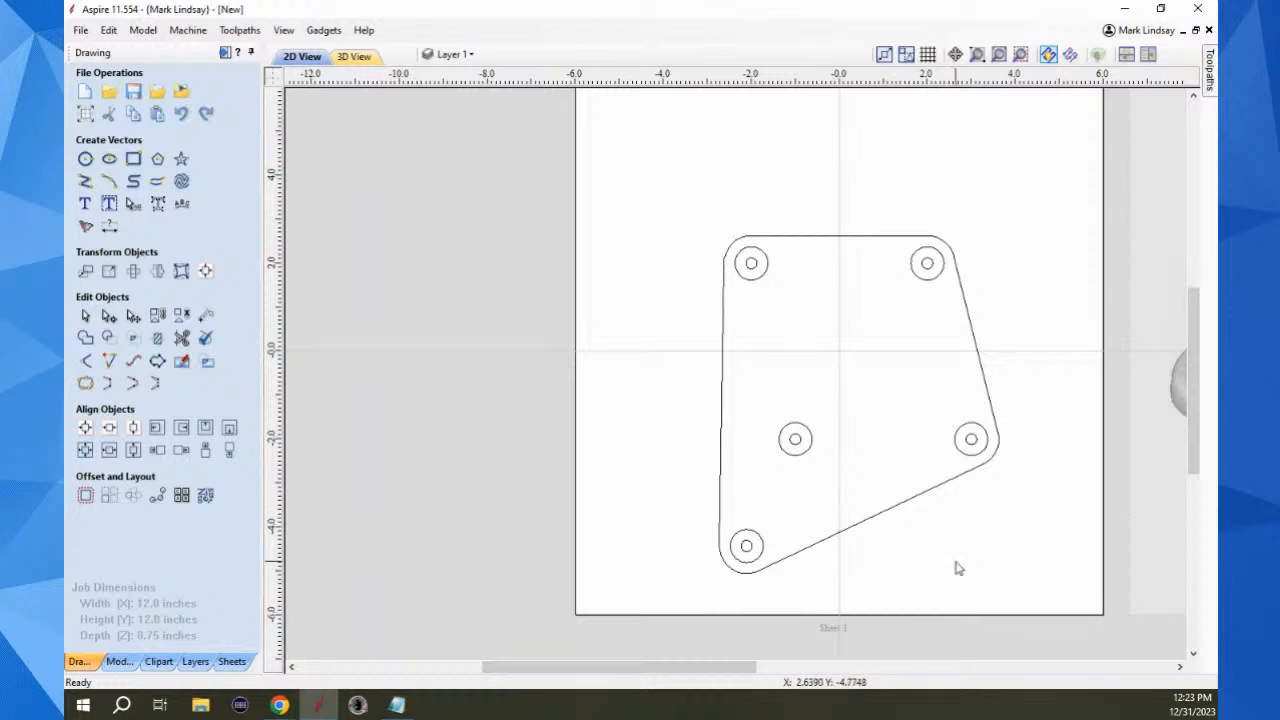
Undo the boundary around the five outer circles and clear the selection
key("ctrl+z")
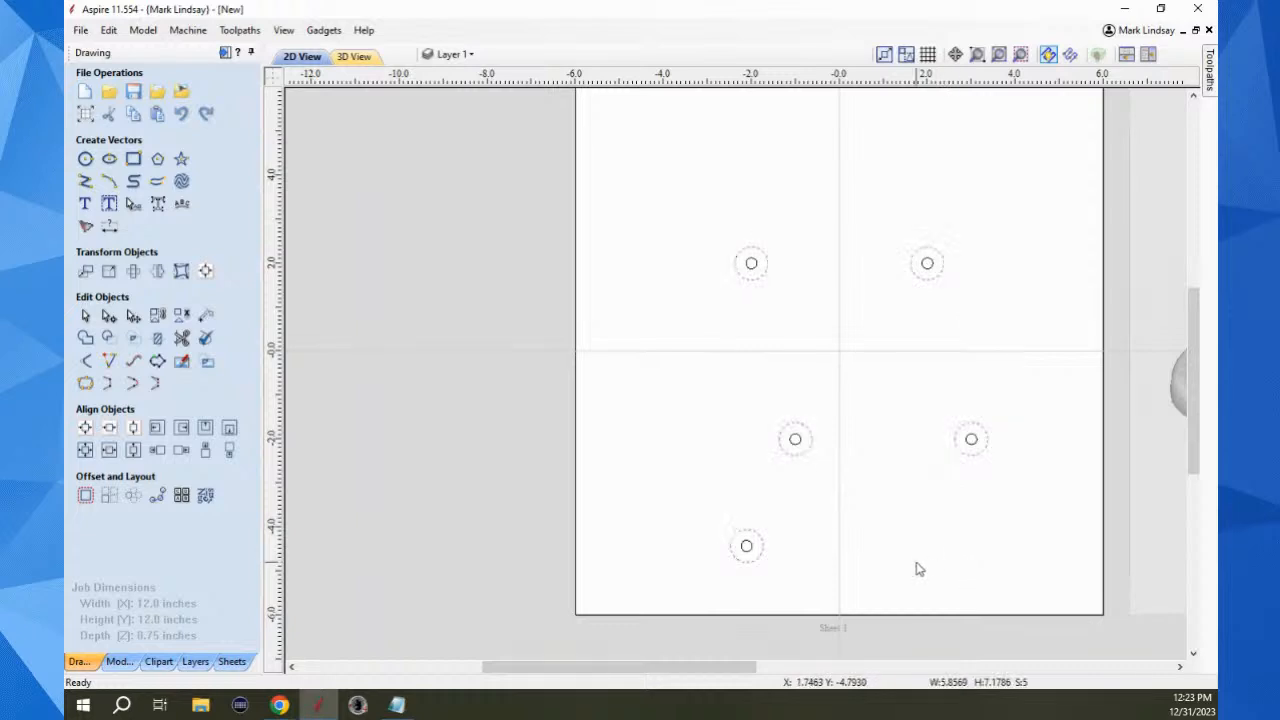
left_click(895, 478)
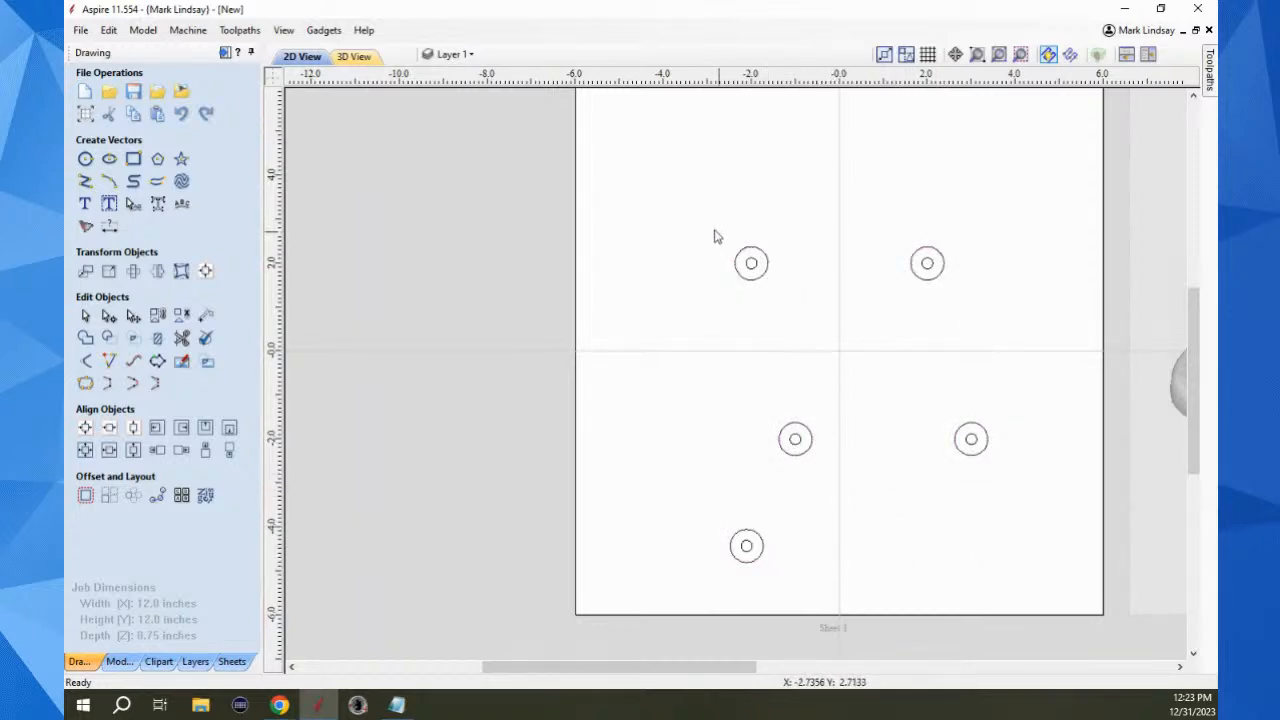
Create a rubber band boundary with a 0.25 inch offset around the four upper concentric circle pairs, leaving out the lowest pair
left_click_drag(1058, 223, 717, 495)
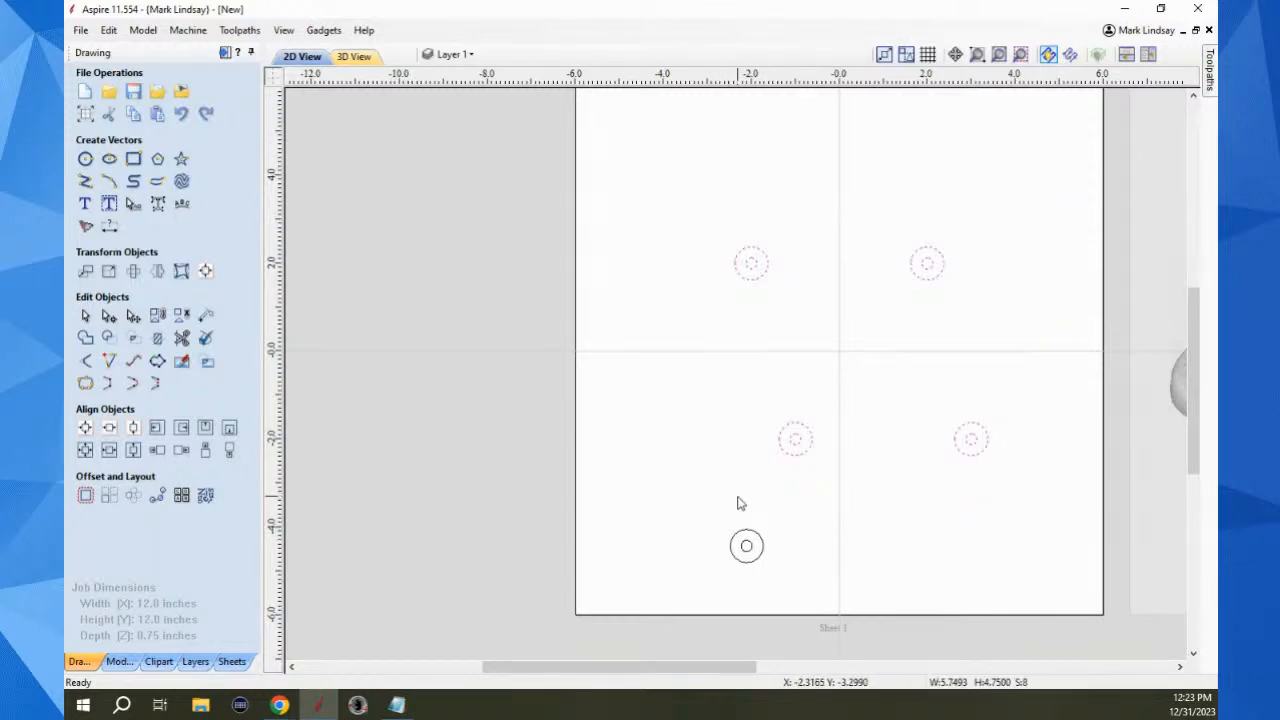
left_click(157, 361)
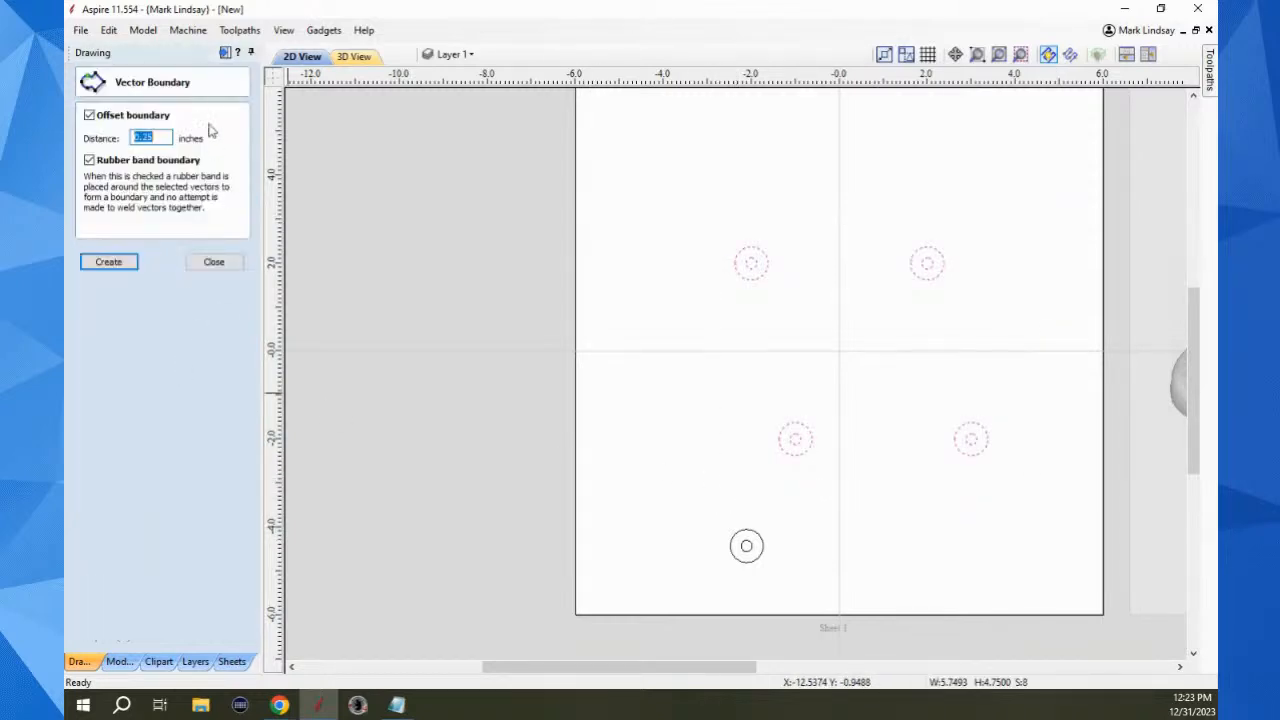
left_click(112, 267)
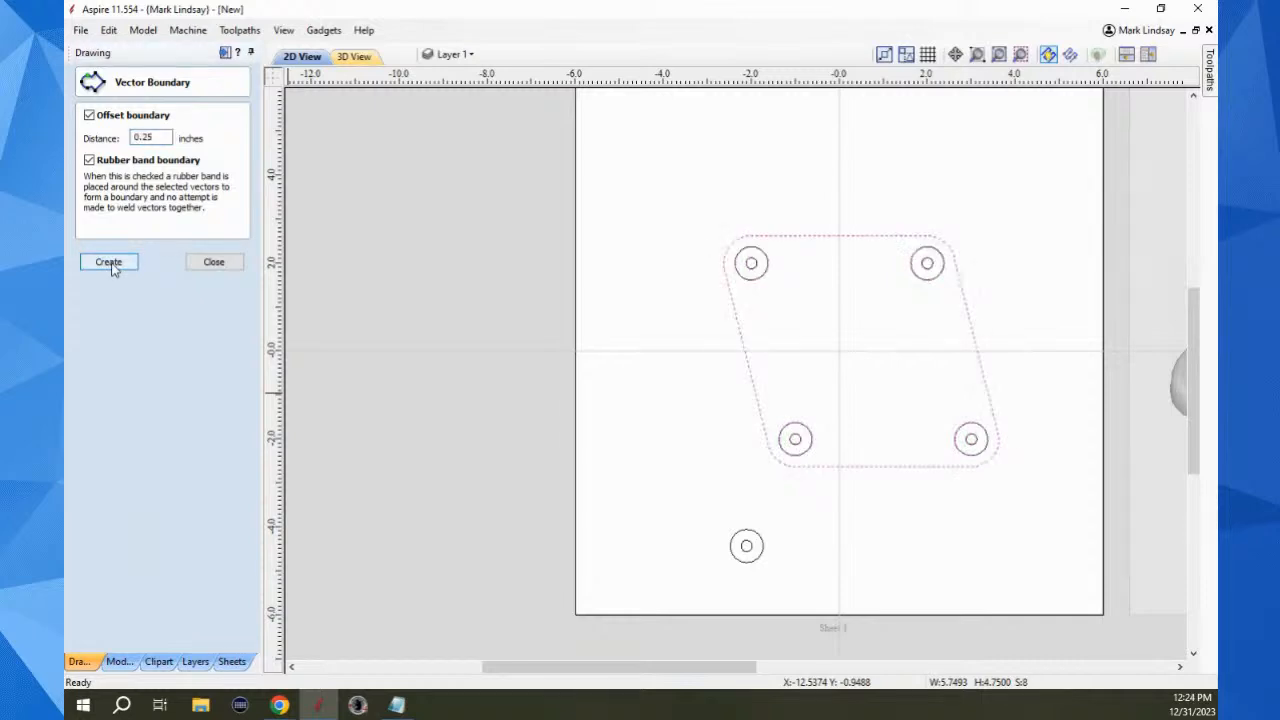
left_click(214, 262)
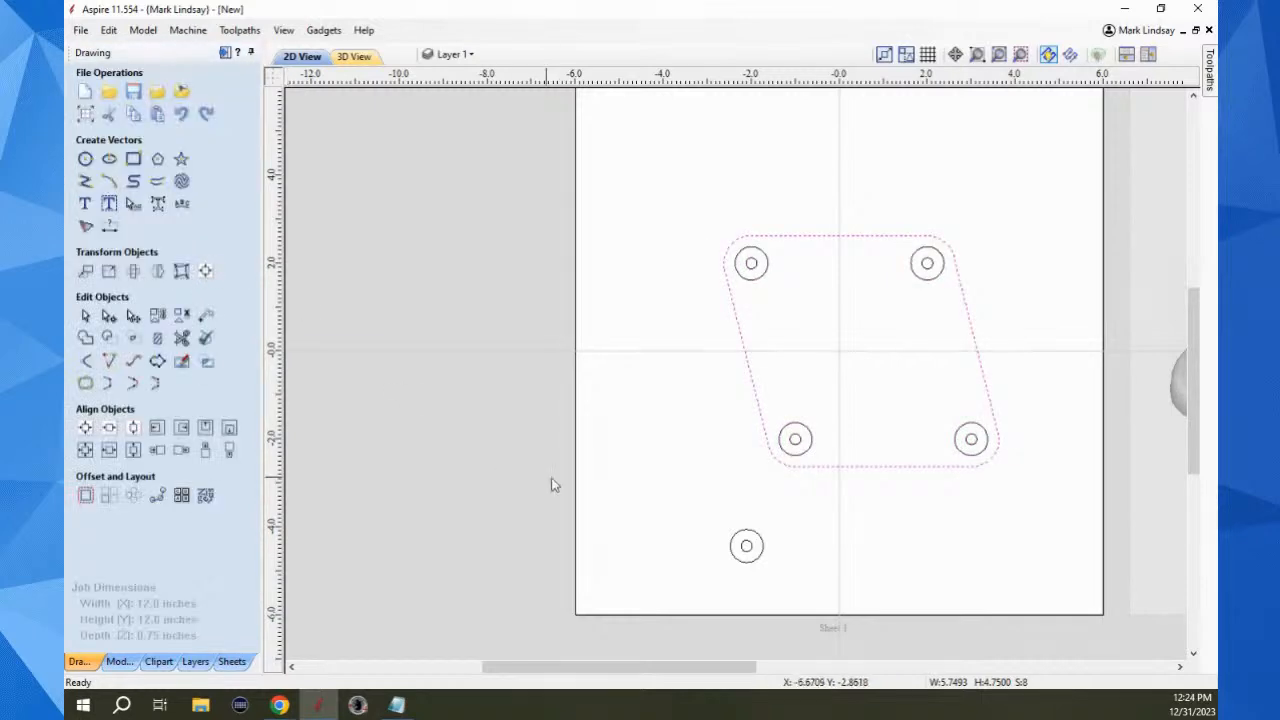
left_click(742, 458)
Create a second rubber band boundary with a 0.25 inch offset around the outer circle at X -2, Y 2 and the lowest outer circle
left_click(765, 272)
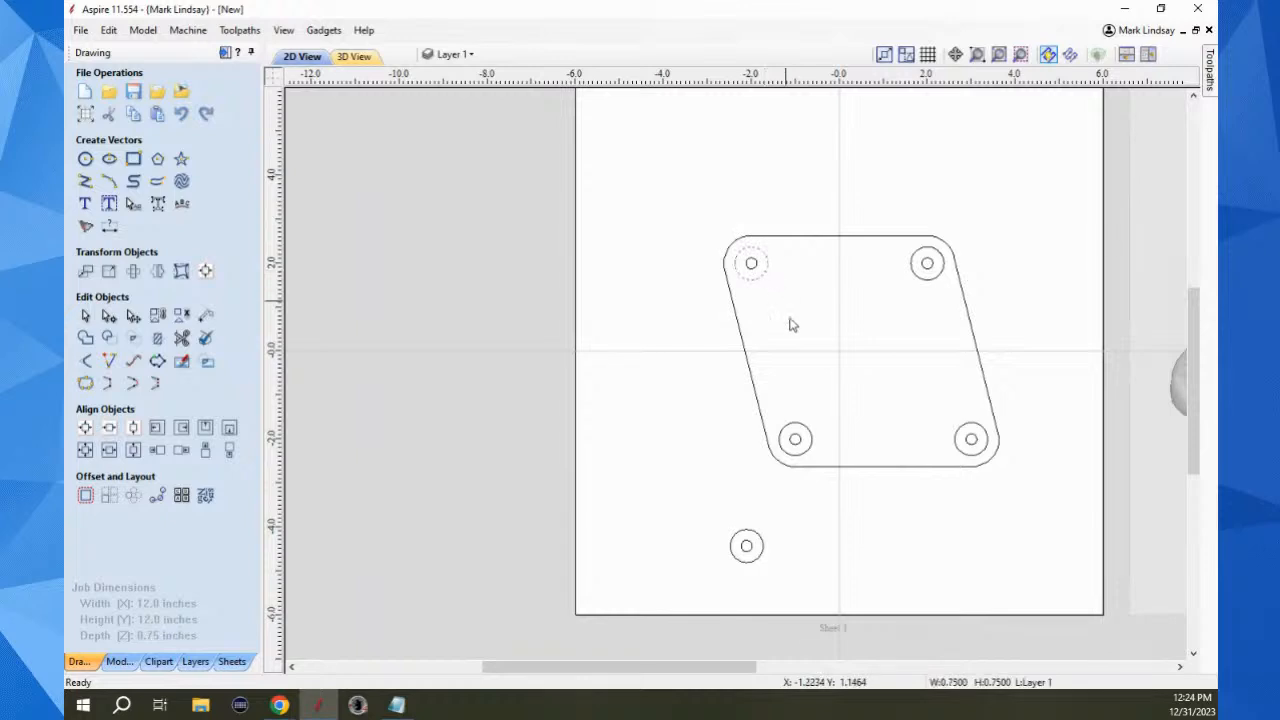
left_click(757, 559, "shift")
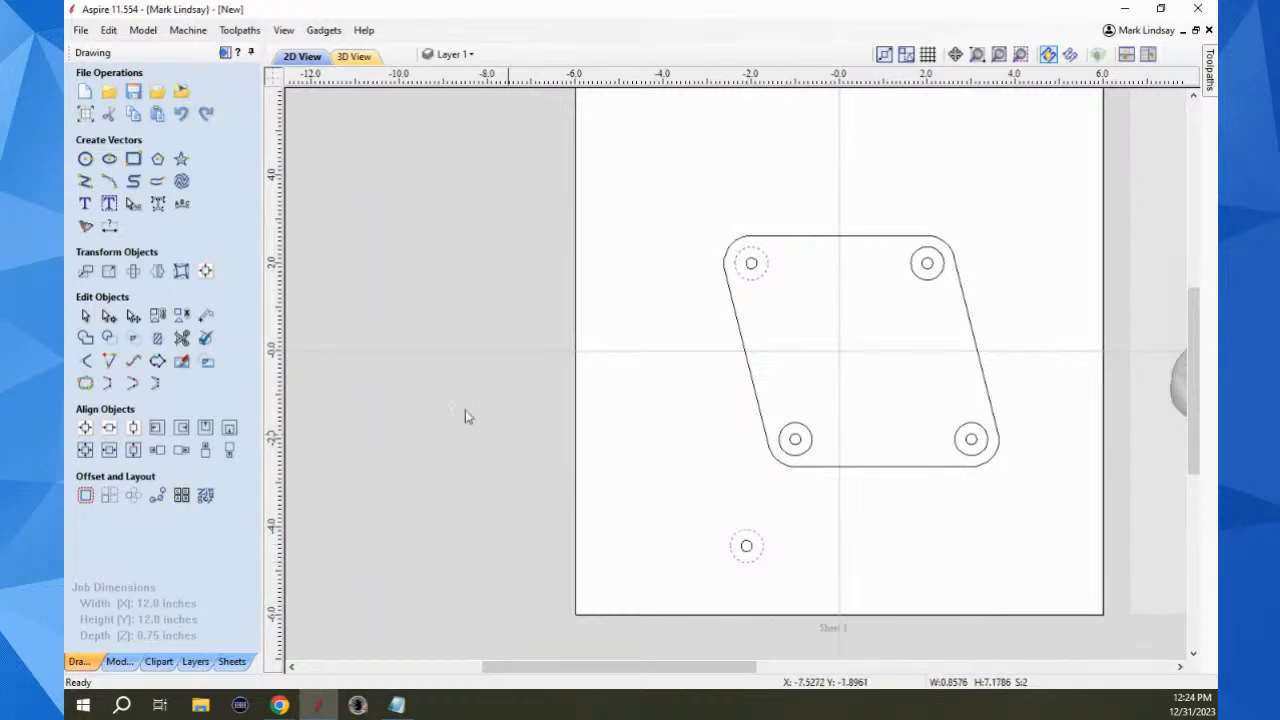
left_click(157, 362)
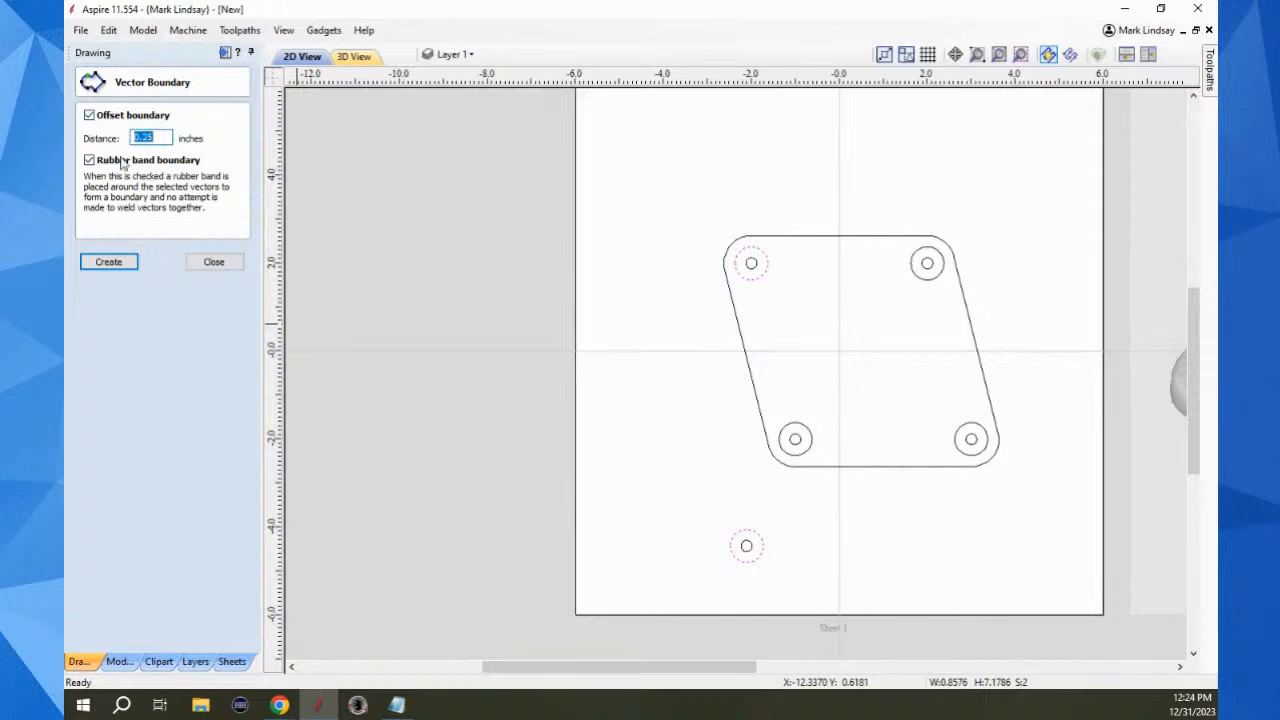
left_click(109, 263)
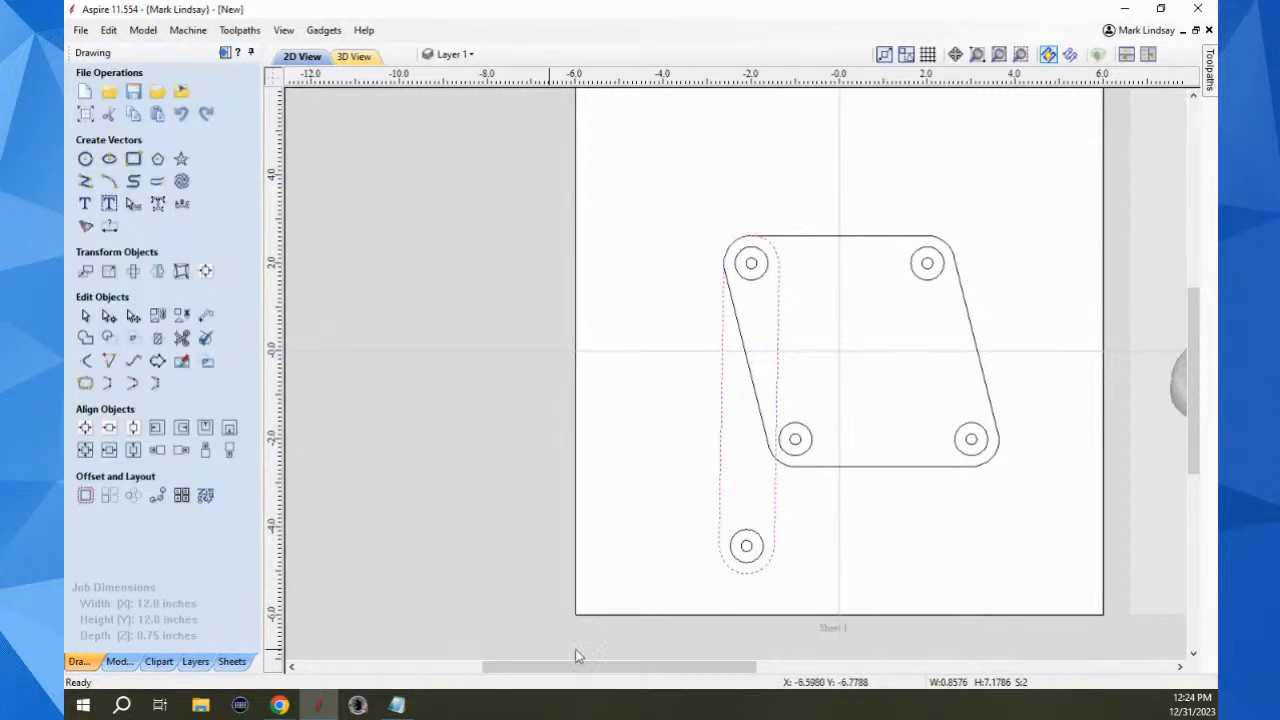
Try to weld the two overlapping rubber band boundaries into one outline
left_click(895, 470, "shift")
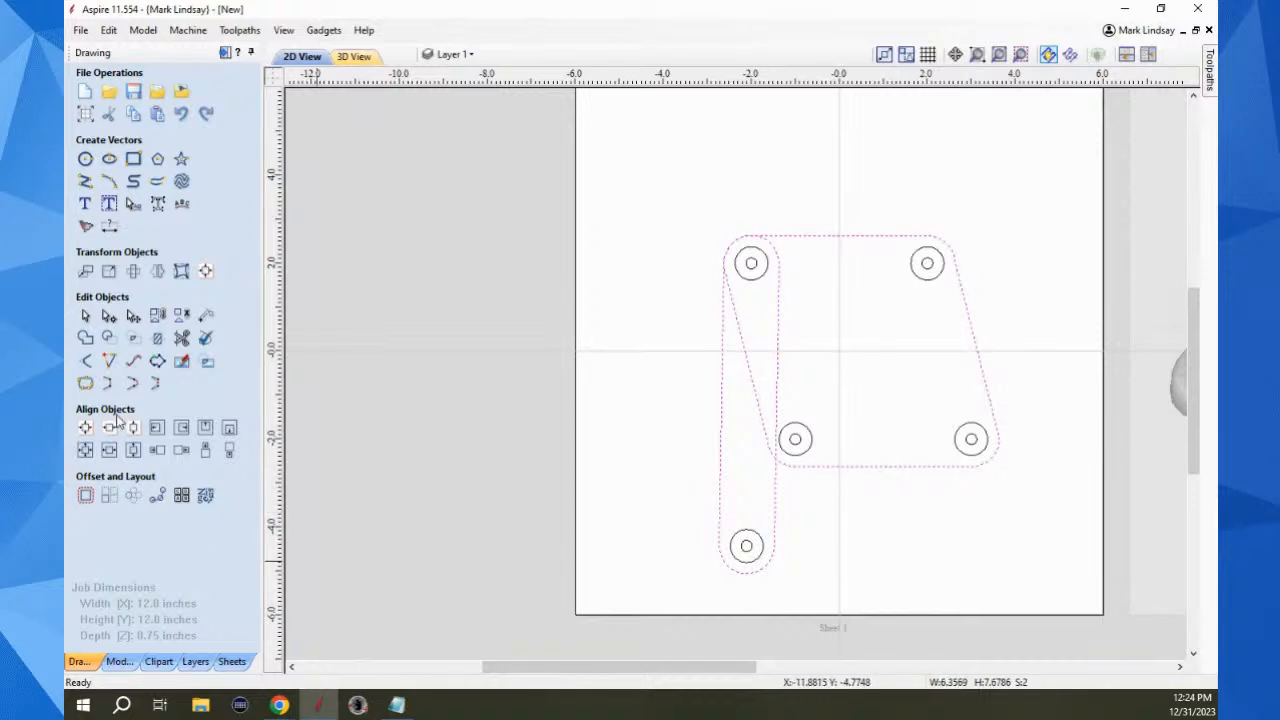
left_click(86, 380)
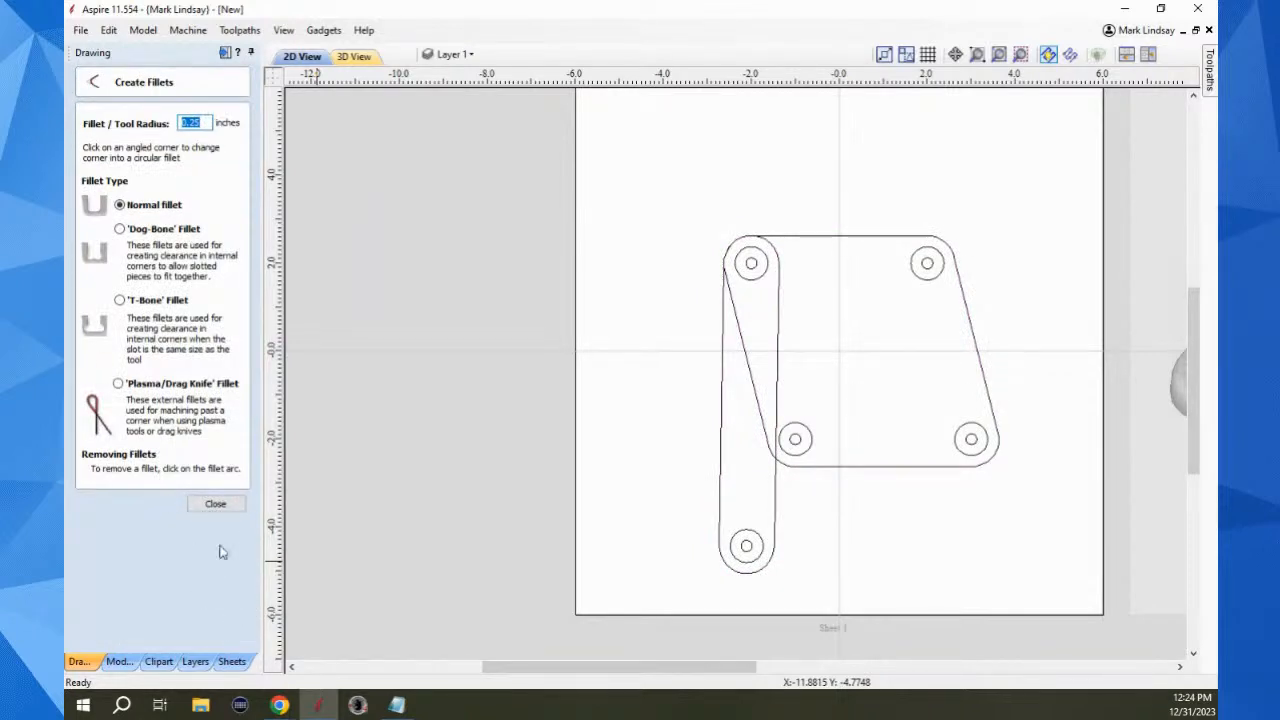
left_click(215, 503)
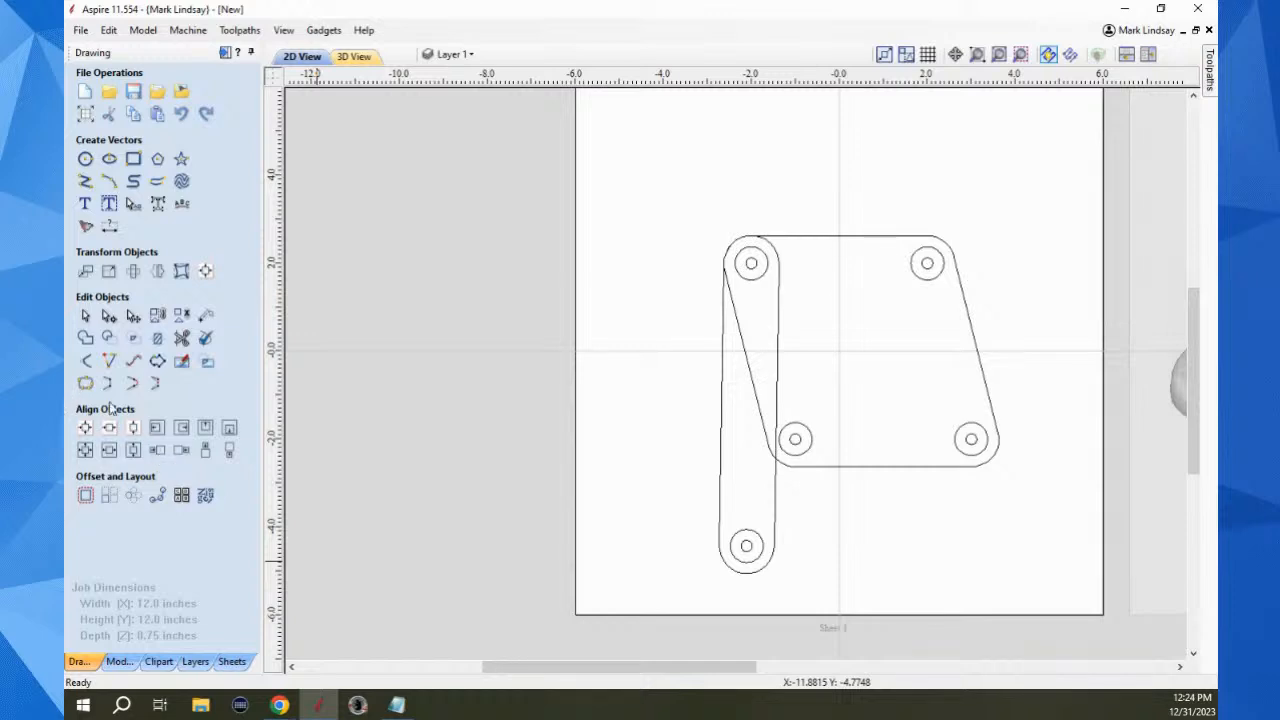
left_click(86, 340)
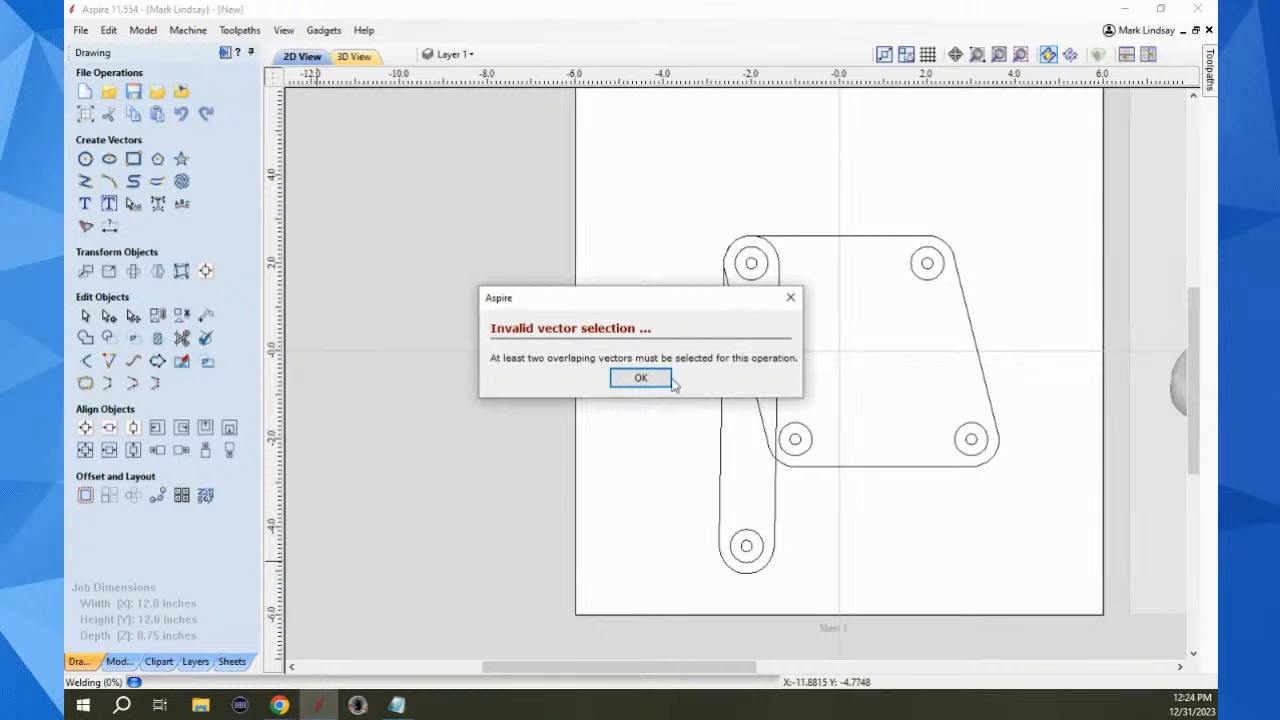
left_click(641, 378)
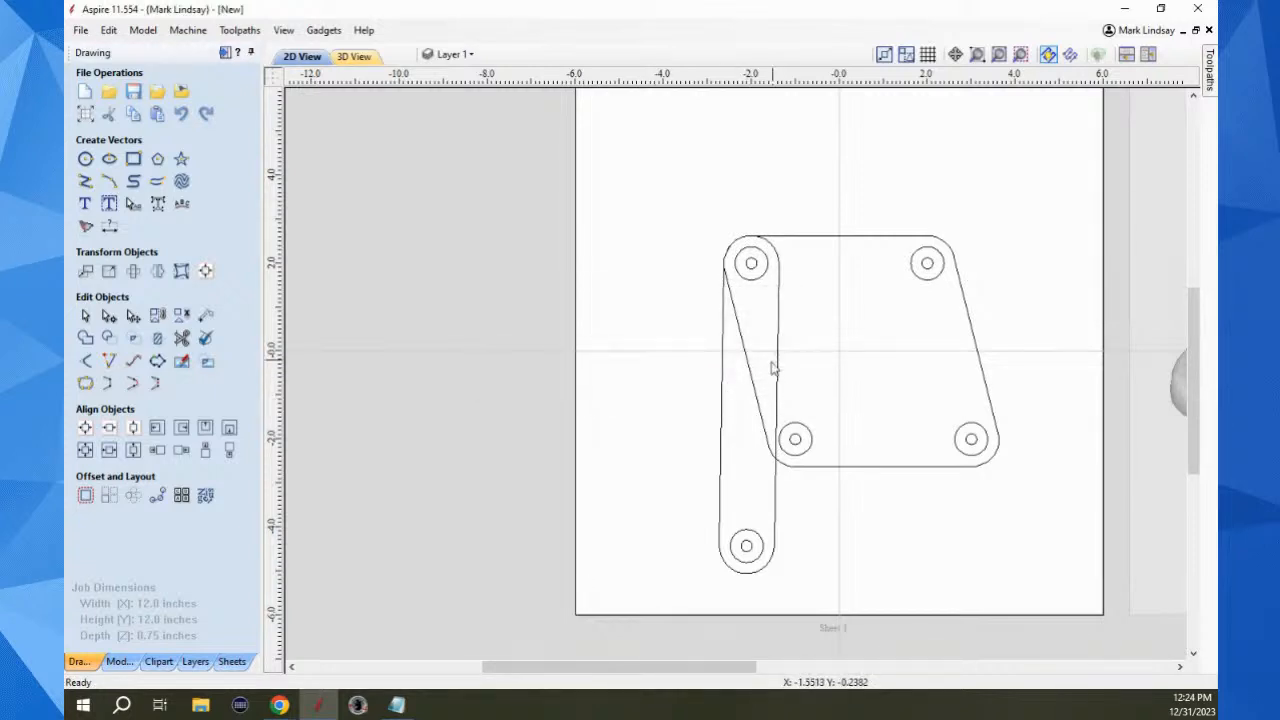
Weld the two overlapping rubber band boundaries into a single outline and clear the selection
key("ctrl+a")
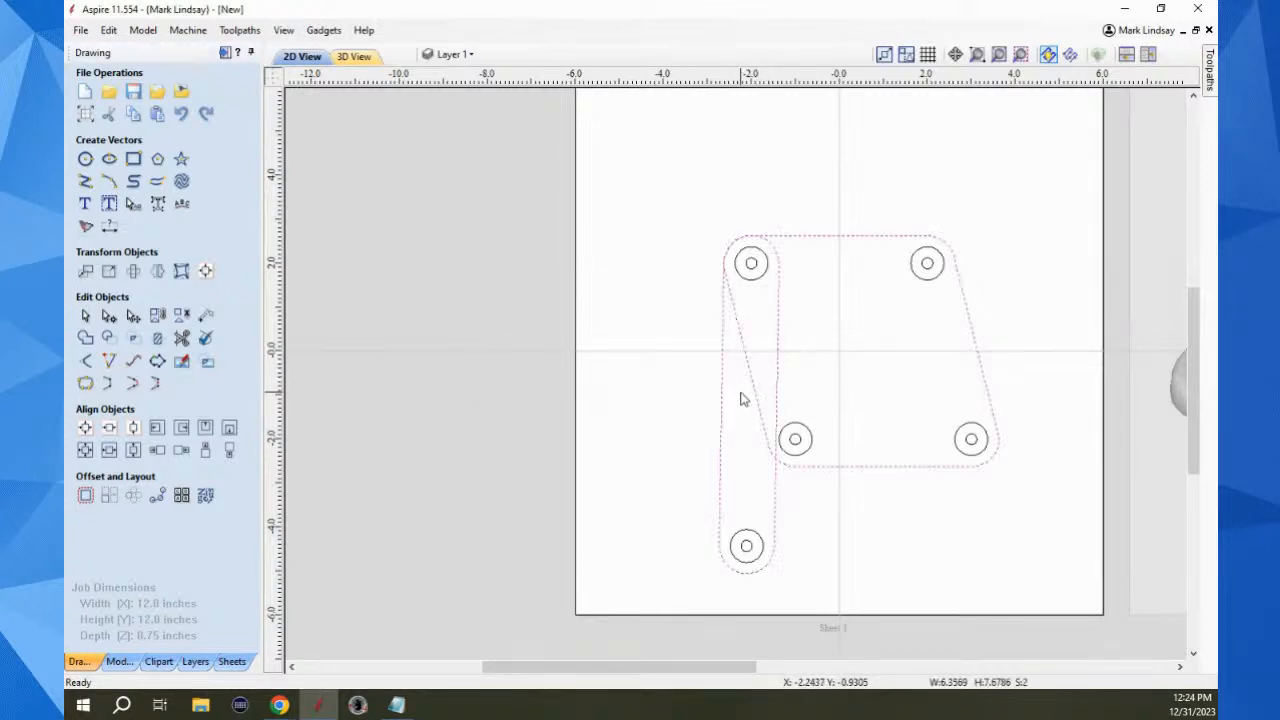
left_click(85, 339)
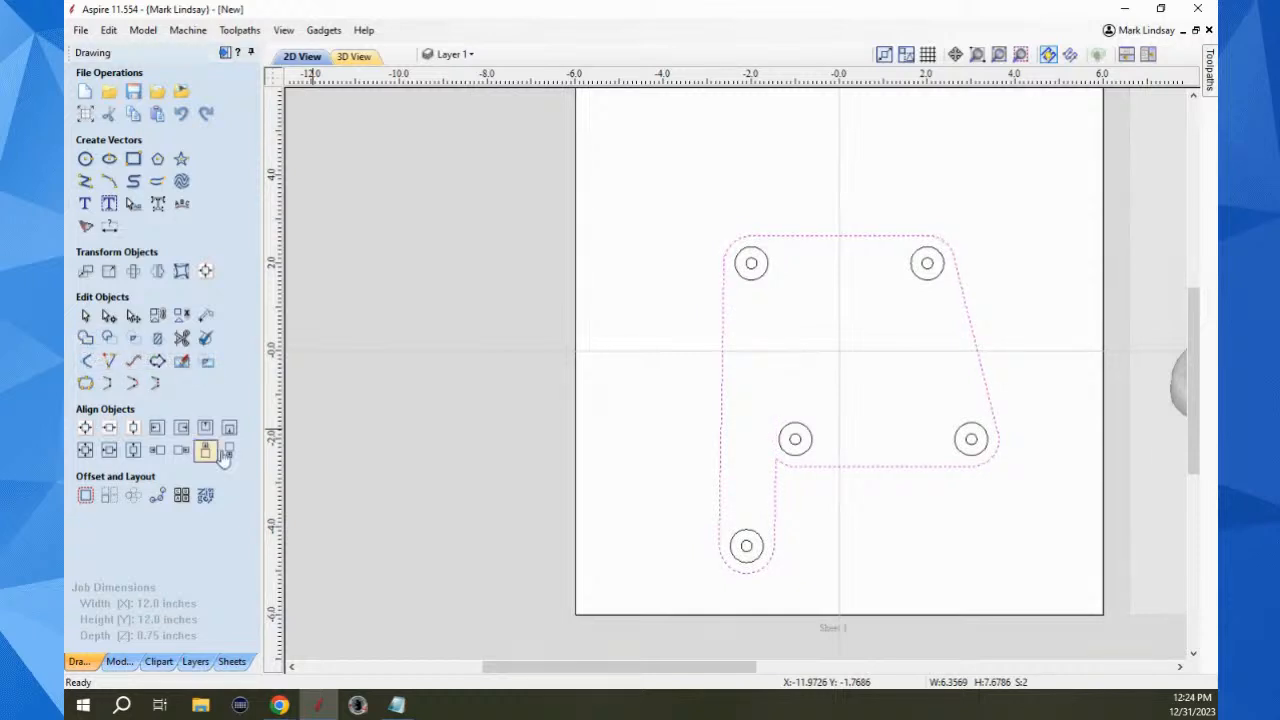
left_click(834, 518)
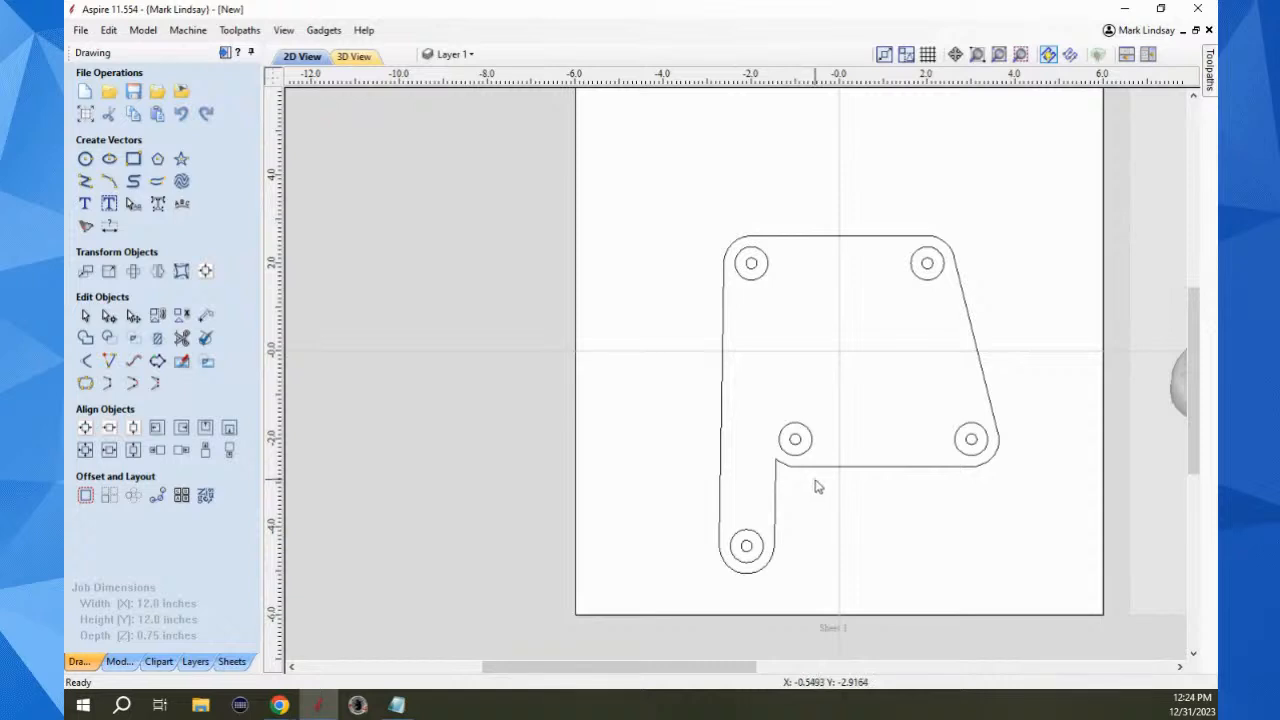
Convert the short arc at the welded outline's inner corner, below the circle at X -1, Y -2, into a straight line
scroll(782, 476, "up", 2)
scroll(782, 476, "up", 2)
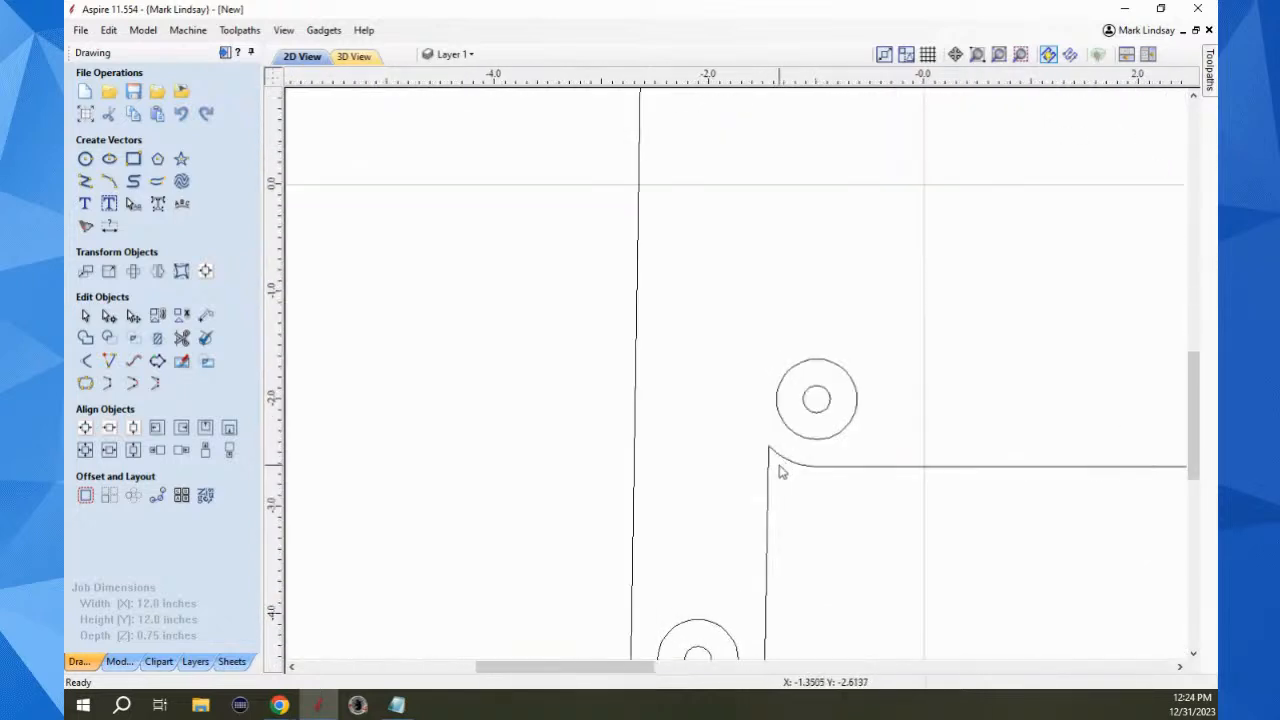
left_click(776, 456)
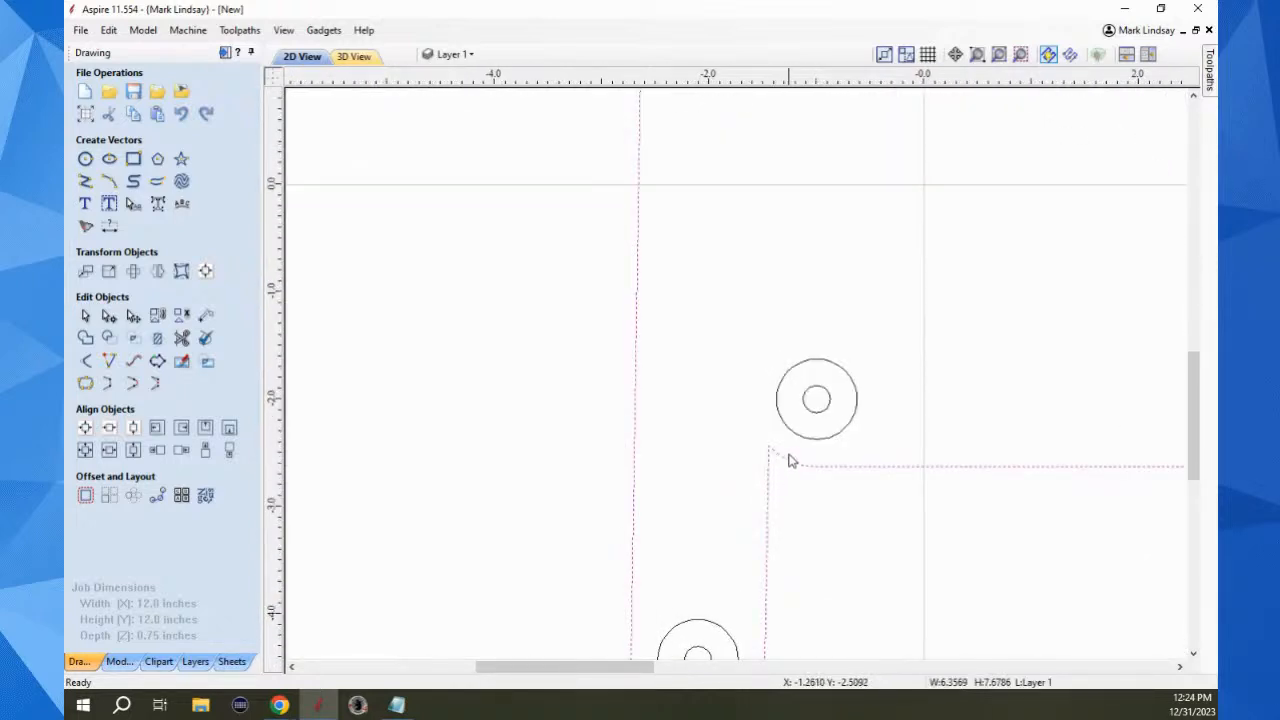
key("n")
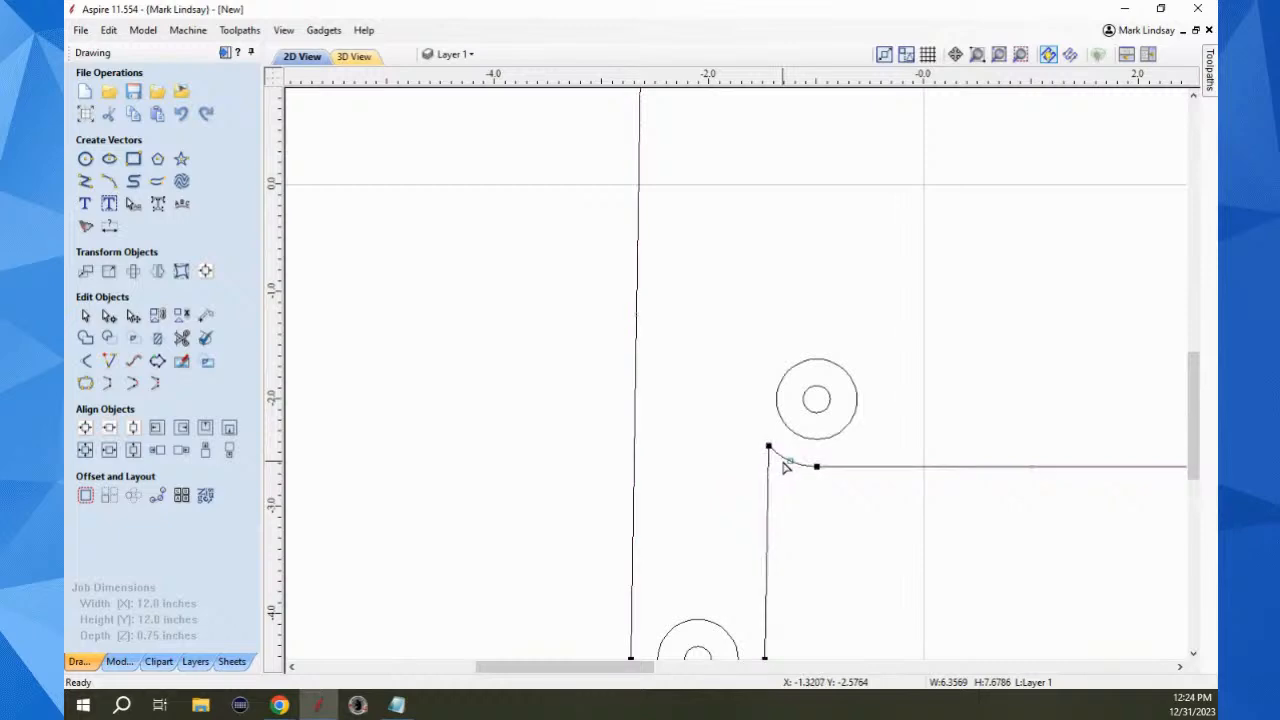
mouse_move(768, 445)
left_mouse_down()
mouse_move(770, 472)
mouse_move(769, 447)
left_mouse_up()
right_click(801, 470)
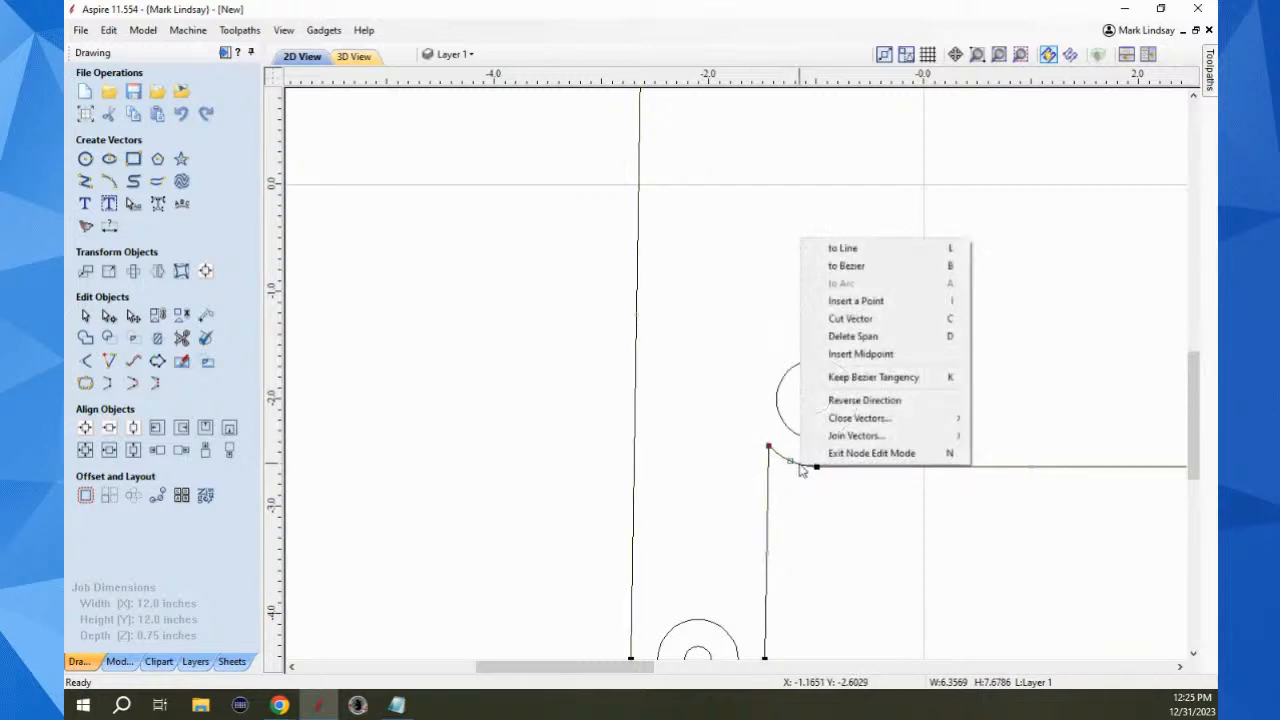
left_click(855, 249)
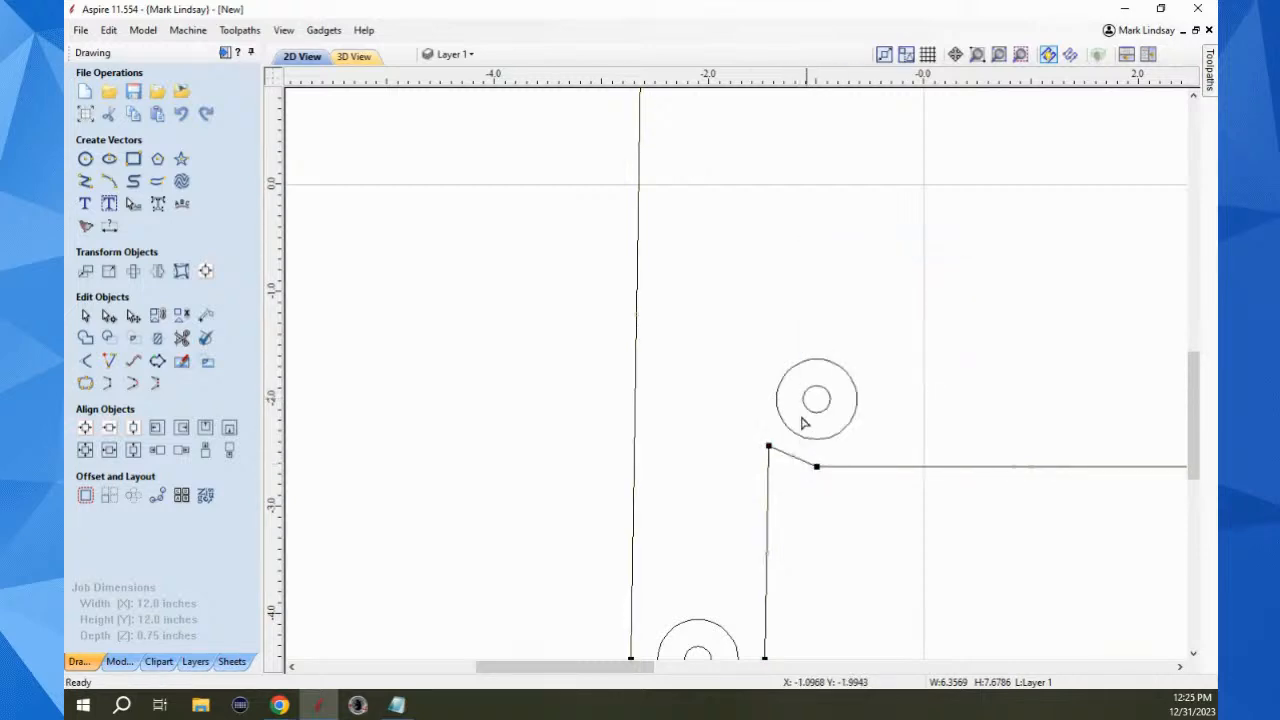
Square the inner corner by moving its node down level with the horizontal edge and removing the extra node beside it
left_click_drag(768, 449, 769, 468)
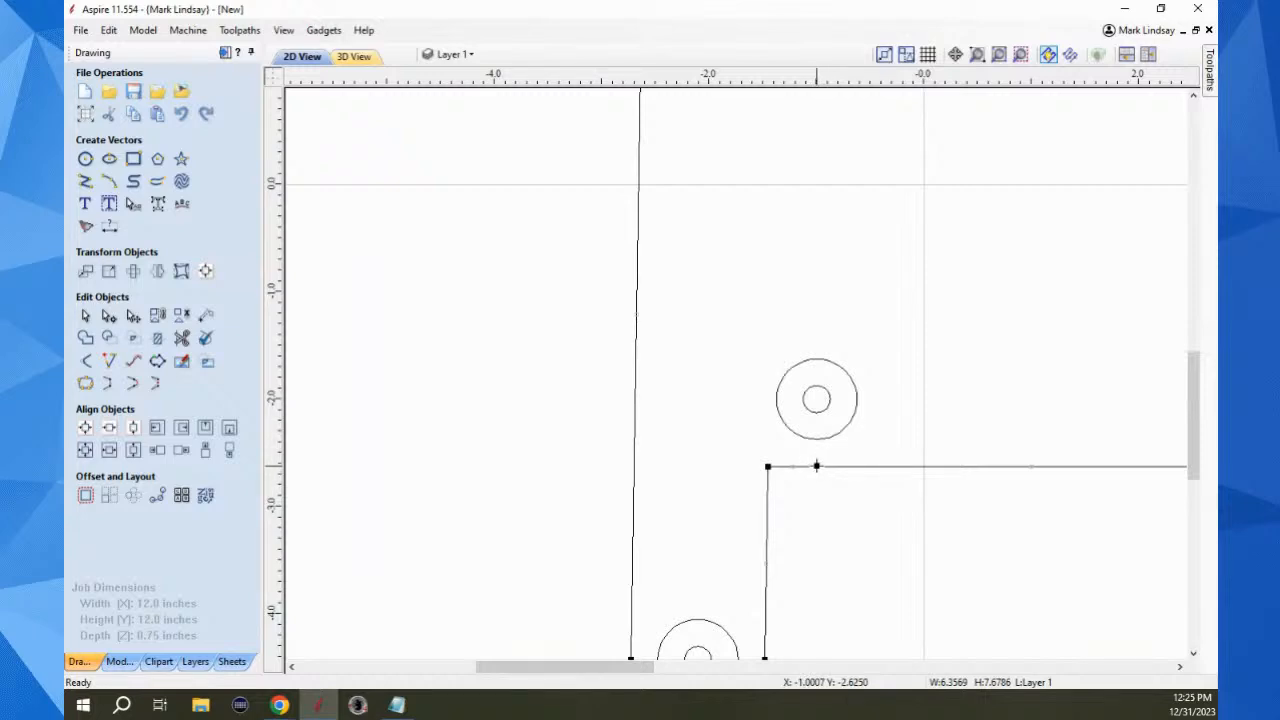
scroll(800, 494, "down", 3)
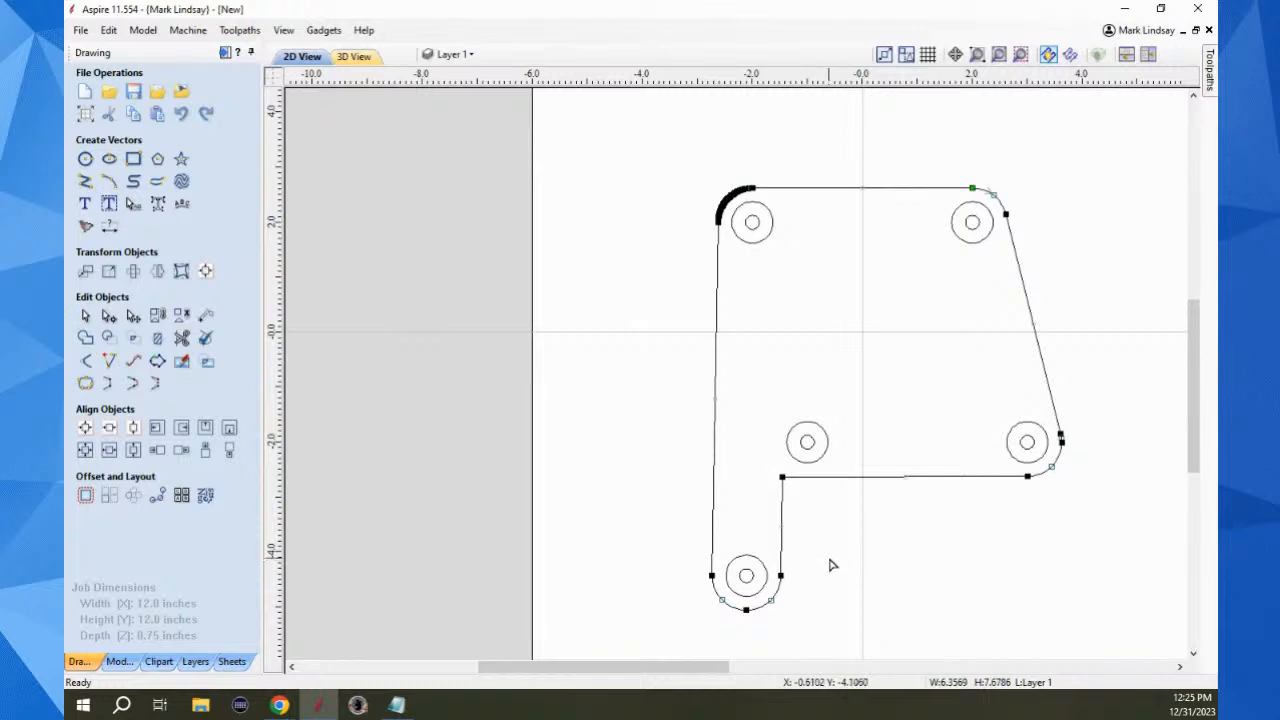
key("n")
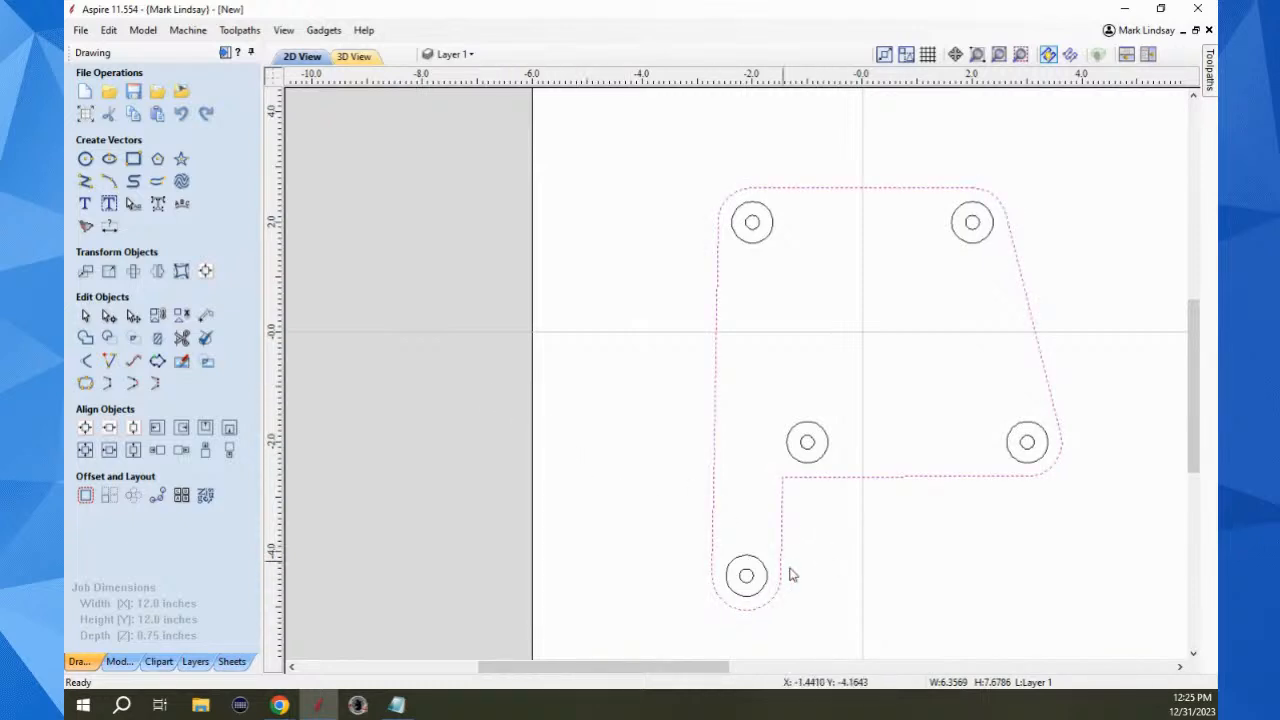
left_click(855, 527)
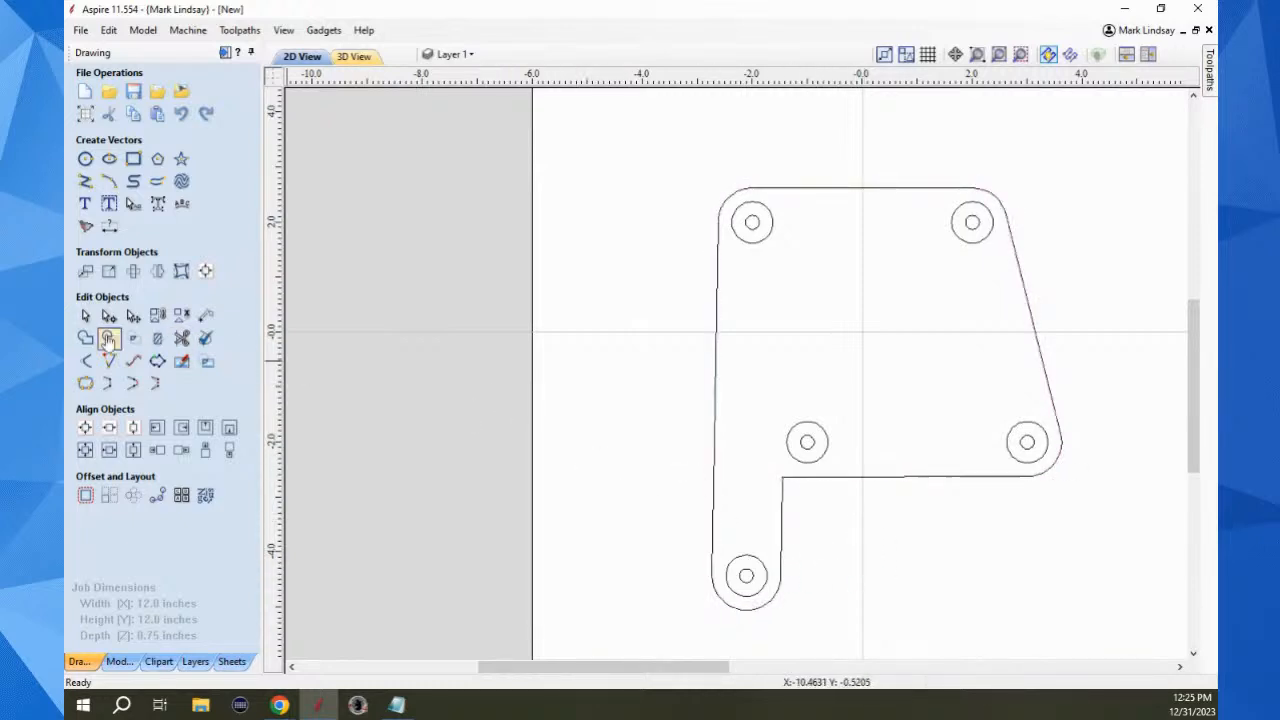
Round the outline's squared inner corner with a normal fillet of 0.25 inch radius
left_click(85, 383)
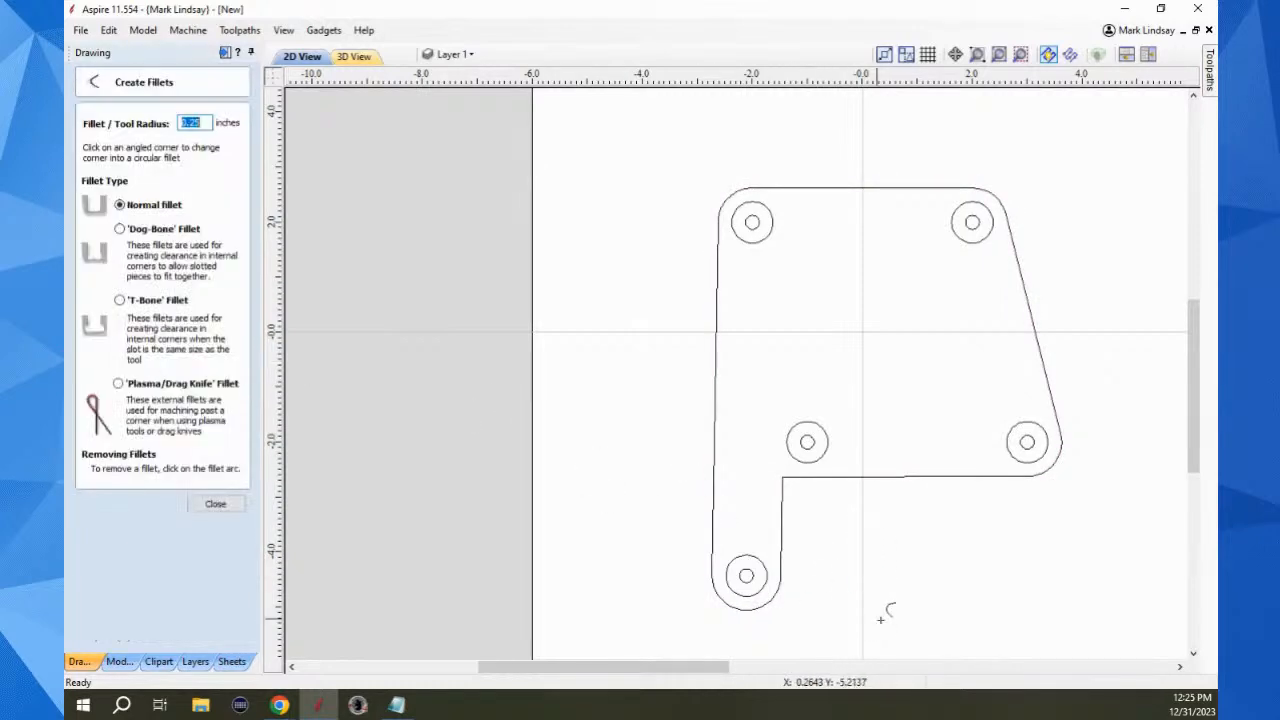
left_click(787, 482)
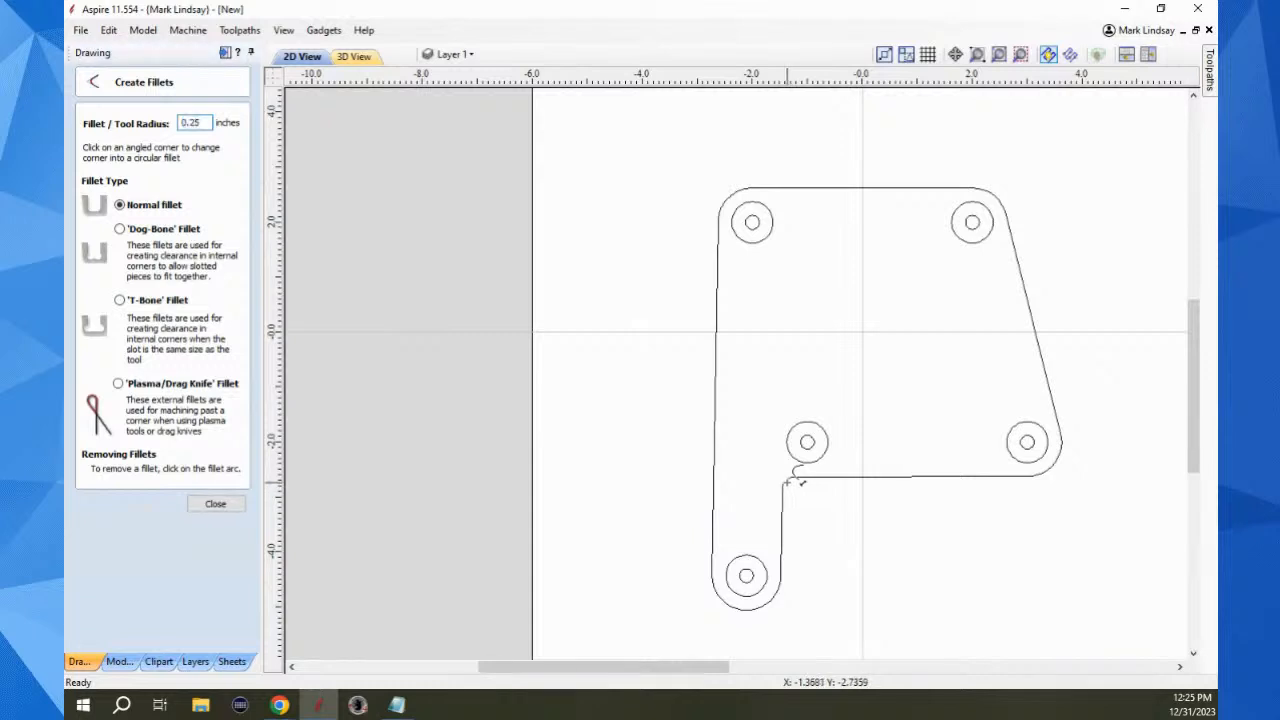
left_click(216, 504)
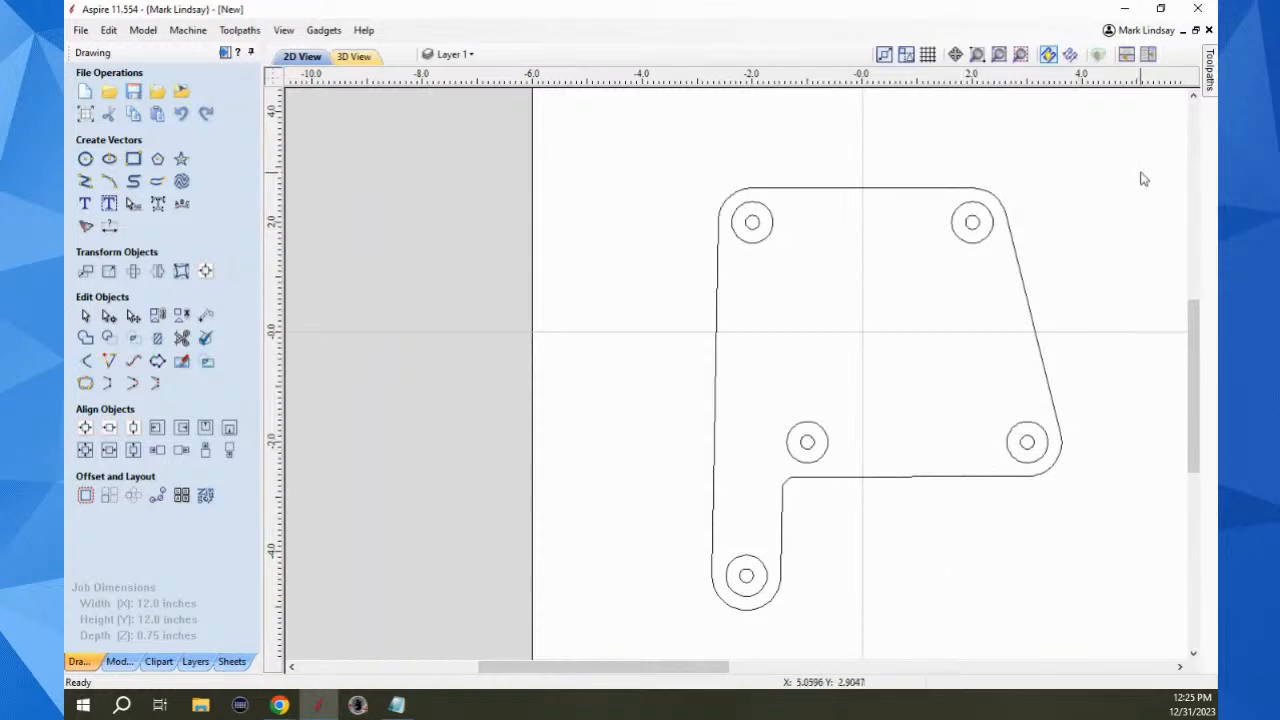
Move all the circles and their outline to a new layer named Layer 2, set as not visible
left_click_drag(1124, 160, 621, 643)
right_click(943, 479)
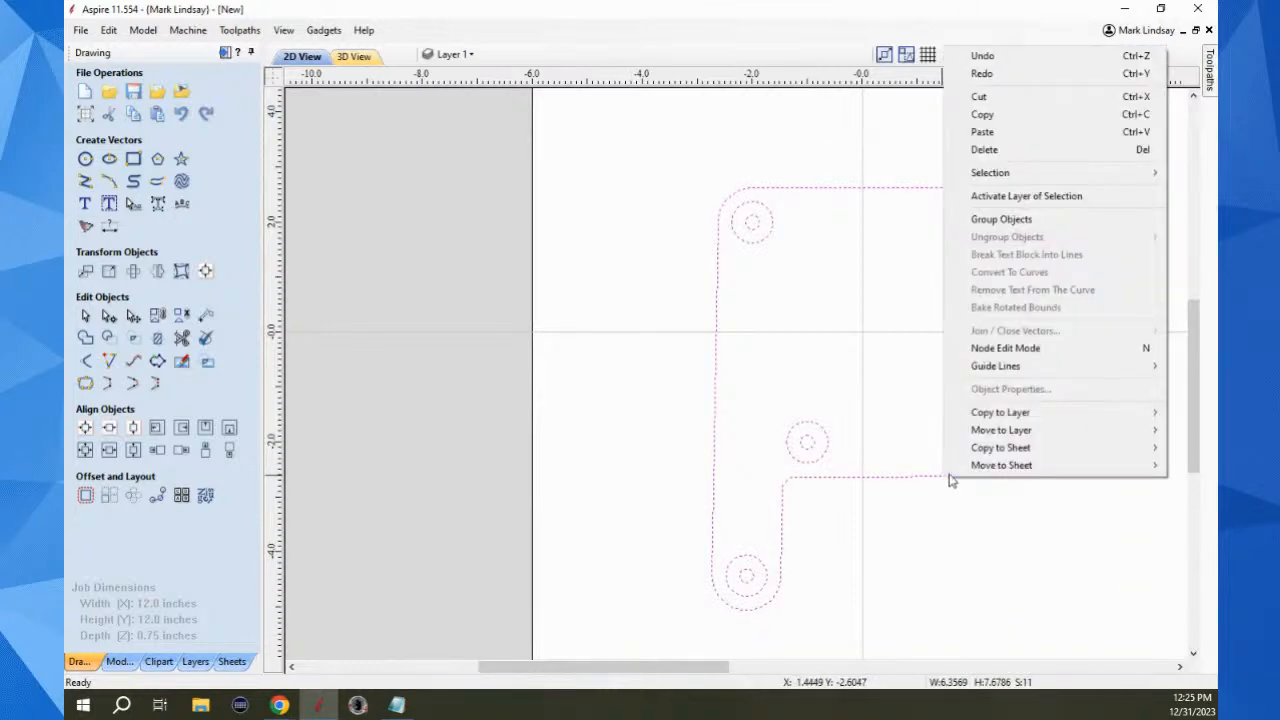
mouse_move(1036, 433)
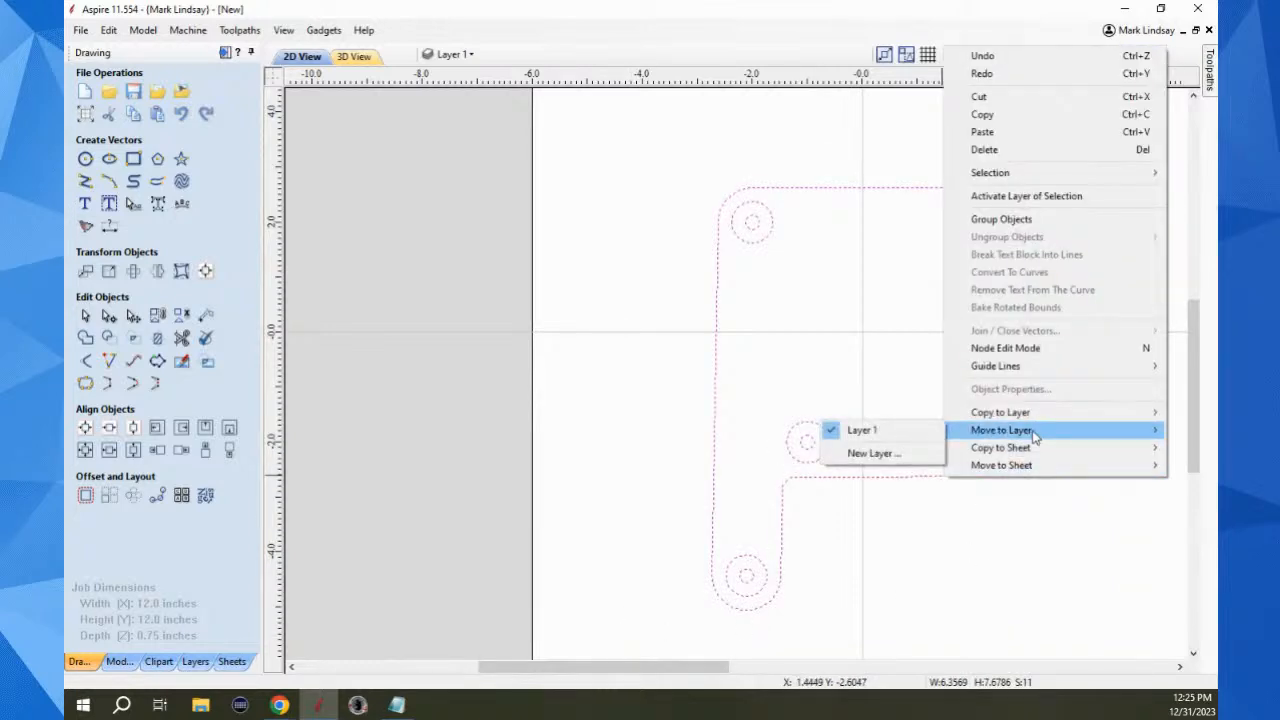
left_click(874, 453)
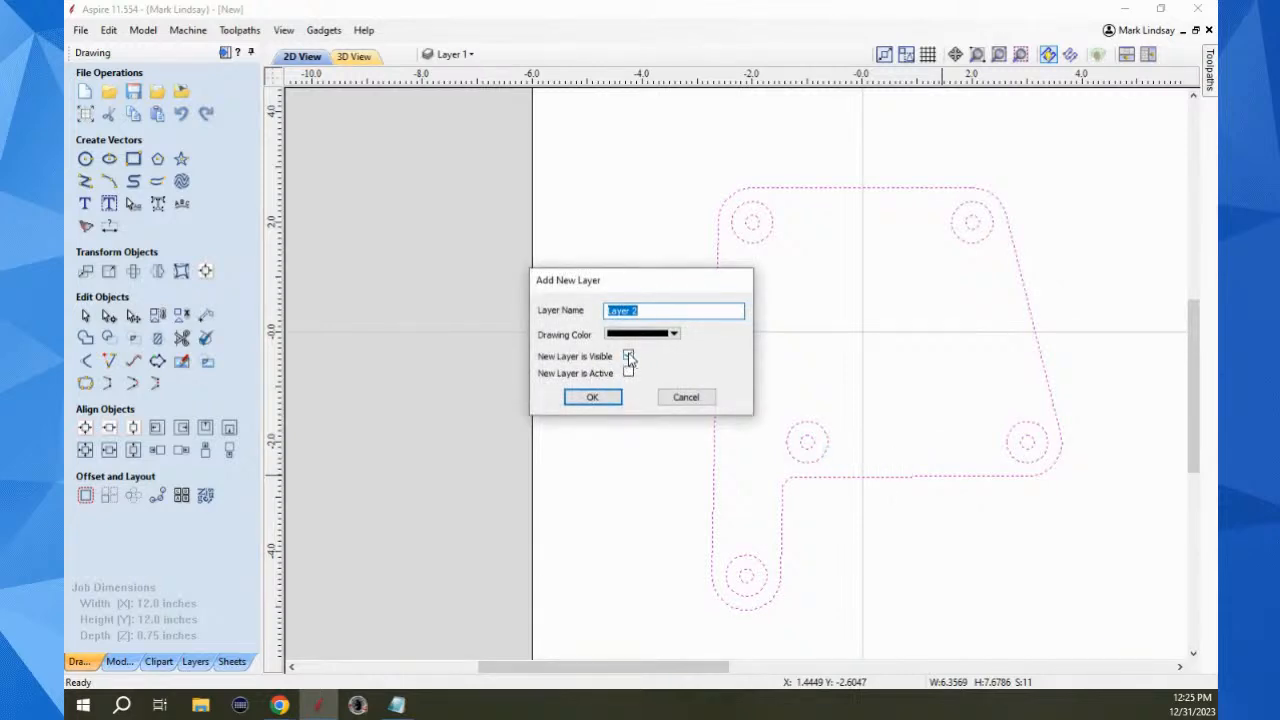
left_click(628, 356)
left_click(591, 401)
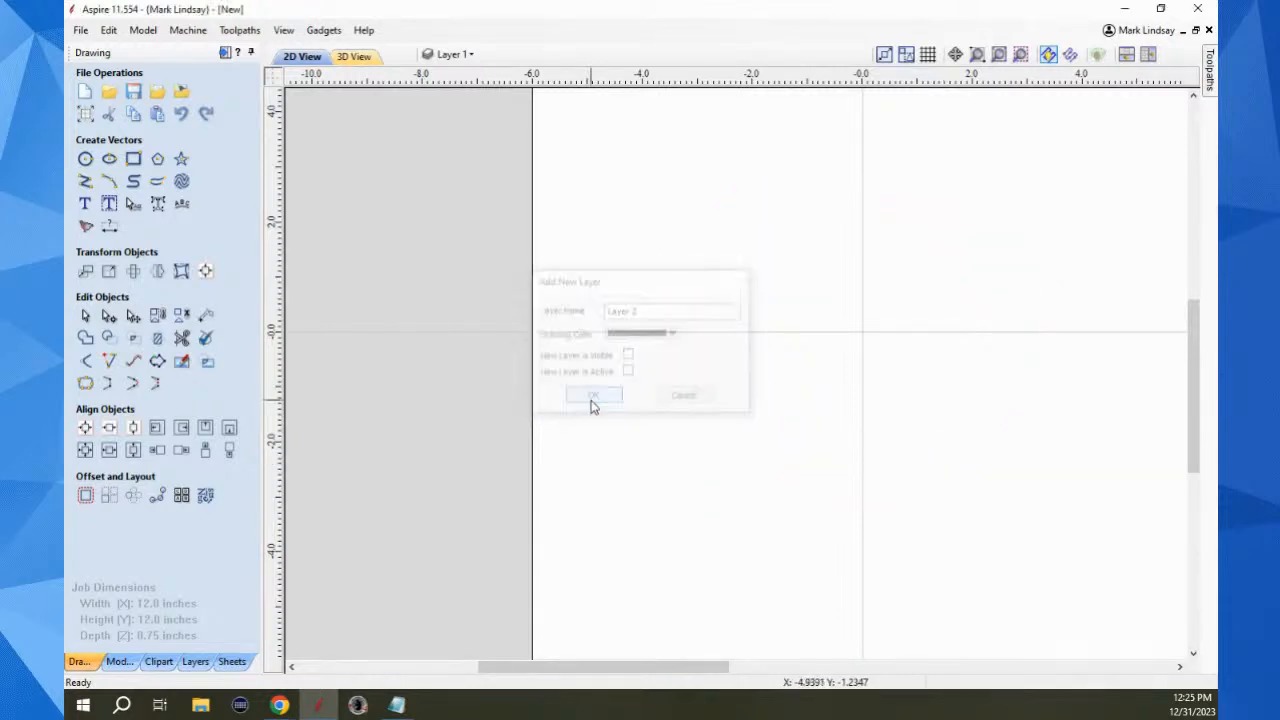
Draw two separate slanted lines converging downward on the empty Sheet 1, the left one about 3.7 inches long at 75 degrees
scroll(794, 411, "down", 3)
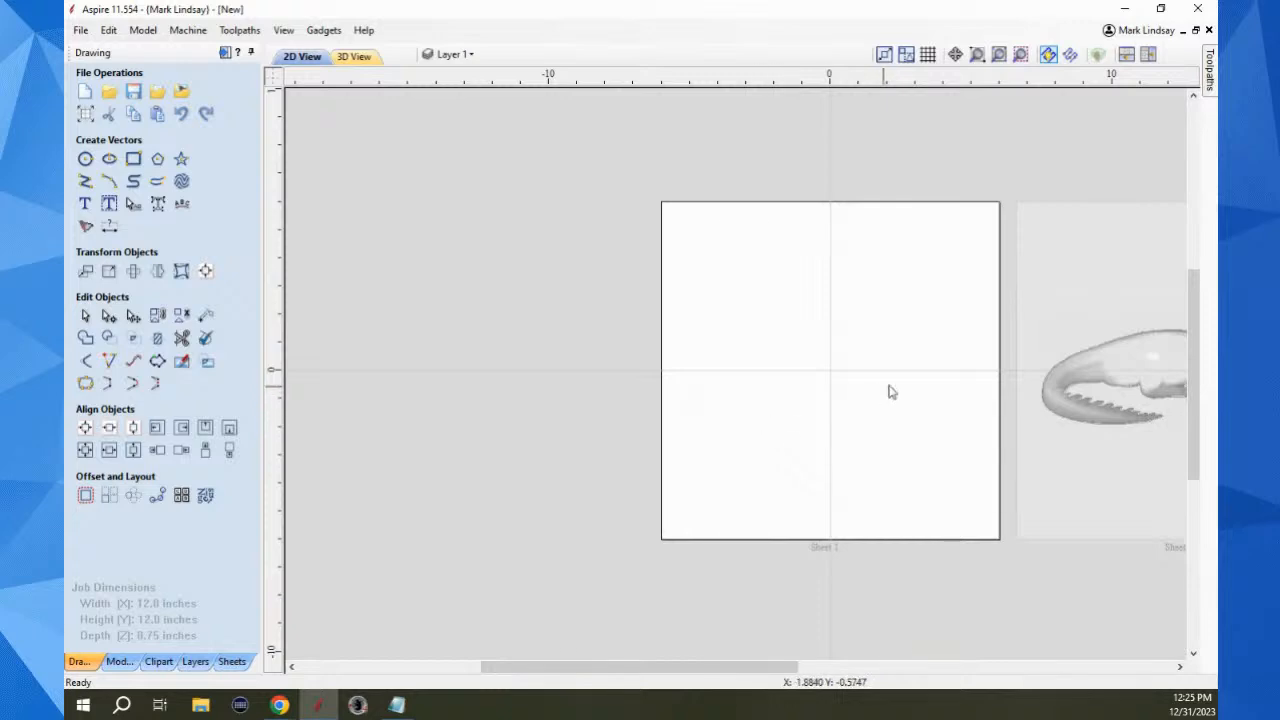
scroll(918, 352, "up", 1)
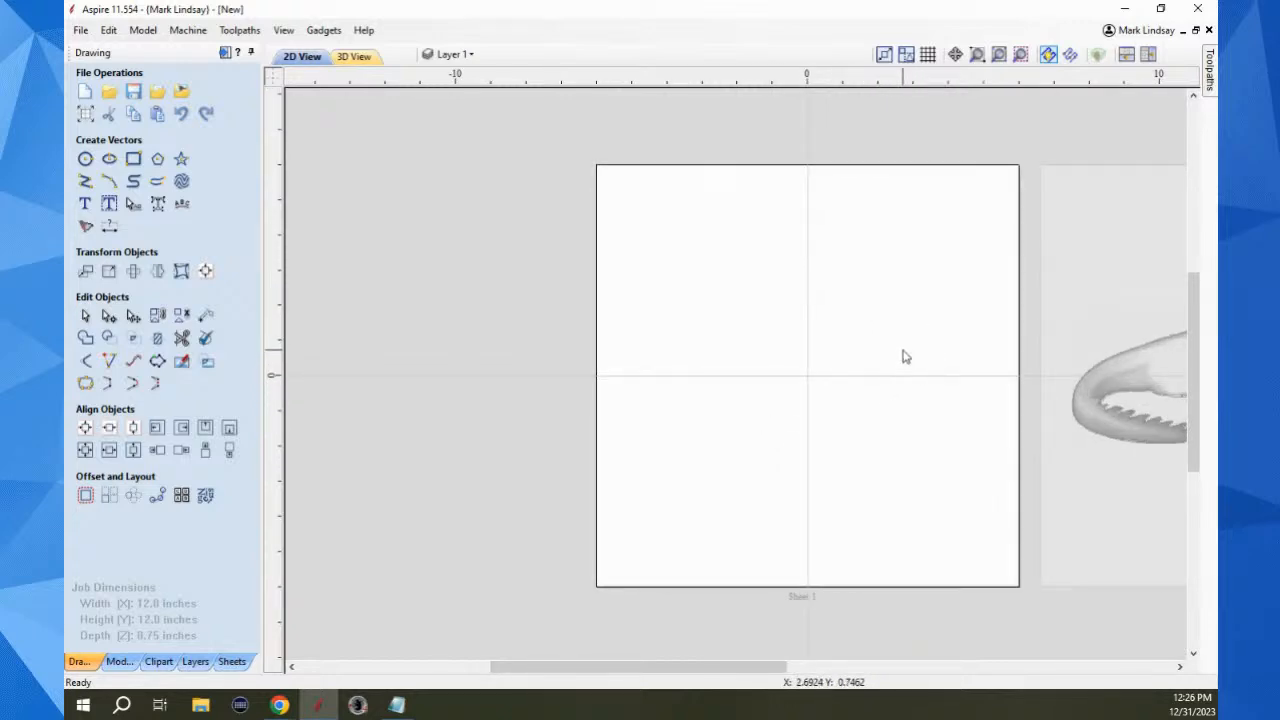
left_click(85, 181)
left_click(685, 304)
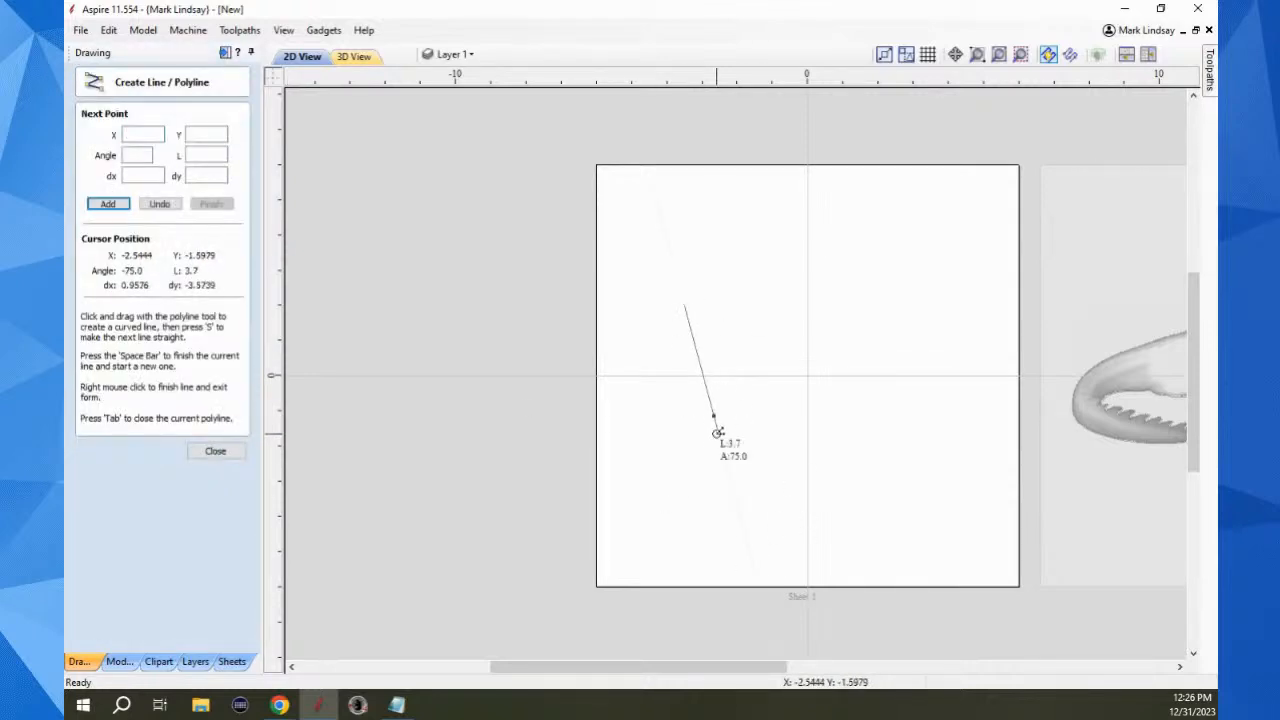
left_click(717, 433)
key("space")
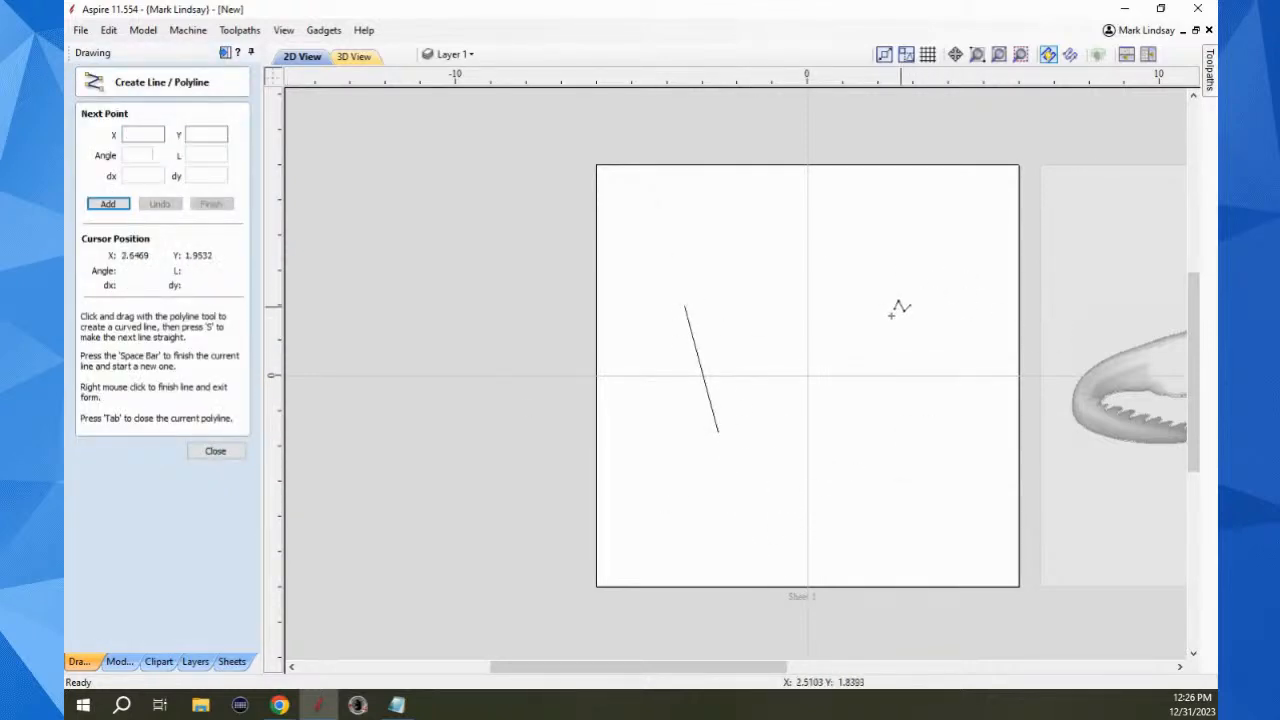
left_click(881, 314)
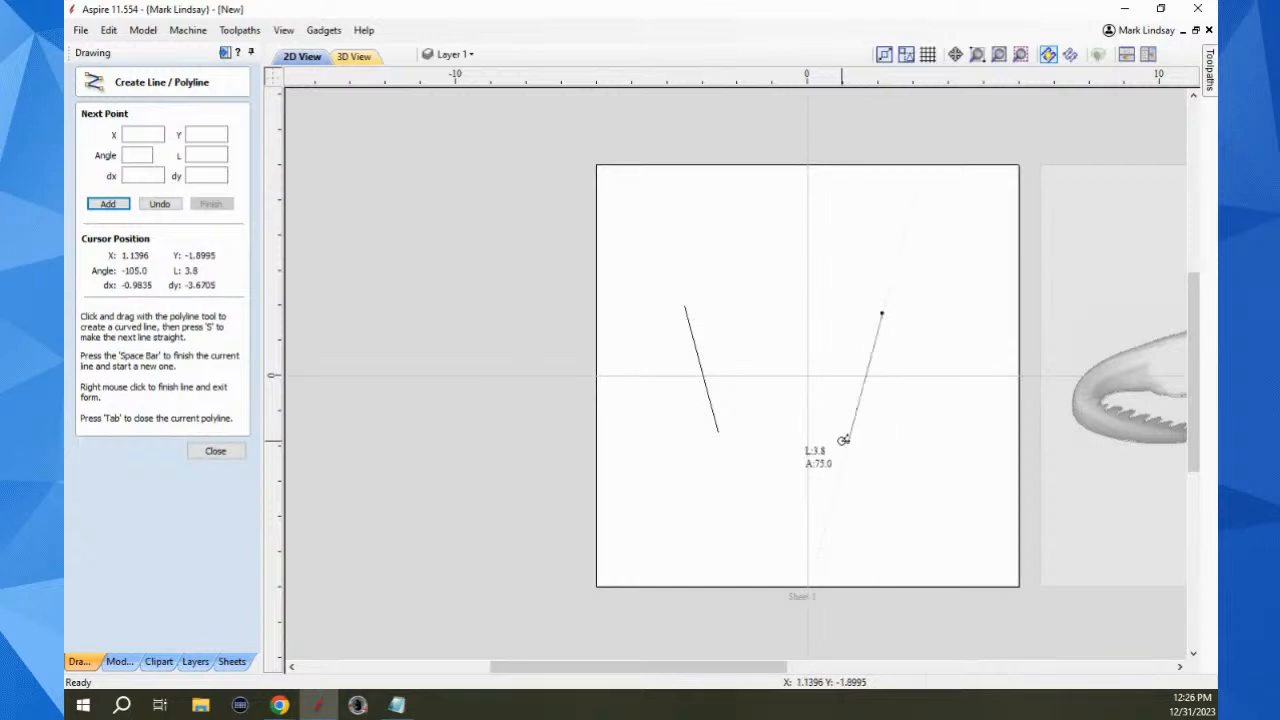
left_click(844, 430)
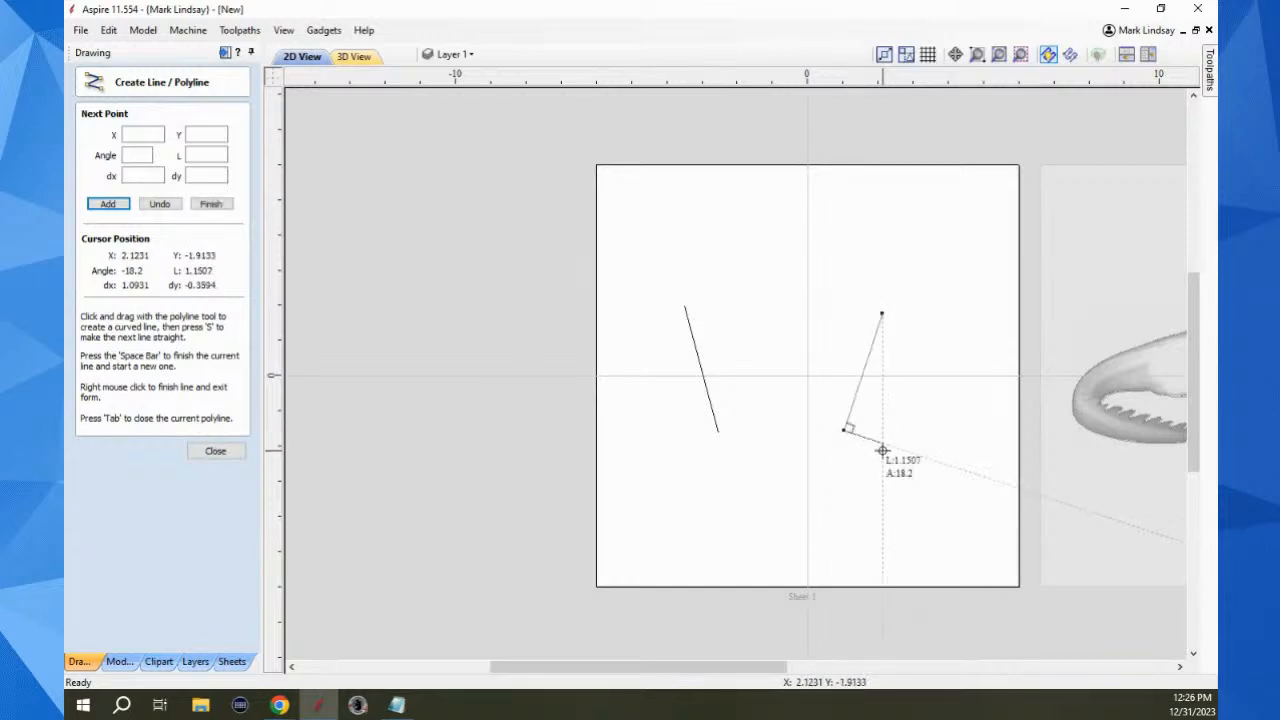
key("space")
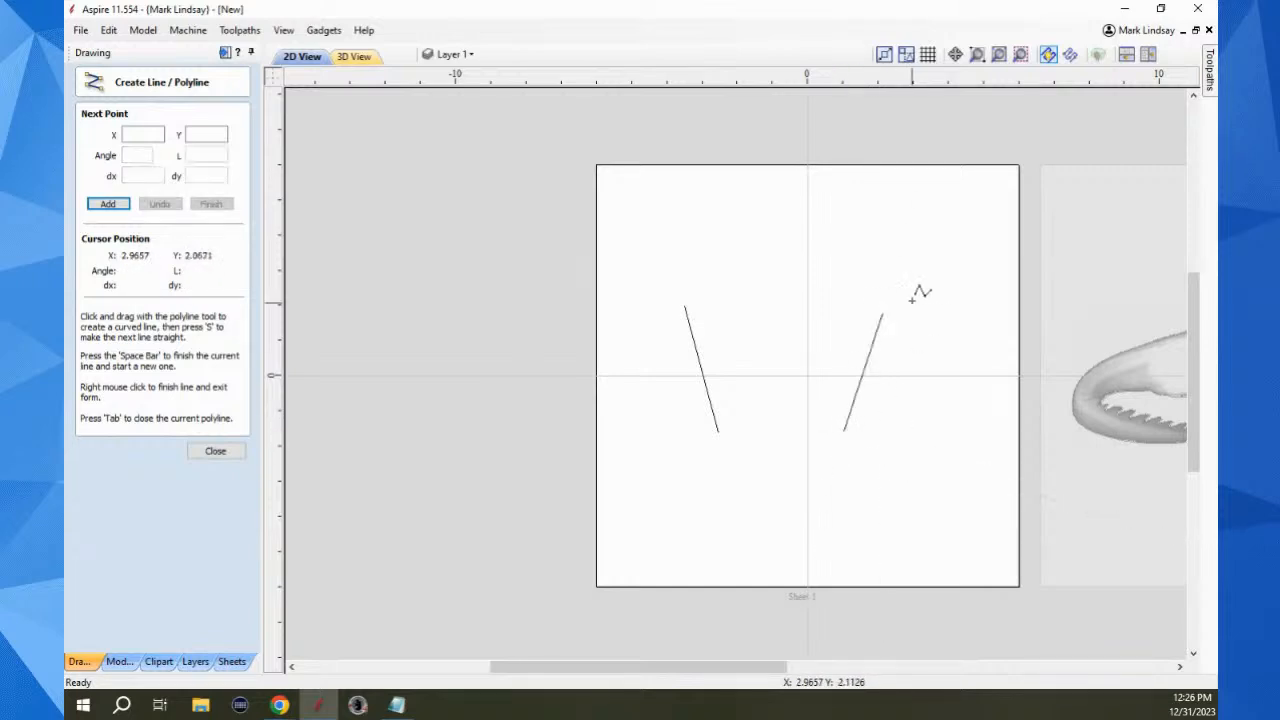
left_click(215, 451)
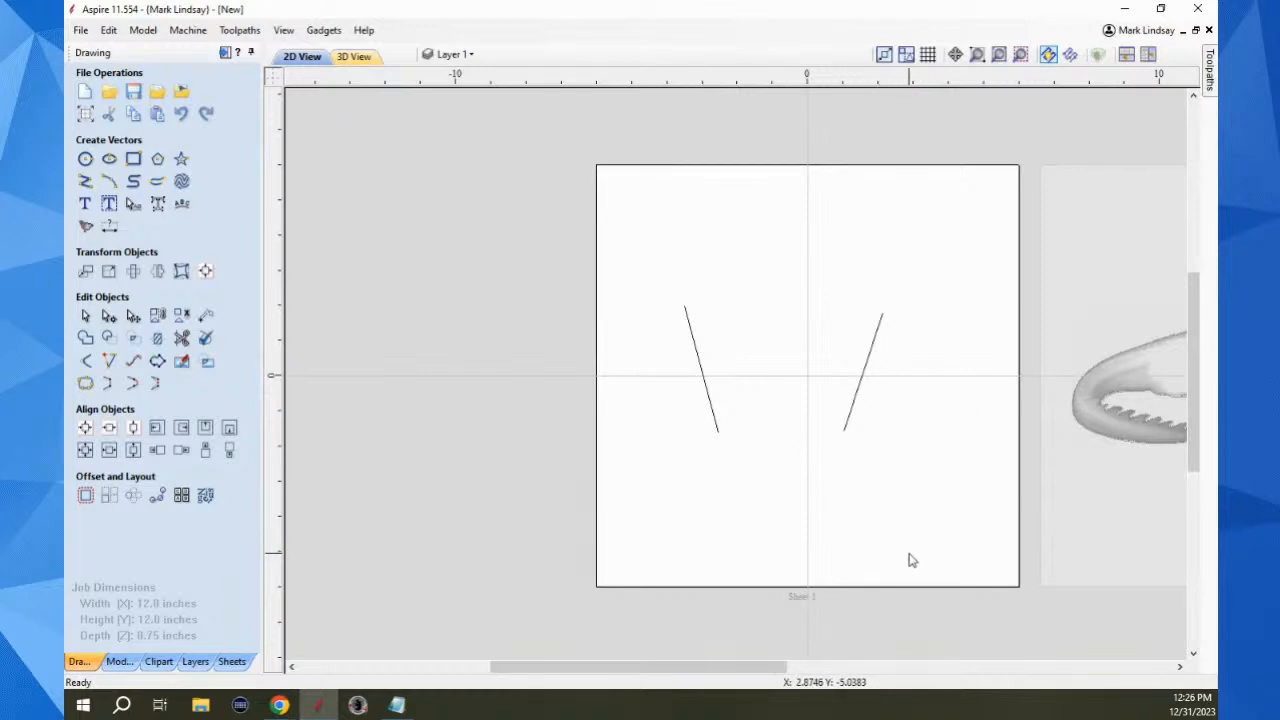
Try a 0.25 inch offset boundary around the two slanted lines with the rubber band option off, and undo it
left_click_drag(891, 326, 668, 452)
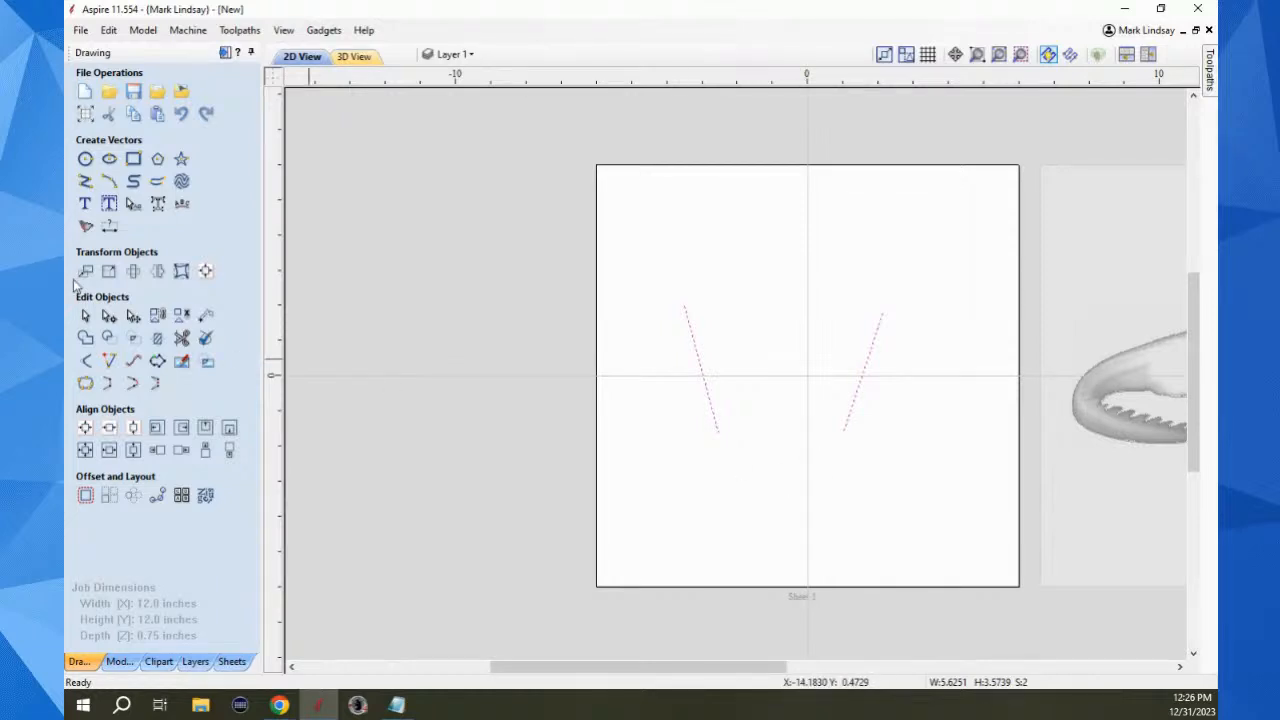
left_click(157, 361)
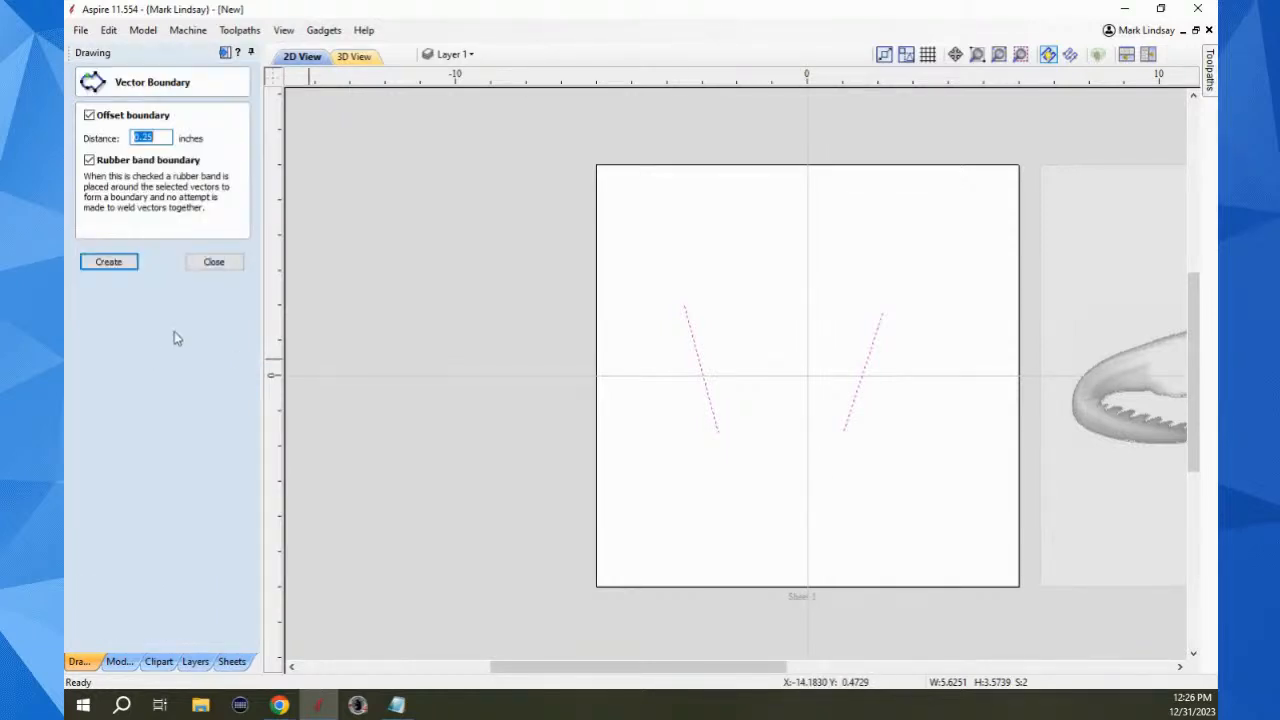
left_click(89, 160)
left_click(110, 262)
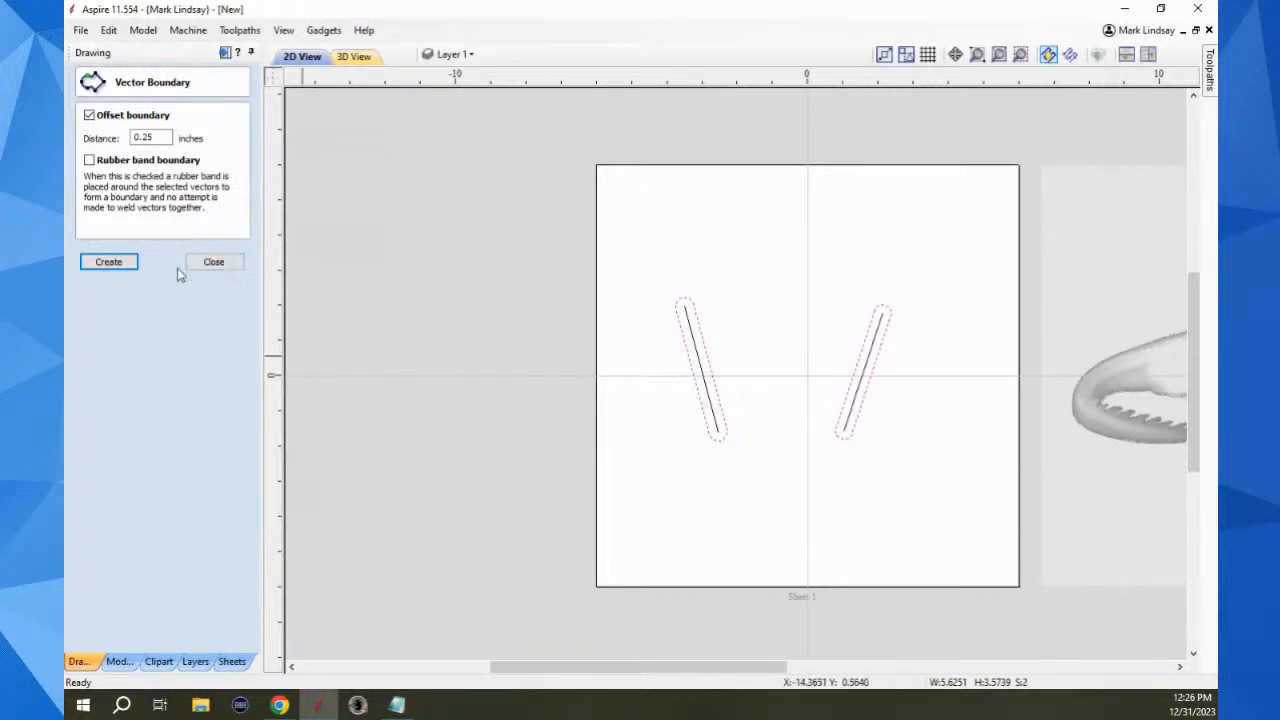
key("ctrl+z")
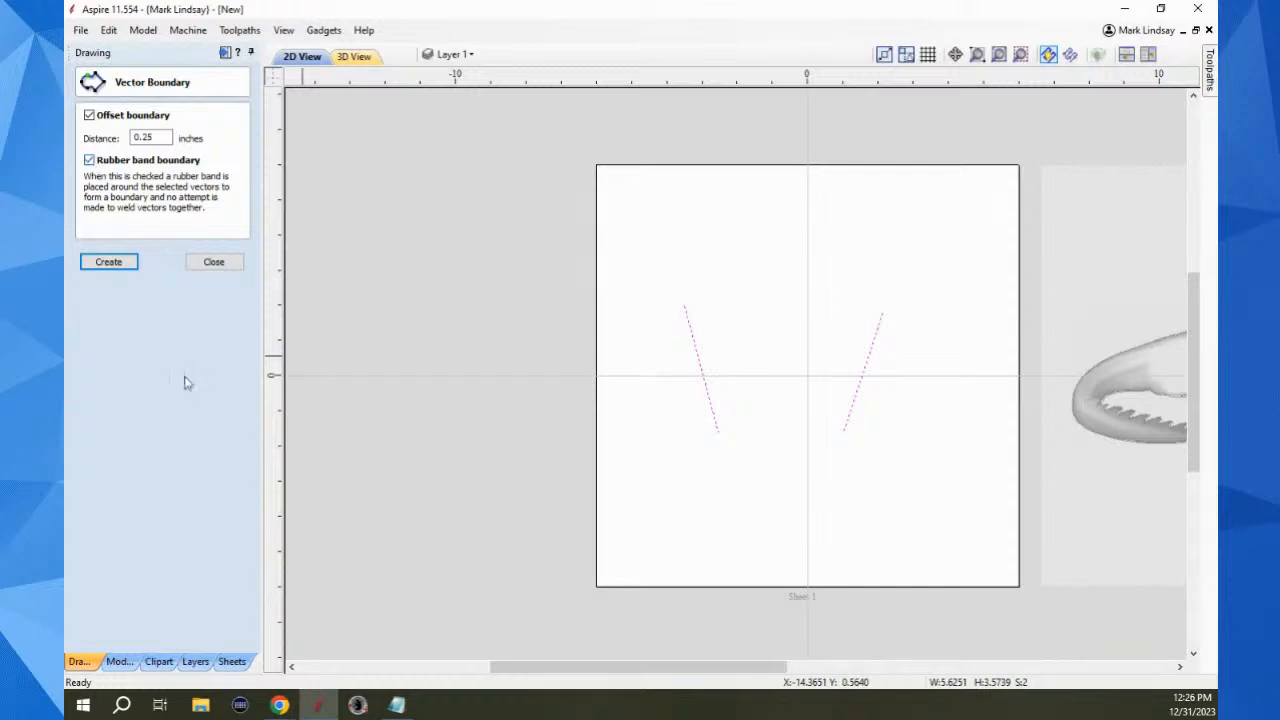
Create a single rubber band boundary with a 0.25 inch offset around both slanted lines and clear the selection
left_click(110, 262)
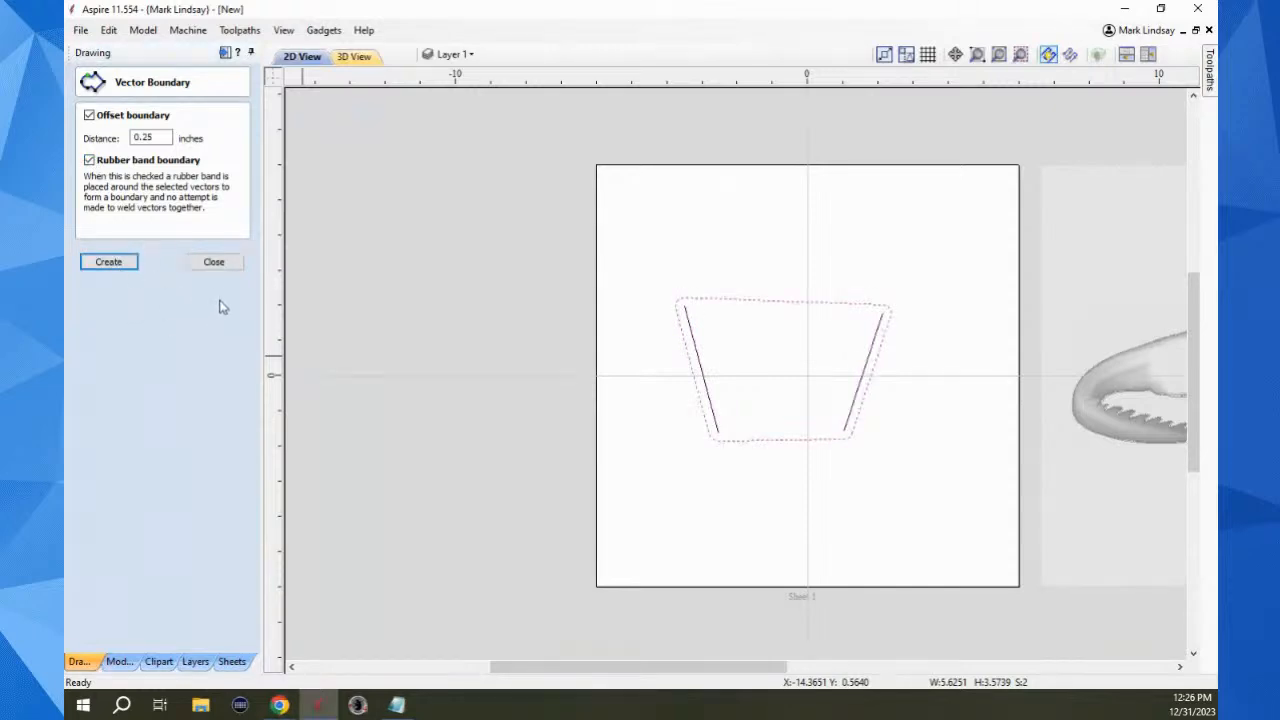
left_click(216, 262)
scroll(826, 480, "up", 3)
left_click(814, 460)
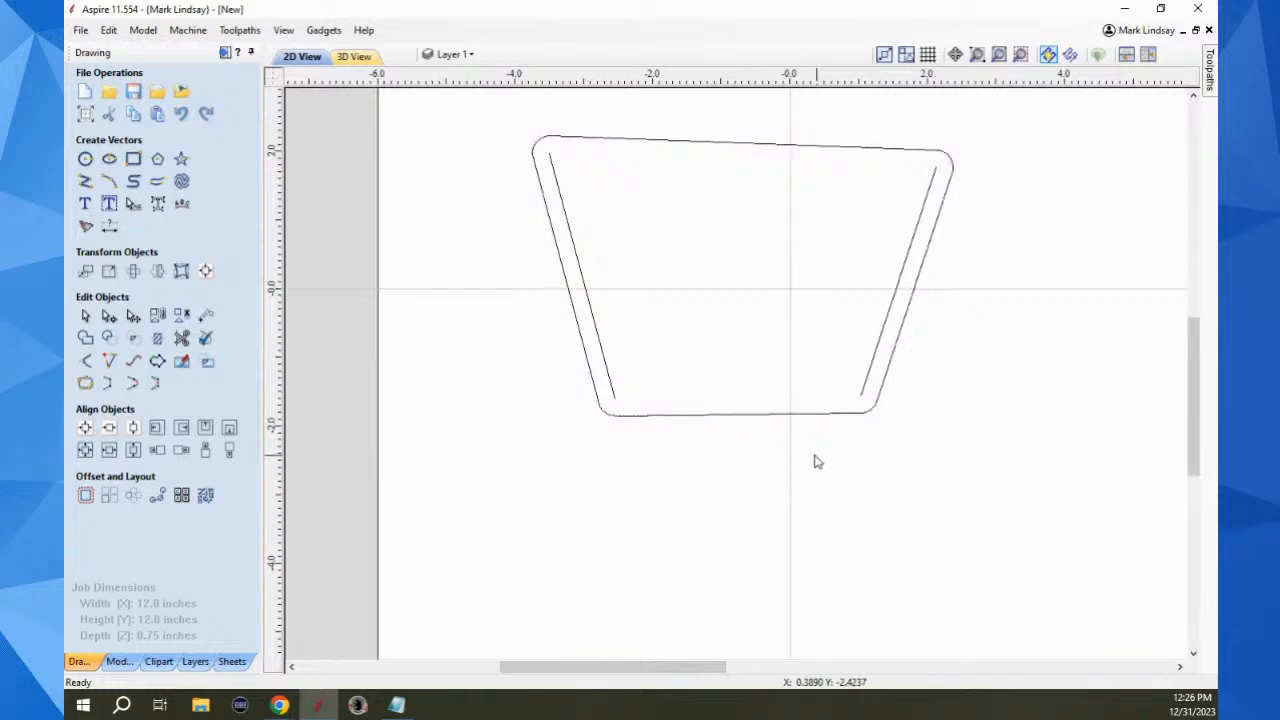
Offset the rubber band boundary around the two slanted lines outwards by 0.0625 inches, then compare both boundaries and clear the selection
scroll(748, 493, "down", 1)
left_click(766, 430)
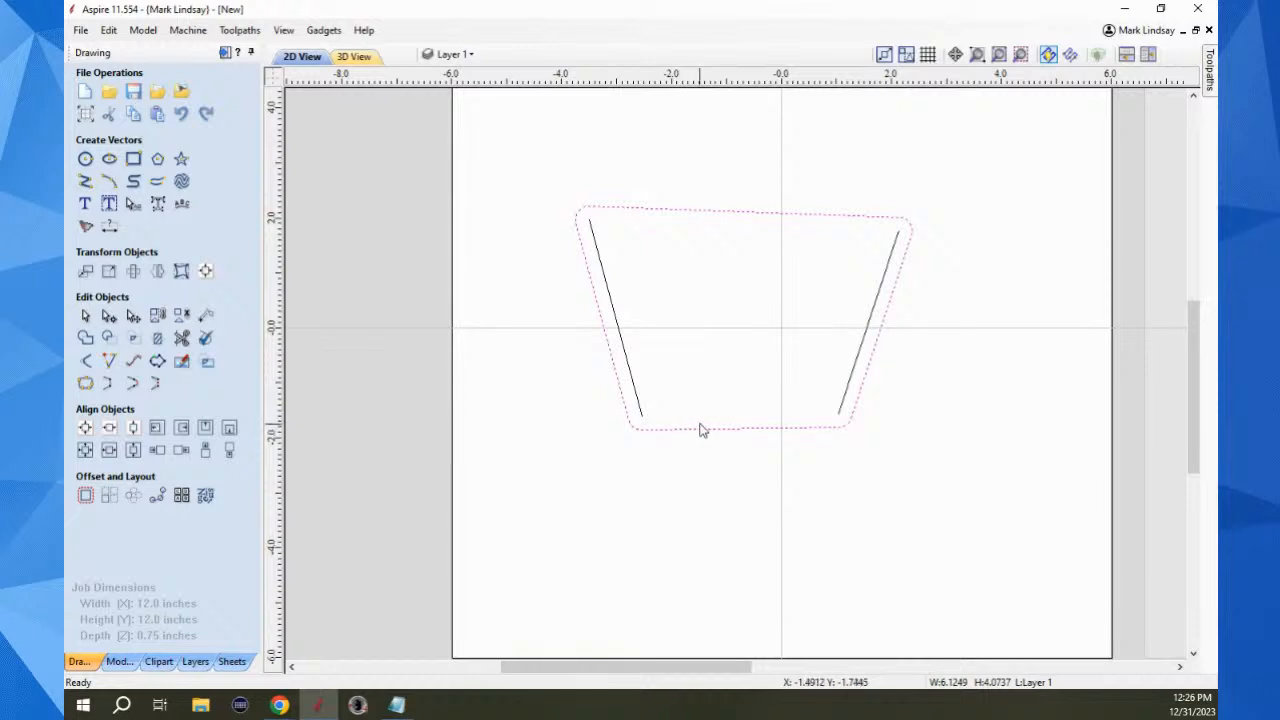
left_click(84, 497)
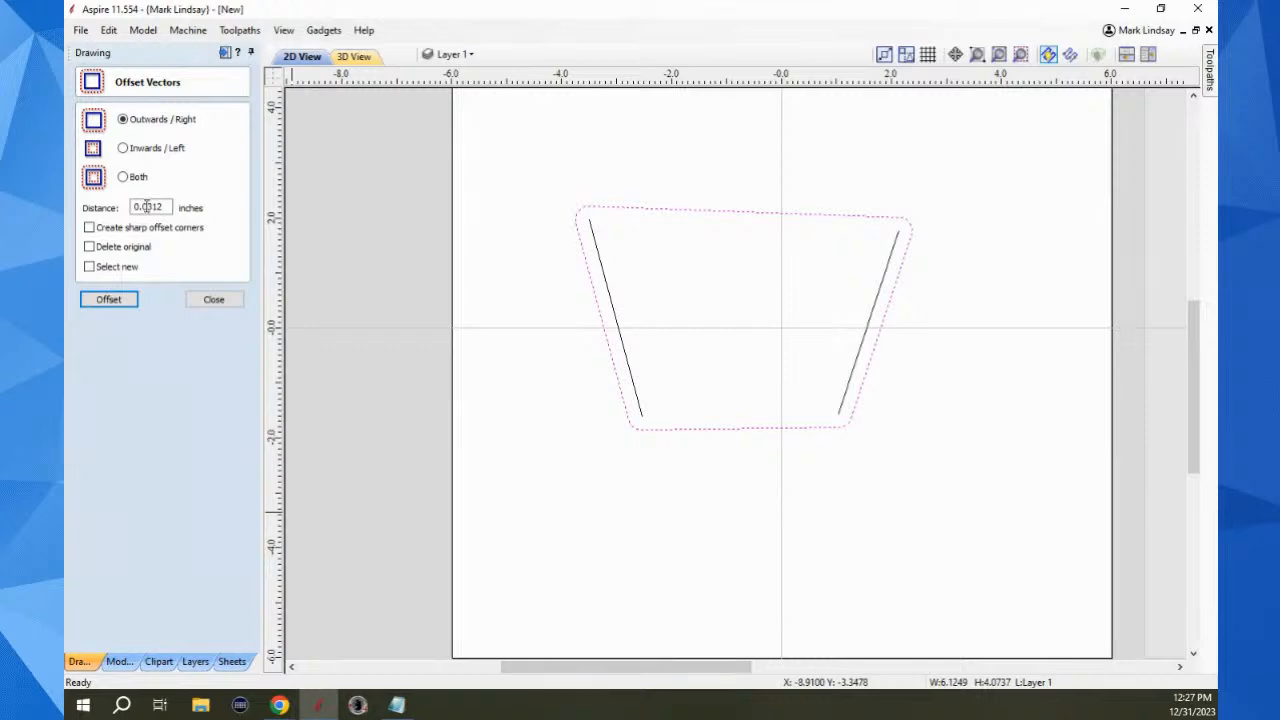
left_click_drag(148, 206, 167, 207)
type("625")
left_click(121, 300)
left_click(210, 299)
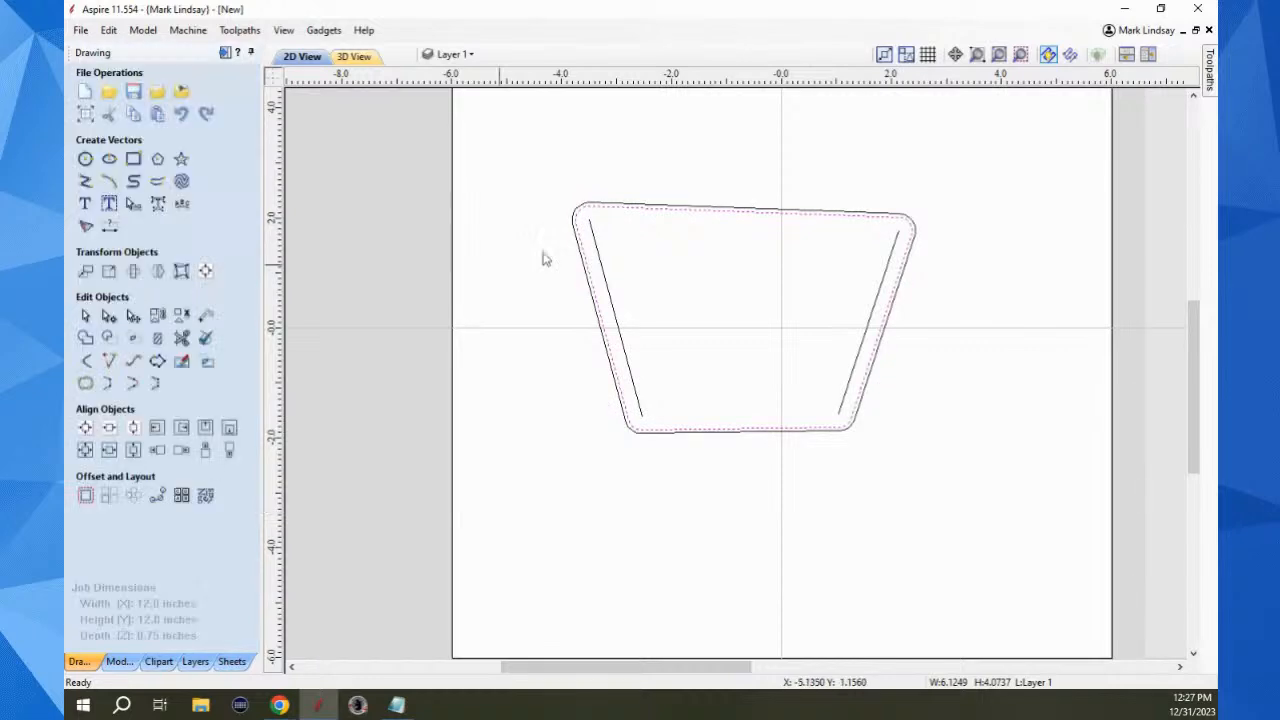
left_click(776, 212, "shift")
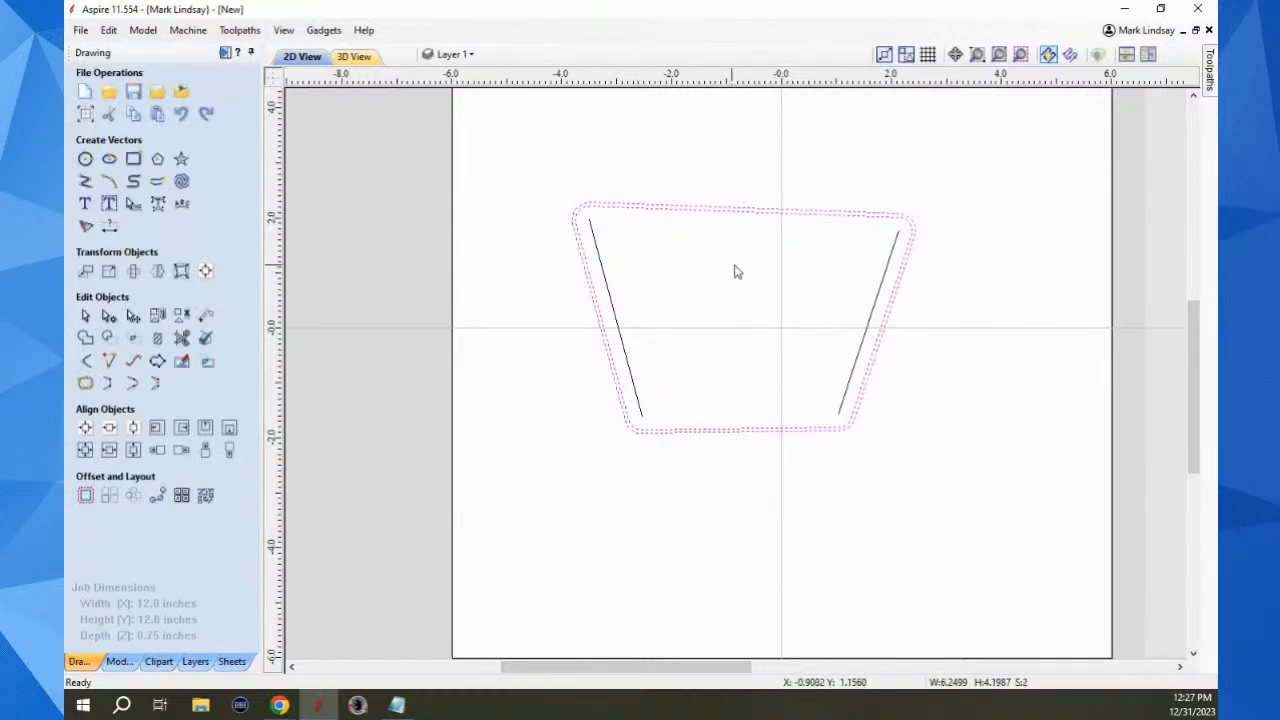
scroll(802, 233, "up", 3)
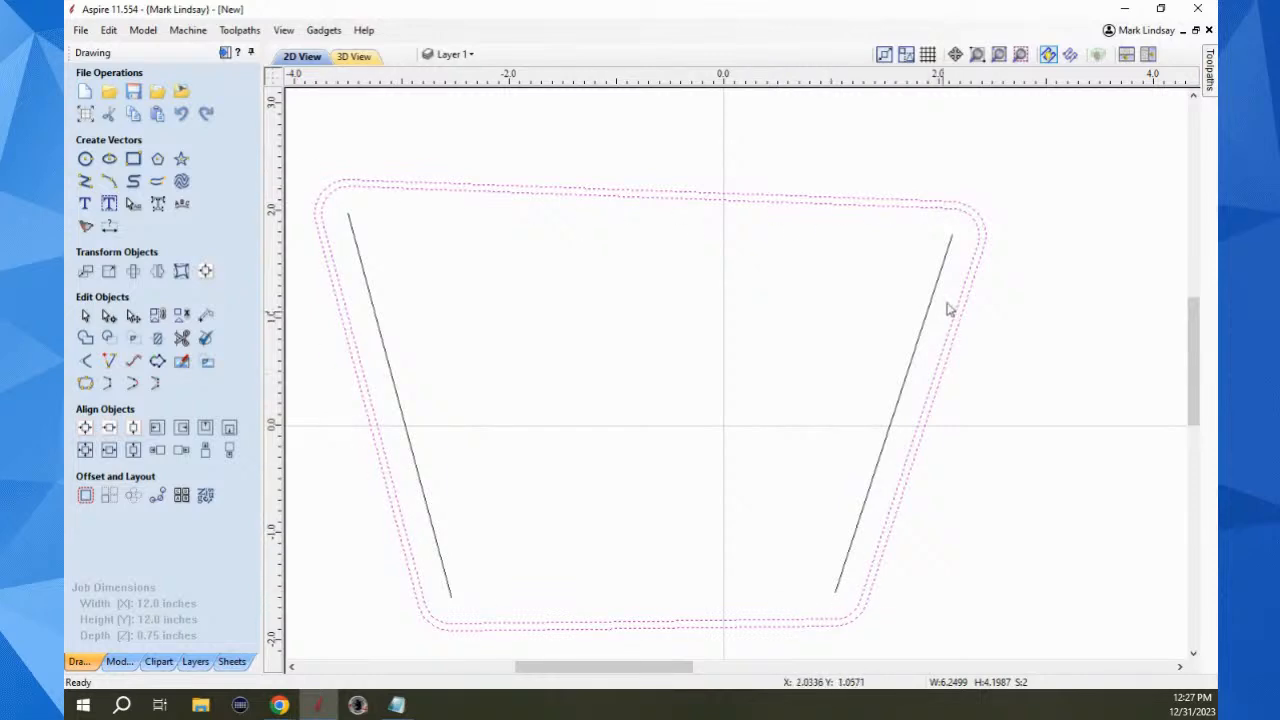
left_click(808, 349)
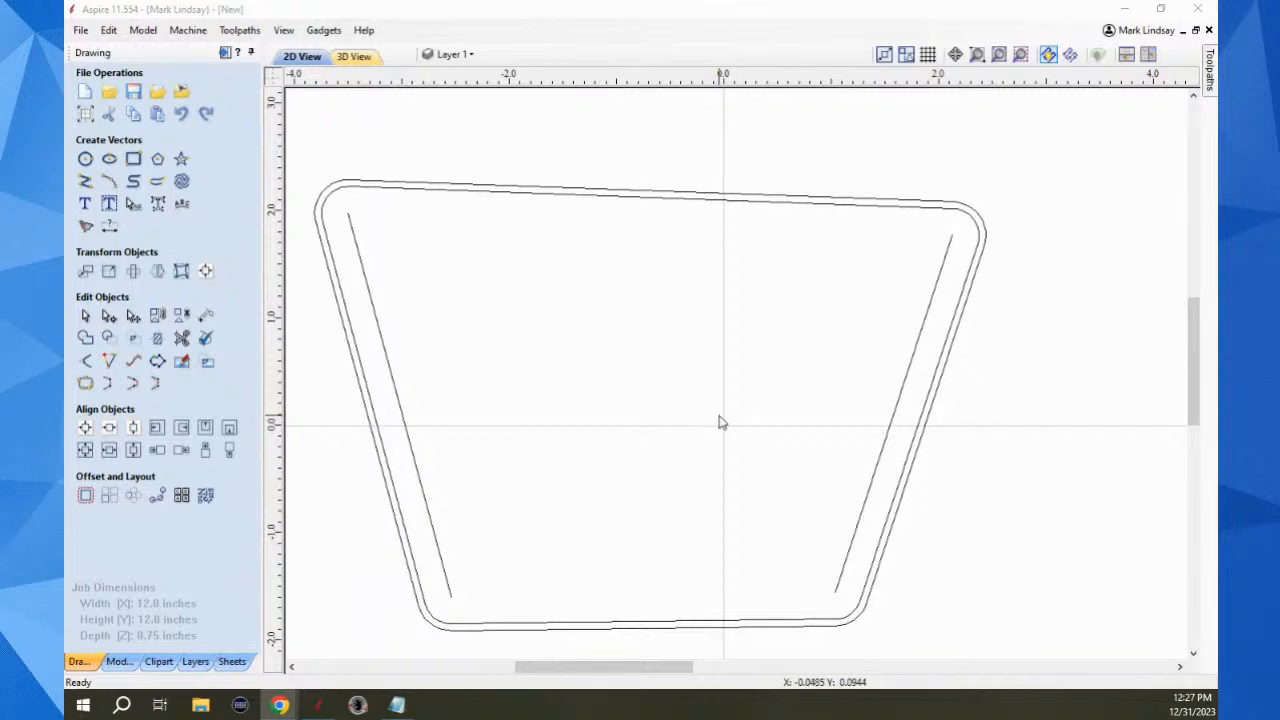
Undo the offset and the rubber band boundary, and delete the two slanted lines
scroll(719, 423, "down", 3)
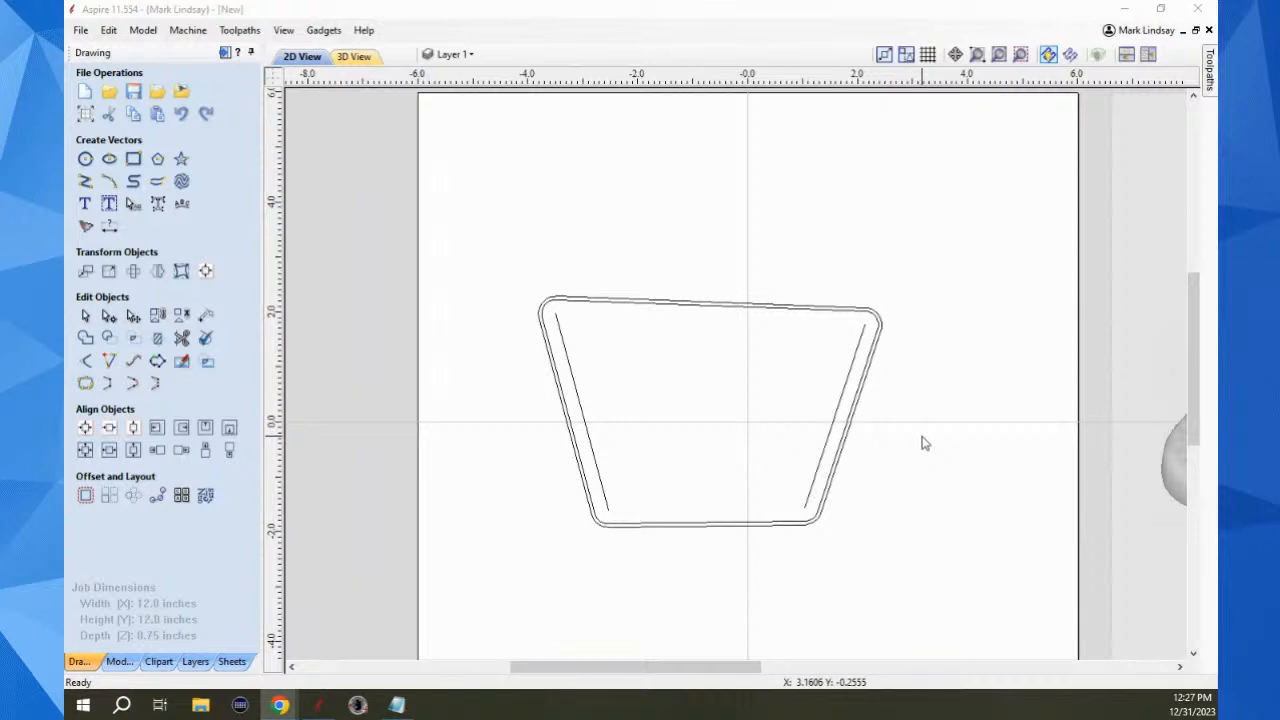
key("ctrl+z")
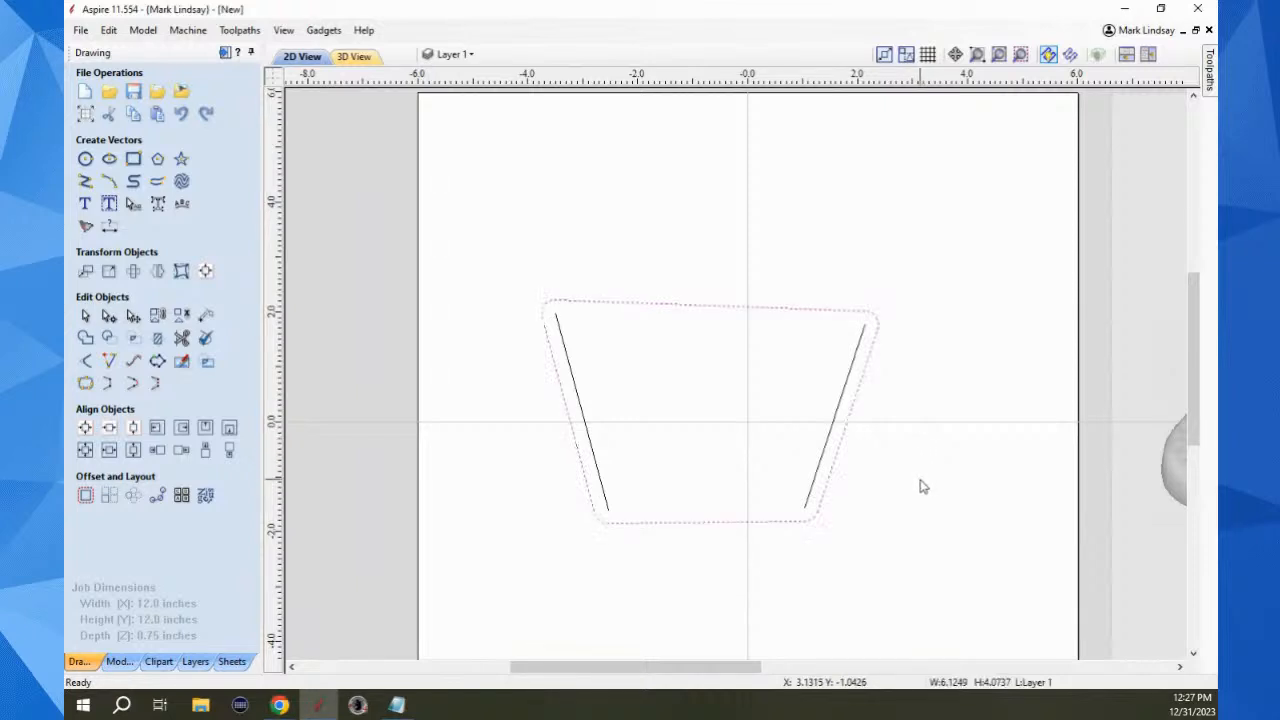
key("ctrl+z")
key("Escape")
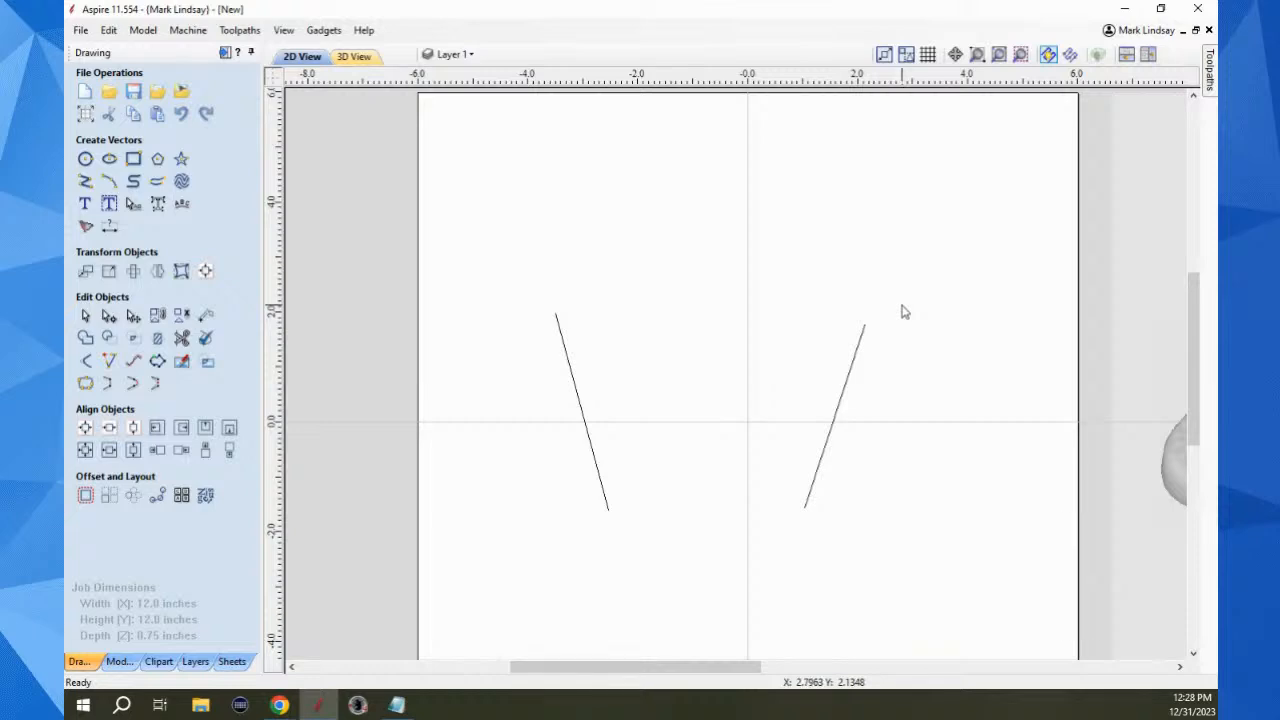
left_click_drag(907, 315, 474, 417)
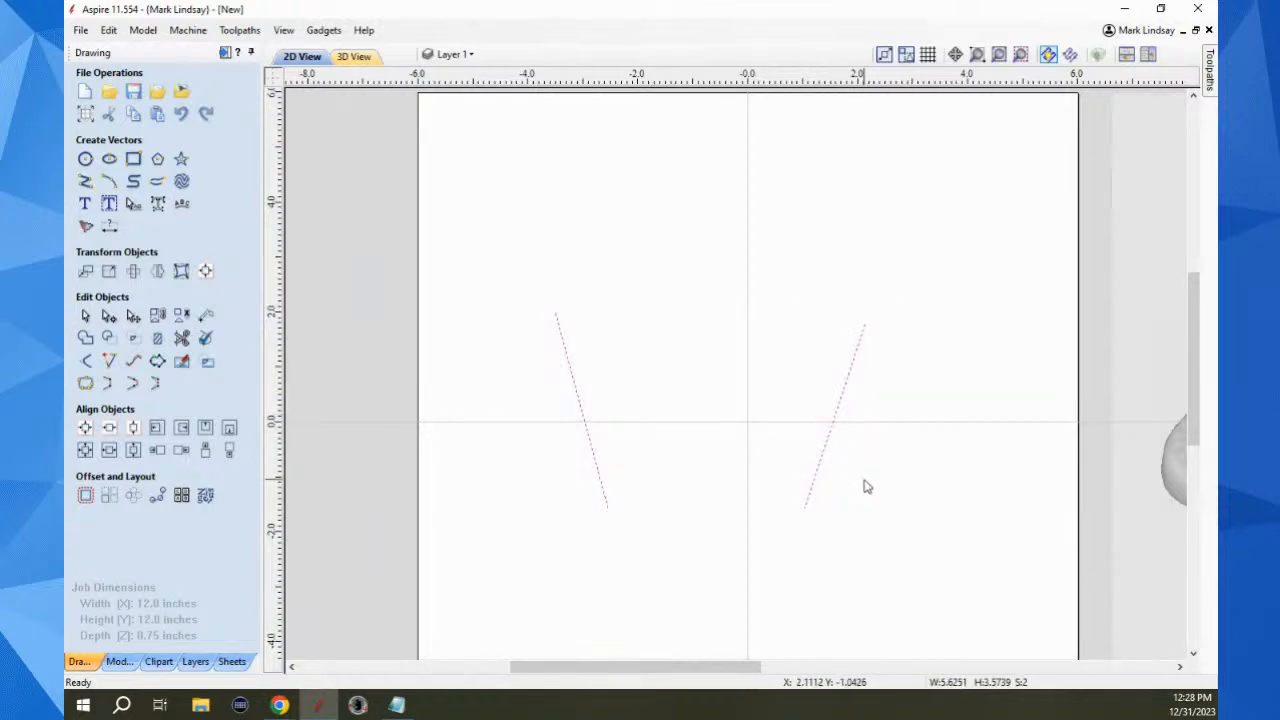
key("Delete")
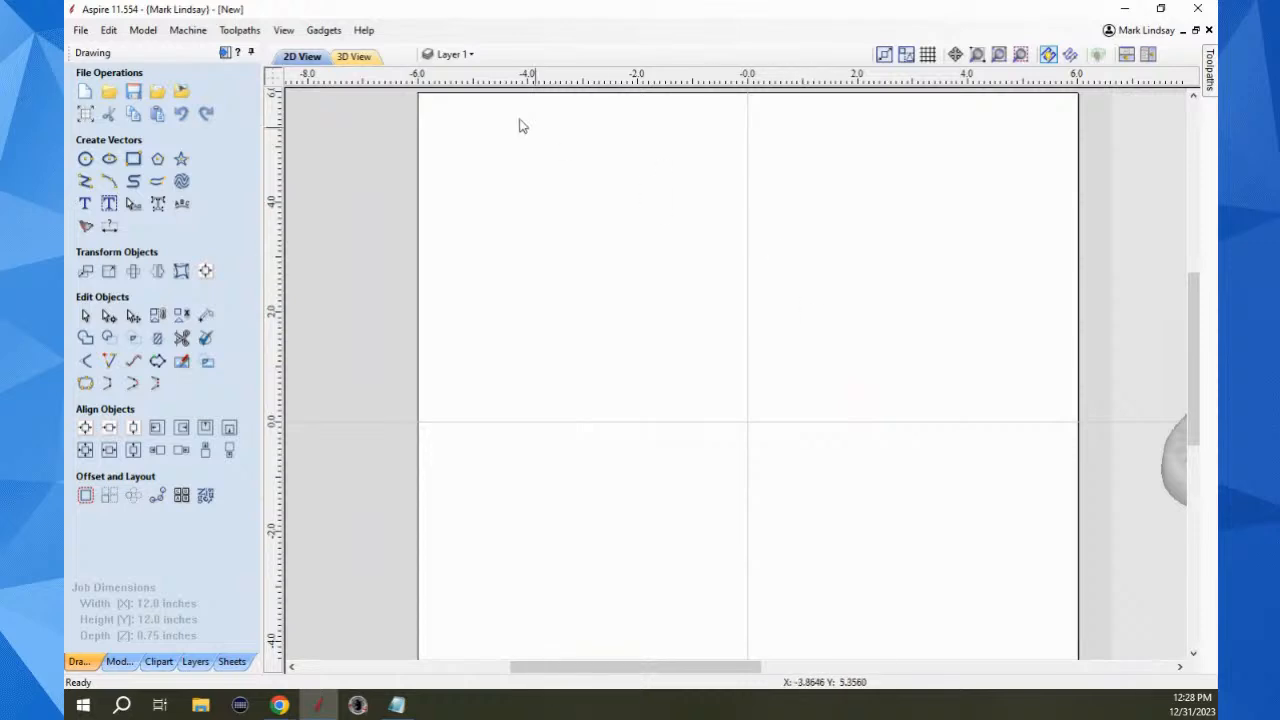
Make Layer 2 with the circles and their outline visible and set it as the active layer
left_click(481, 54)
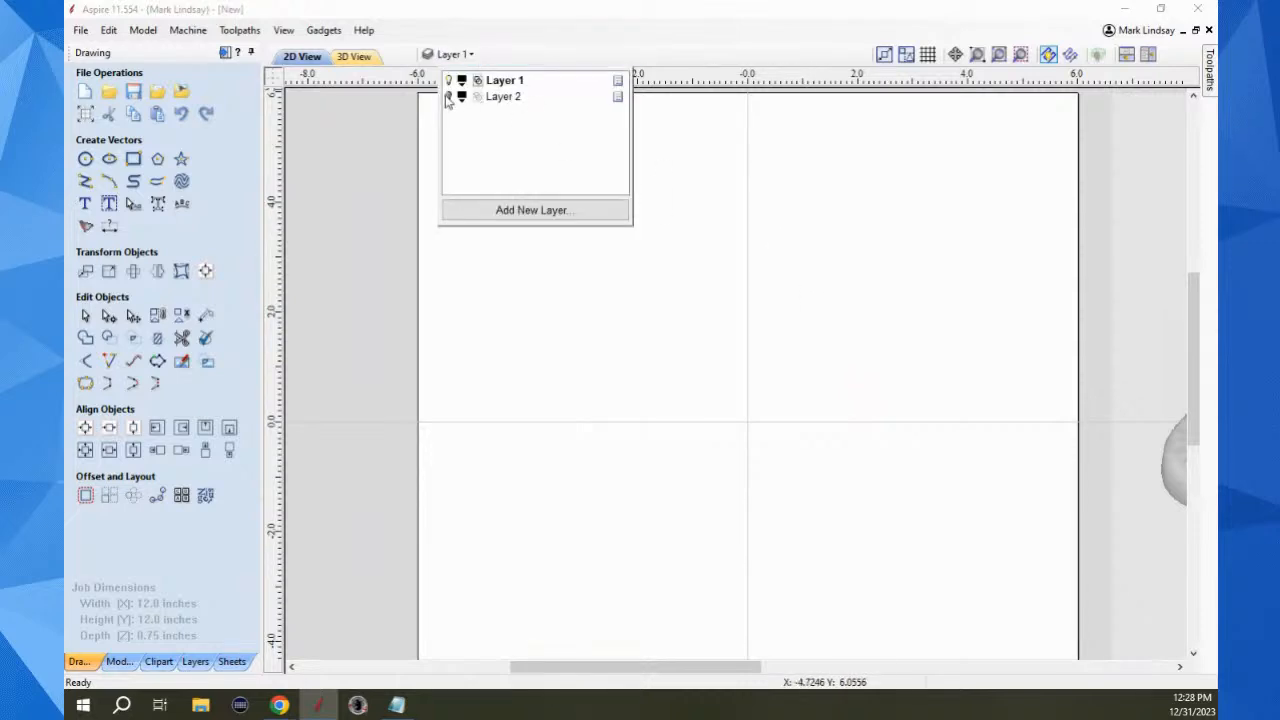
left_click(448, 96)
left_click(502, 97)
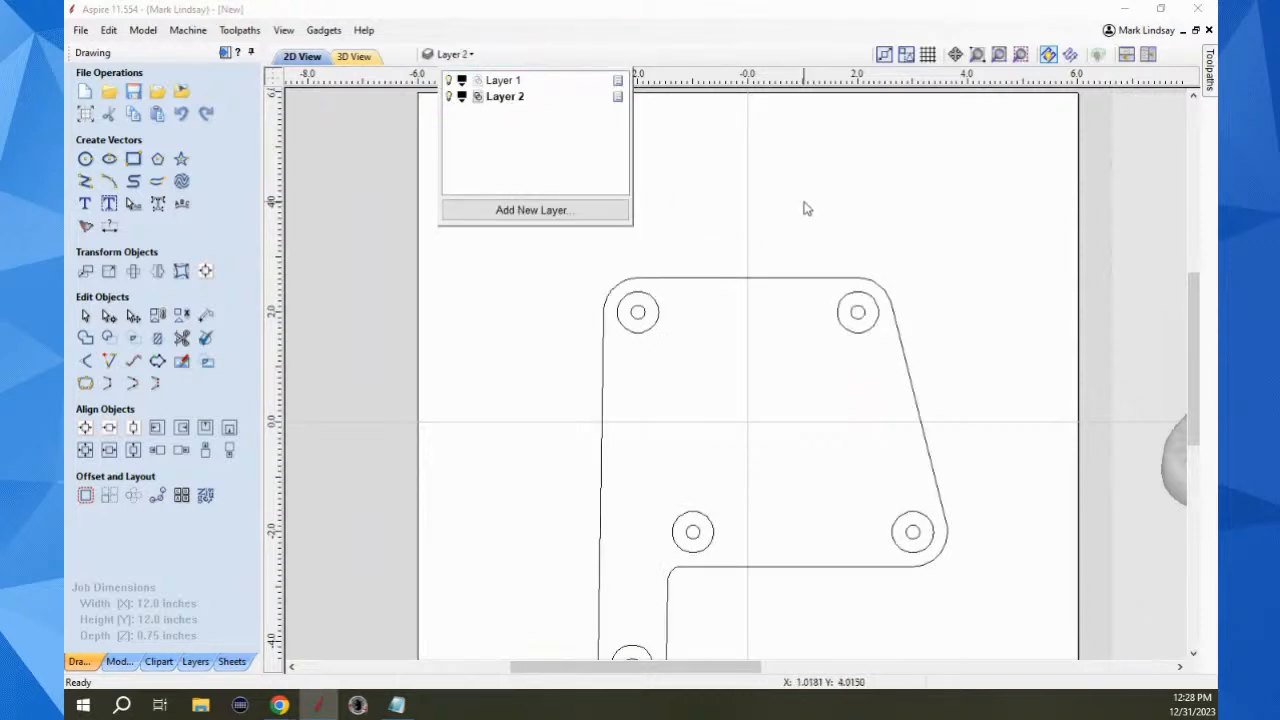
scroll(752, 350, "down", 2)
scroll(757, 340, "down", 1)
scroll(745, 502, "up", 3)
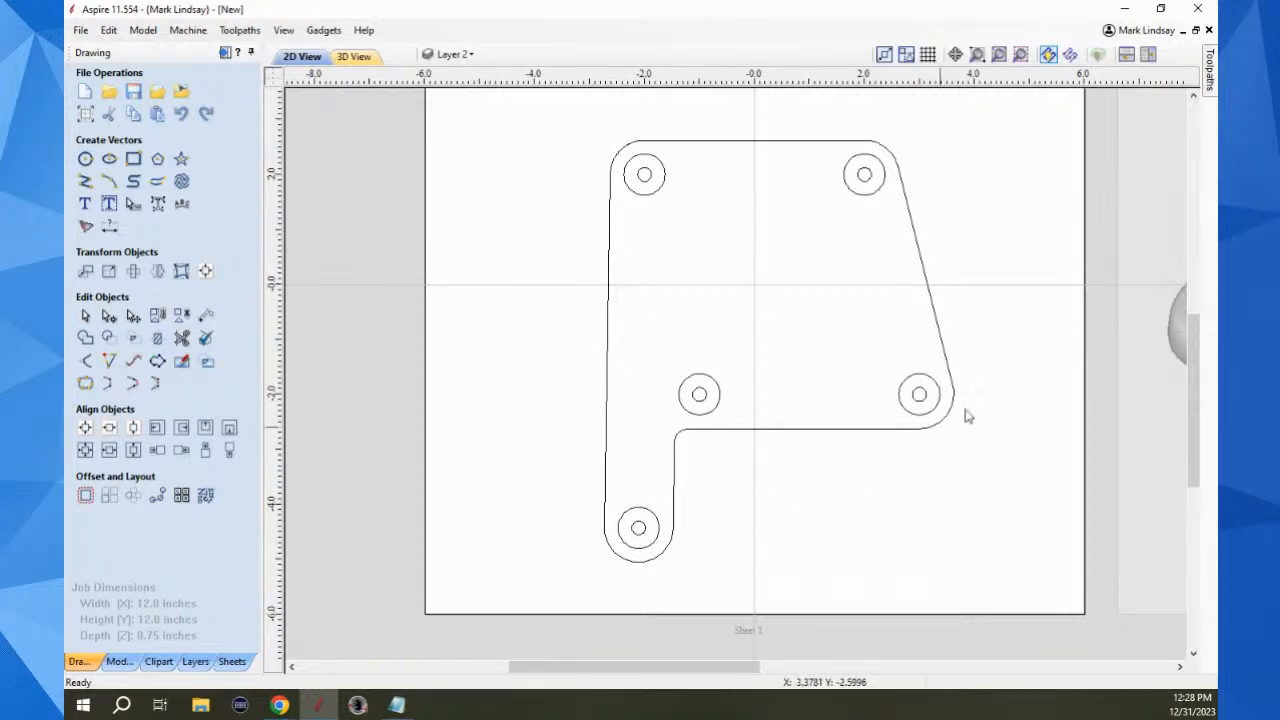
Start a drilling toolpath for the five small inner circles
left_click(250, 52)
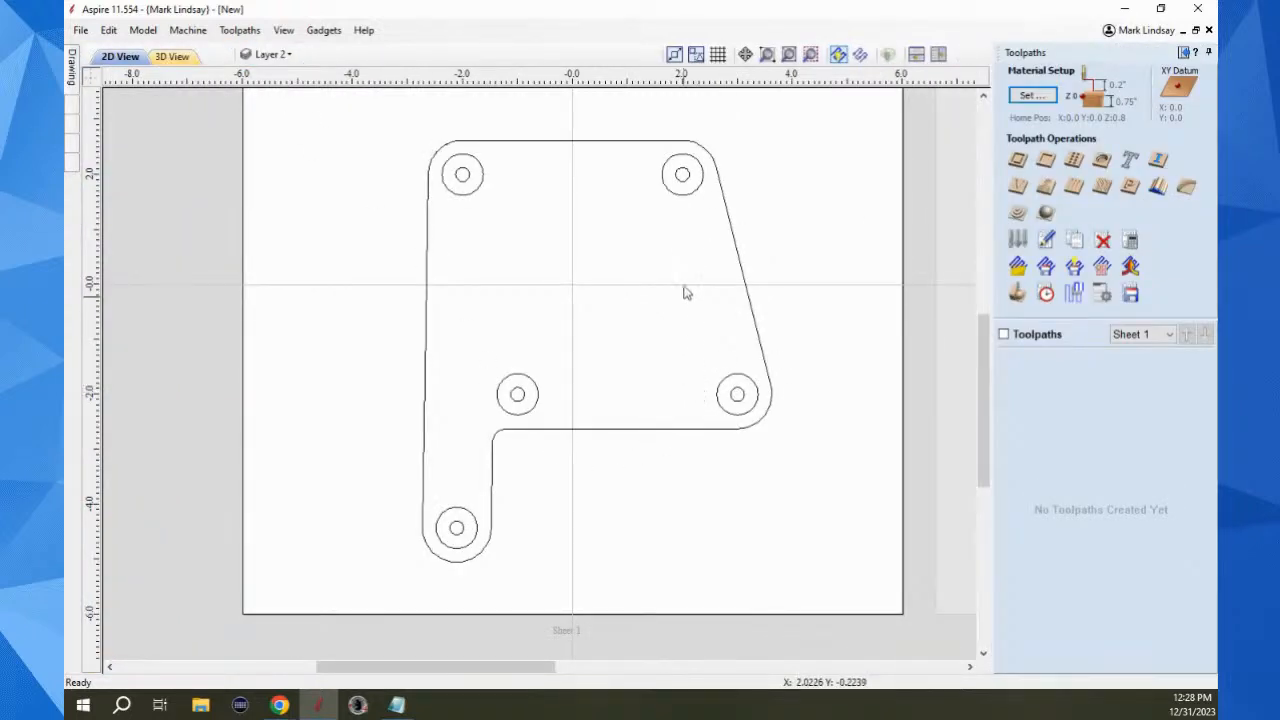
left_click(682, 181)
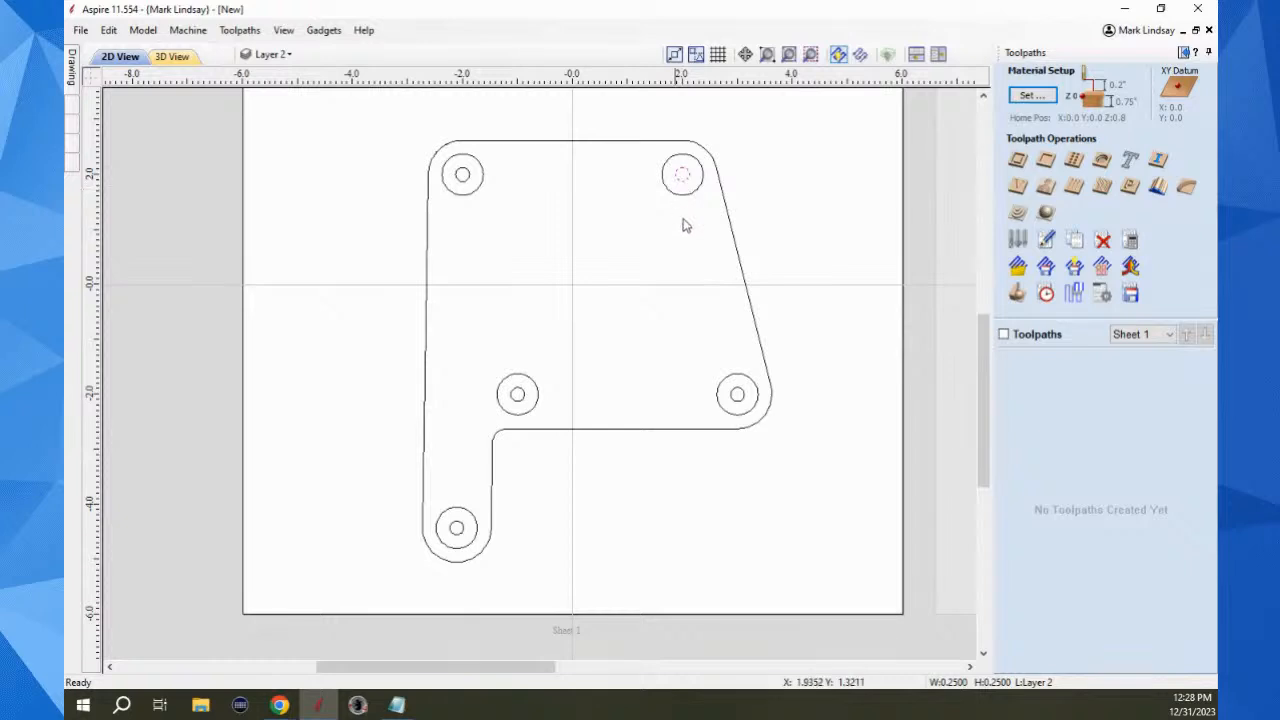
left_click(738, 398, "shift")
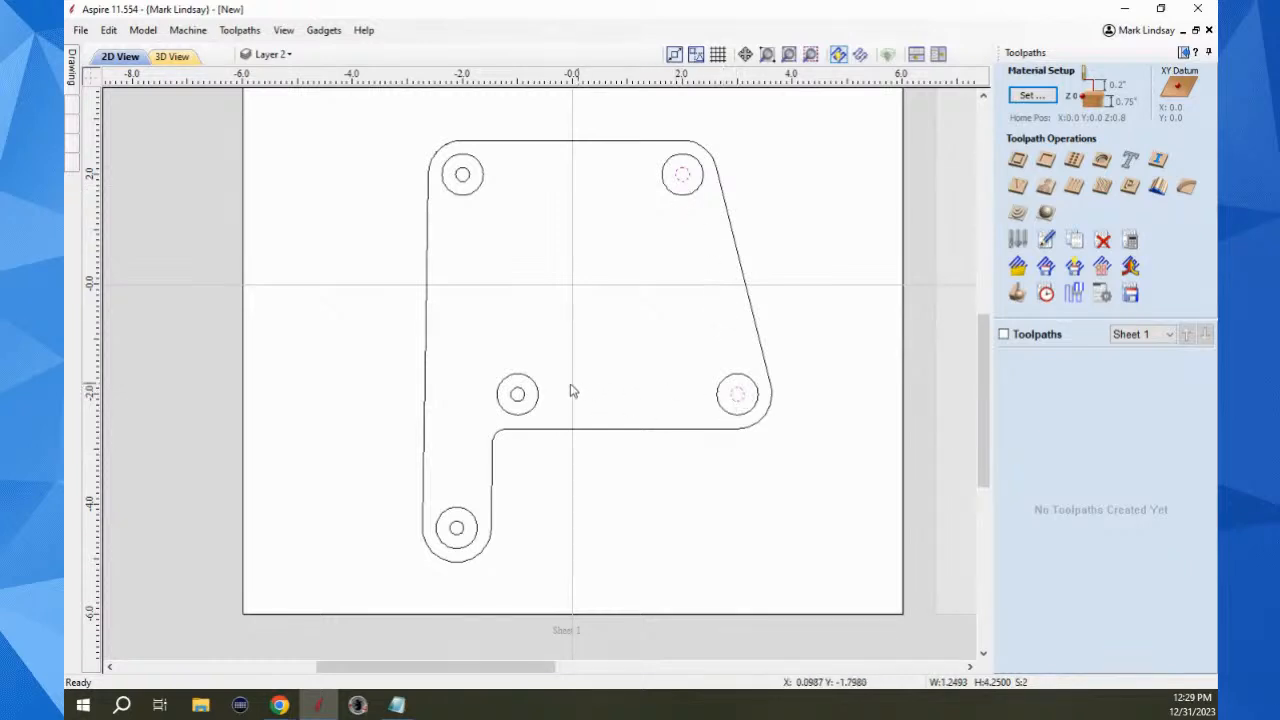
left_click(517, 394, "shift")
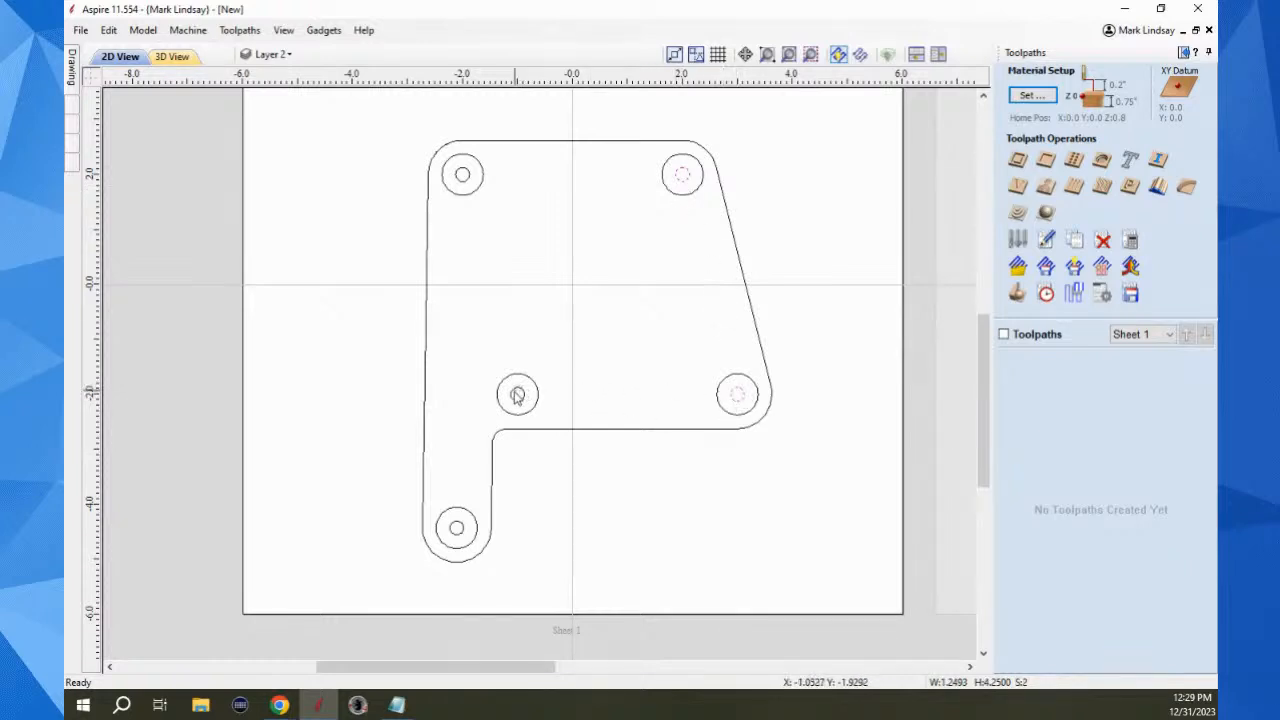
left_click(468, 175, "shift")
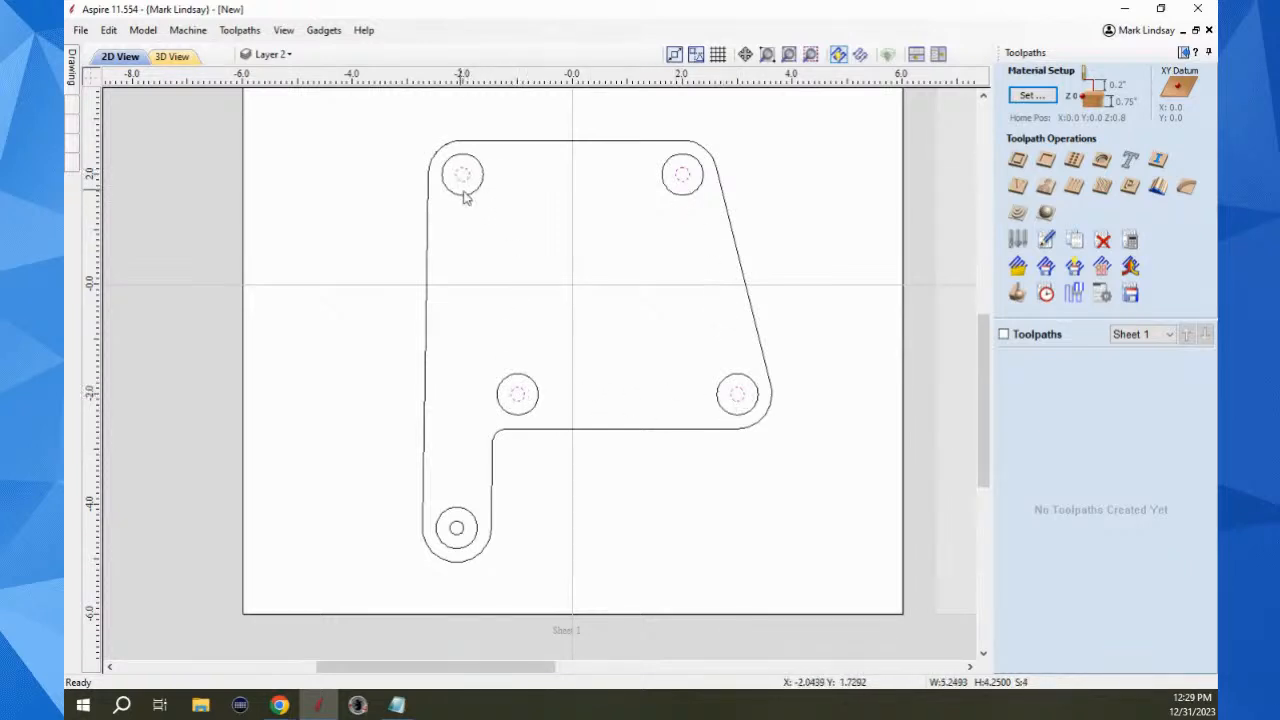
left_click(450, 526, "shift")
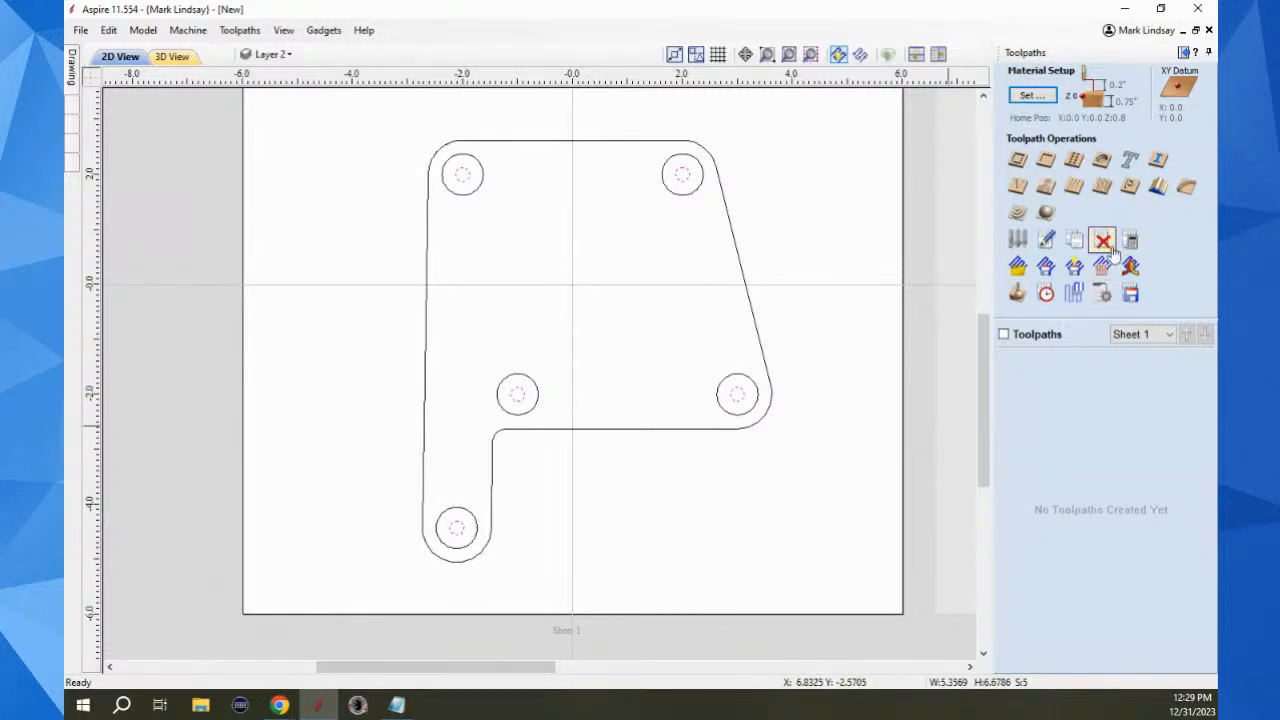
left_click(1073, 160)
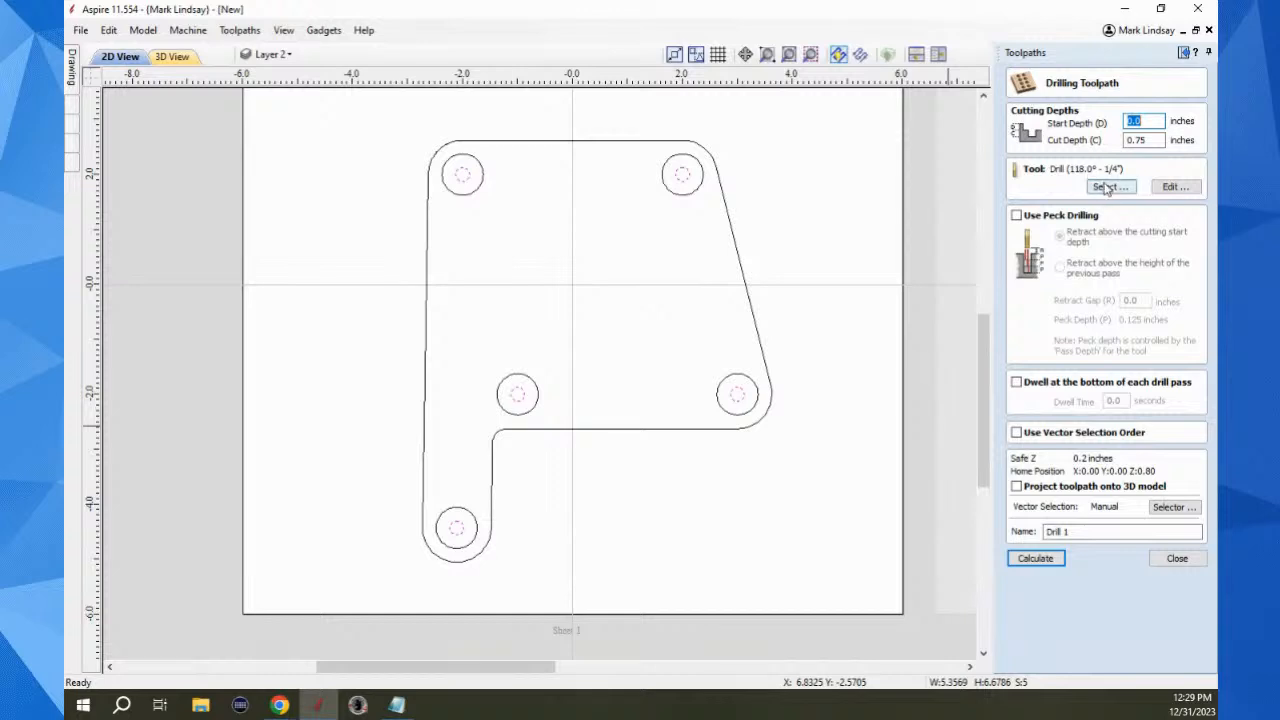
Choose the End Mill (1/4") Roughing from the tool database as the drilling tool
left_click(1112, 188)
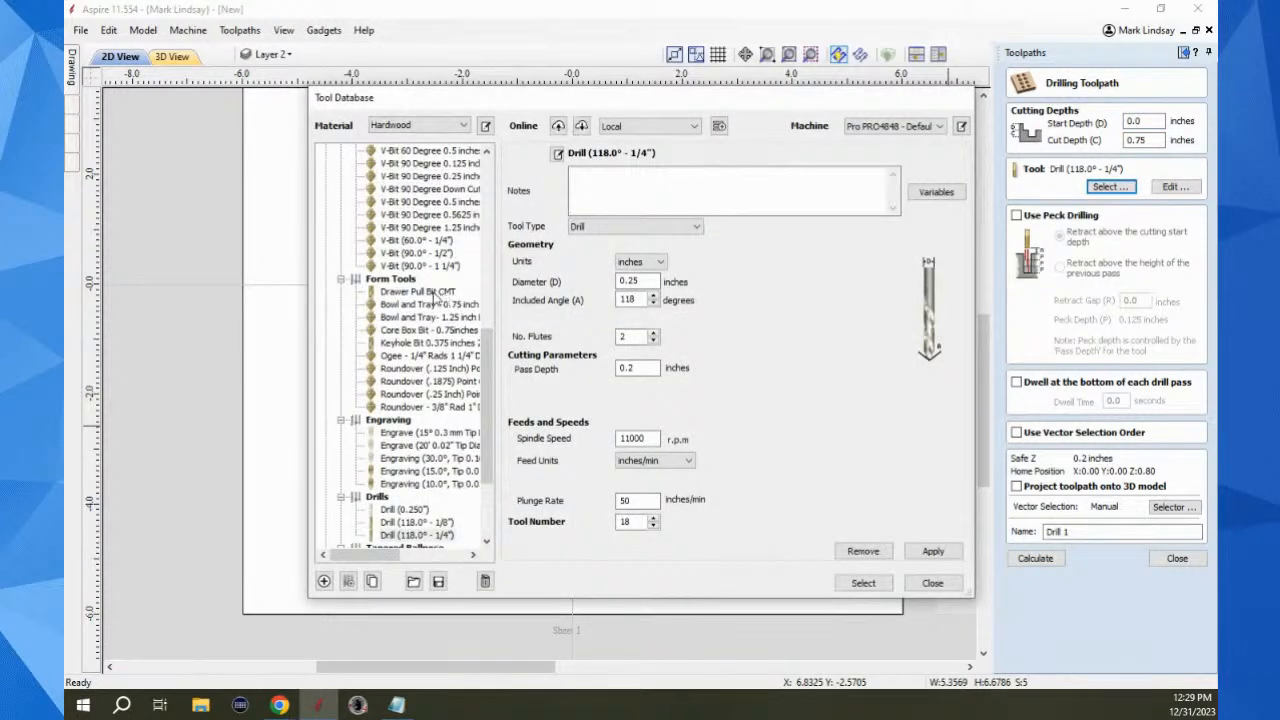
scroll(448, 284, "up", 8)
scroll(443, 284, "up", 3)
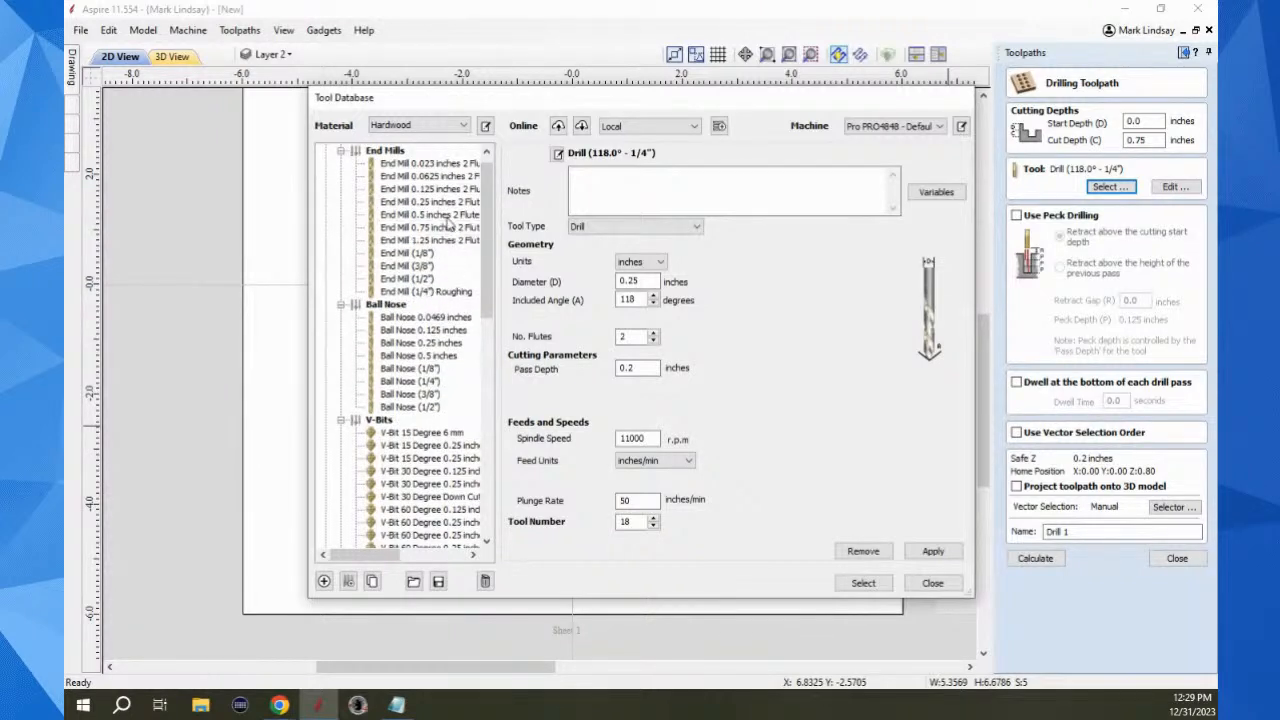
left_click(450, 292)
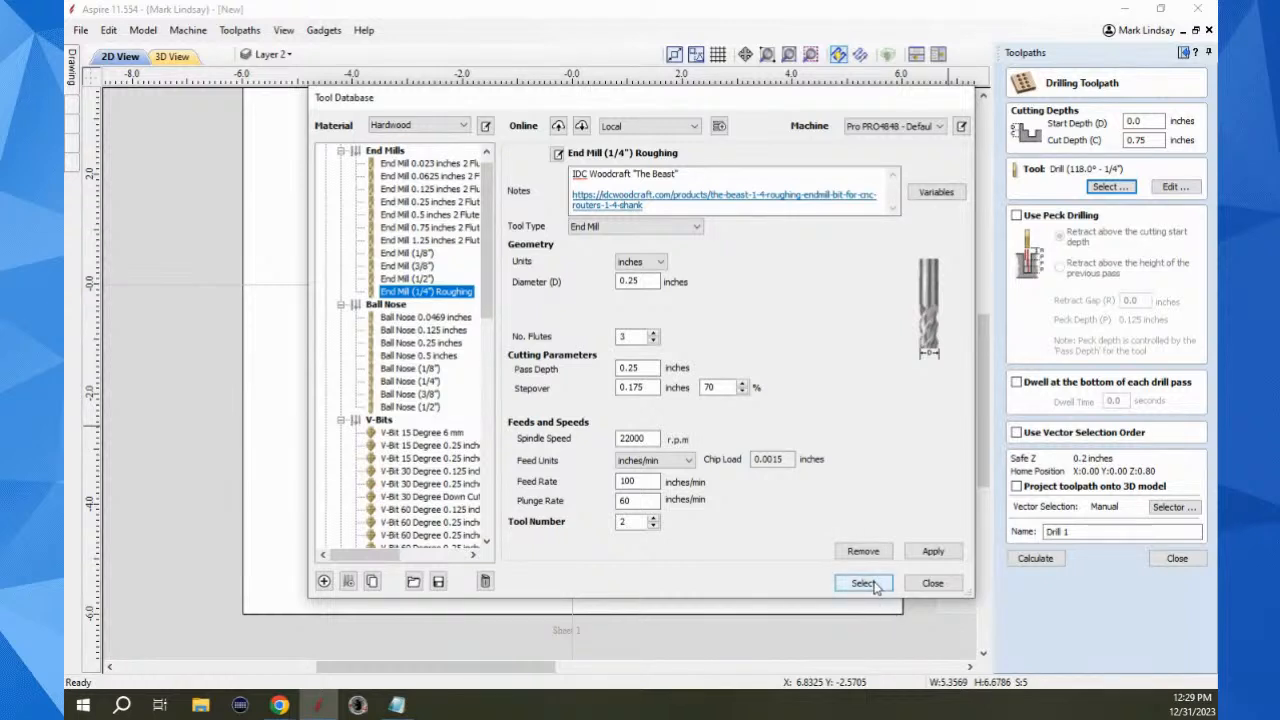
left_click(864, 584)
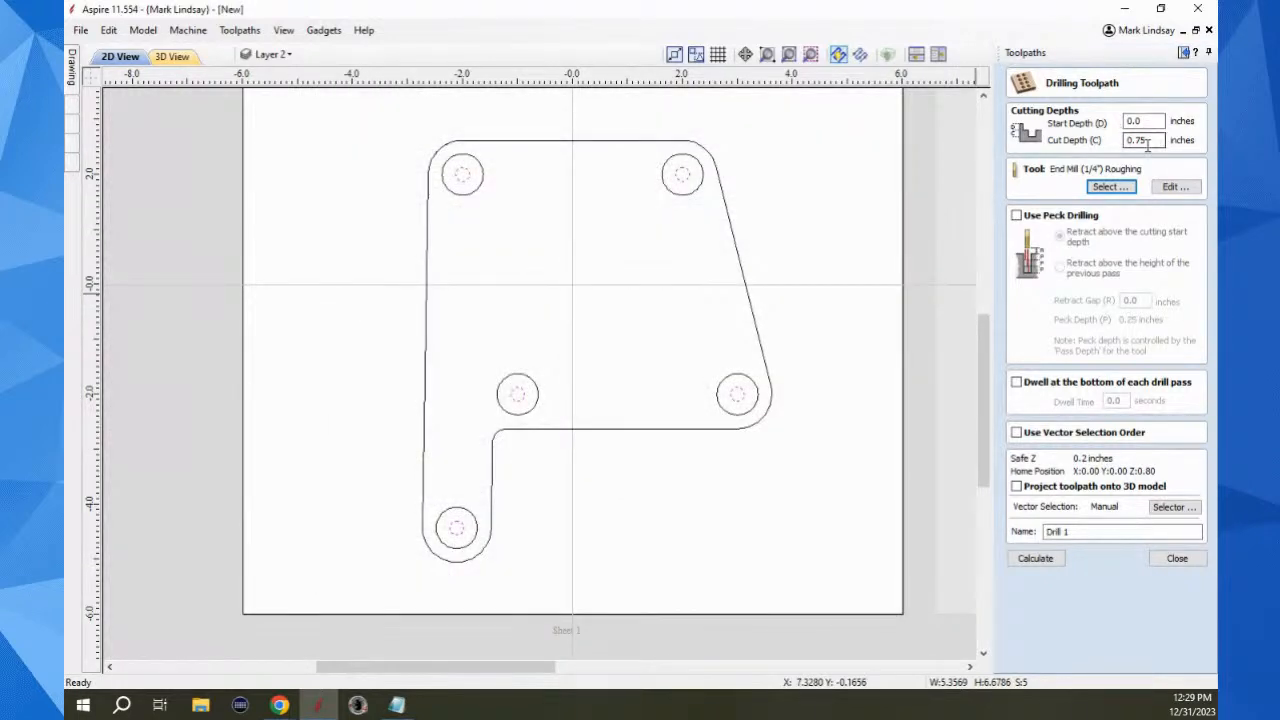
Calculate the Drill 1 toolpath with a cut depth of 0.75 inches and return to the 2D view
double_click(1153, 139)
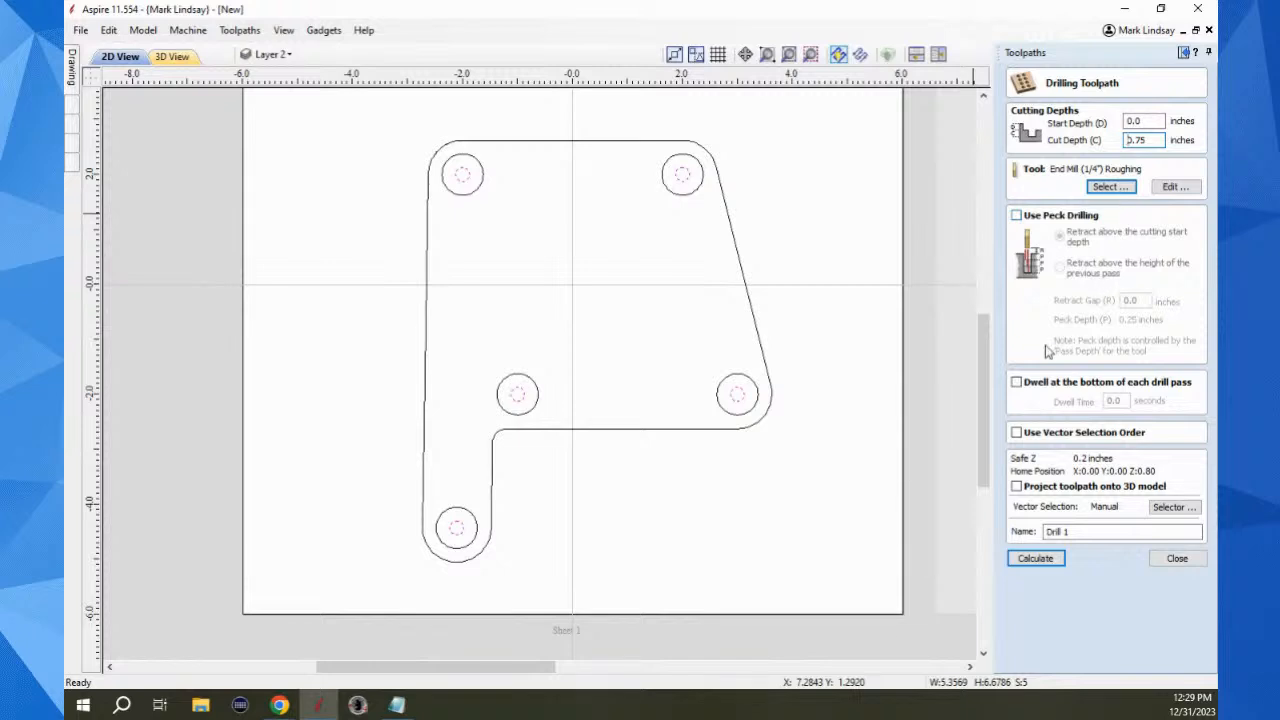
left_click(1040, 560)
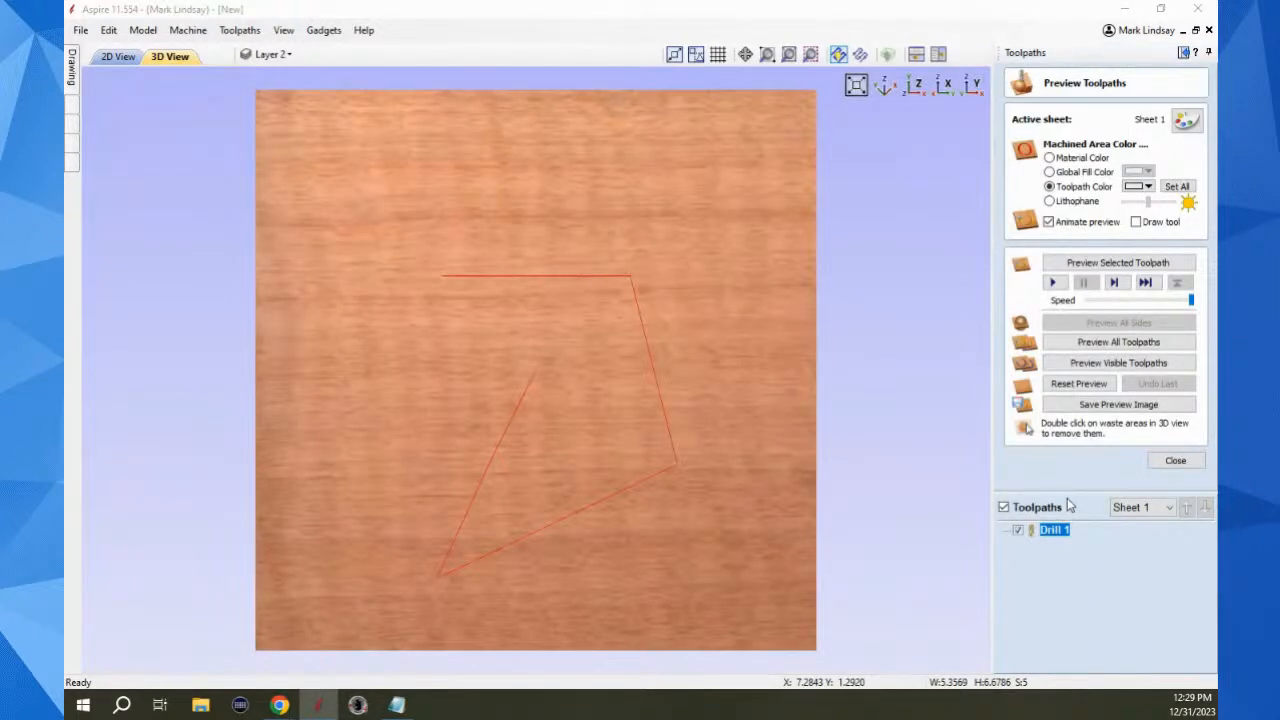
left_click(1174, 462)
left_click(116, 57)
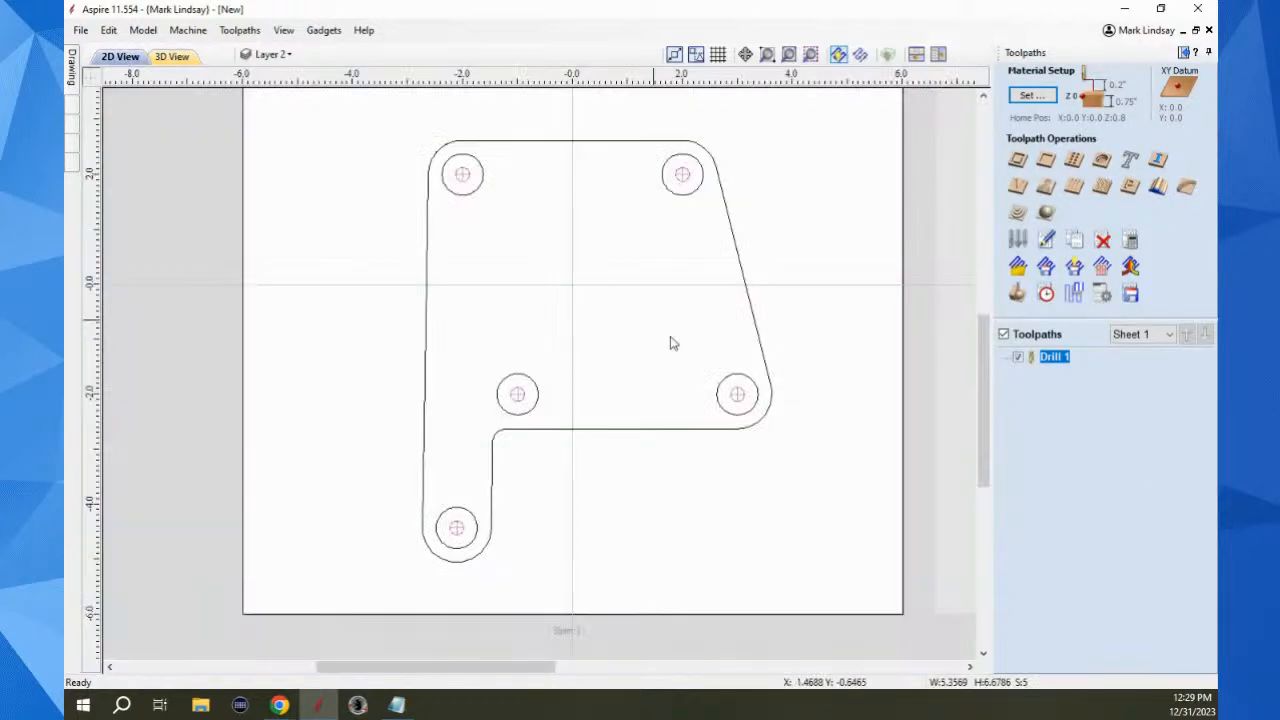
Start a pocket toolpath for the five larger circles around the drill holes and remove the End Mill 0.125 inches 2 Flute from its tools
left_click(482, 204)
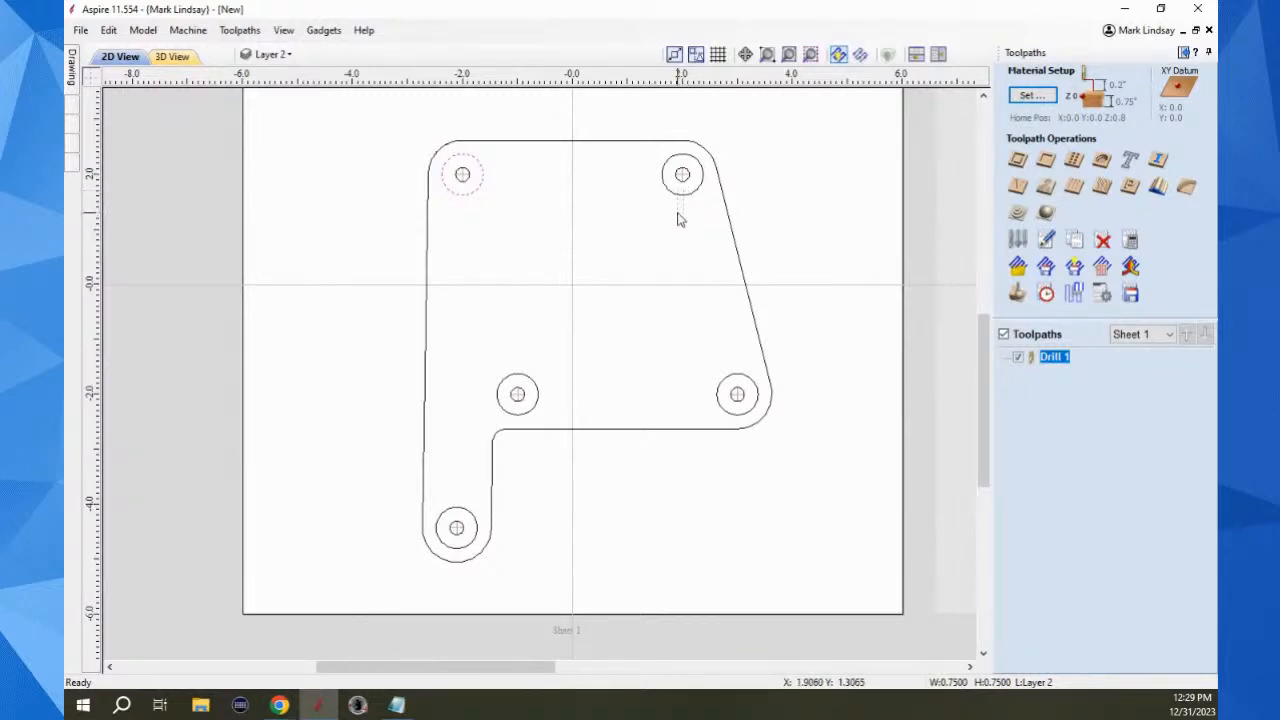
left_click(683, 196, "shift")
left_click(721, 410, "shift")
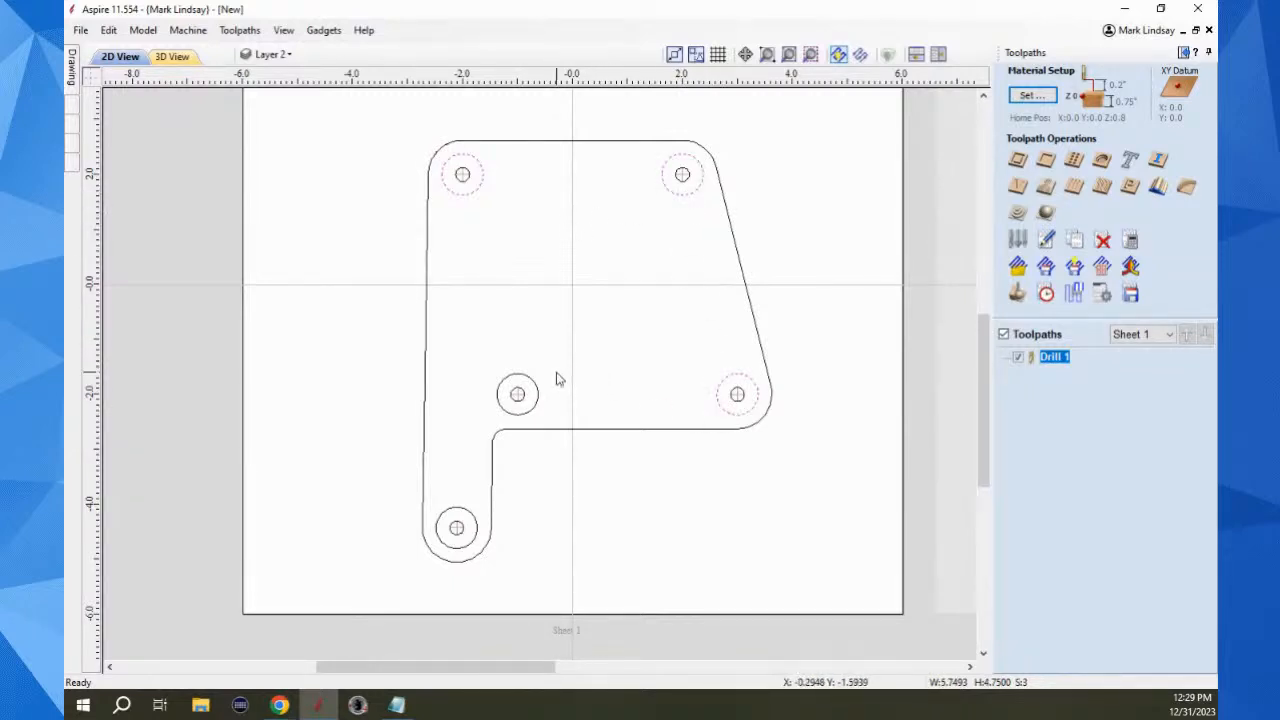
left_click(535, 403, "shift")
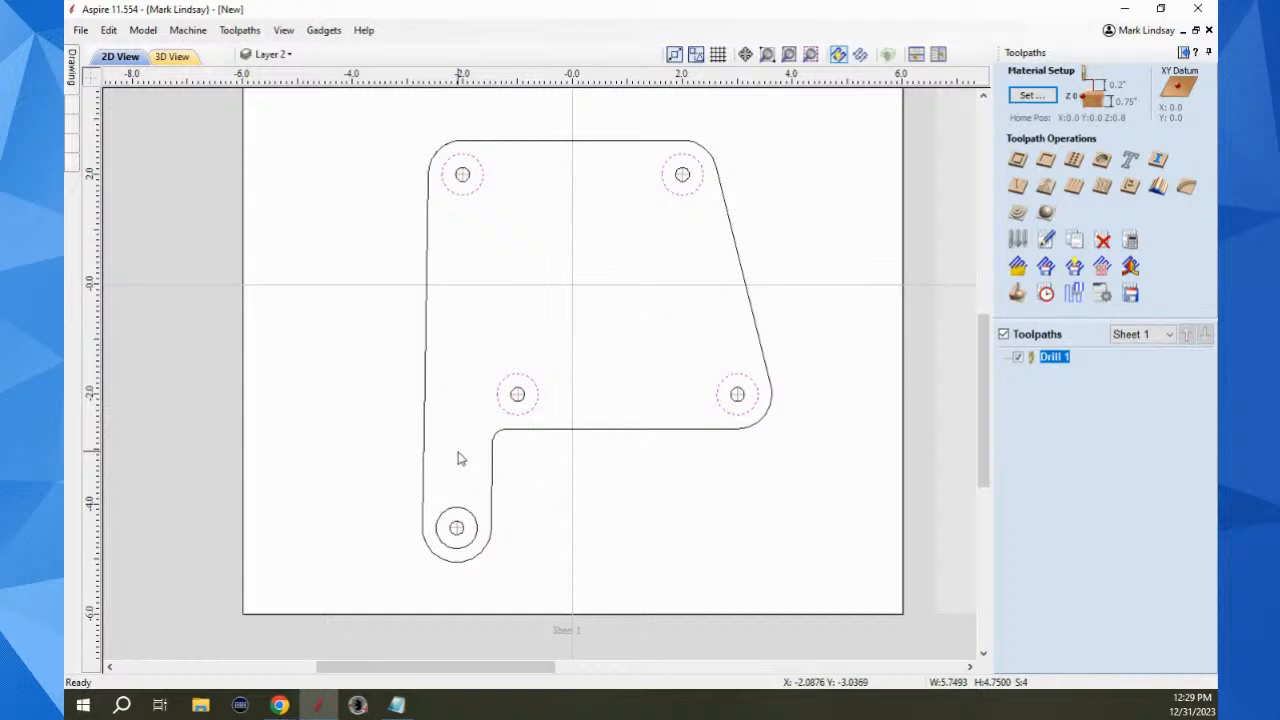
left_click(461, 510, "shift")
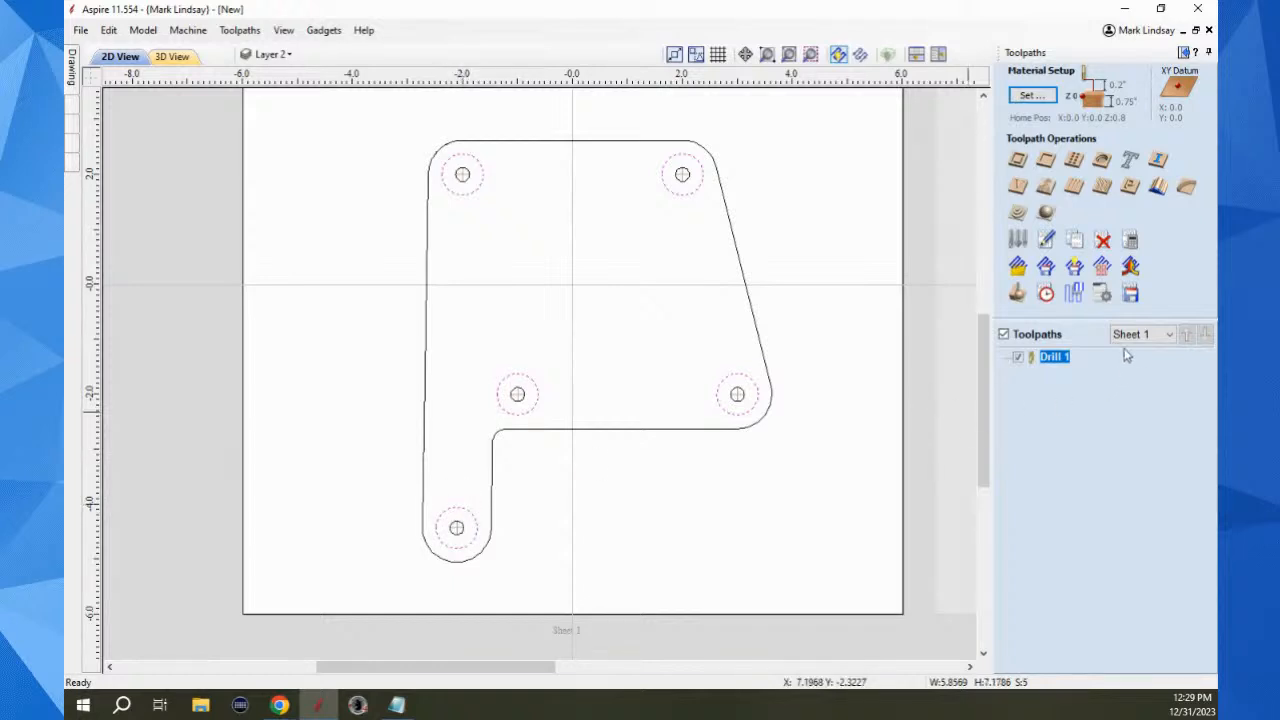
left_click(1045, 160)
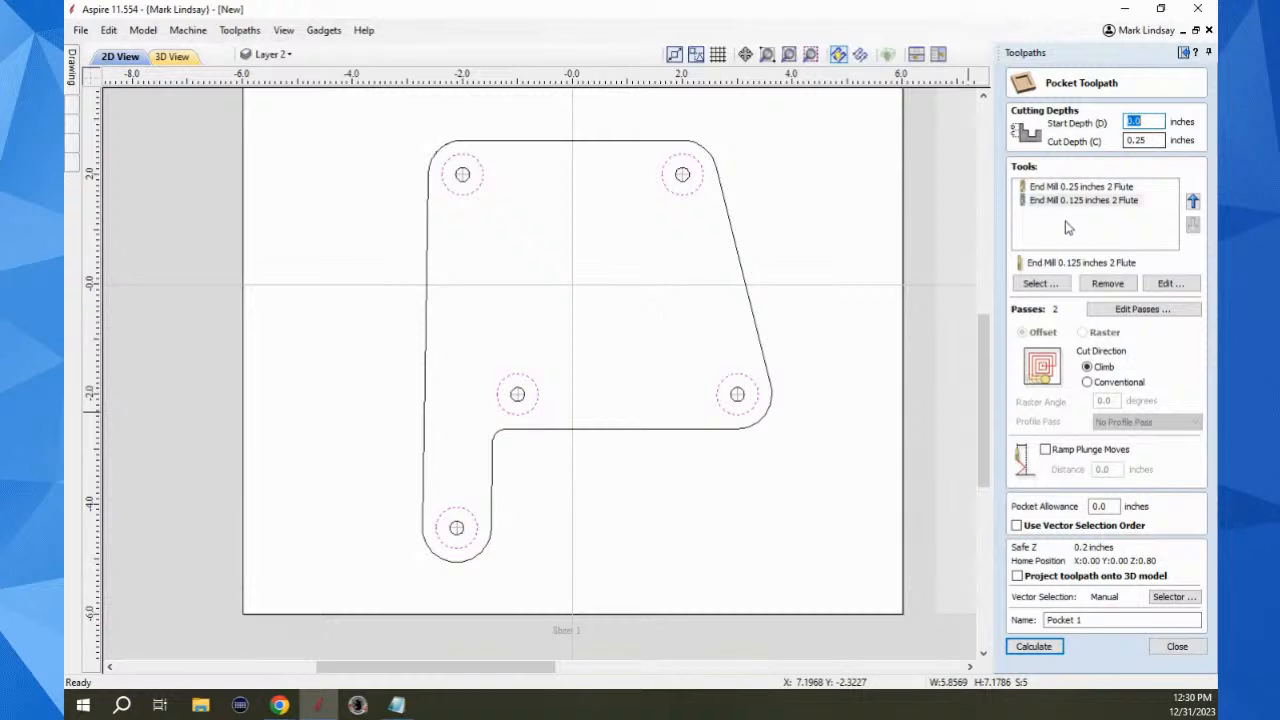
left_click(1087, 201)
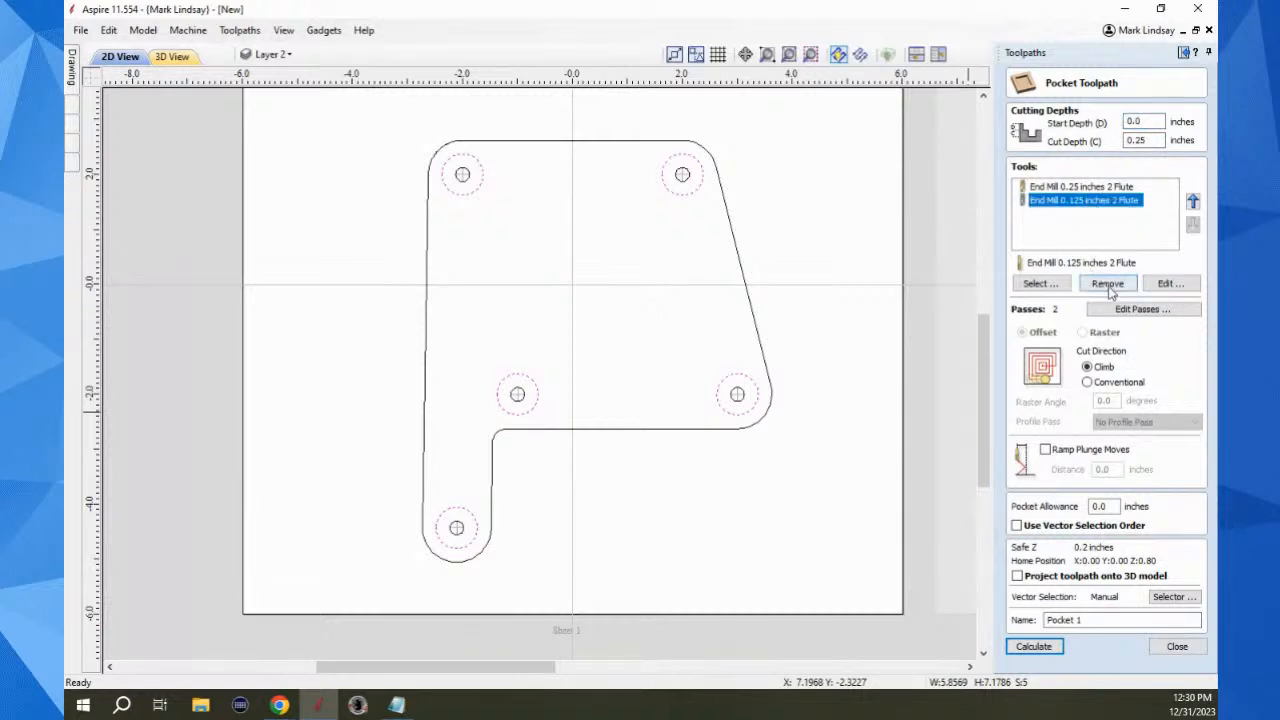
left_click(1105, 283)
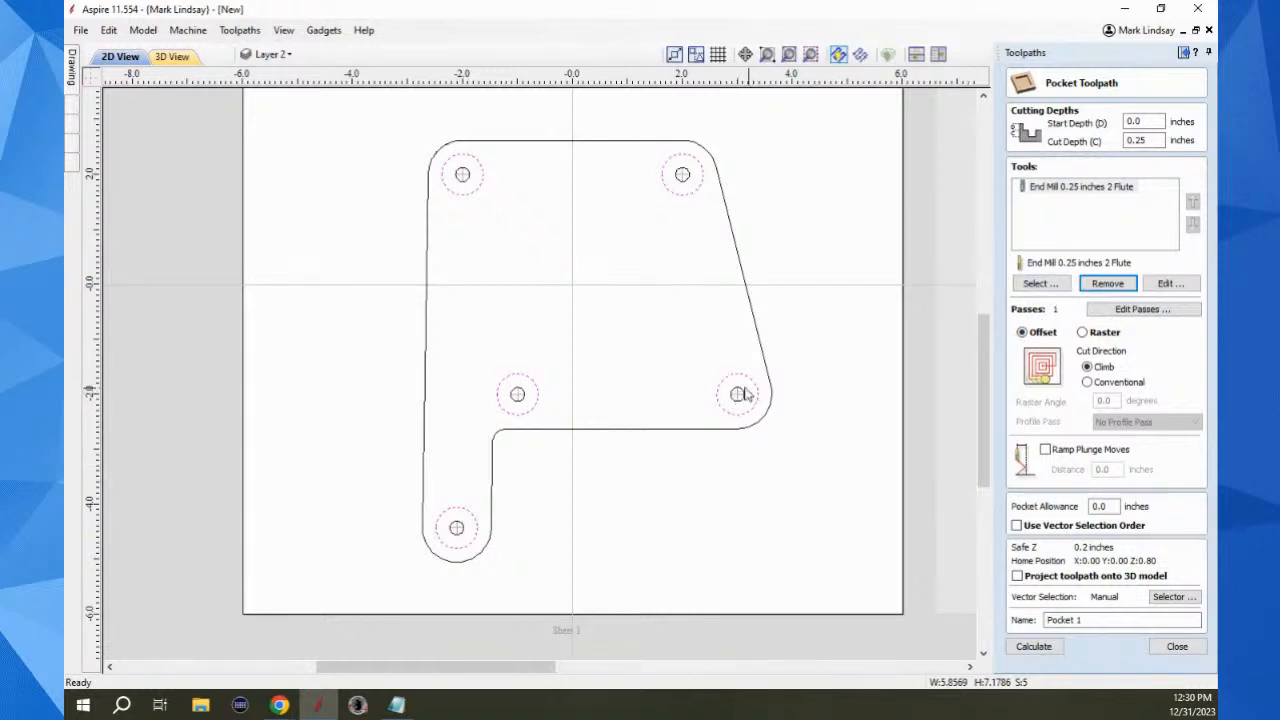
Calculate the Pocket 1 toolpath, then return to the 2D view with all toolpaths hidden
left_click(1034, 647)
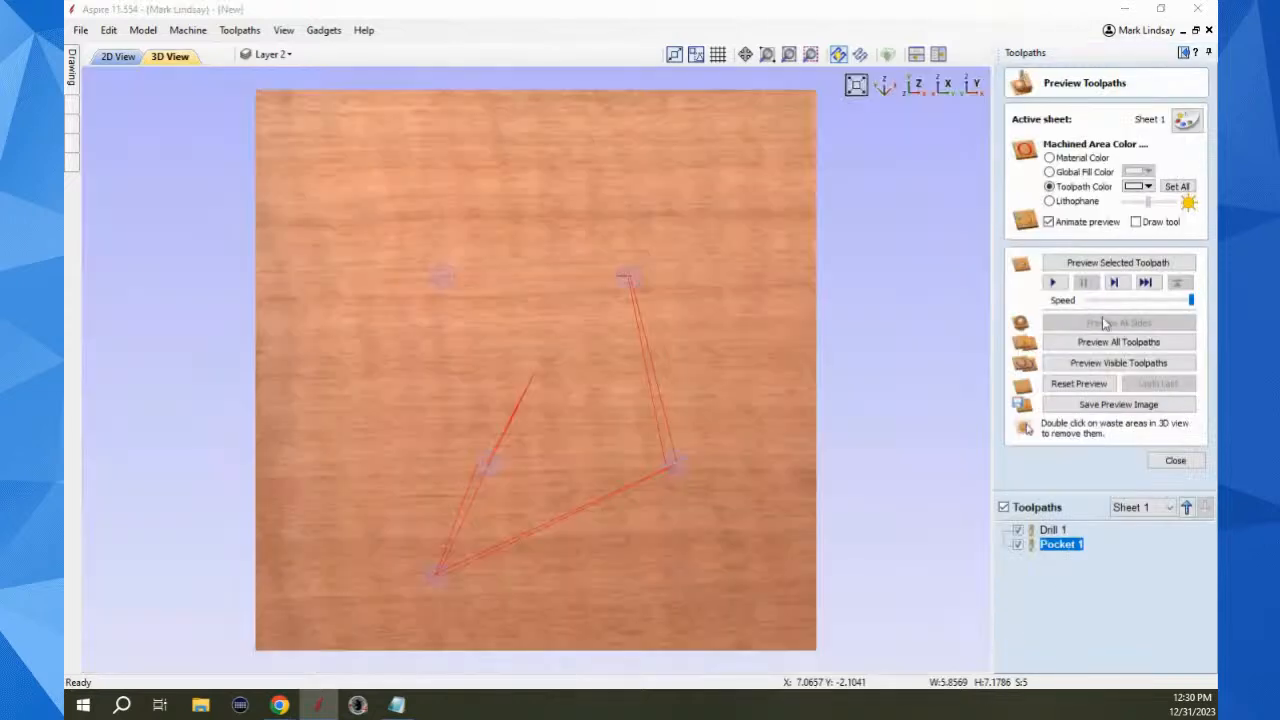
left_click(1003, 507)
left_click(1174, 462)
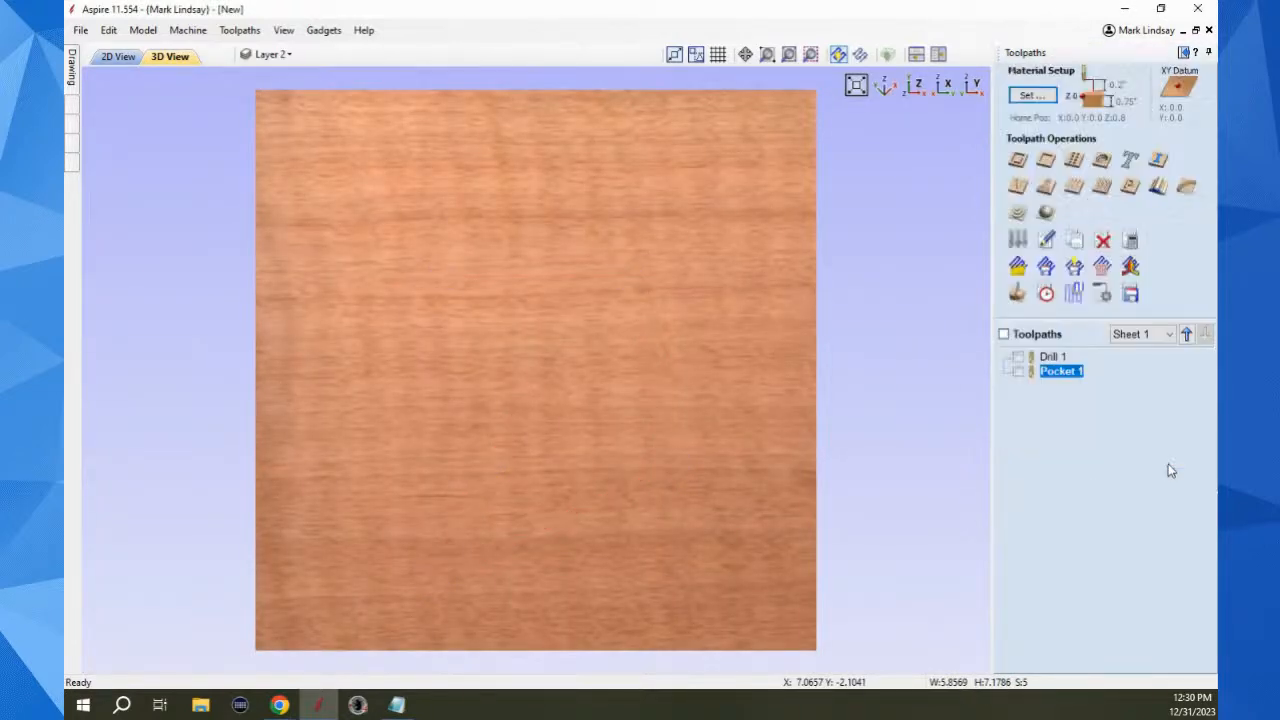
left_click(115, 56)
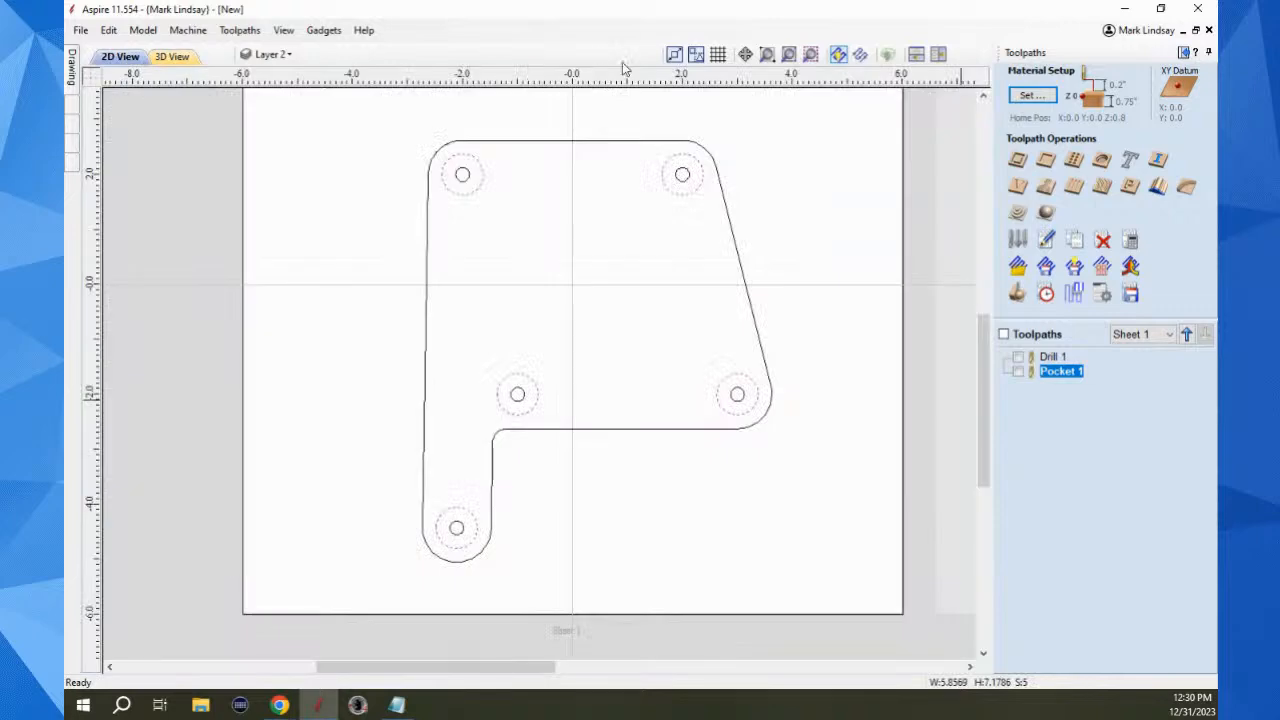
Start a 2D profile toolpath on the part's outer boundary with a cut depth of 0.75 inches
left_click_drag(609, 121, 553, 212)
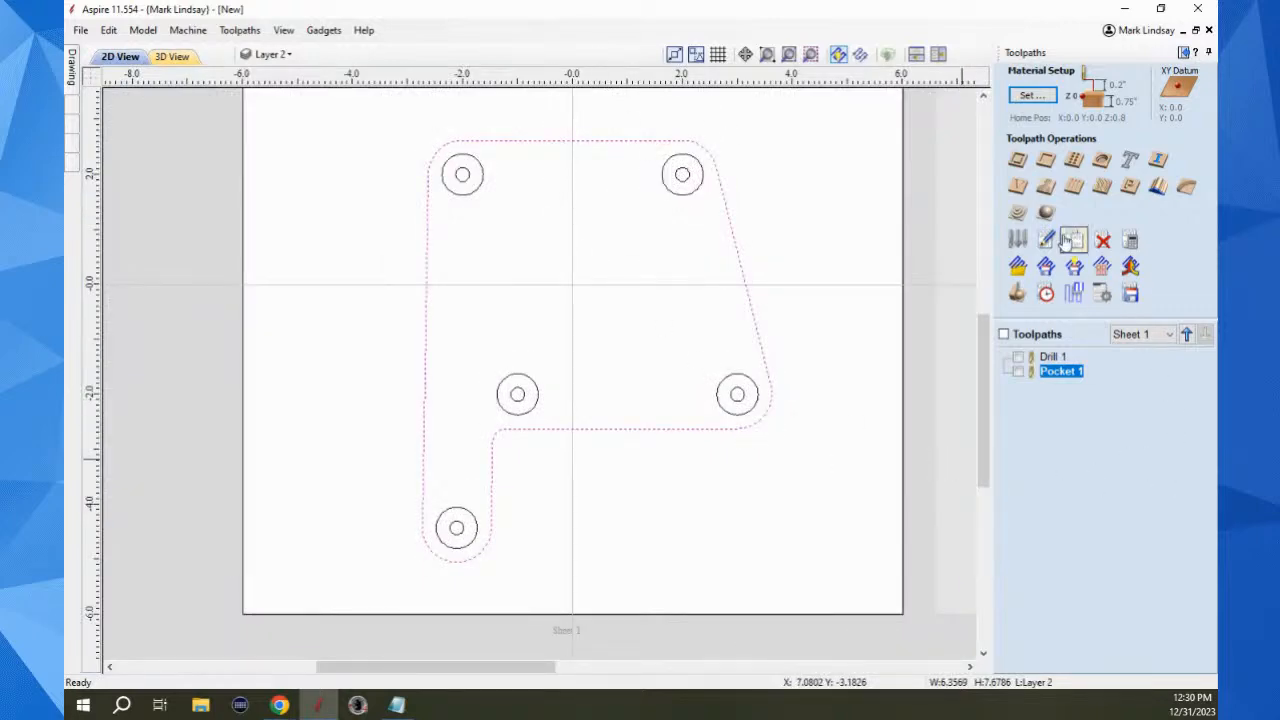
left_click(1018, 161)
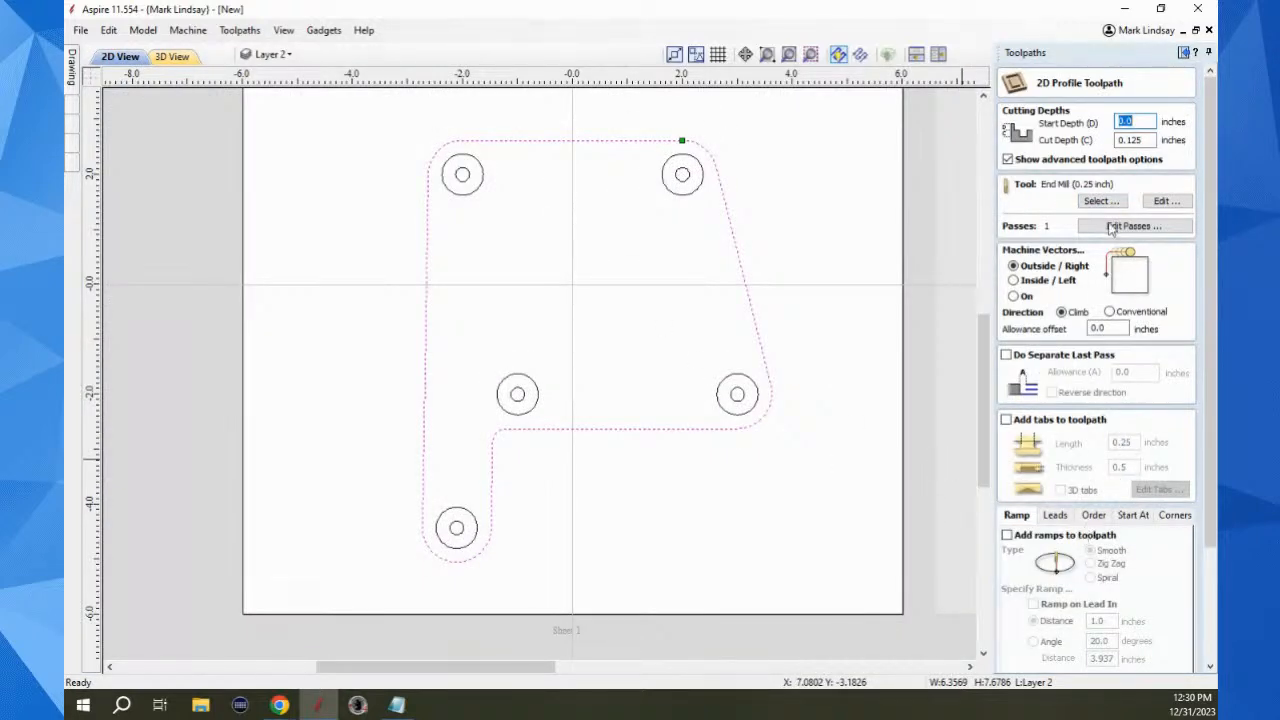
key("Tab")
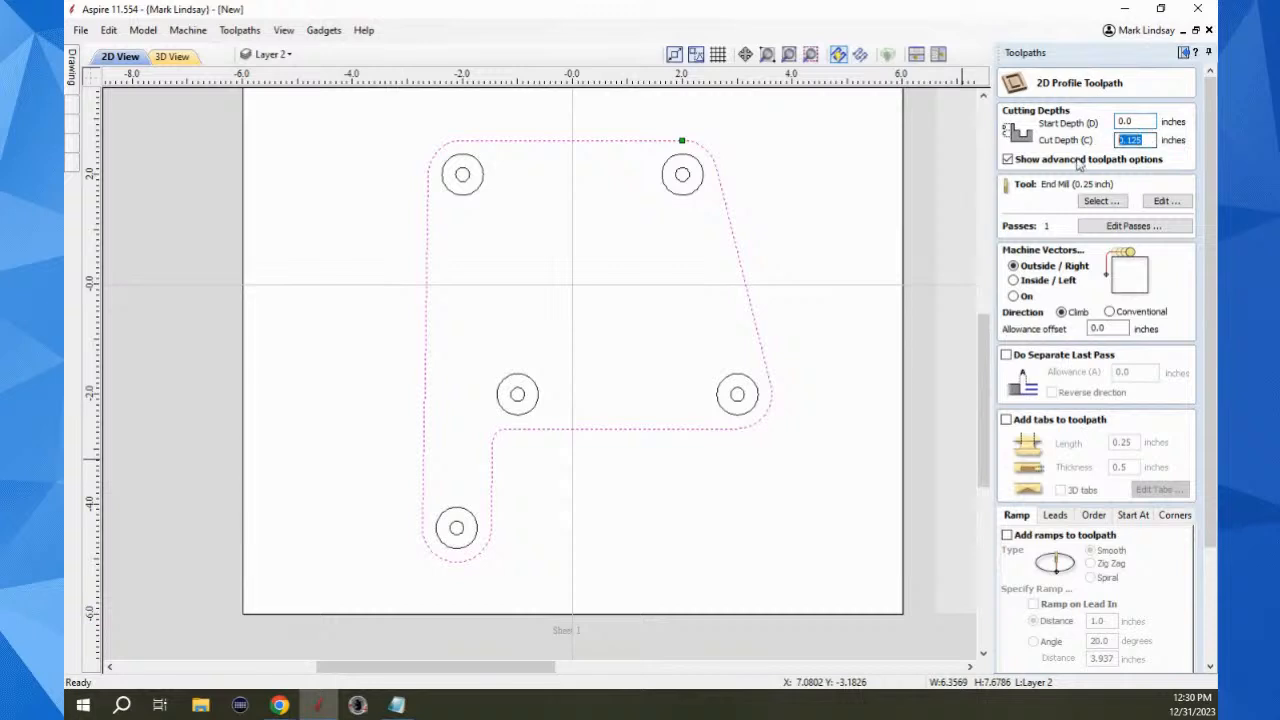
type("2.75")
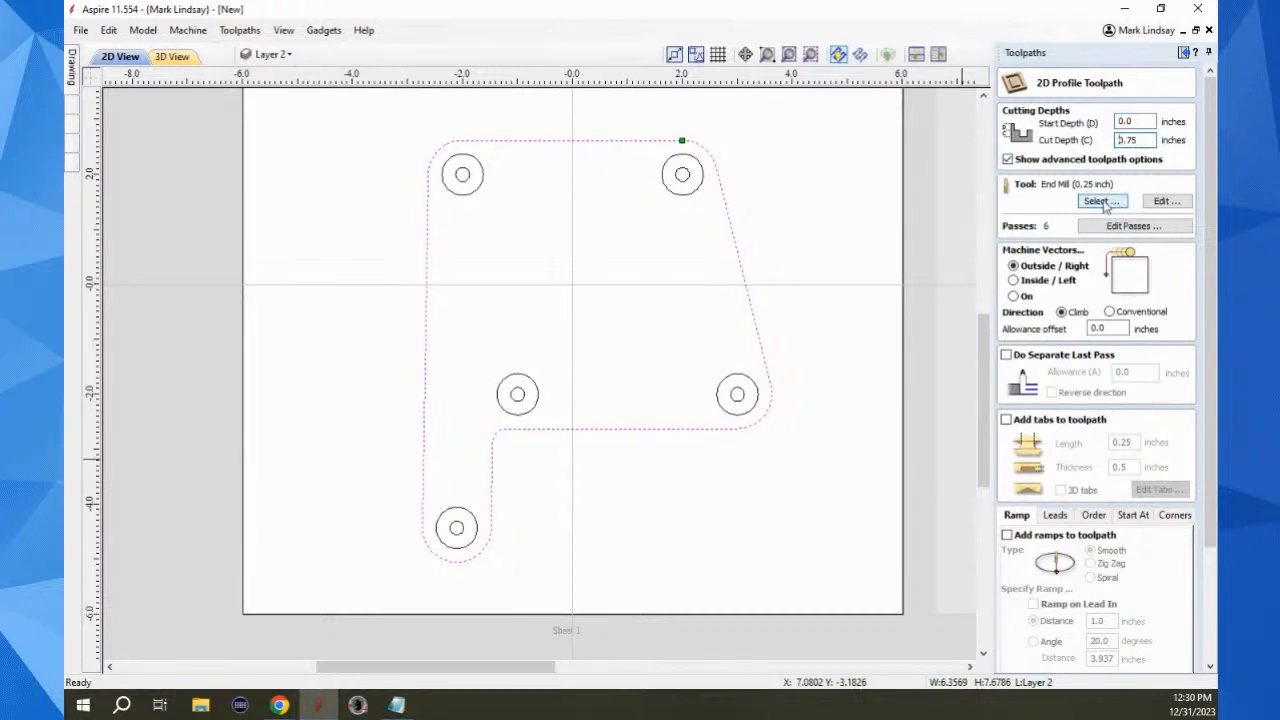
Set the profile cut to a single pass and calculate the Profile 1 toolpath outside the boundary
left_click(1120, 226)
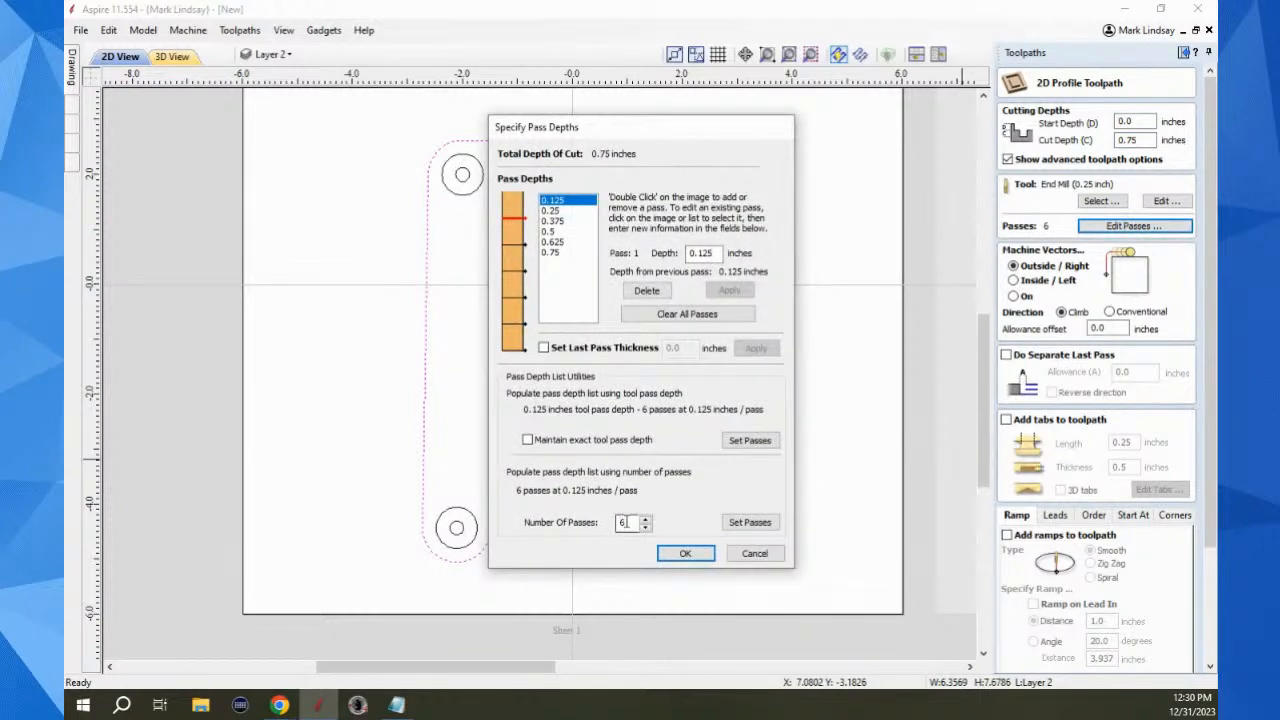
type("1")
left_click(752, 524)
left_click(685, 554)
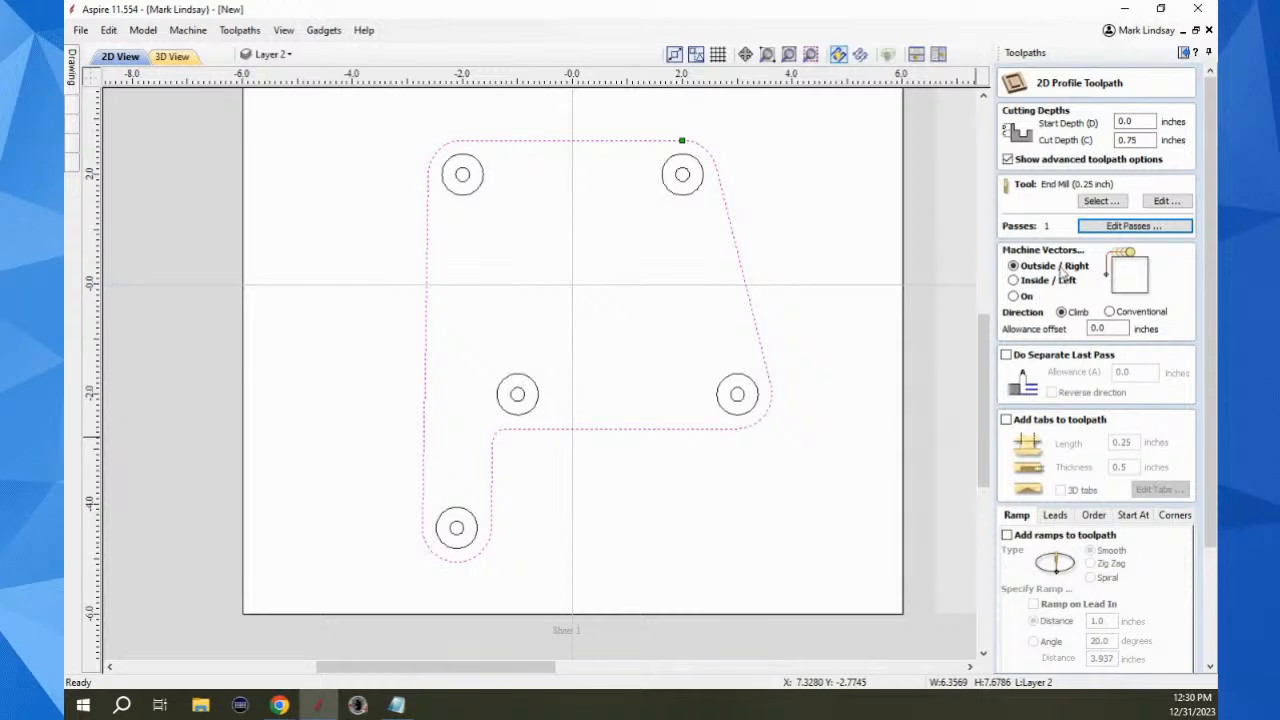
scroll(1162, 330, "down", 3)
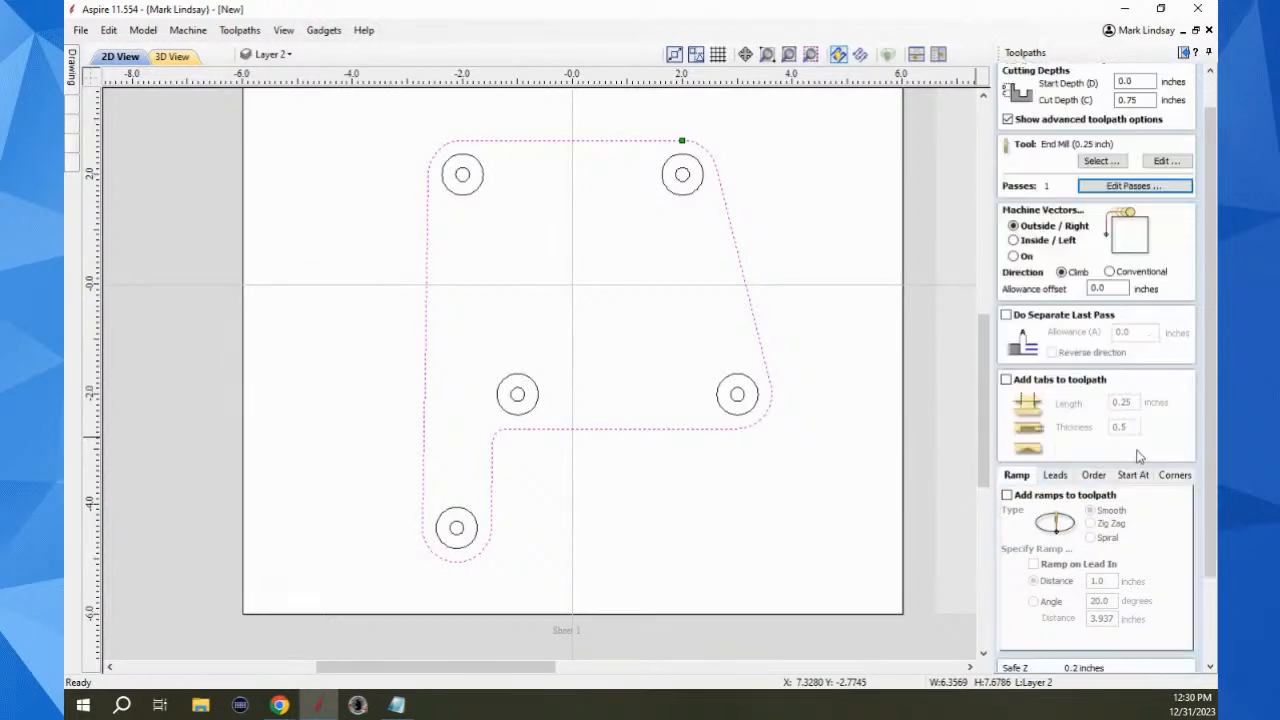
scroll(1090, 600, "down", 2)
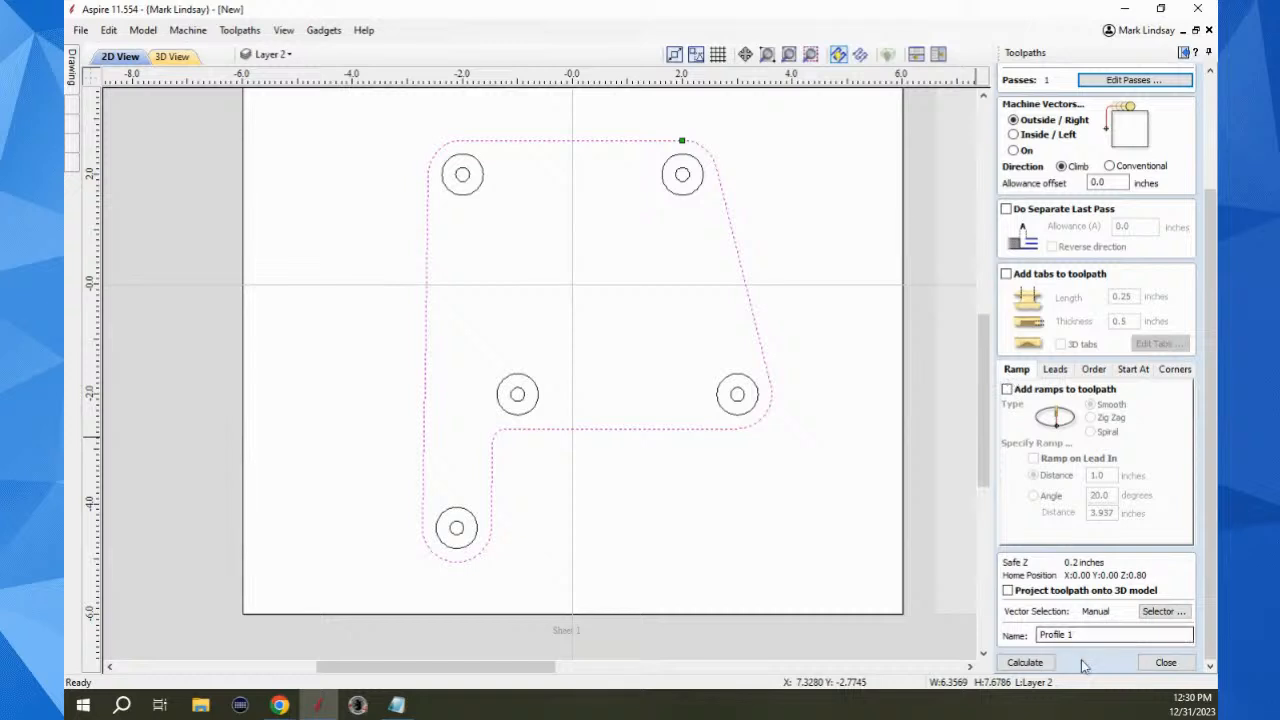
left_click(1031, 666)
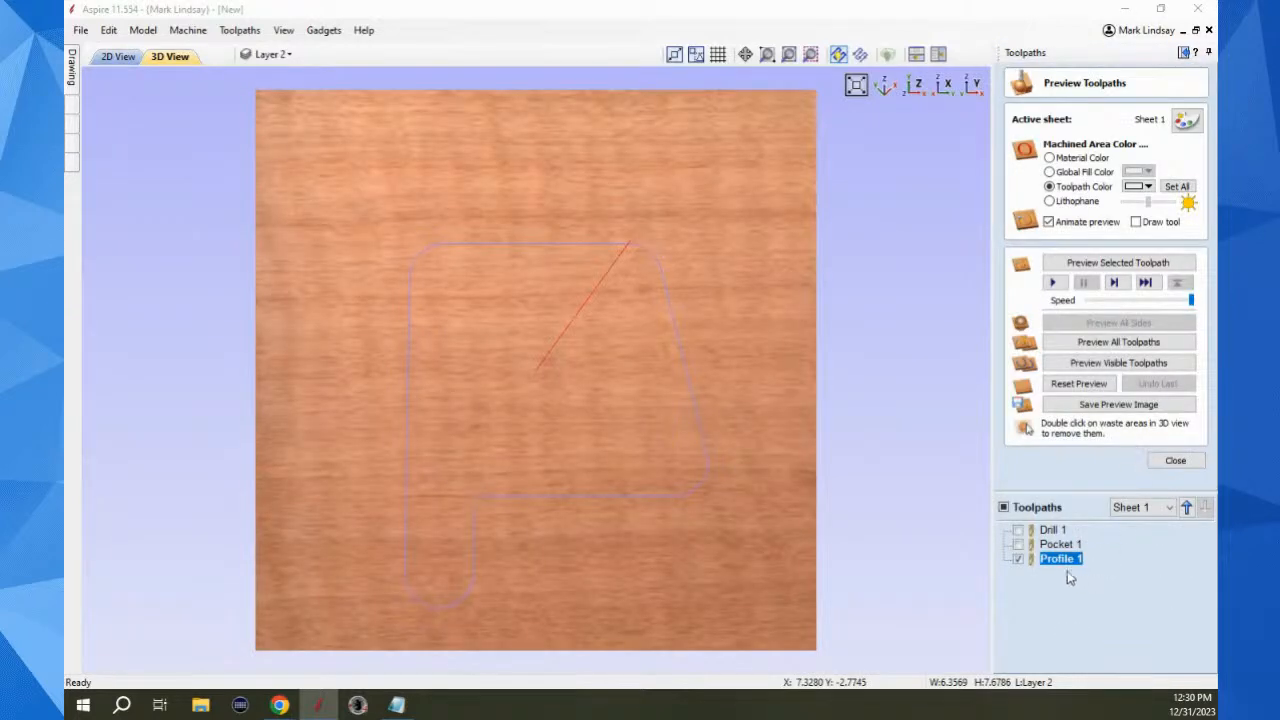
Preview all toolpaths, remove the waste material around the part and inspect the cut-out part in 3D
left_click(1118, 343)
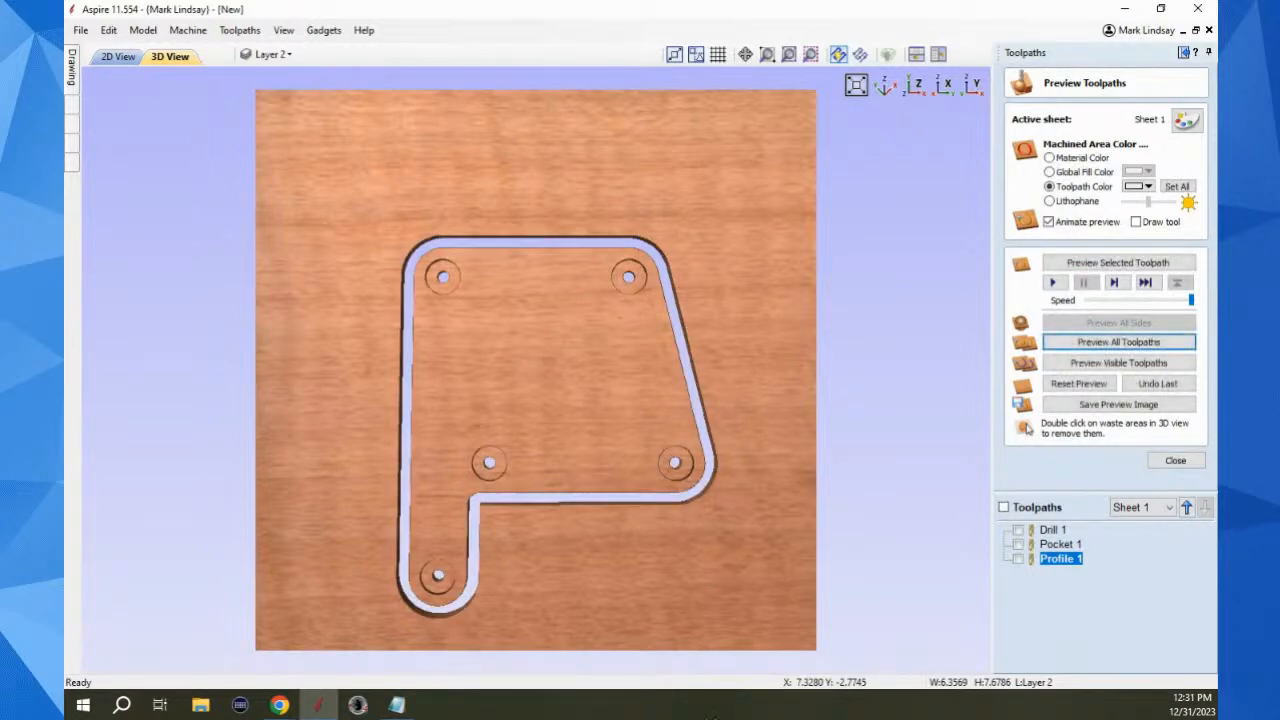
double_click(683, 589)
mouse_move(550, 433)
left_mouse_down()
mouse_move(538, 293)
mouse_move(567, 424)
left_mouse_up()
scroll(489, 518, "up", 3)
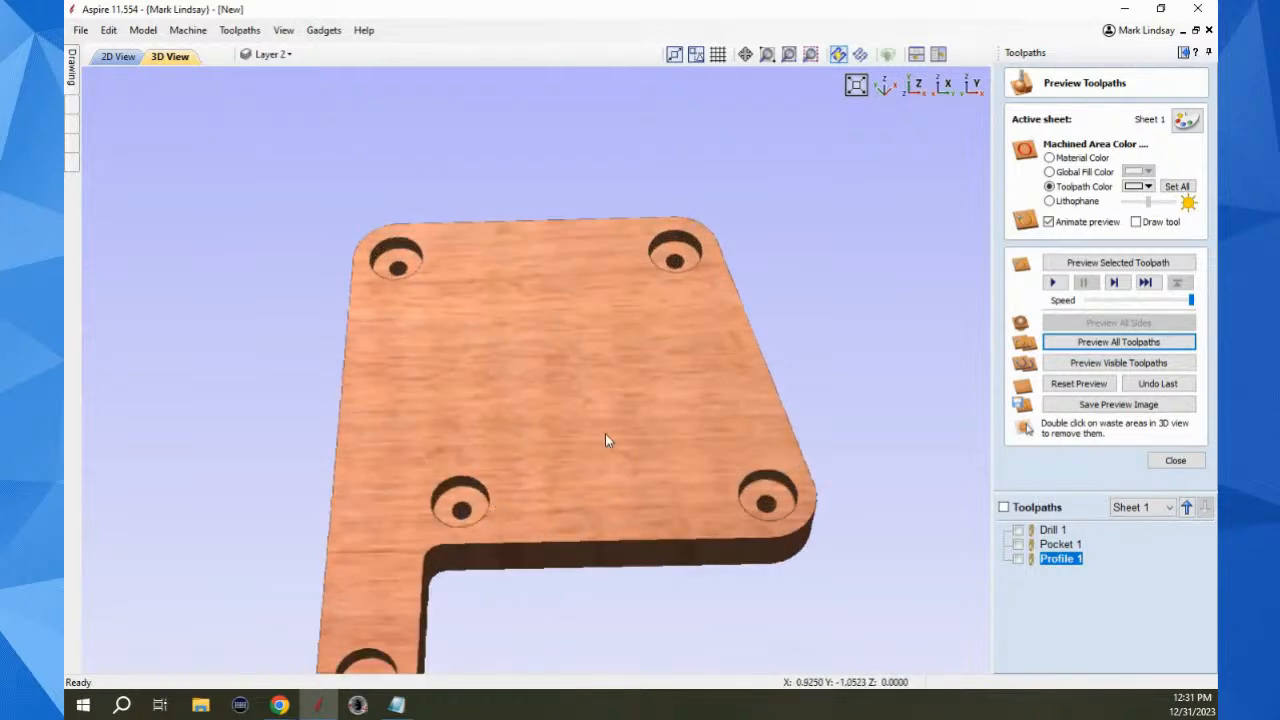
scroll(605, 433, "down", 1)
left_click_drag(610, 357, 686, 528)
left_click_drag(564, 506, 554, 349)
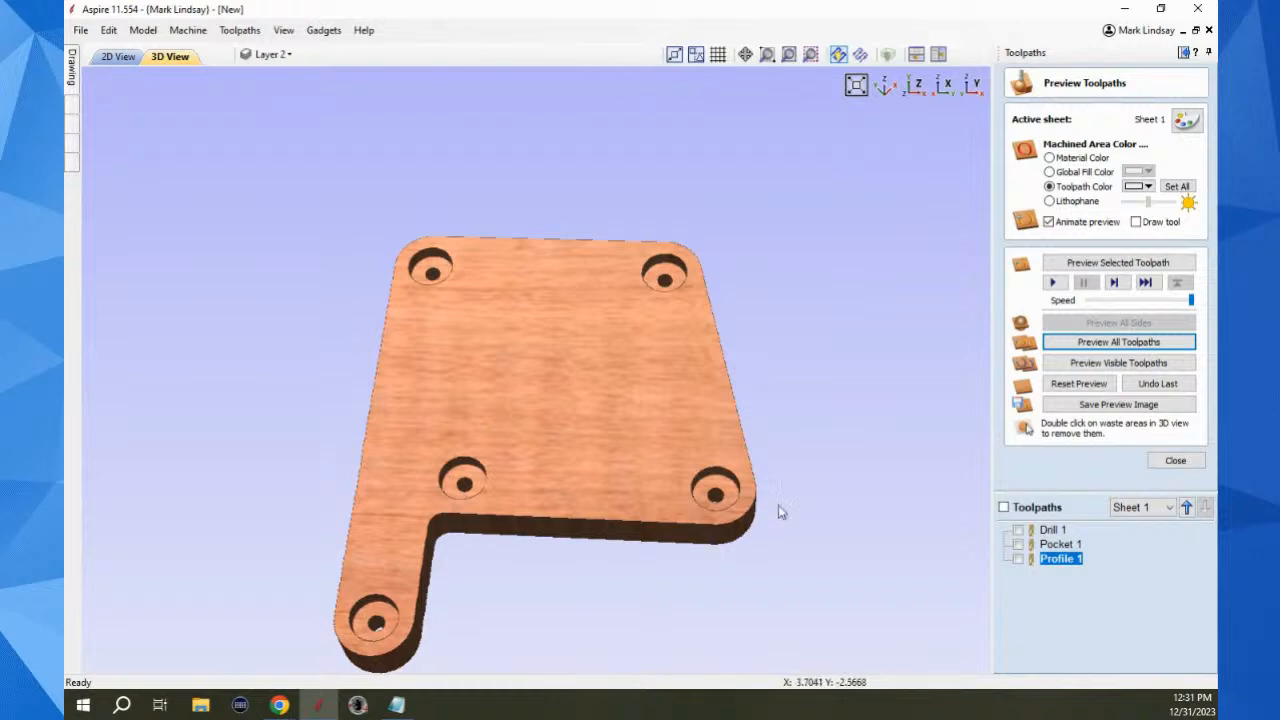
left_click_drag(497, 389, 469, 477)
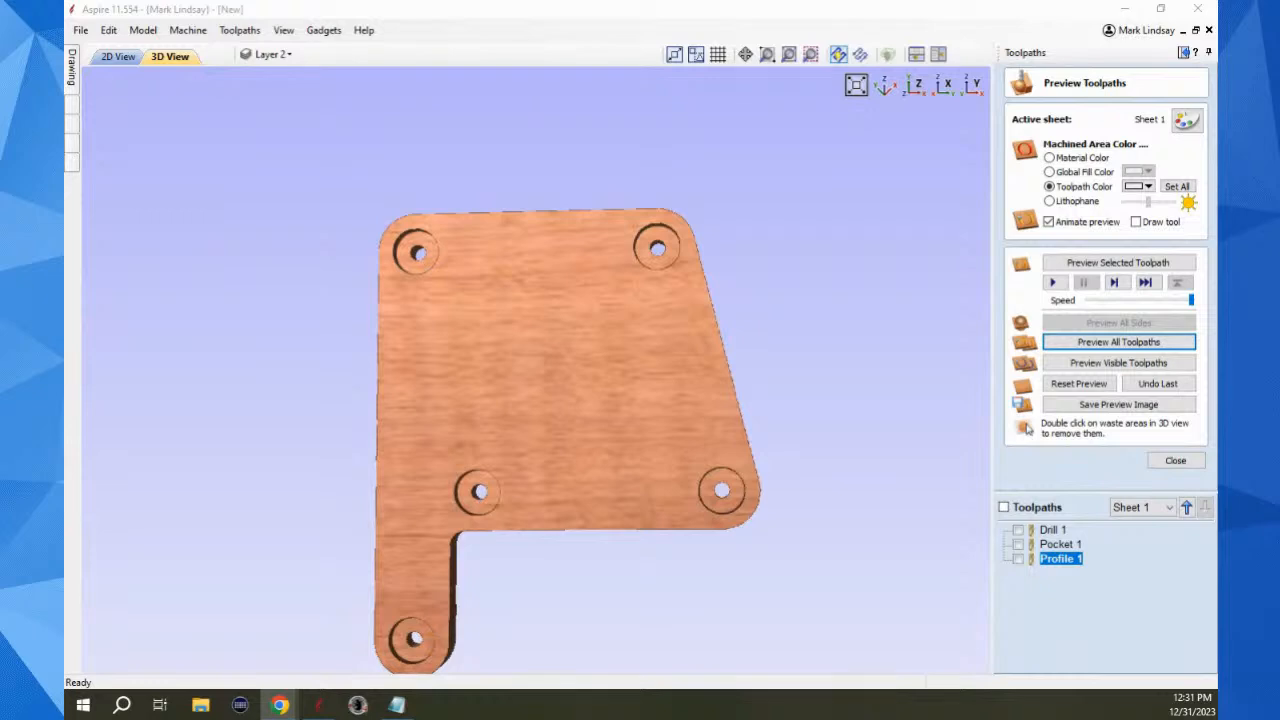
Reset the toolpath preview and return to the 2D view with the drawing tools shown and nothing selected
left_click(1097, 386)
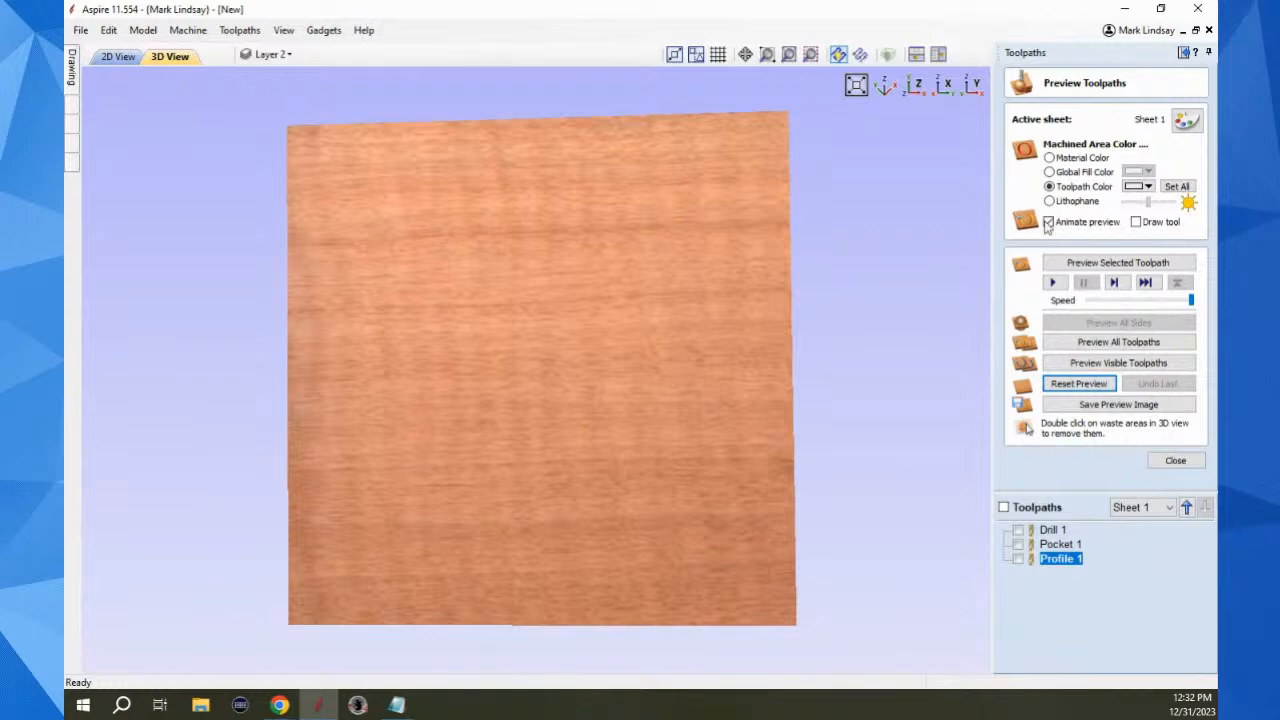
left_click(914, 85)
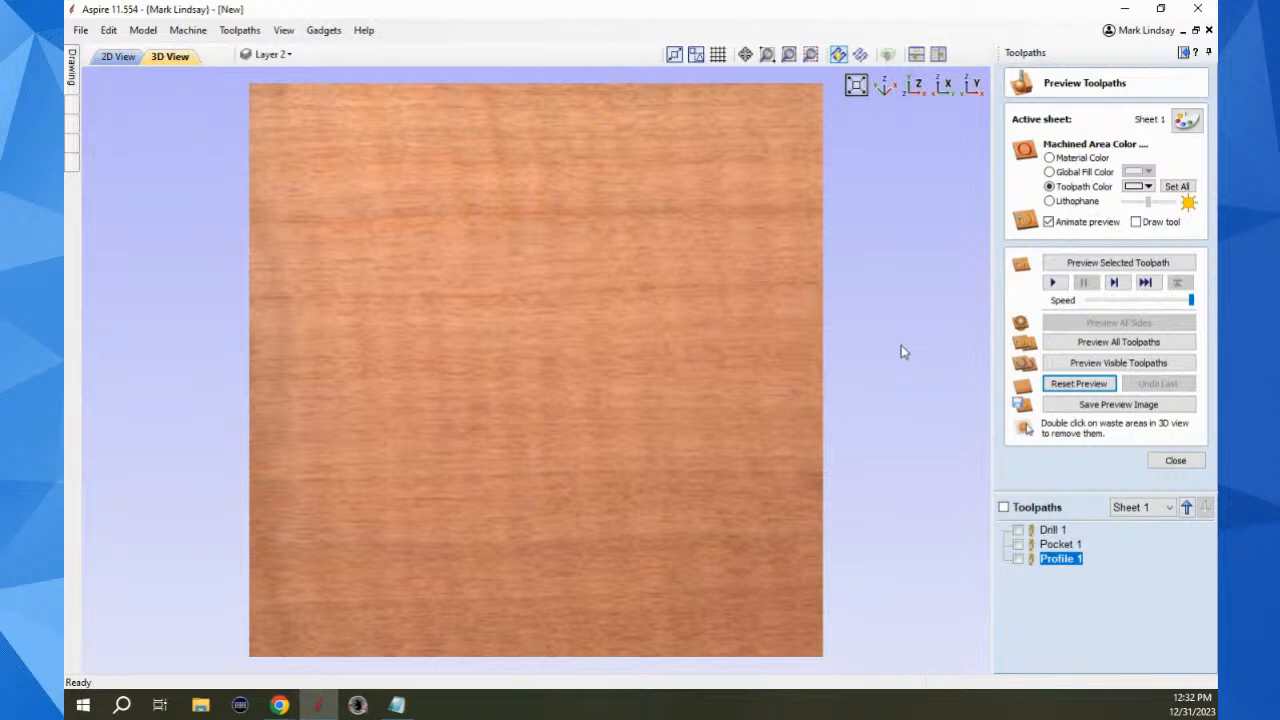
scroll(901, 350, "down", 2)
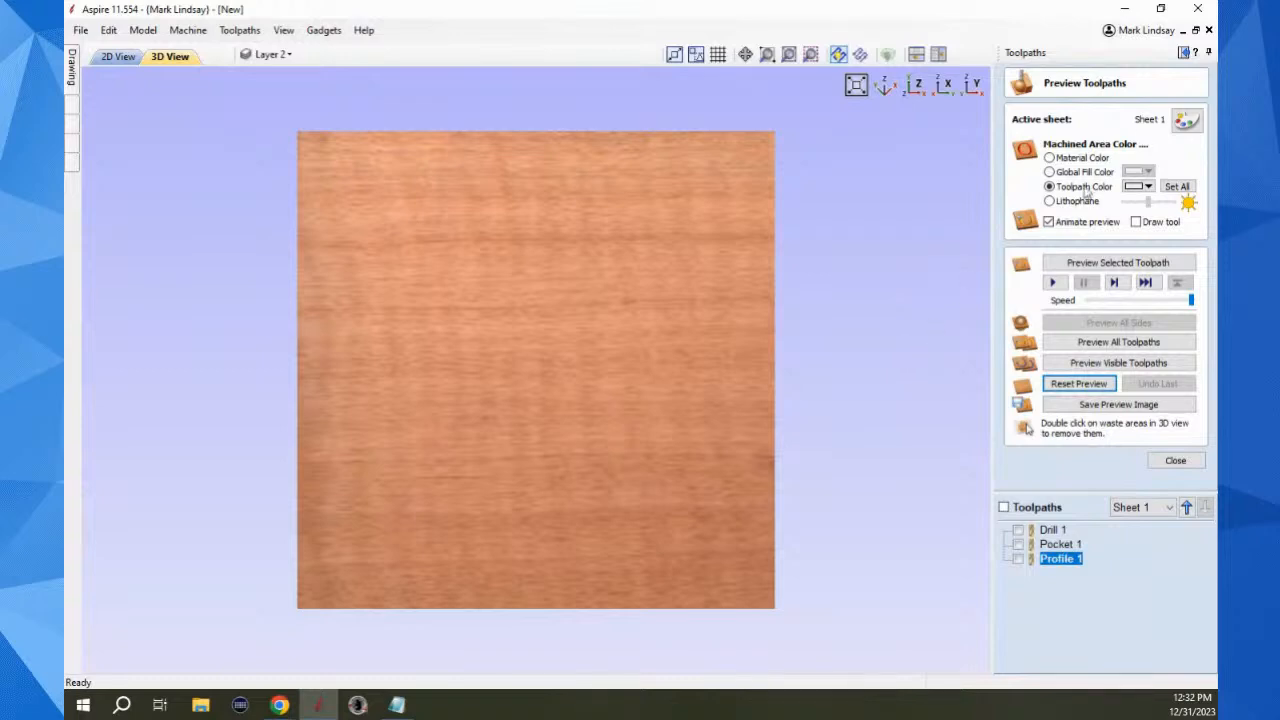
left_click(1183, 53)
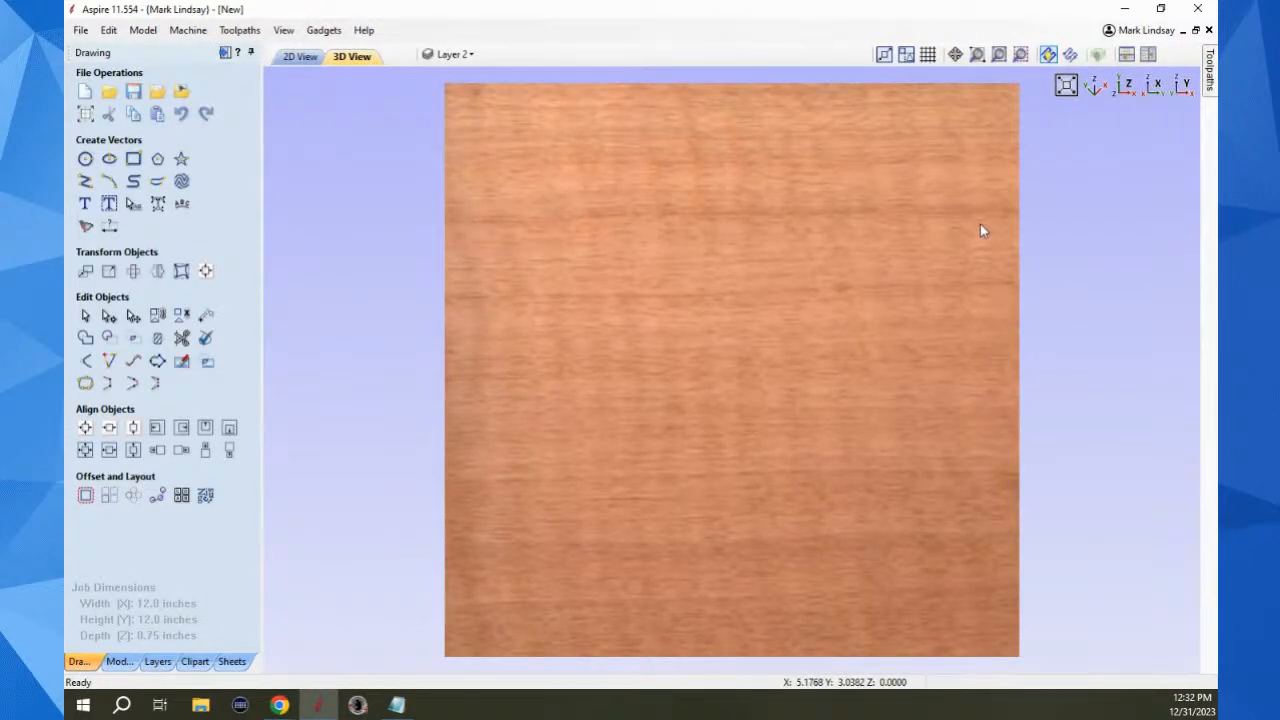
left_click(298, 58)
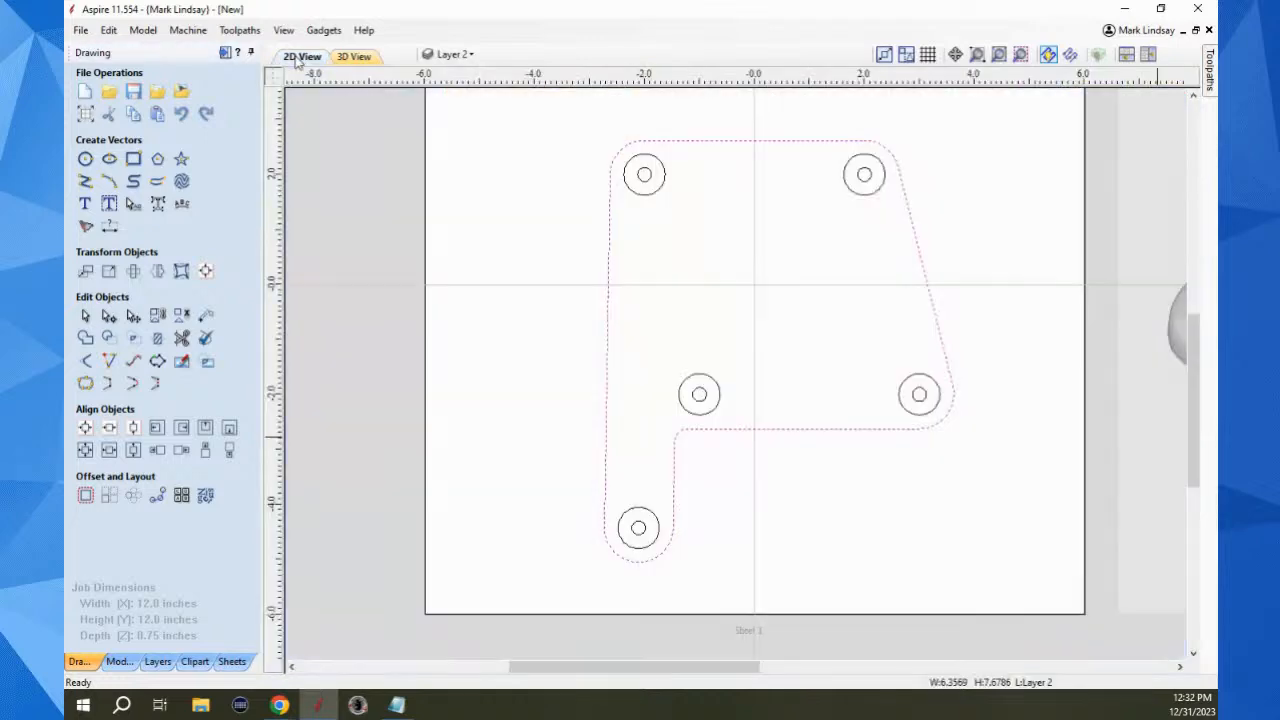
left_click(792, 284)
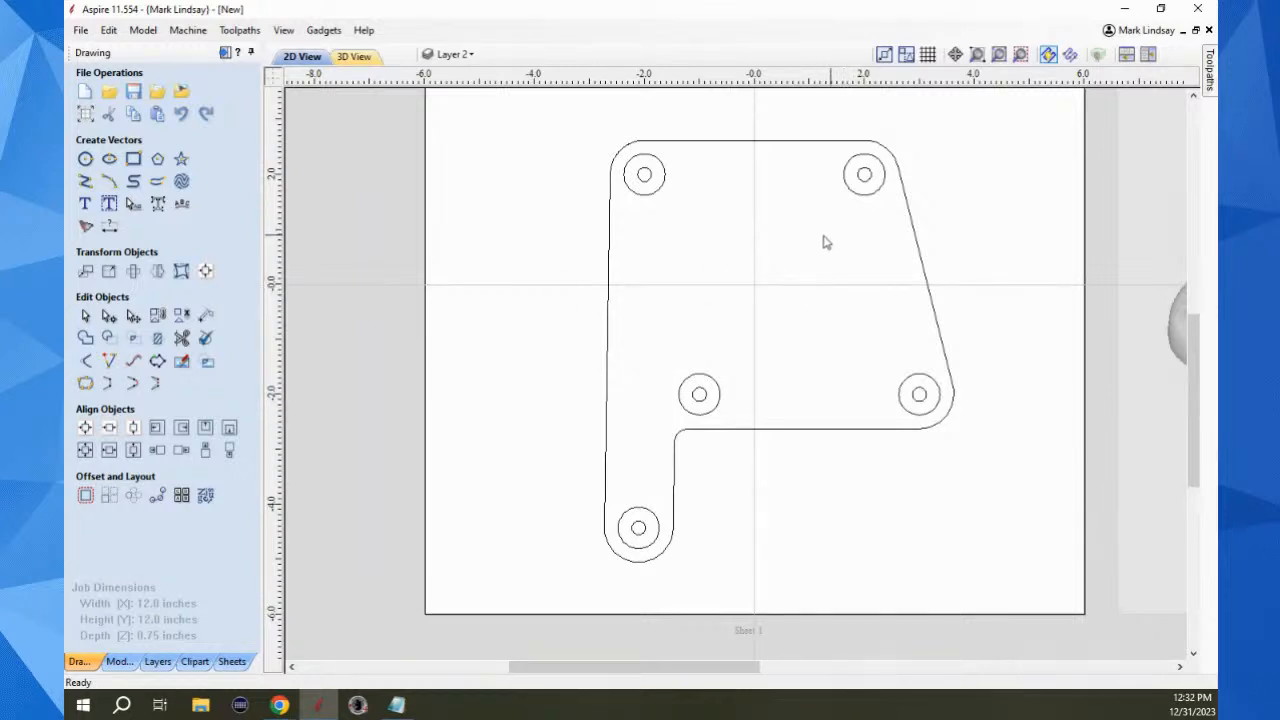
Review the Vector Boundary options for the part's outer boundary without creating a new one
left_click(810, 436)
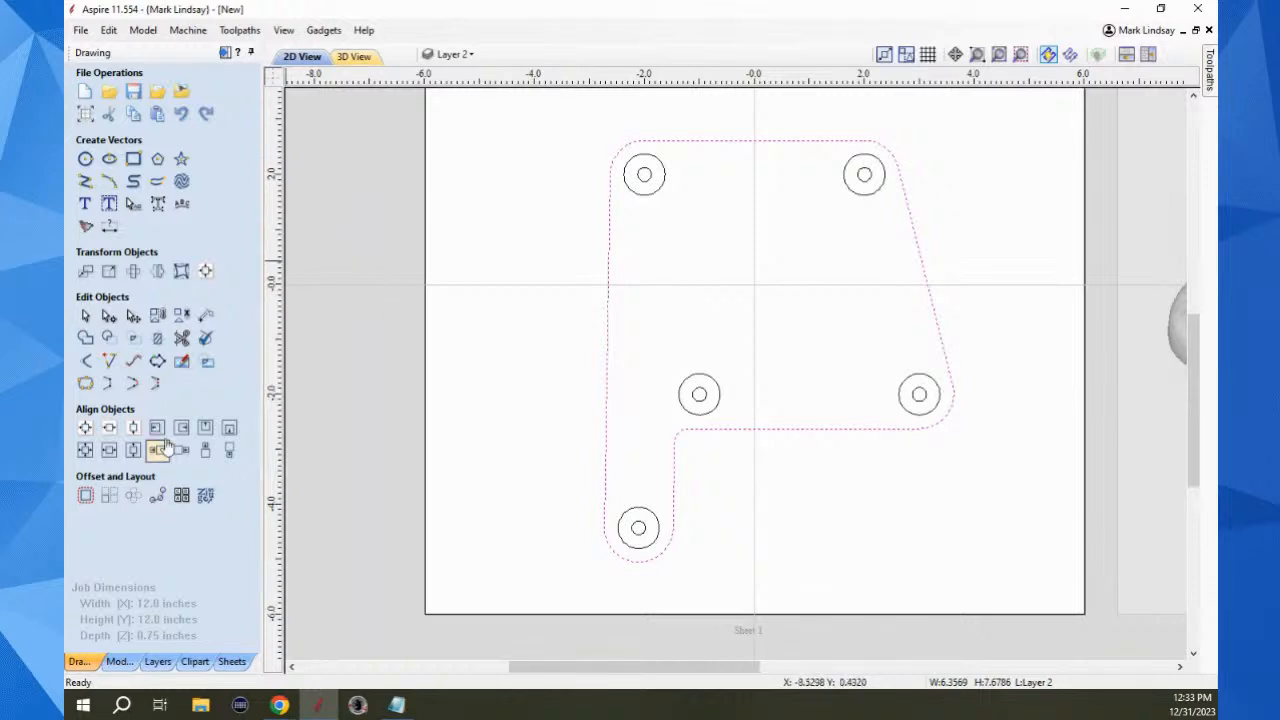
left_click(164, 369)
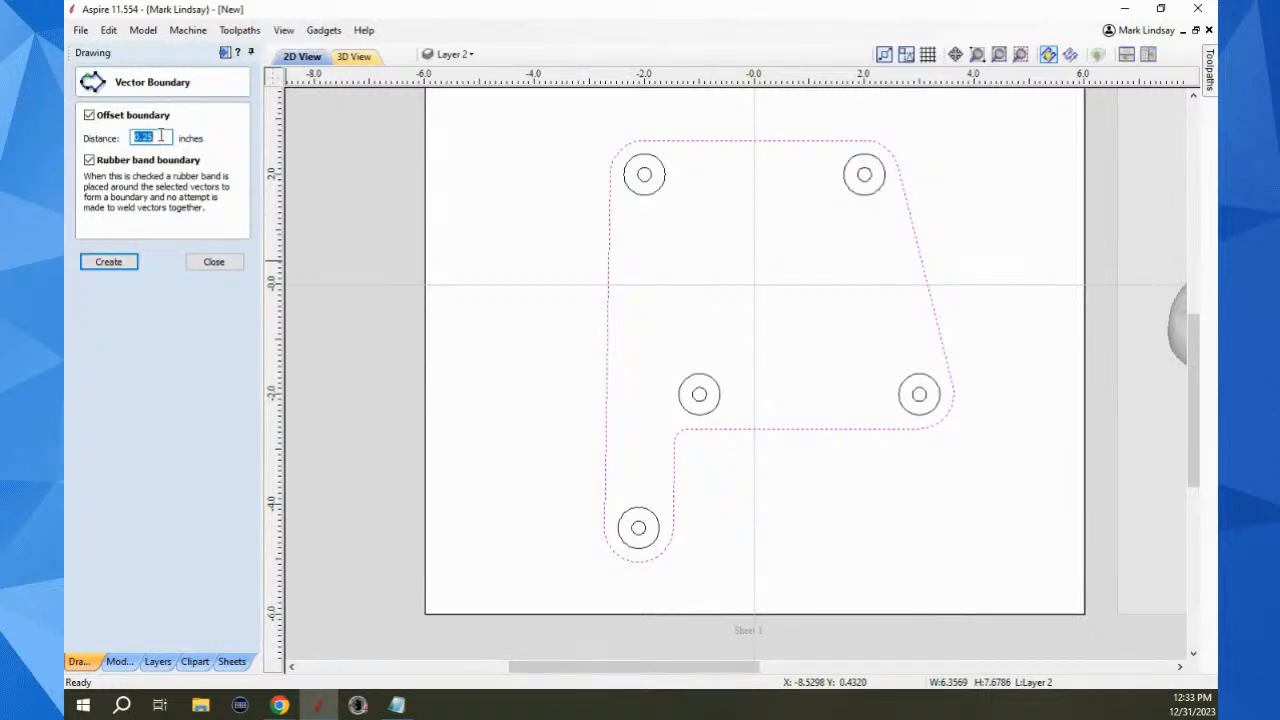
left_click(234, 265)
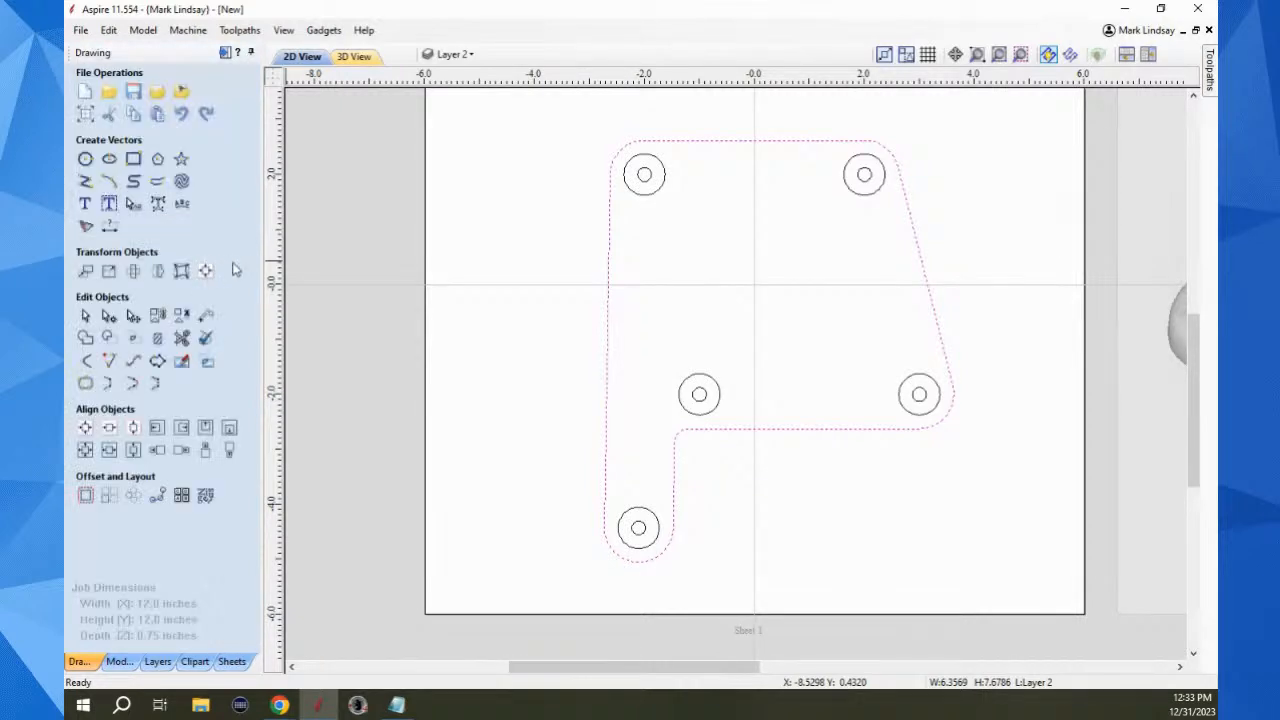
left_click(713, 304)
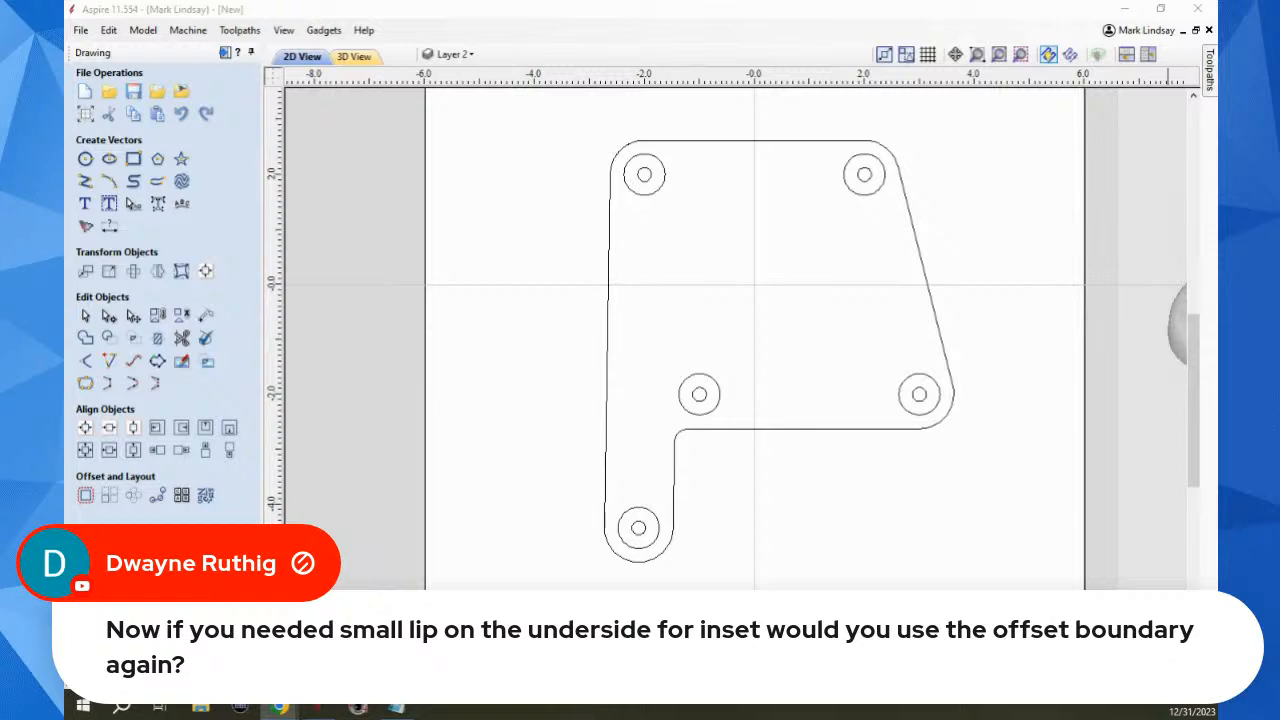
scroll(700, 428, "up", 3)
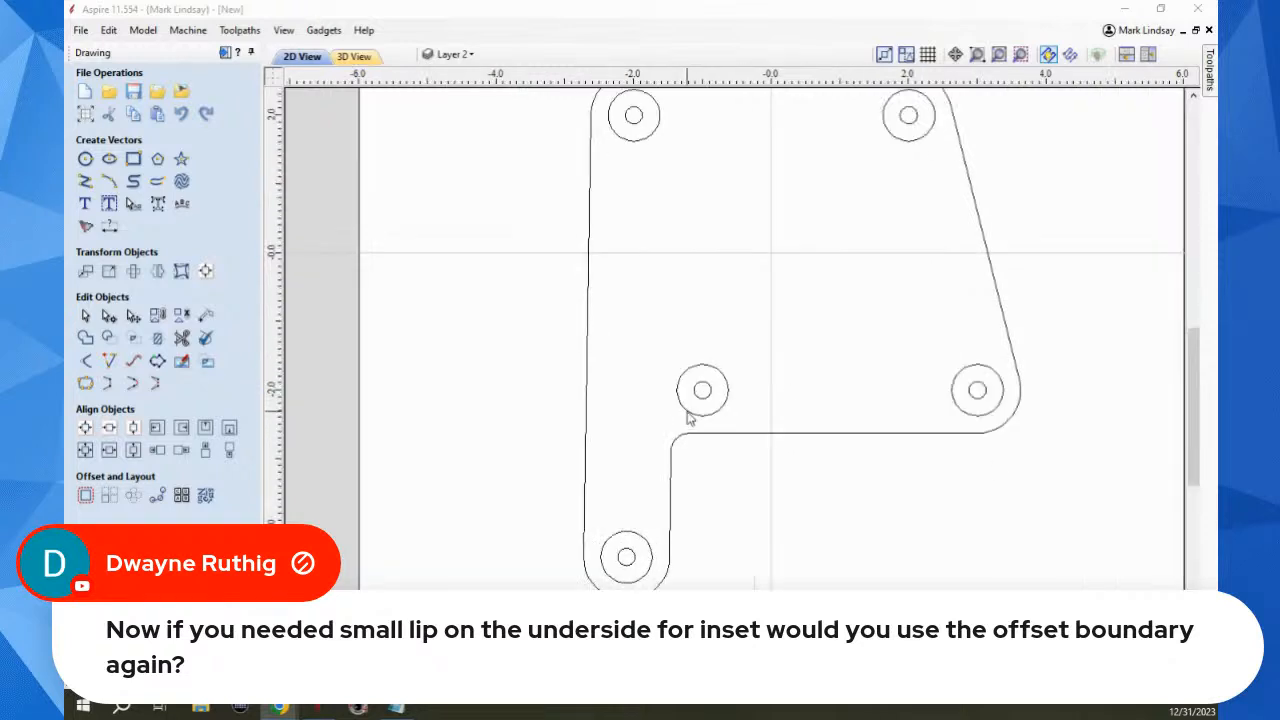
scroll(700, 428, "up", 3)
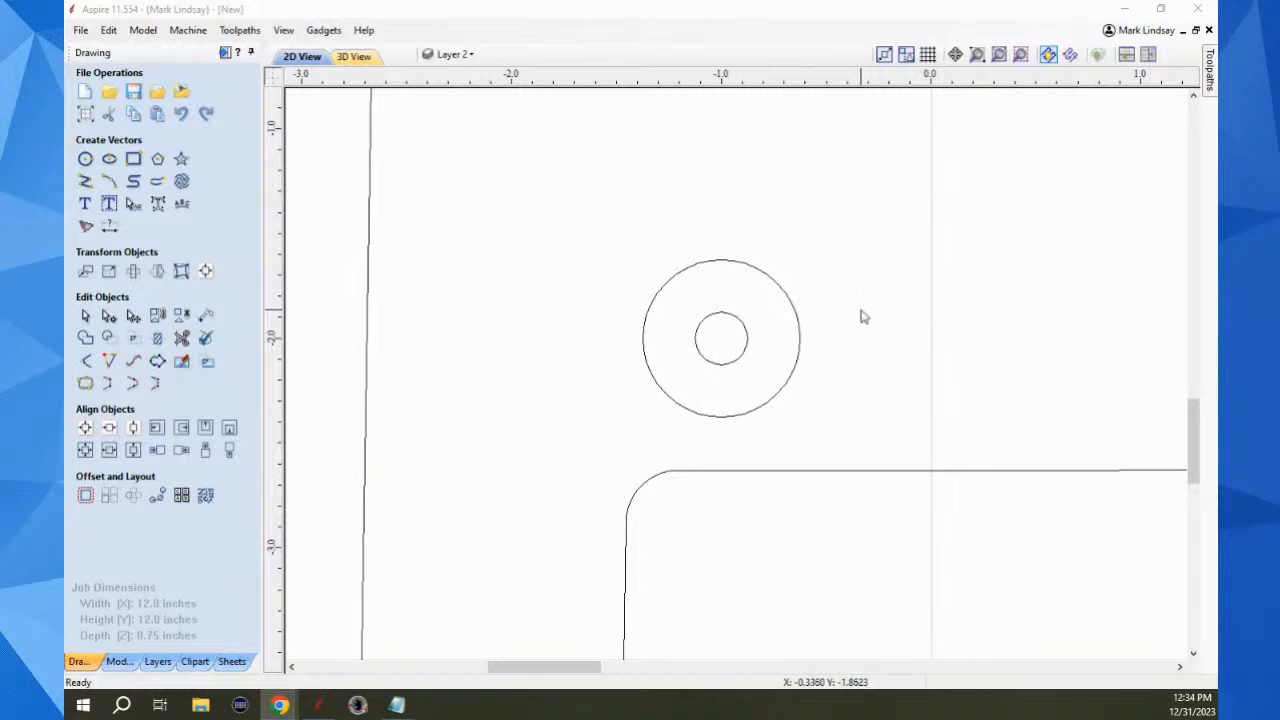
scroll(860, 314, "down", 3)
scroll(826, 320, "down", 3)
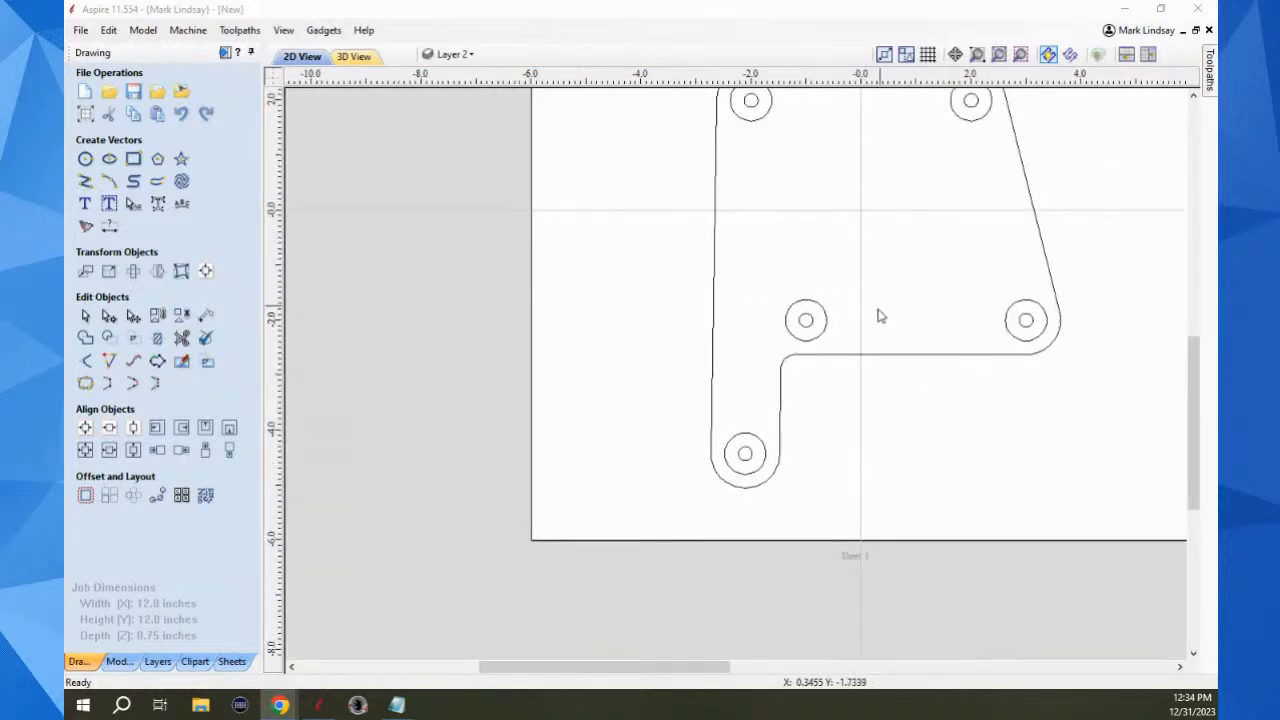
Try a rubber band vector boundary with an offset of -0.125 inches on the part outline, and undo it
left_click(856, 360)
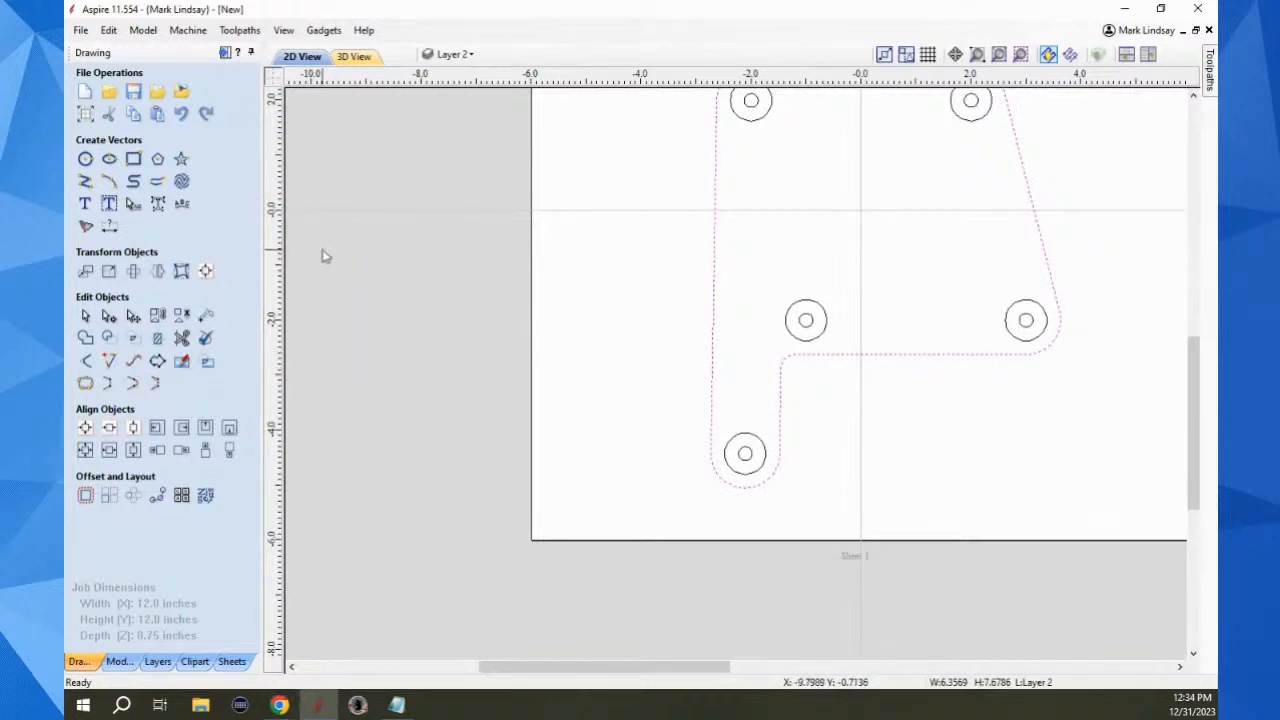
left_click(157, 362)
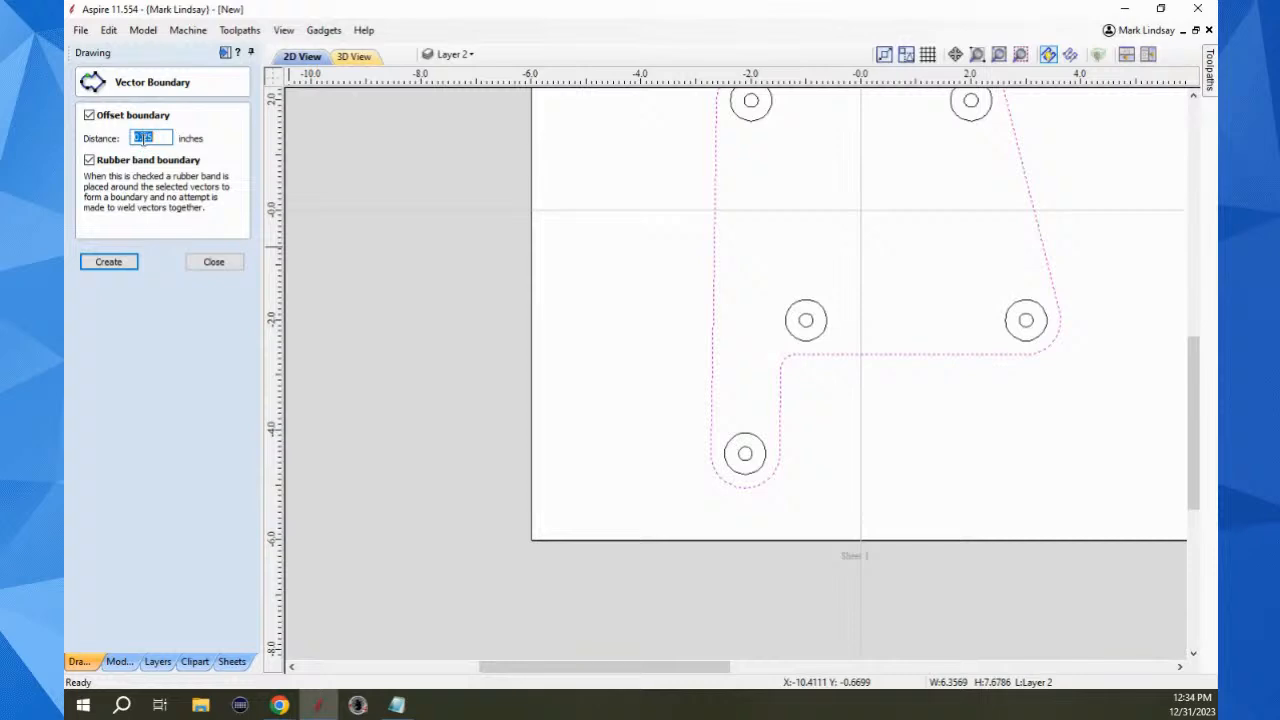
left_click(146, 138)
left_click(141, 137)
type("1")
left_click(104, 263)
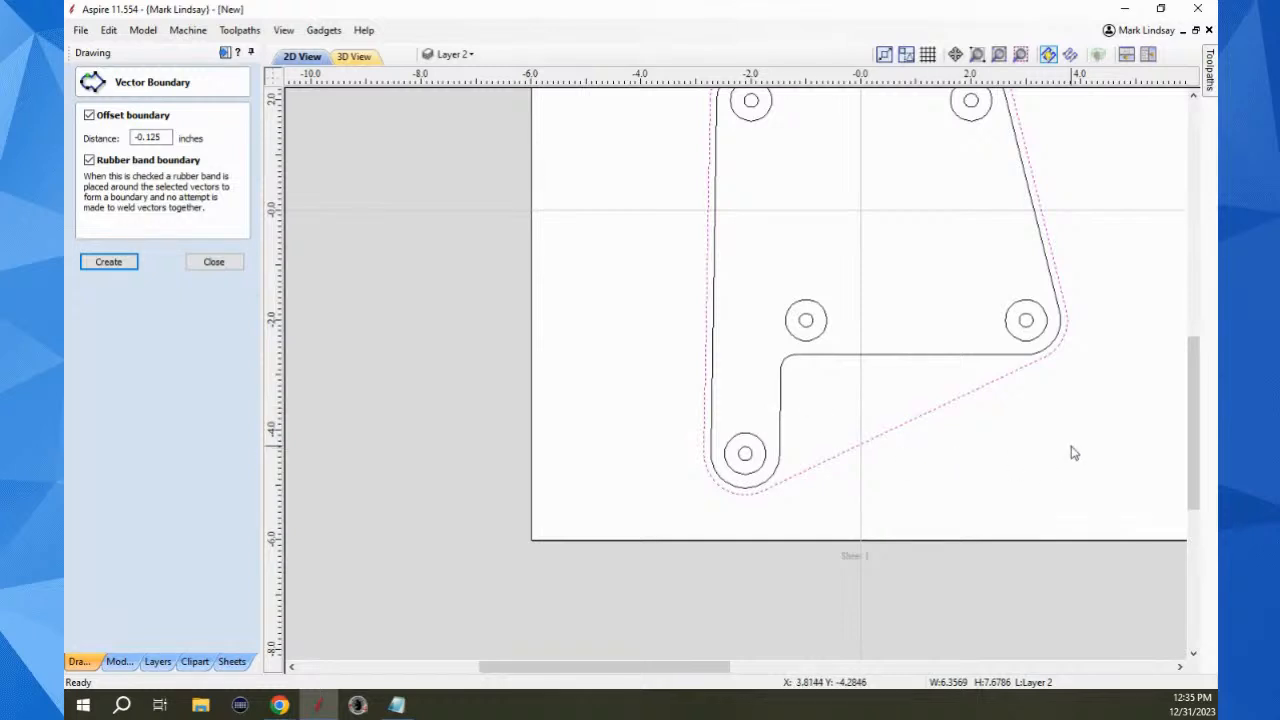
left_click(212, 264)
key("ctrl+z")
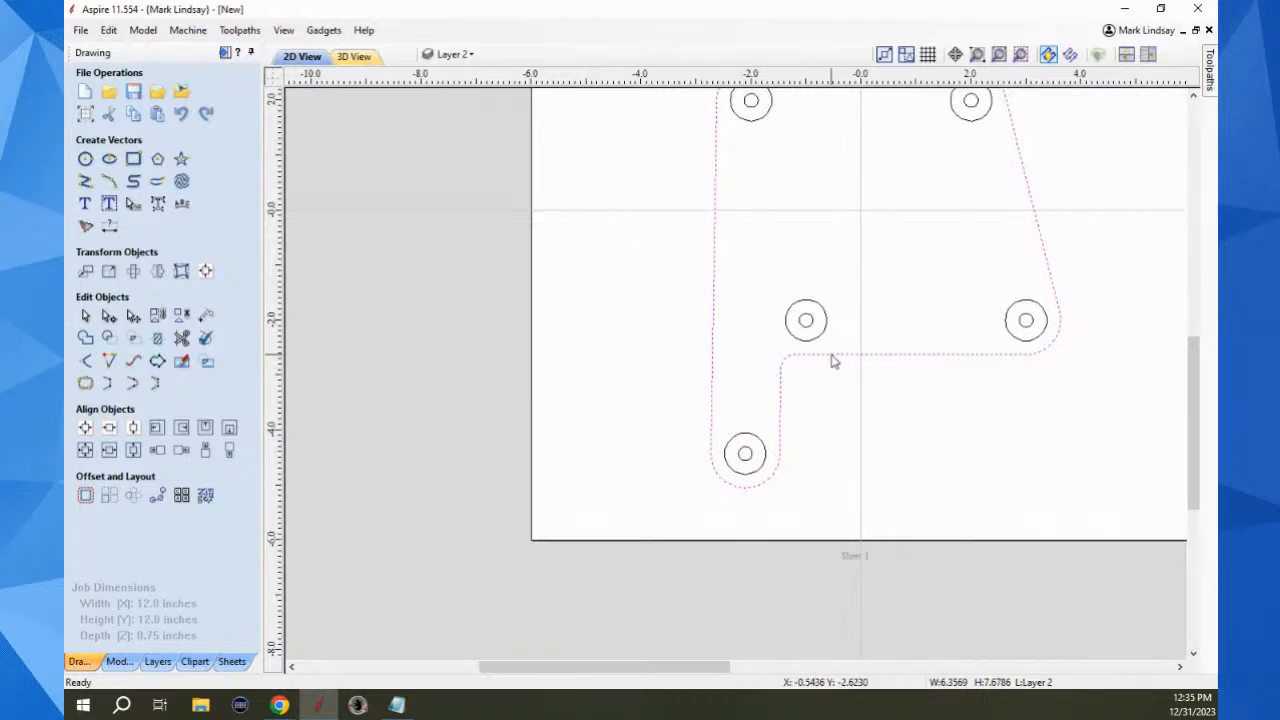
Offset the part's outer boundary inwards with a distance of -.125 inches and the new vector selected
left_click(86, 497)
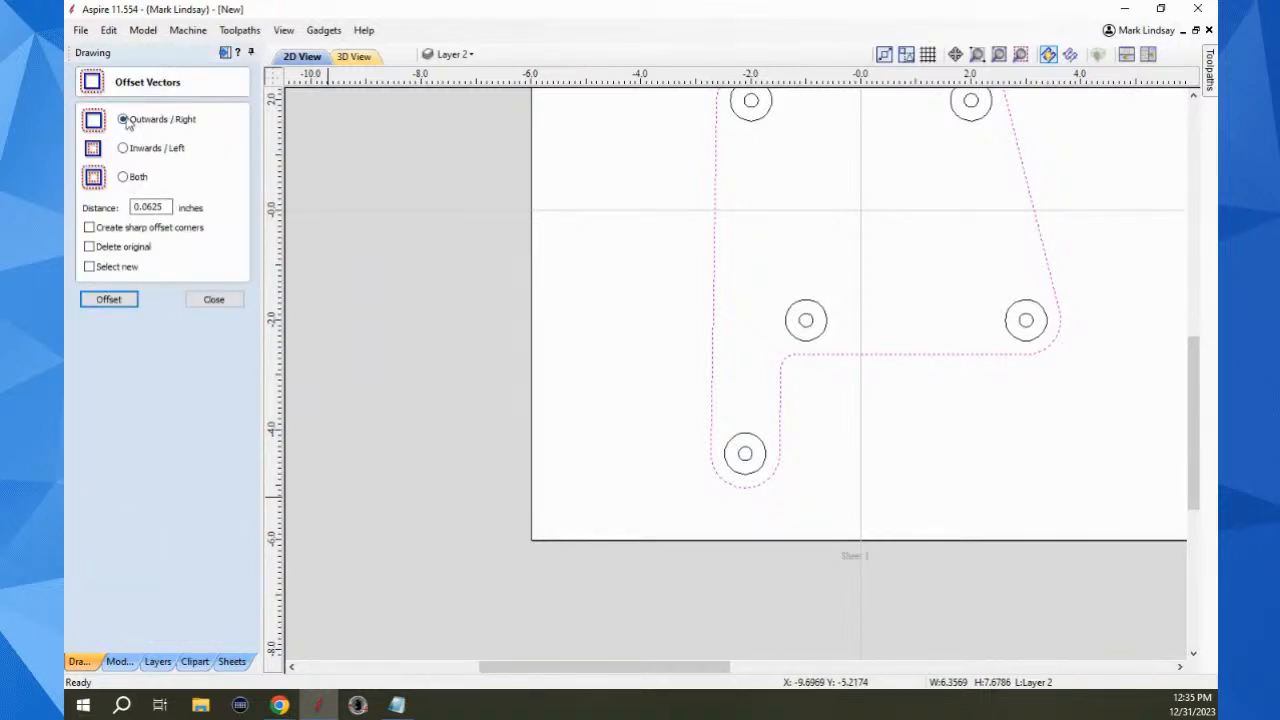
left_click(123, 149)
left_click_drag(135, 207, 191, 207)
type(".")
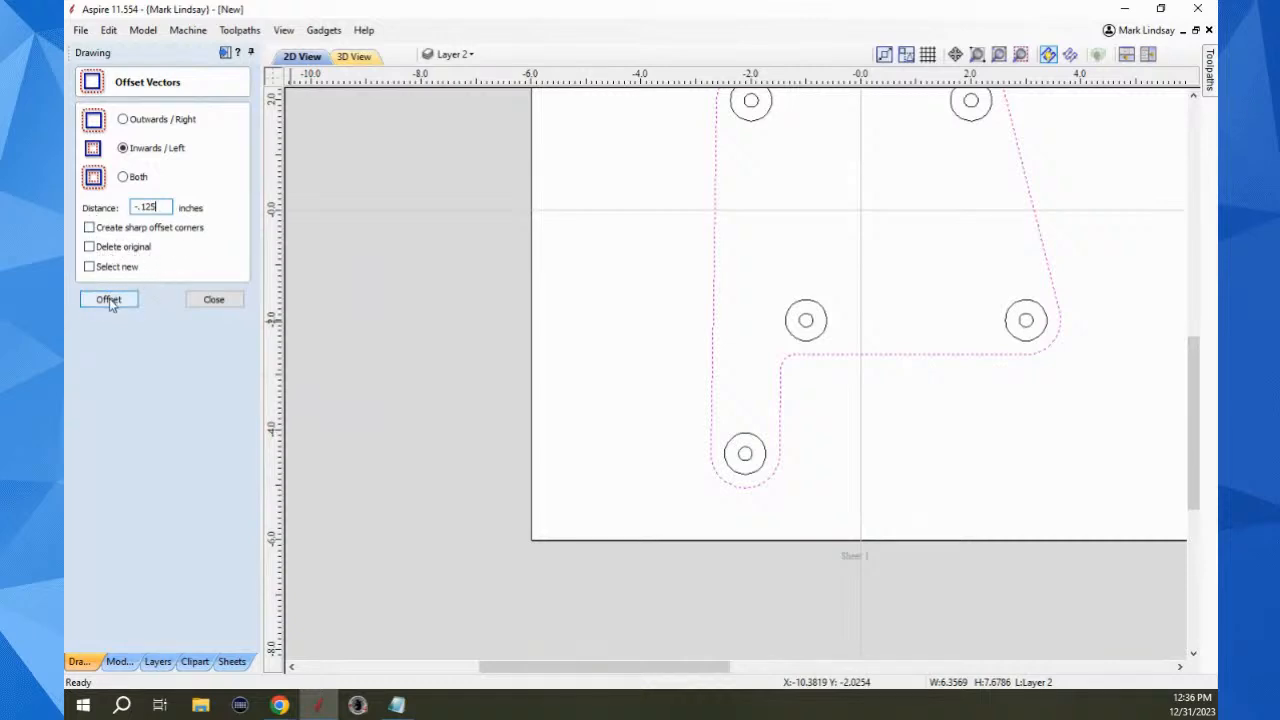
left_click(89, 266)
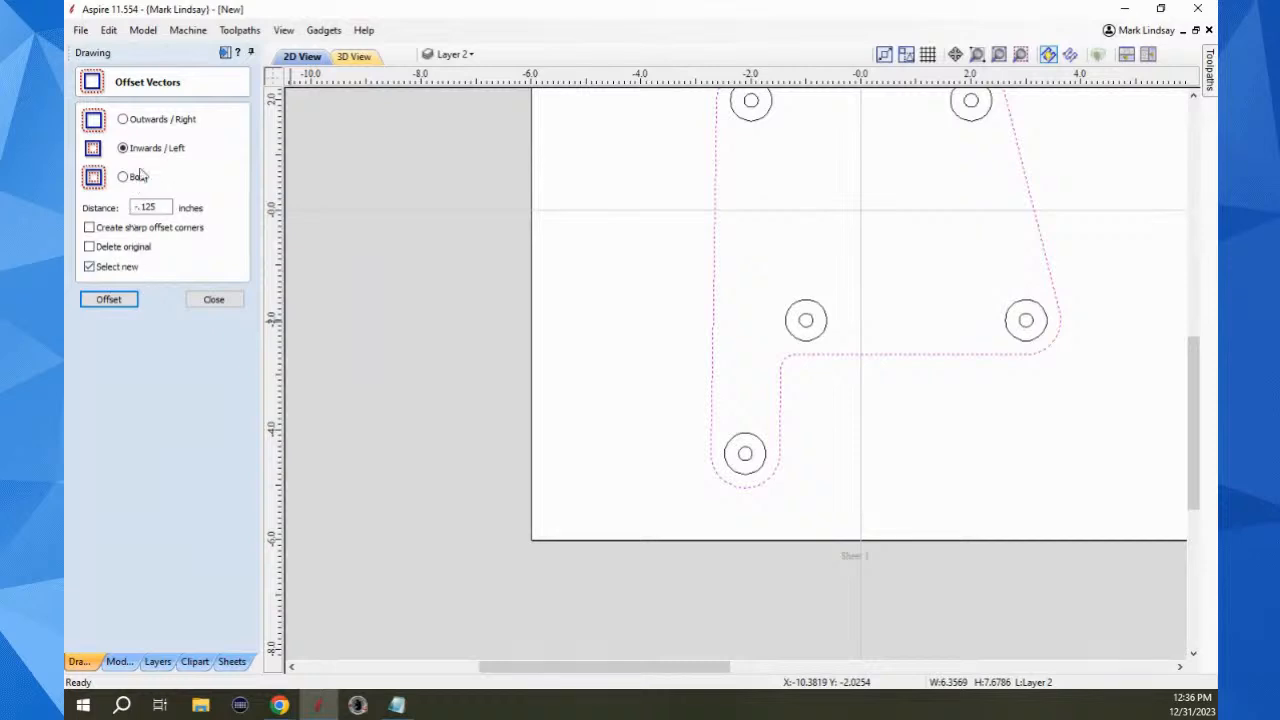
left_click(118, 302)
left_click(886, 434)
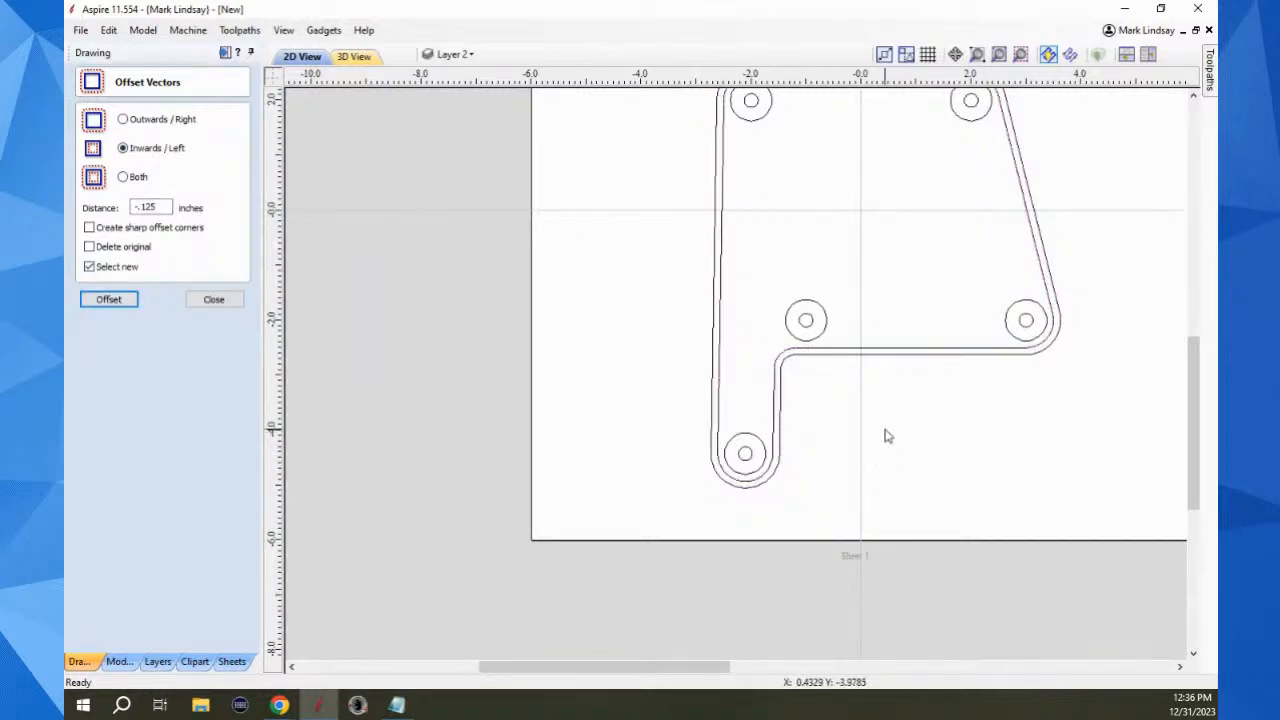
Compare the original outer outline with the inner offset by selecting each vector and both together, and close the offset settings
scroll(950, 385, "up", 2)
scroll(954, 381, "up", 1)
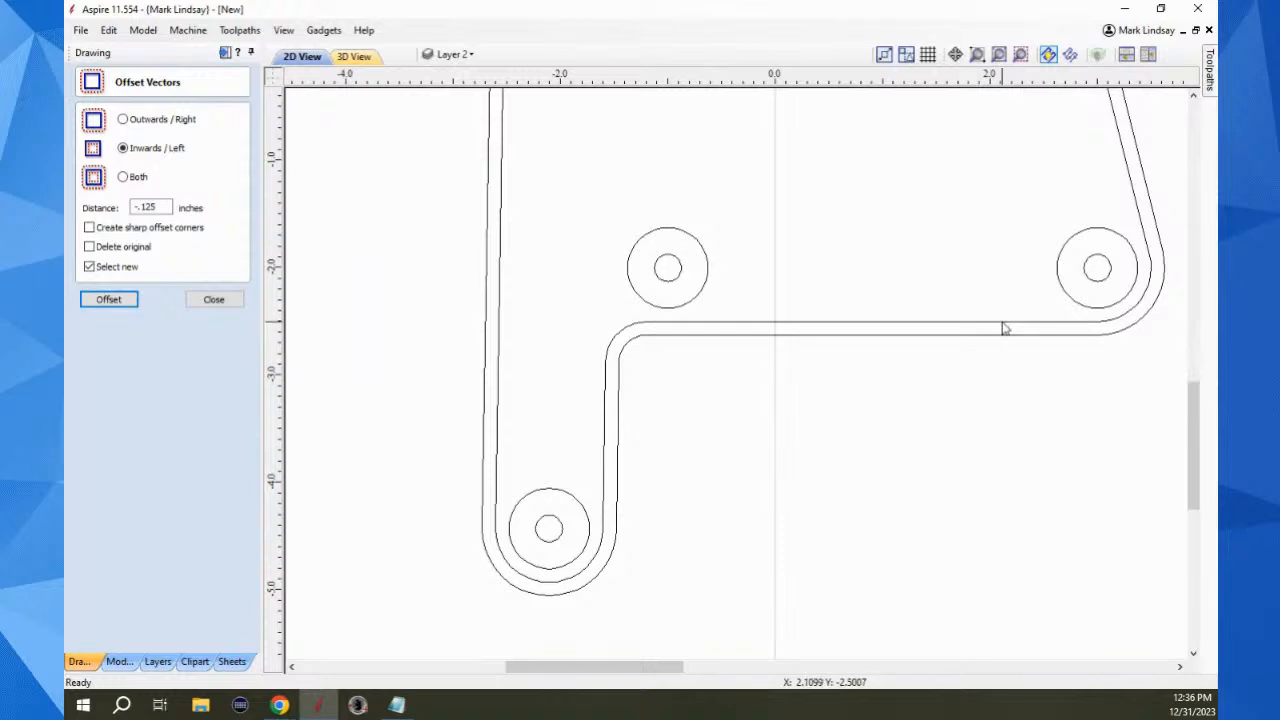
left_click(1004, 333)
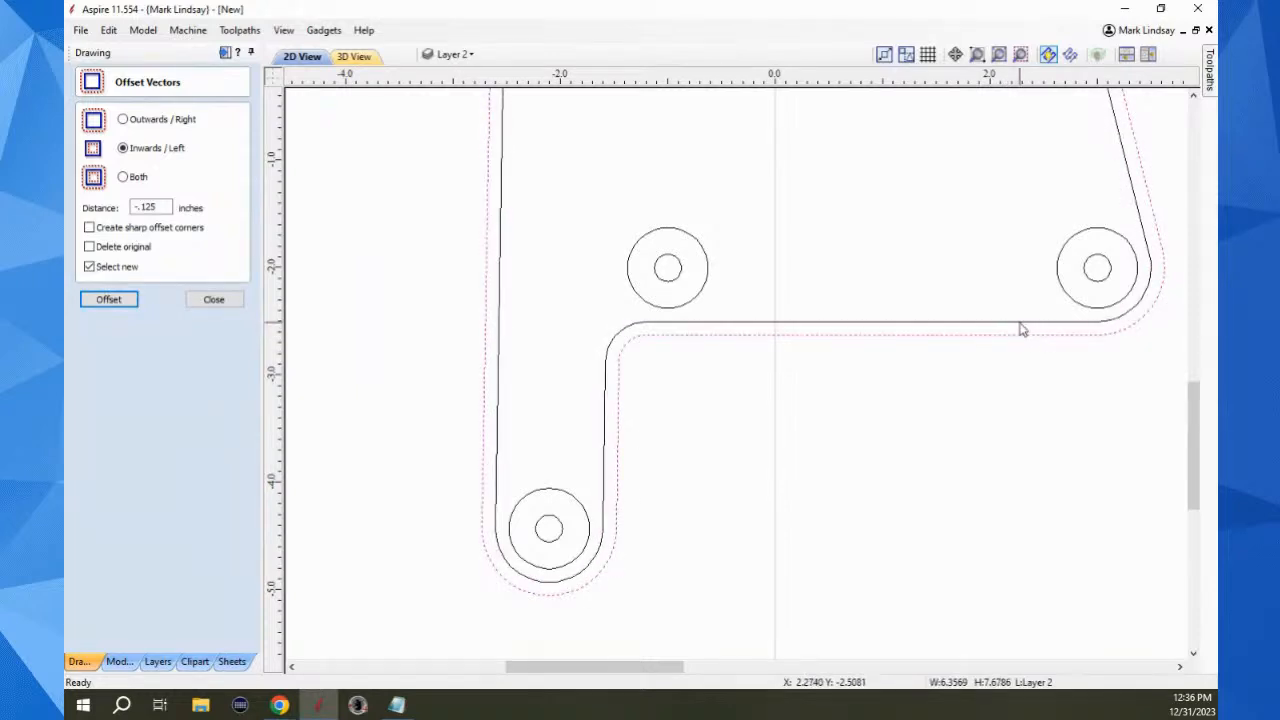
left_click(1018, 328)
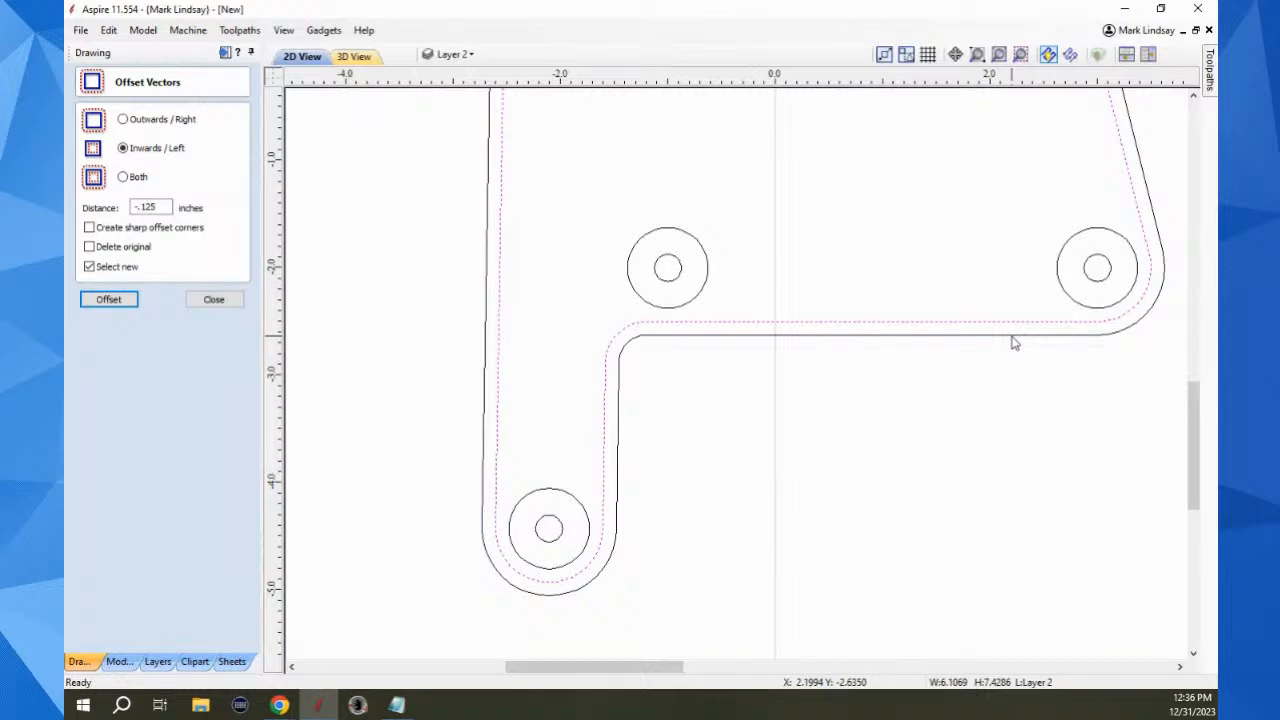
left_click(1012, 338, "shift")
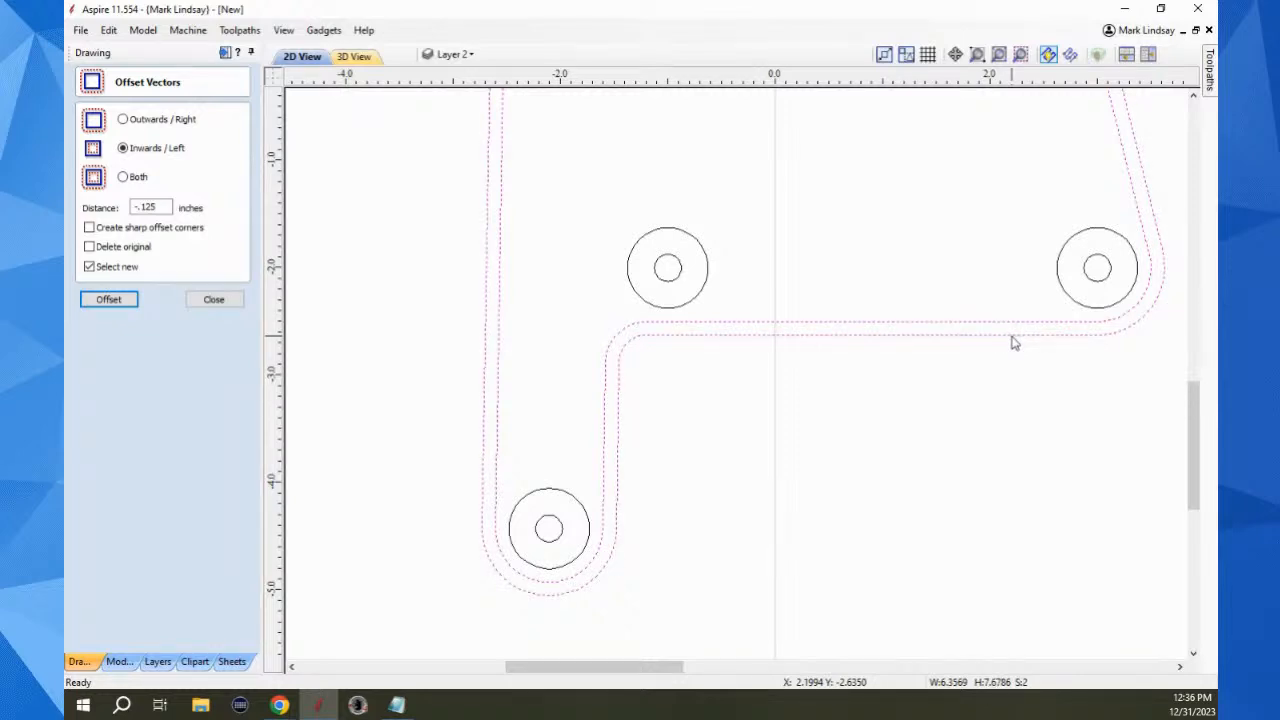
left_click(1012, 328)
left_click(1006, 405)
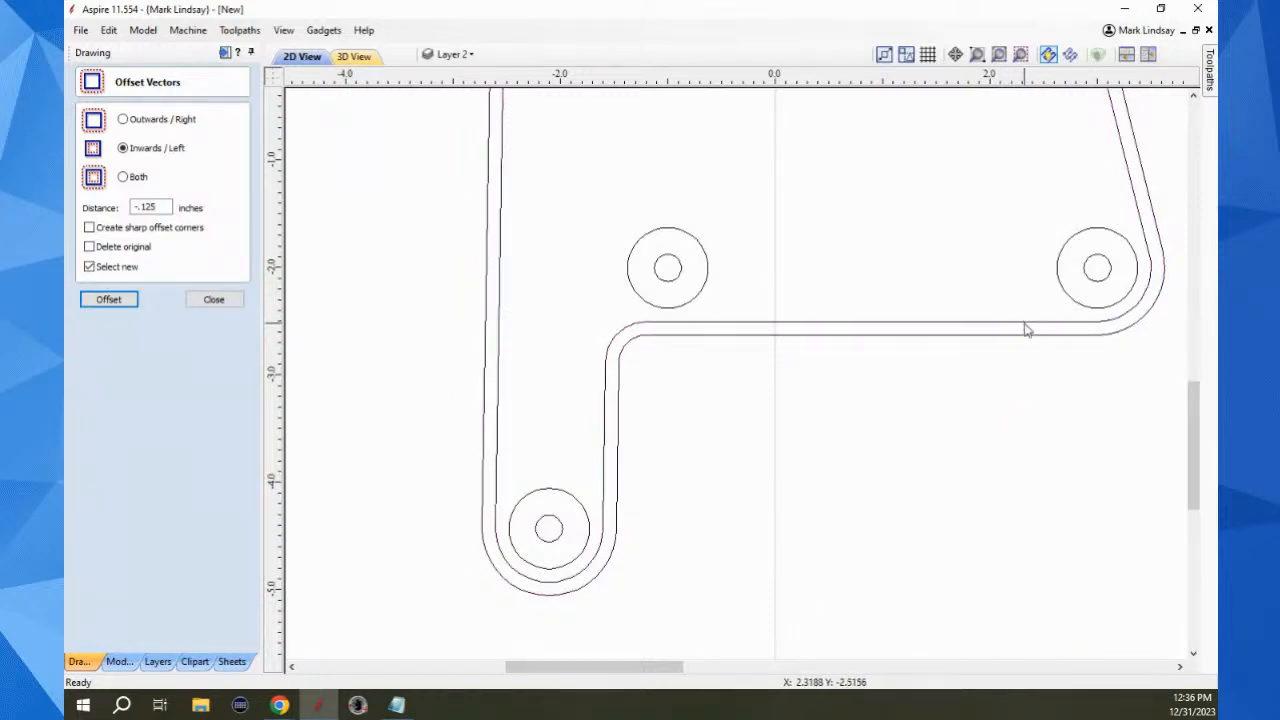
left_click(1025, 329)
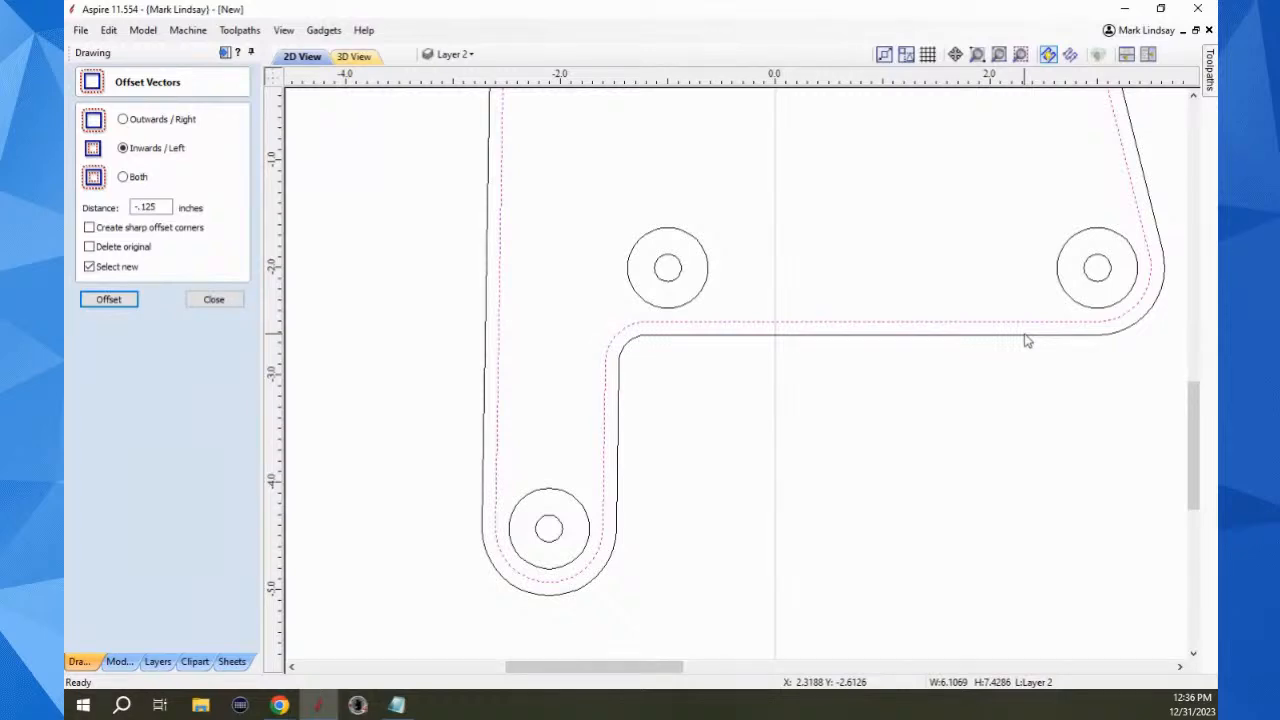
scroll(960, 405, "down", 3)
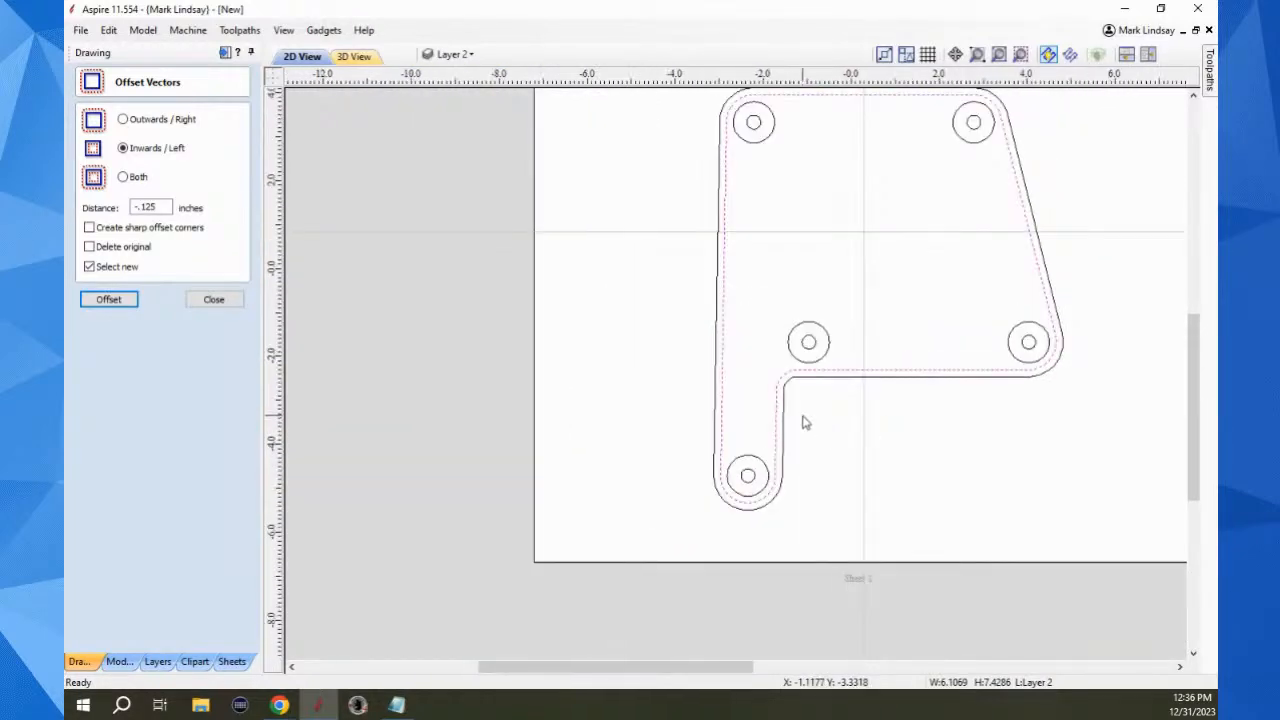
scroll(800, 420, "down", 1)
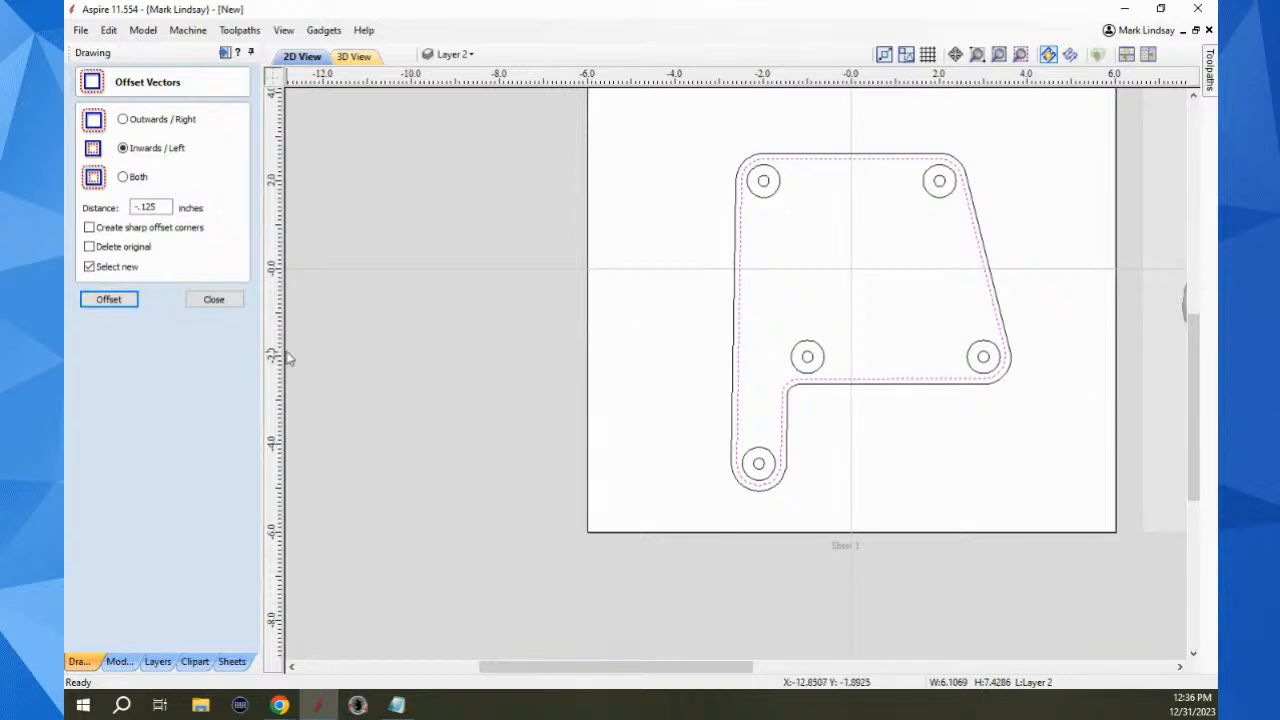
left_click(214, 301)
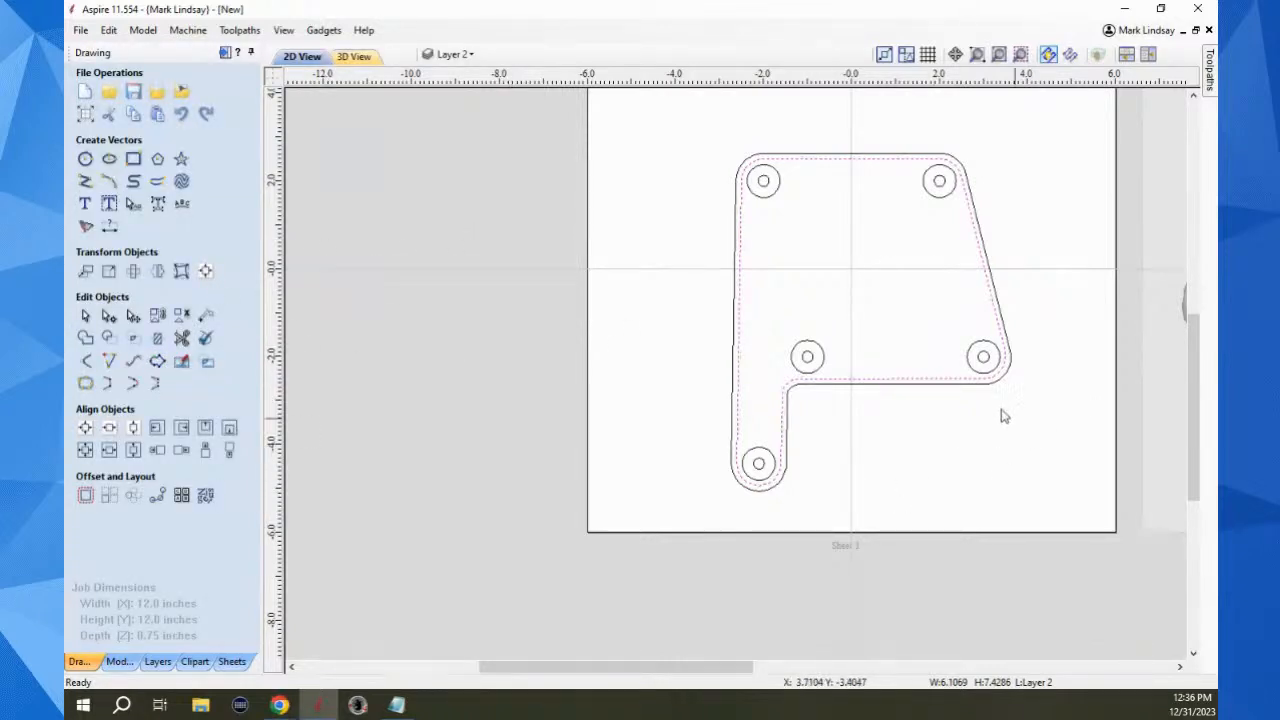
left_click(960, 391)
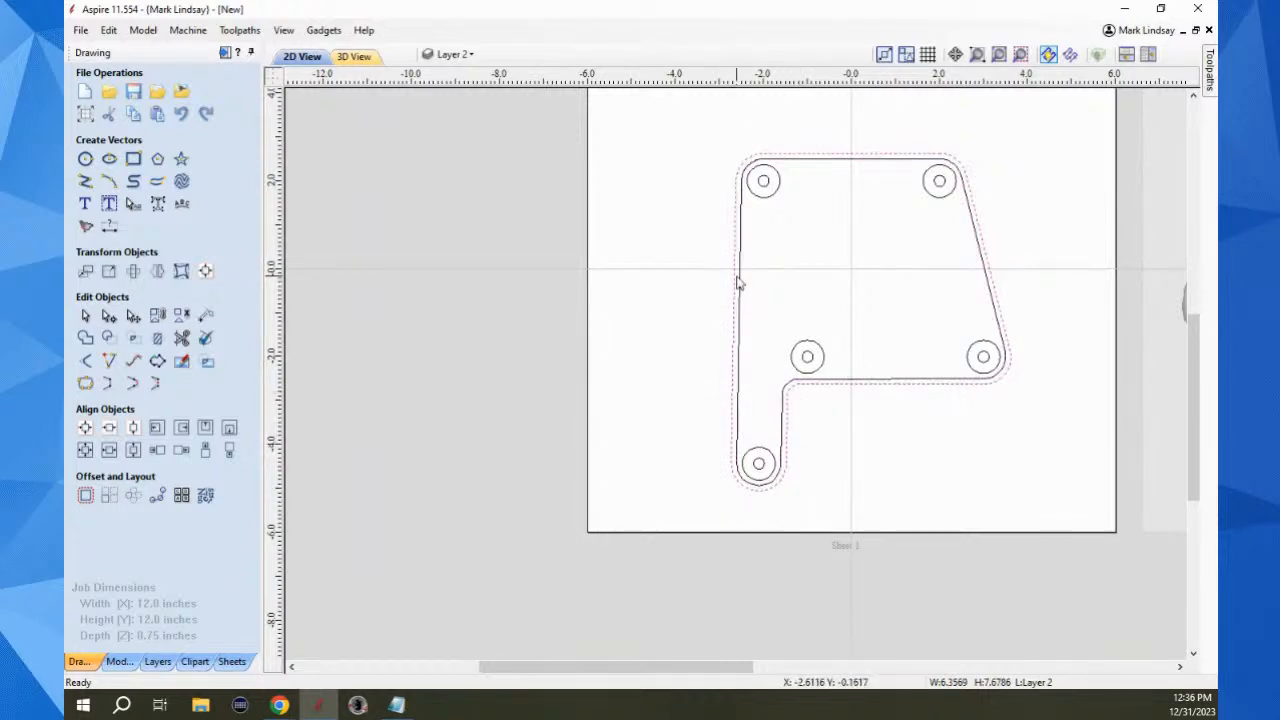
left_click(926, 398)
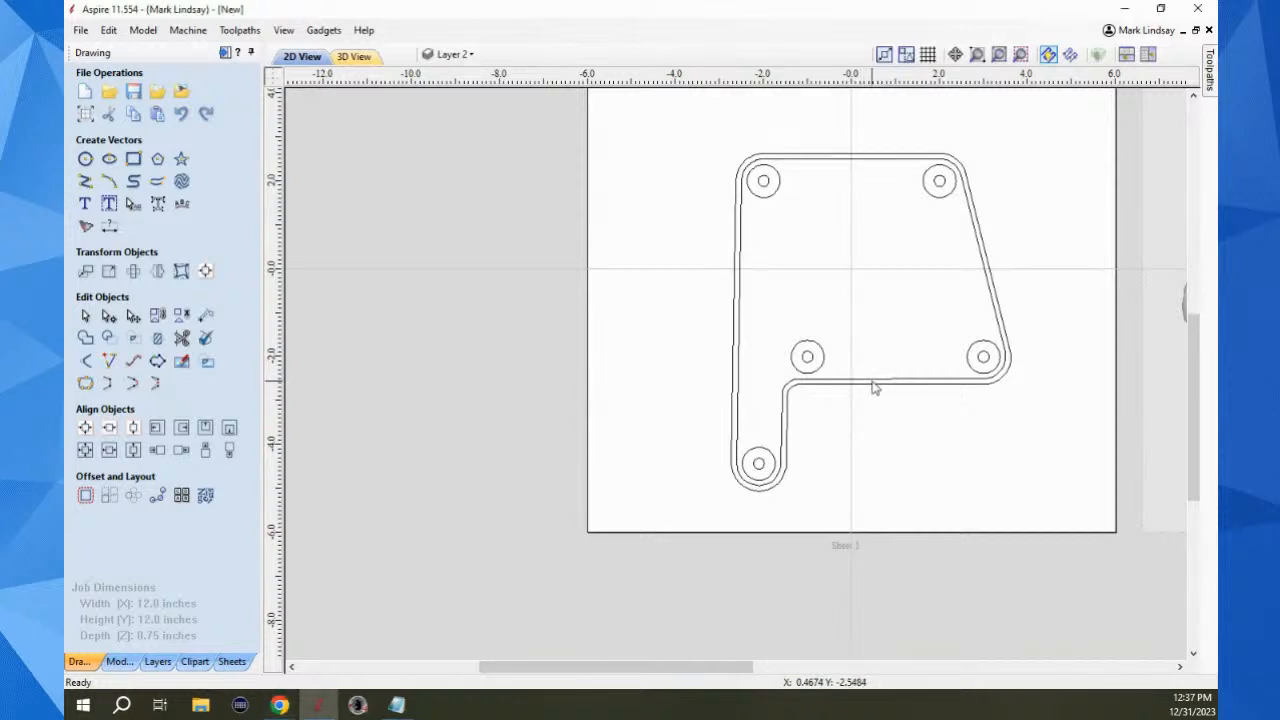
left_click(873, 382)
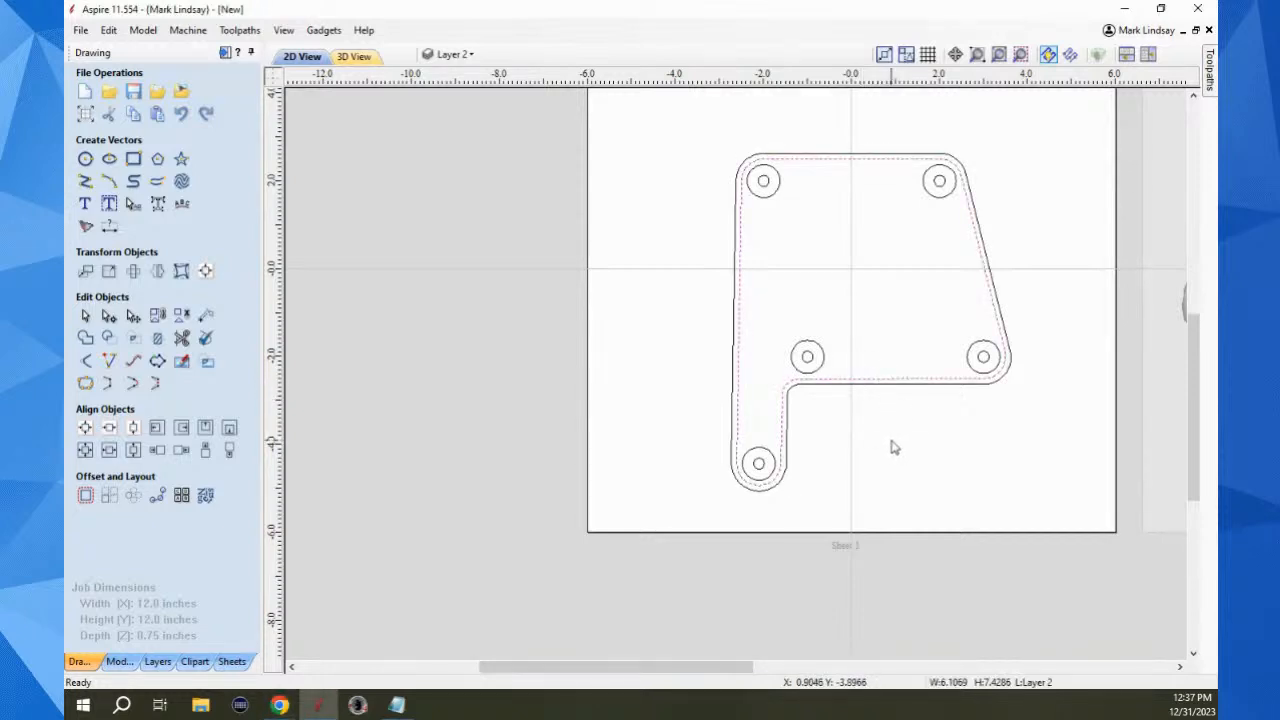
left_click(895, 386, "shift")
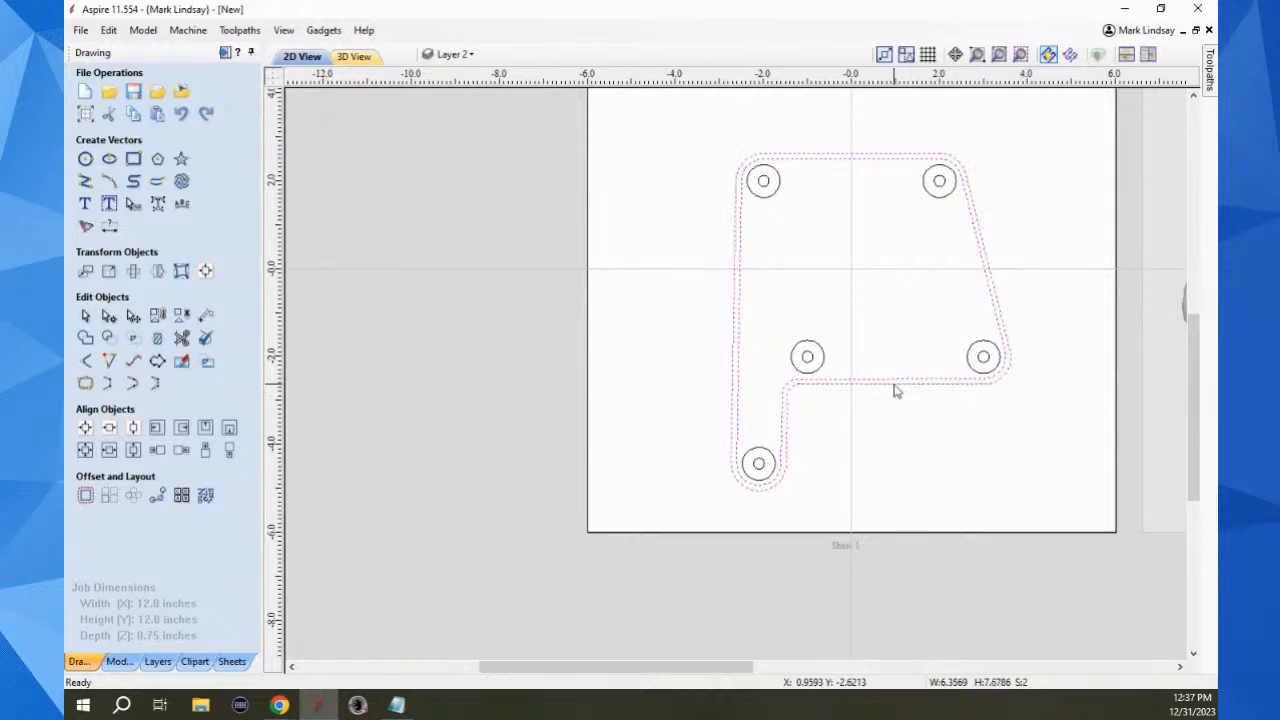
right_click(895, 390)
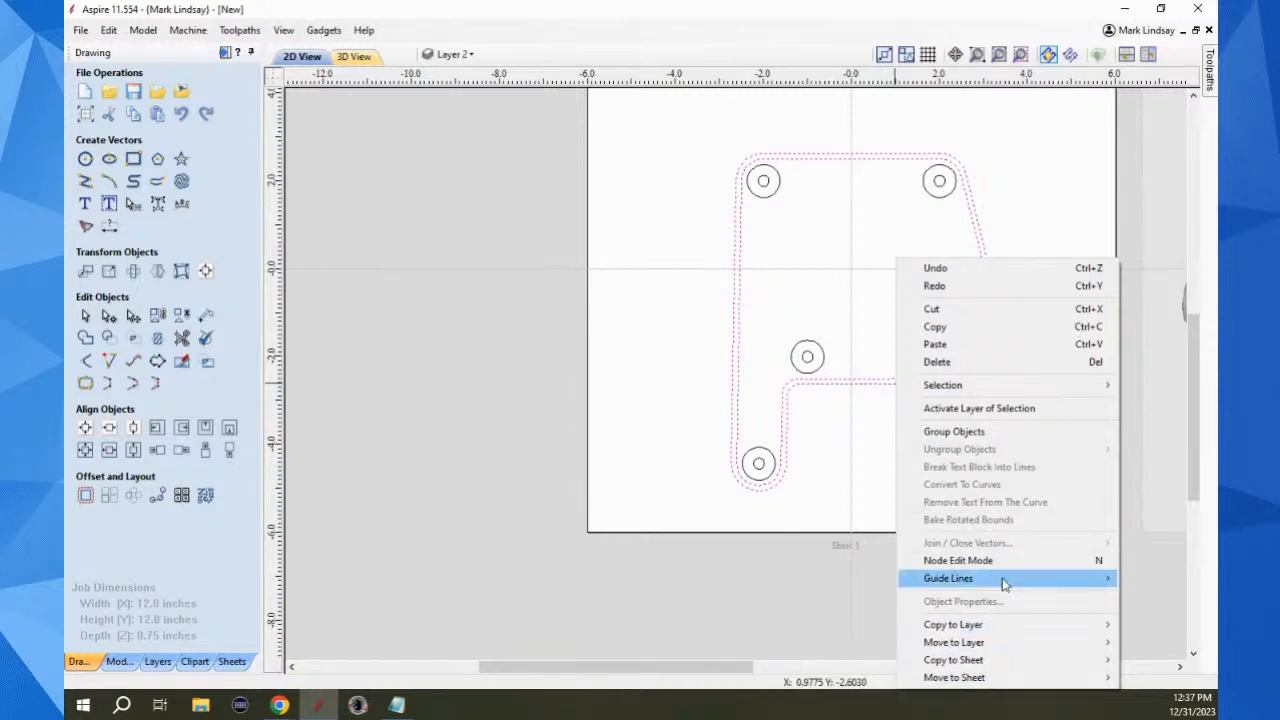
left_click(677, 434)
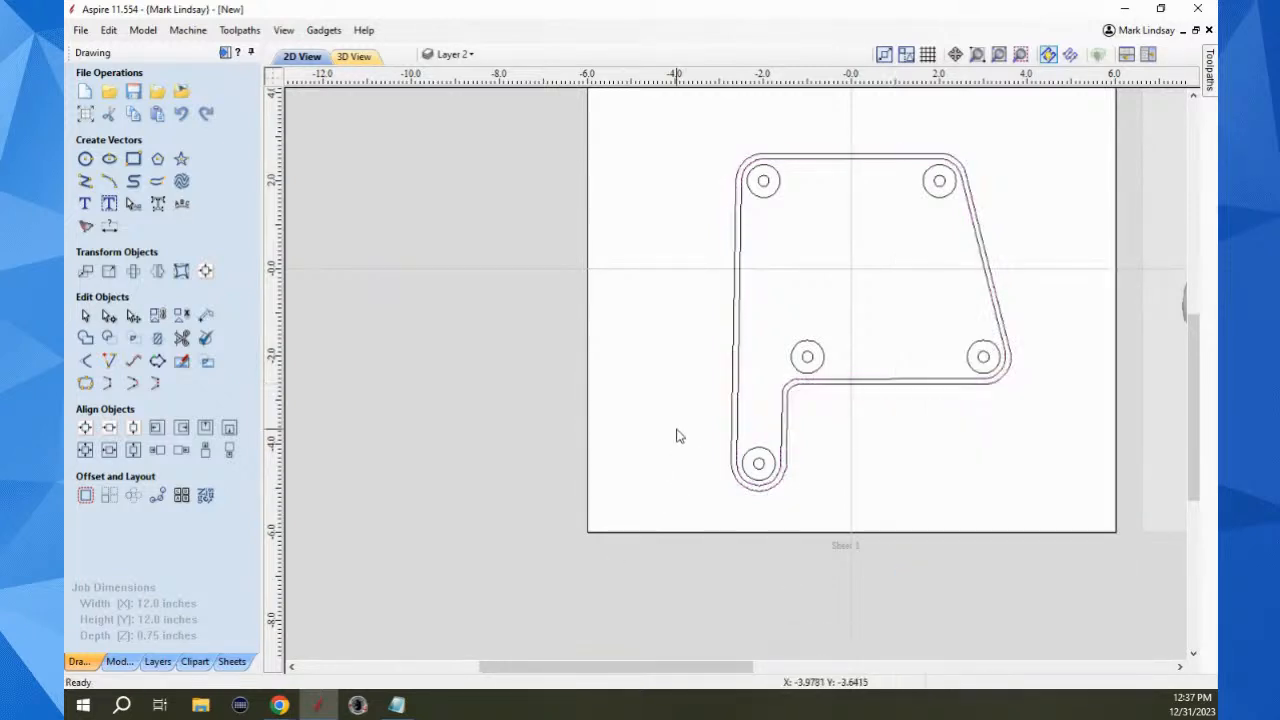
Change the job setup to double sided and copy both part outlines to the other side
left_click(85, 113)
left_click(146, 139)
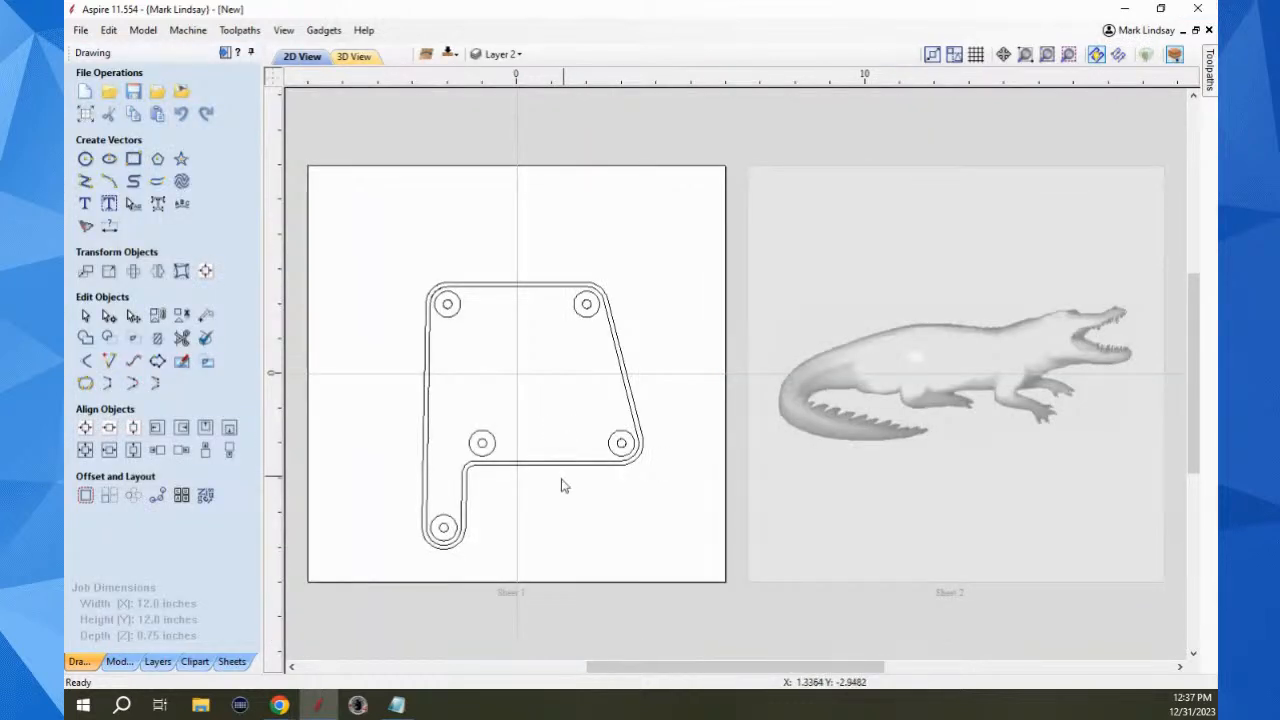
scroll(388, 510, "up", 3)
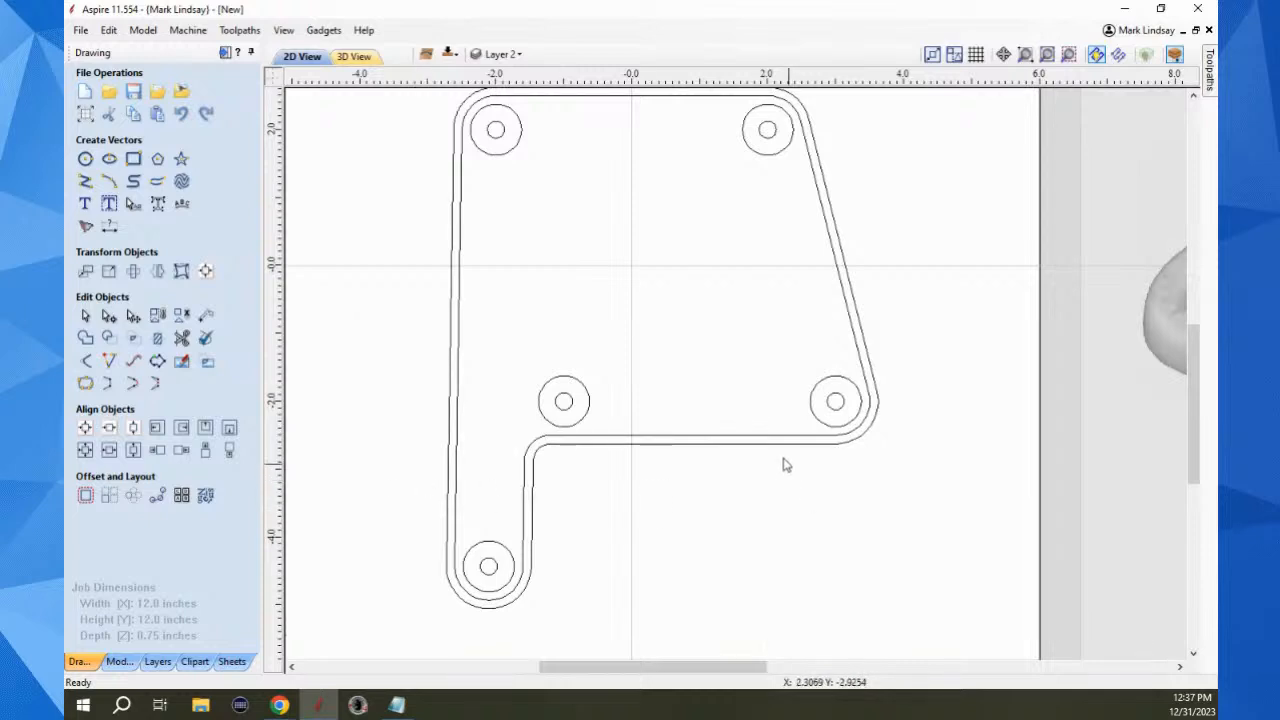
left_click(745, 437)
right_click(722, 447)
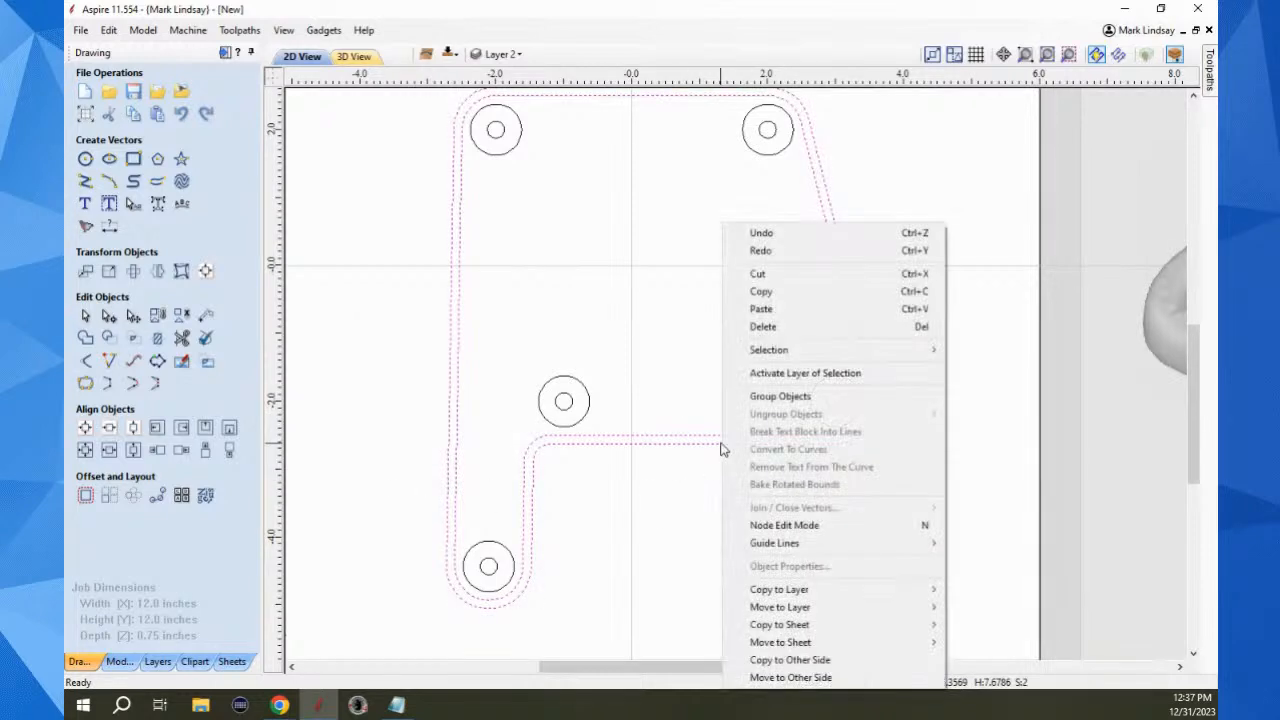
left_click(826, 661)
scroll(878, 514, "down", 3)
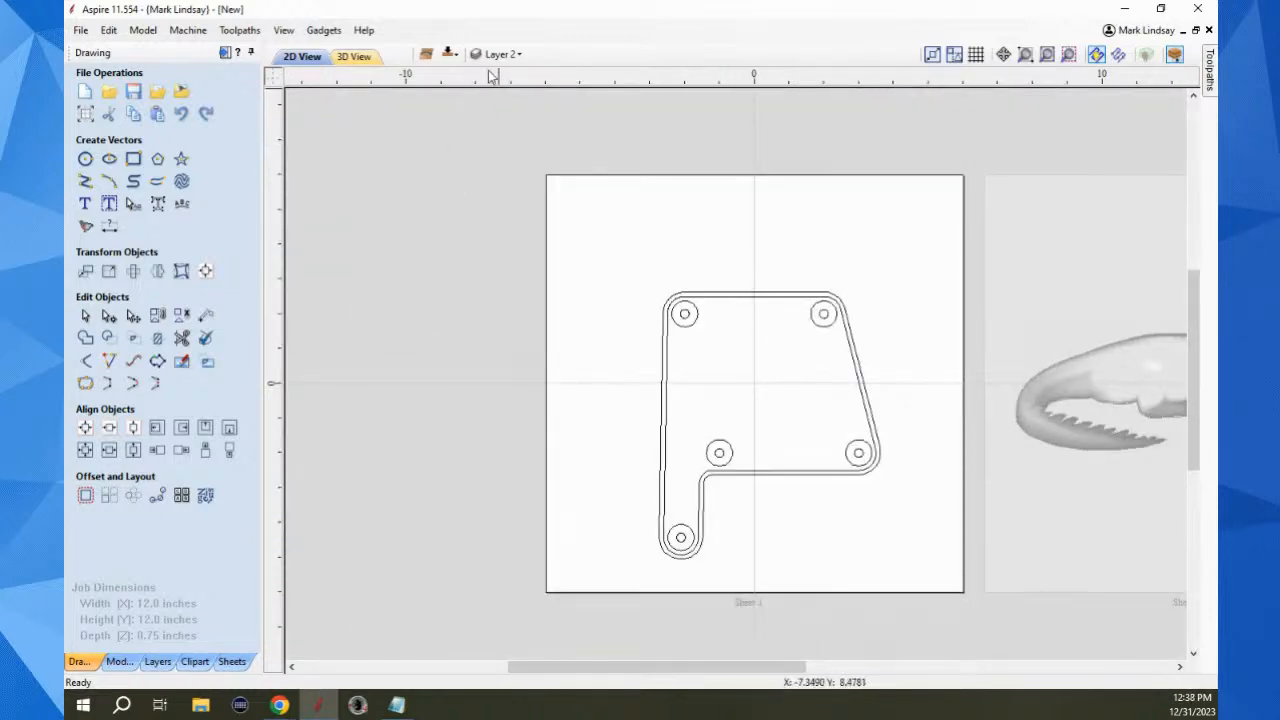
Inspect the two copied outlines on the bottom side of the job and return to the top side
left_click(448, 55)
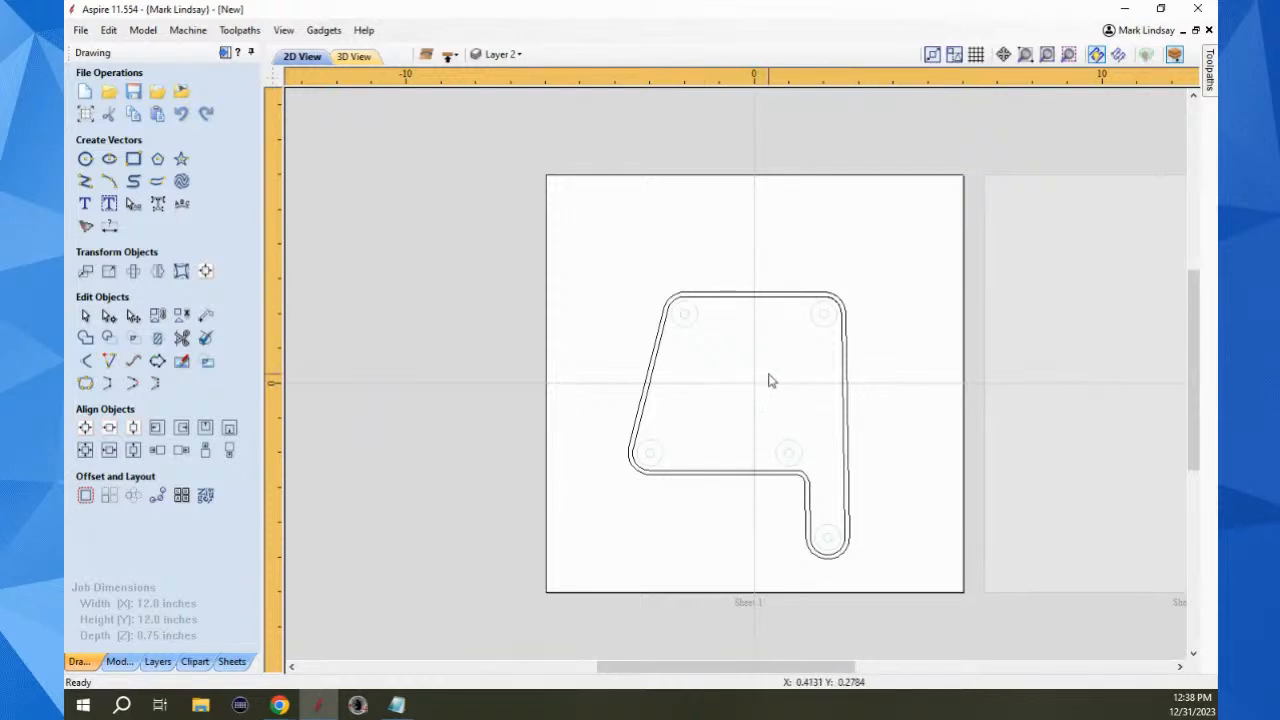
scroll(770, 380, "up", 2)
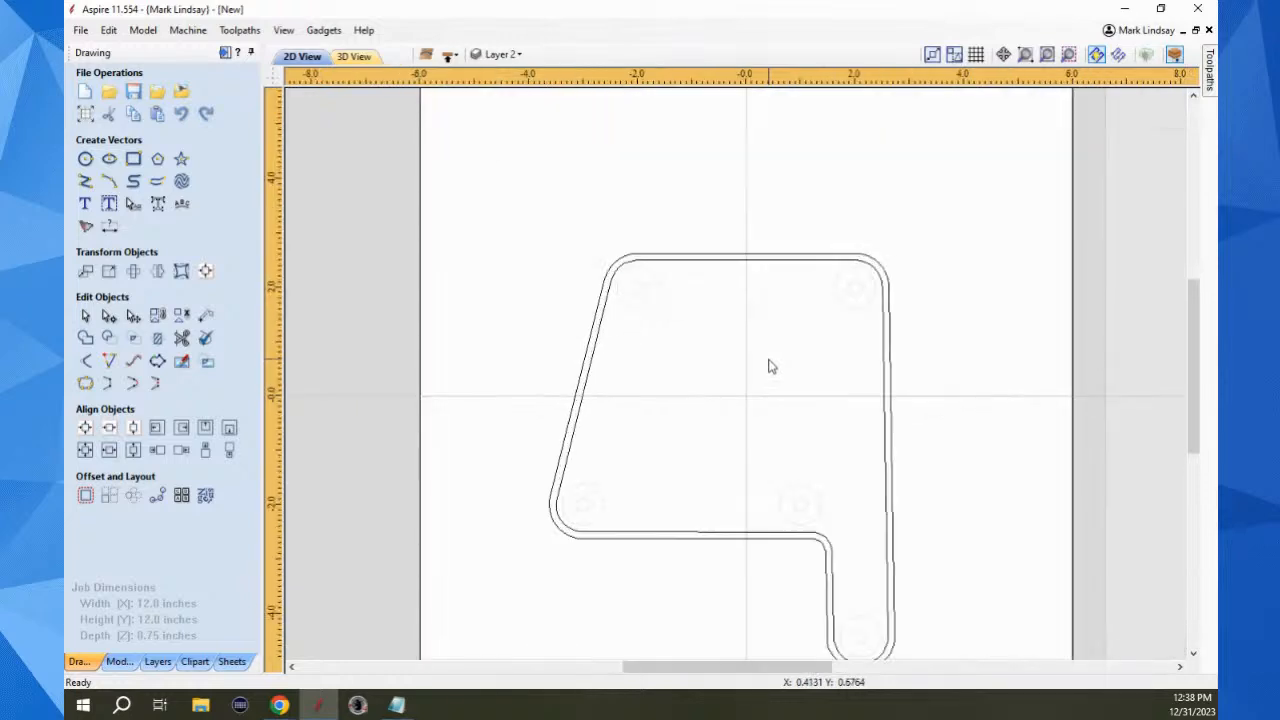
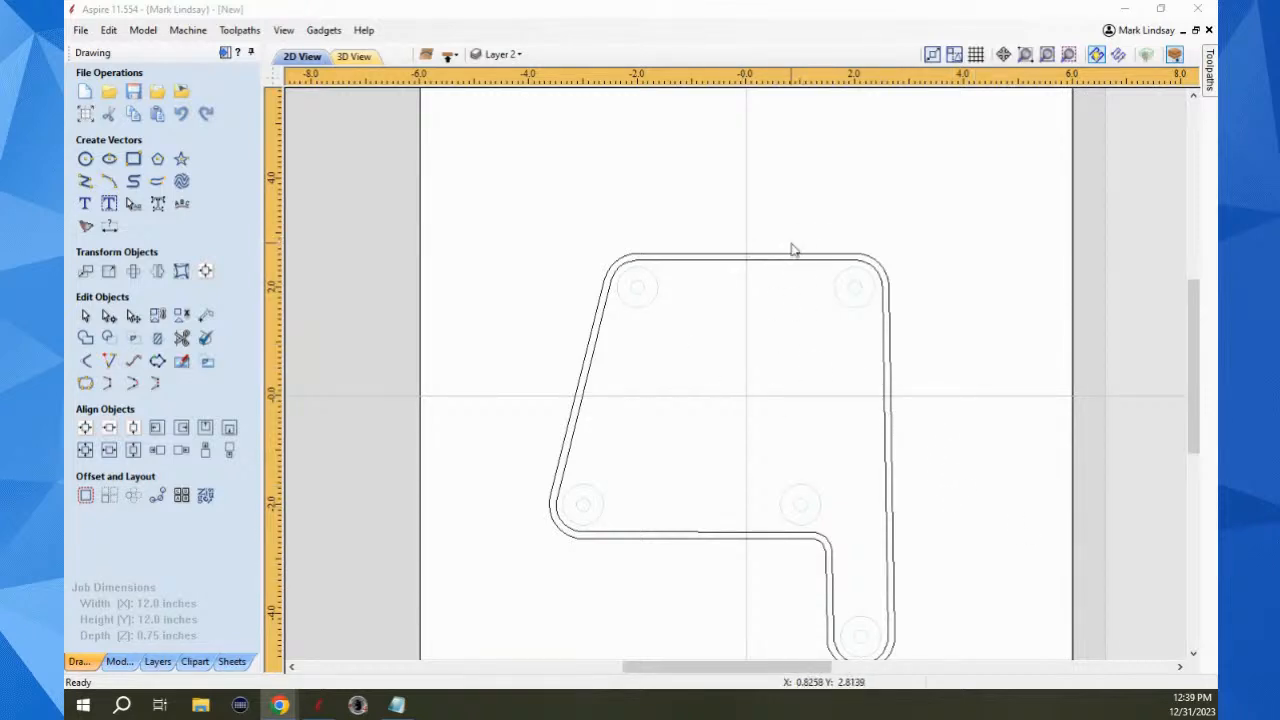
left_click(762, 277)
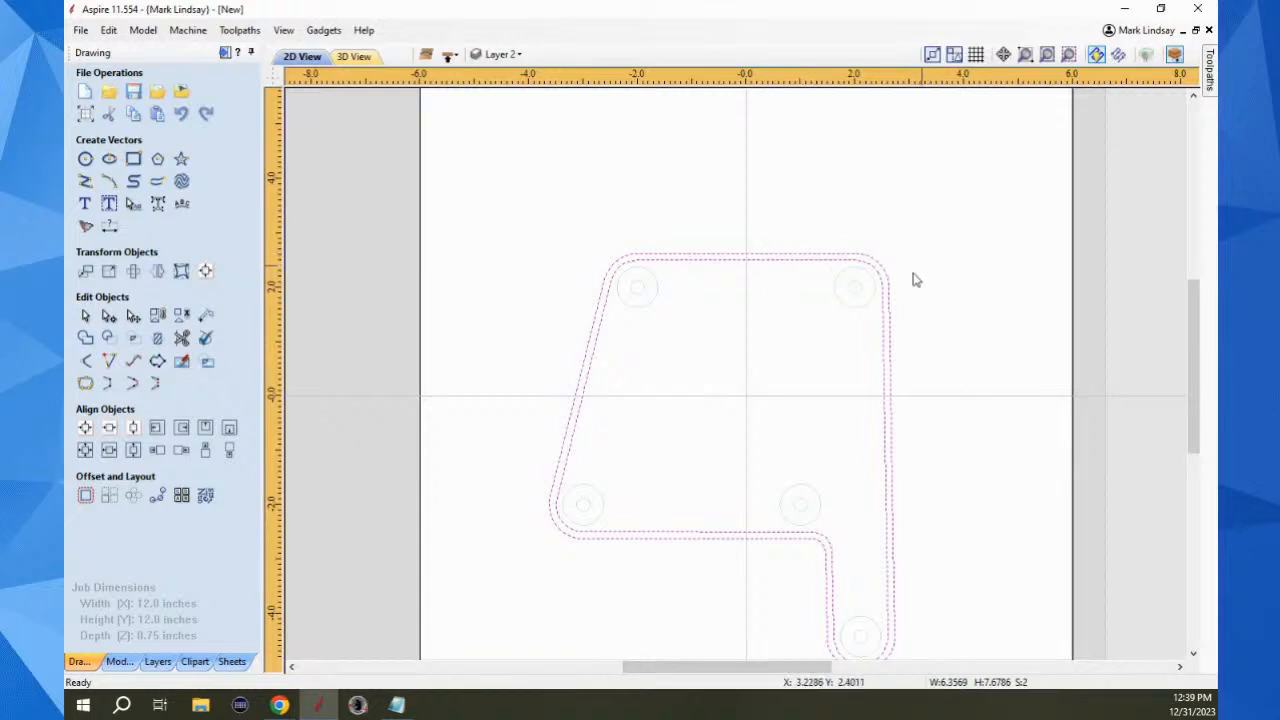
left_click(731, 180)
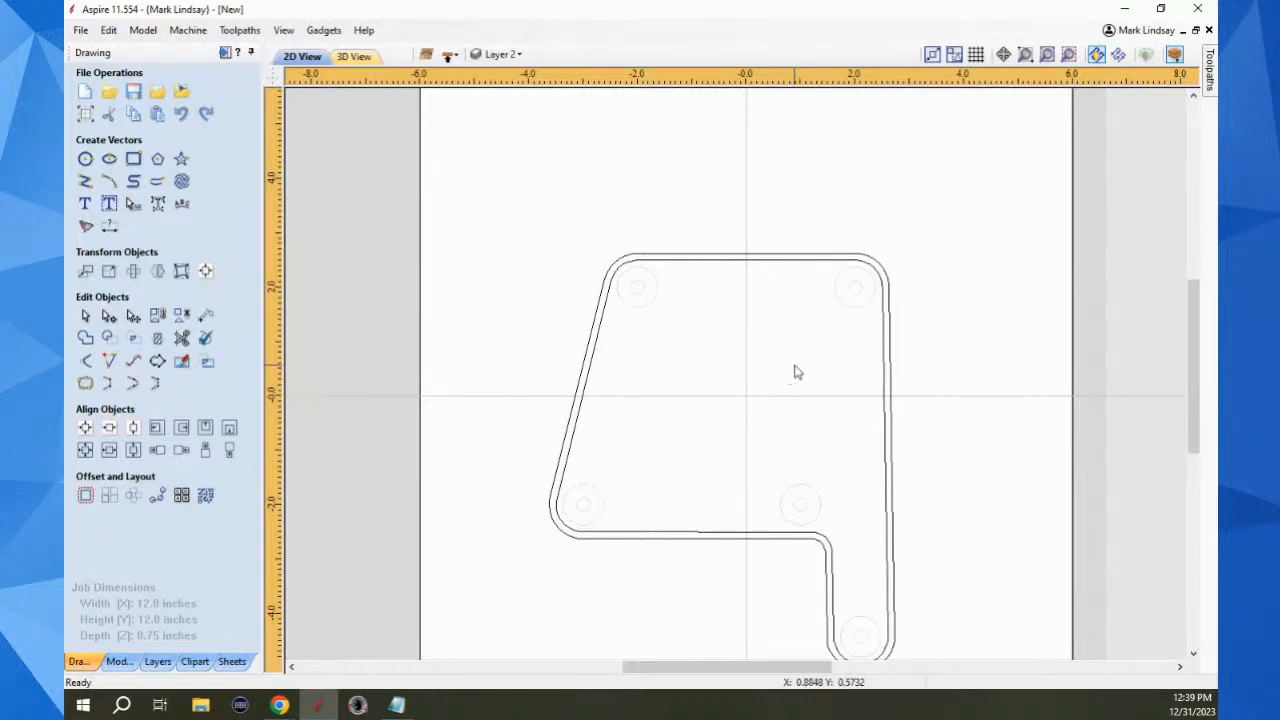
scroll(797, 372, "down", 1)
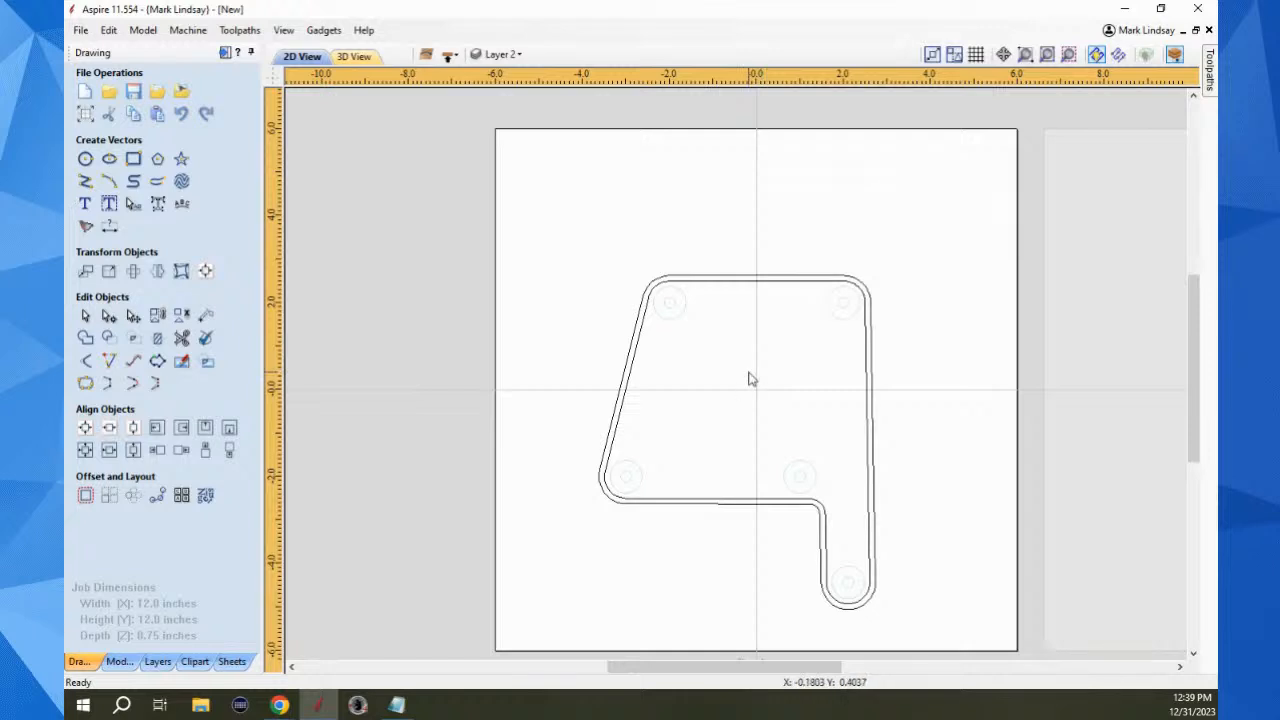
left_click(449, 55)
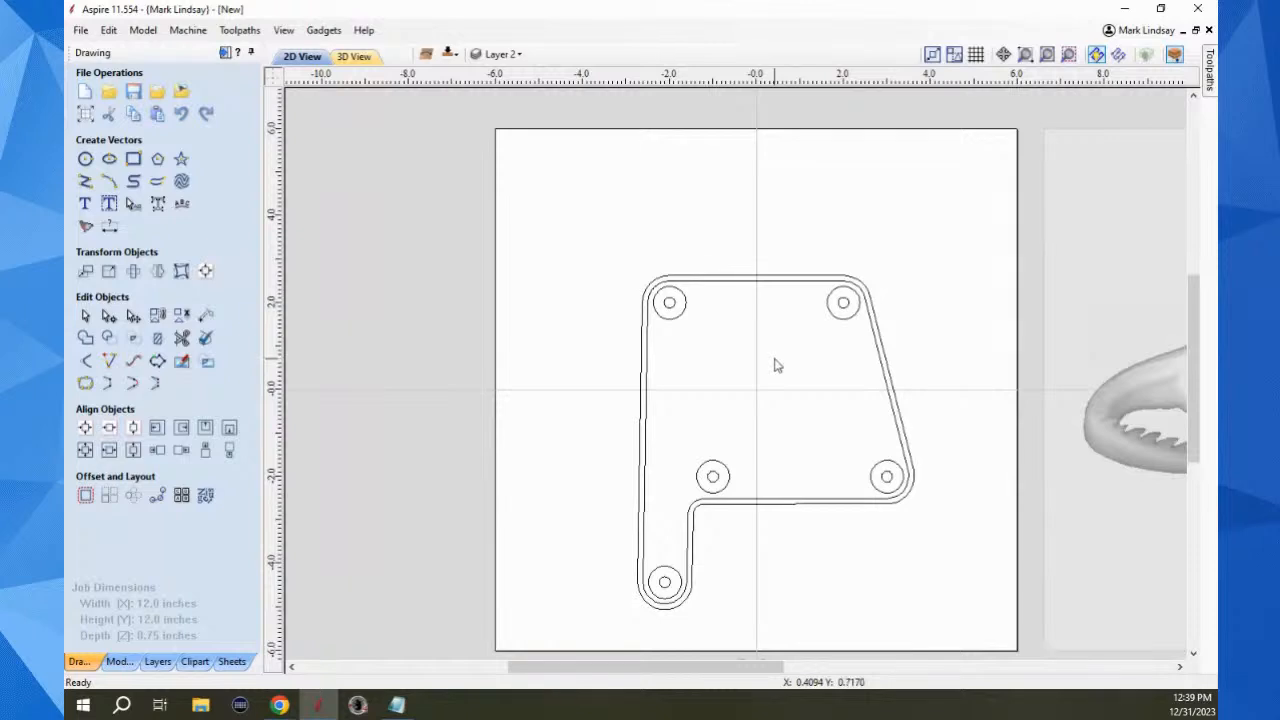
scroll(776, 366, "down", 1)
scroll(789, 415, "up", 2)
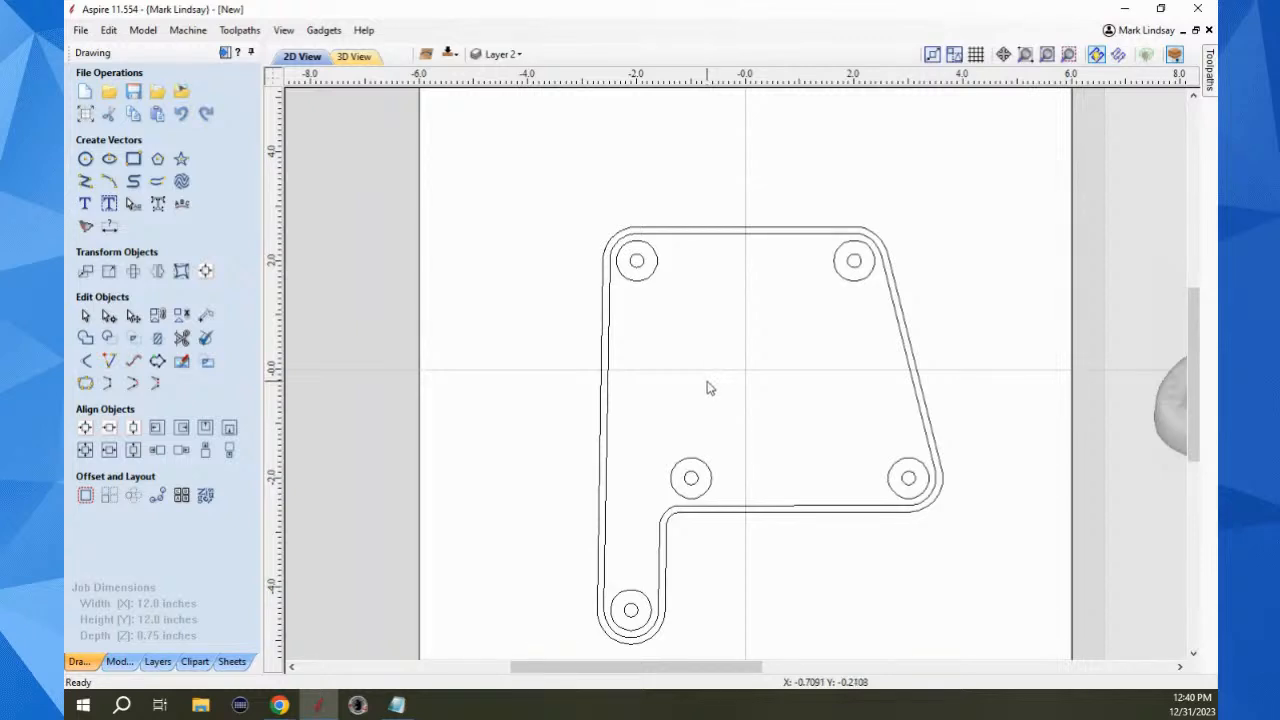
scroll(757, 372, "down", 1)
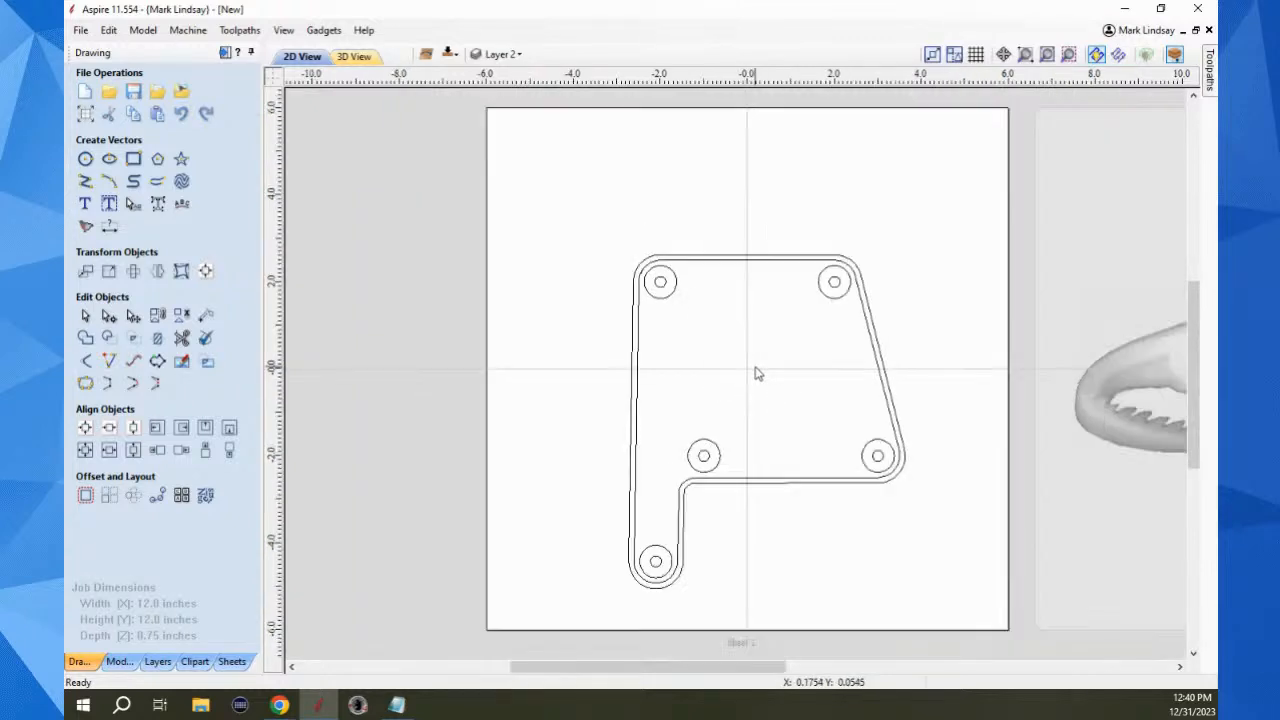
scroll(757, 372, "down", 1)
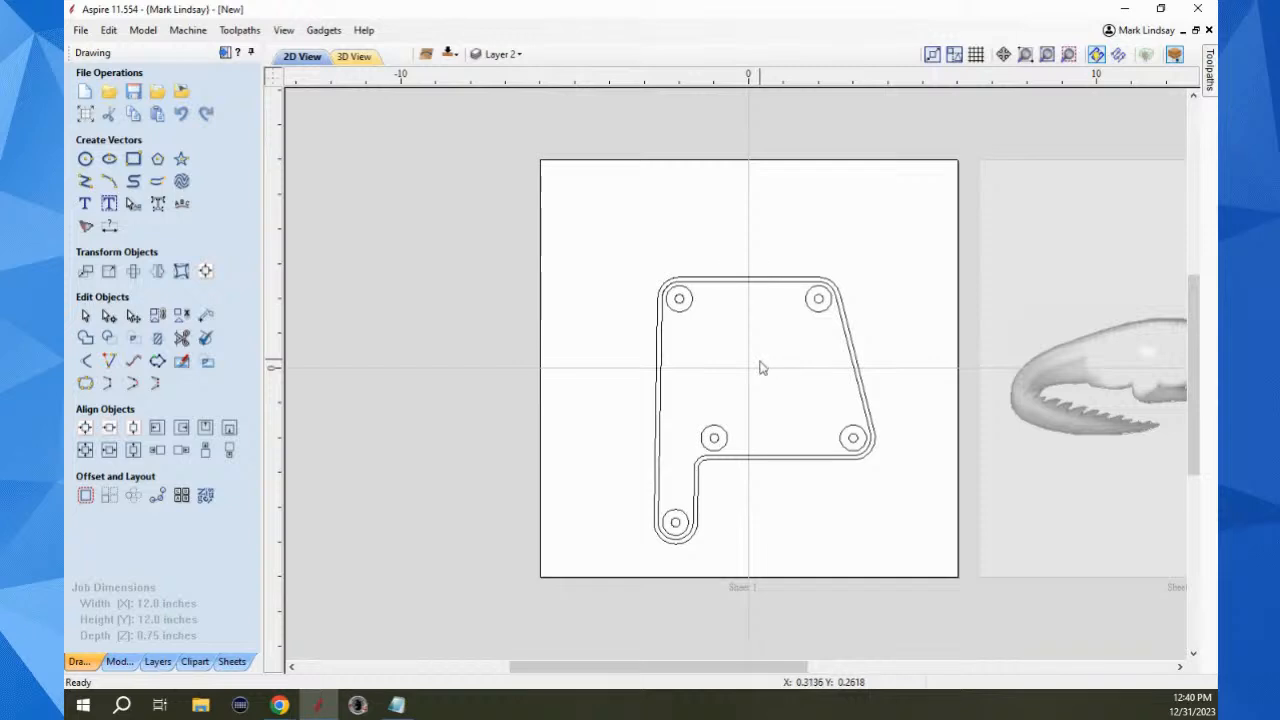
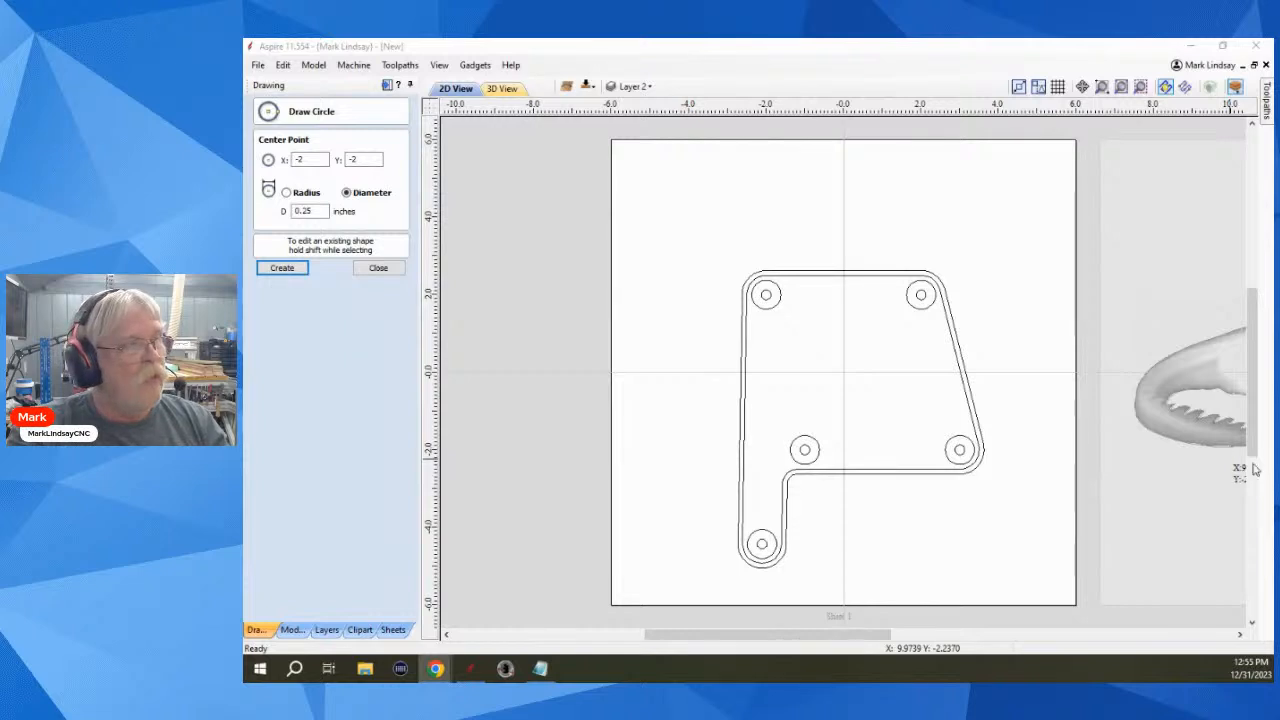
Convert 7 inches to millimetres within the circle's diameter value
left_click(319, 210)
left_click_drag(328, 212, 292, 212)
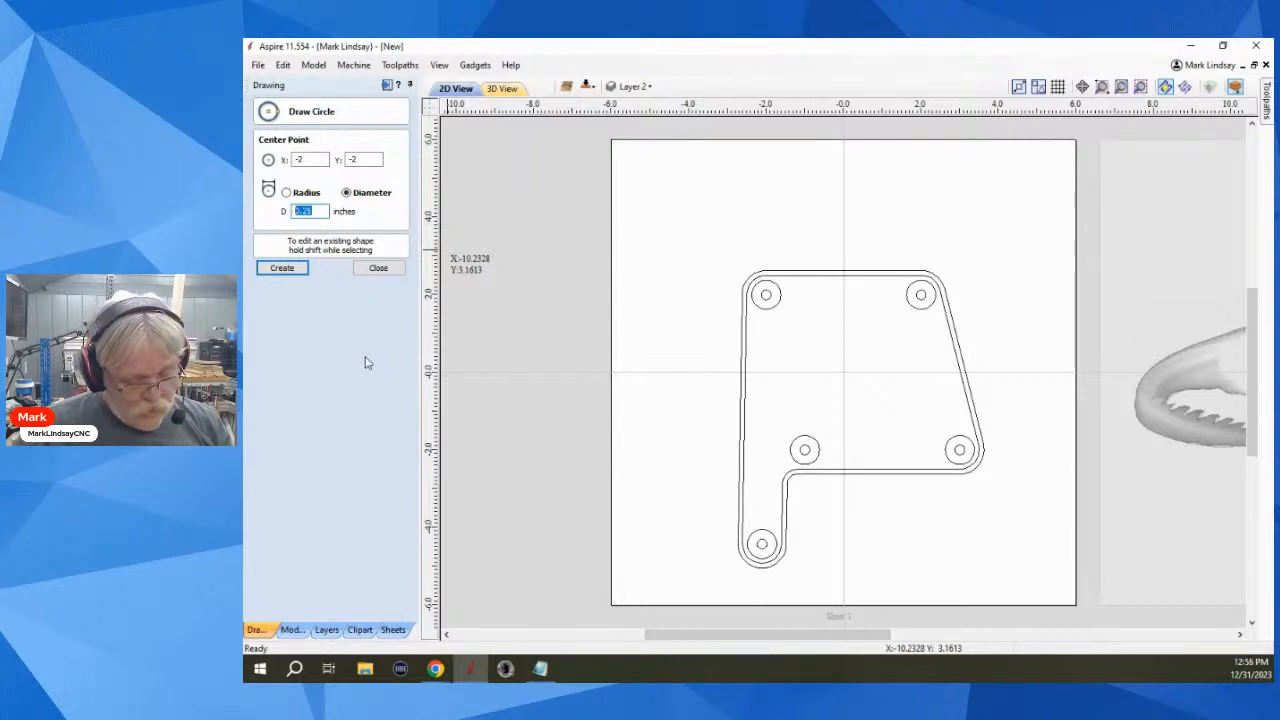
type("7")
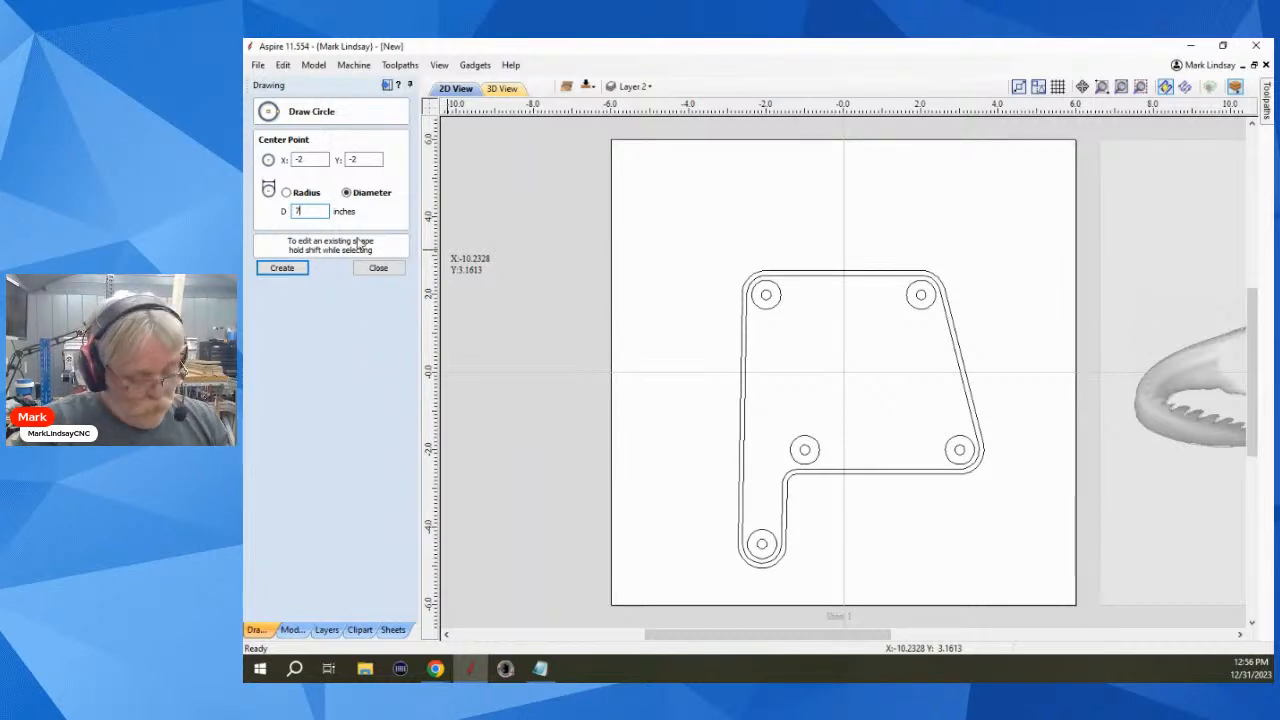
type("\"")
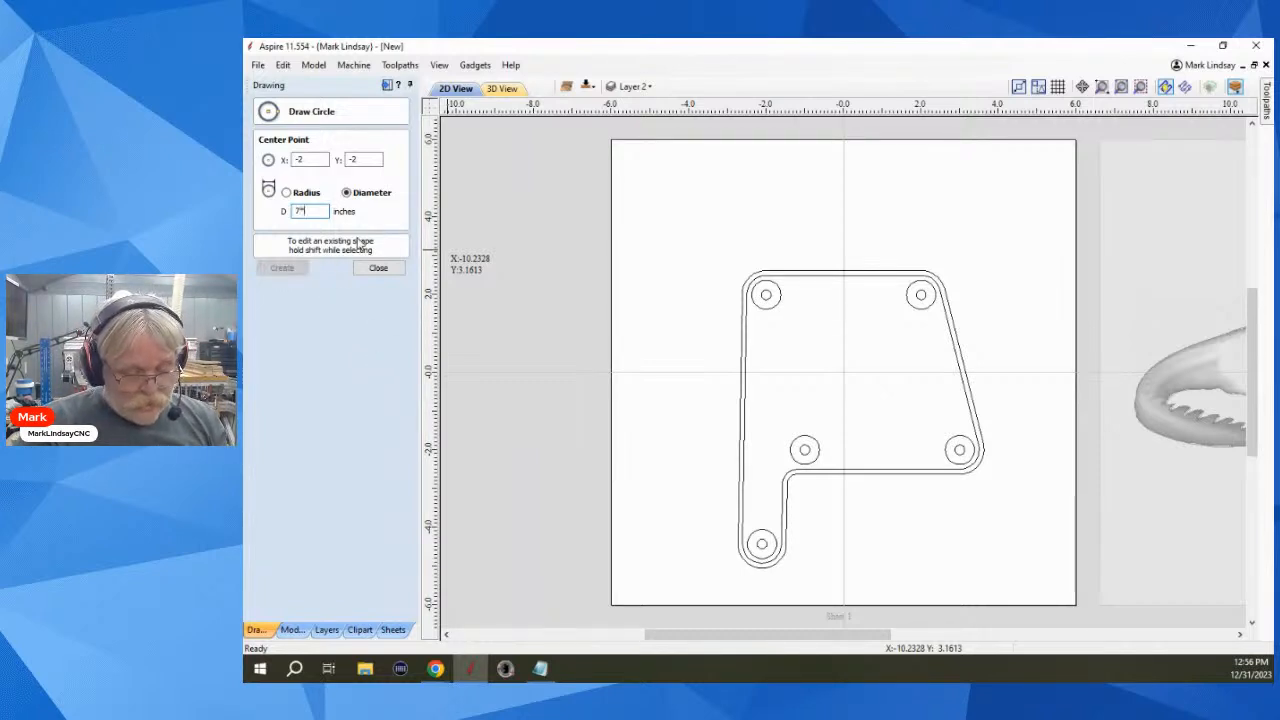
type("m")
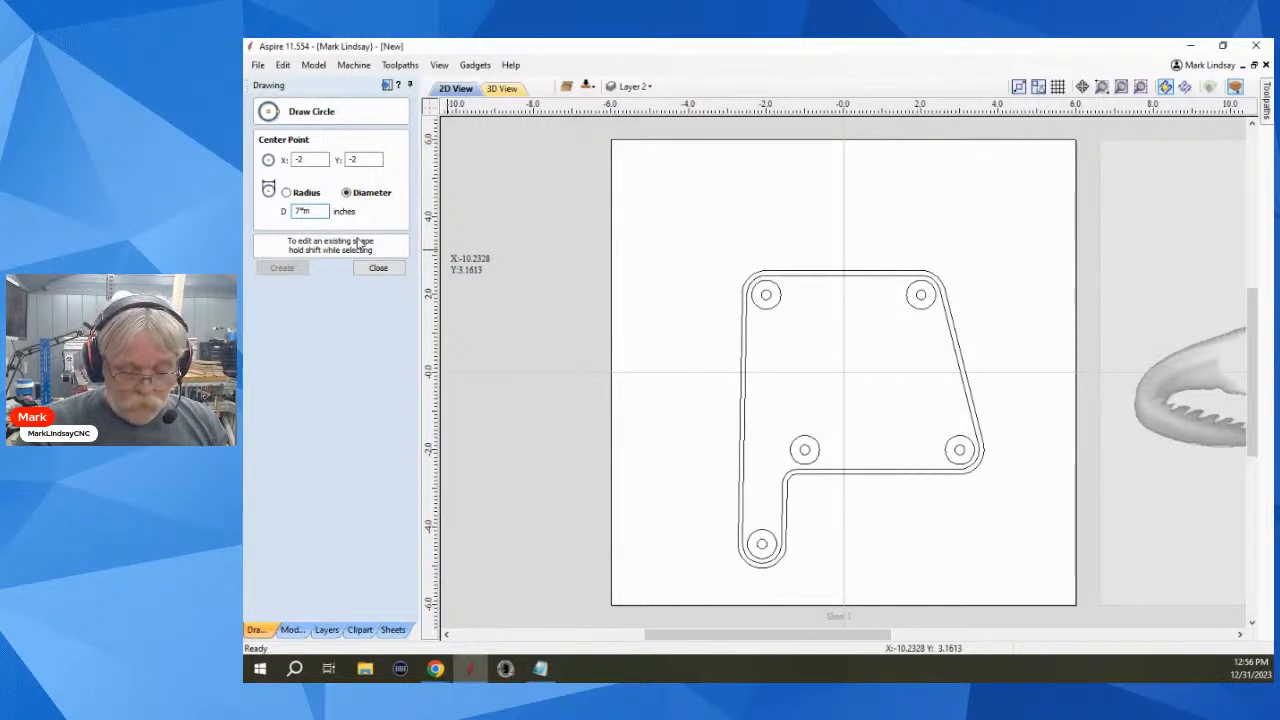
key("Tab")
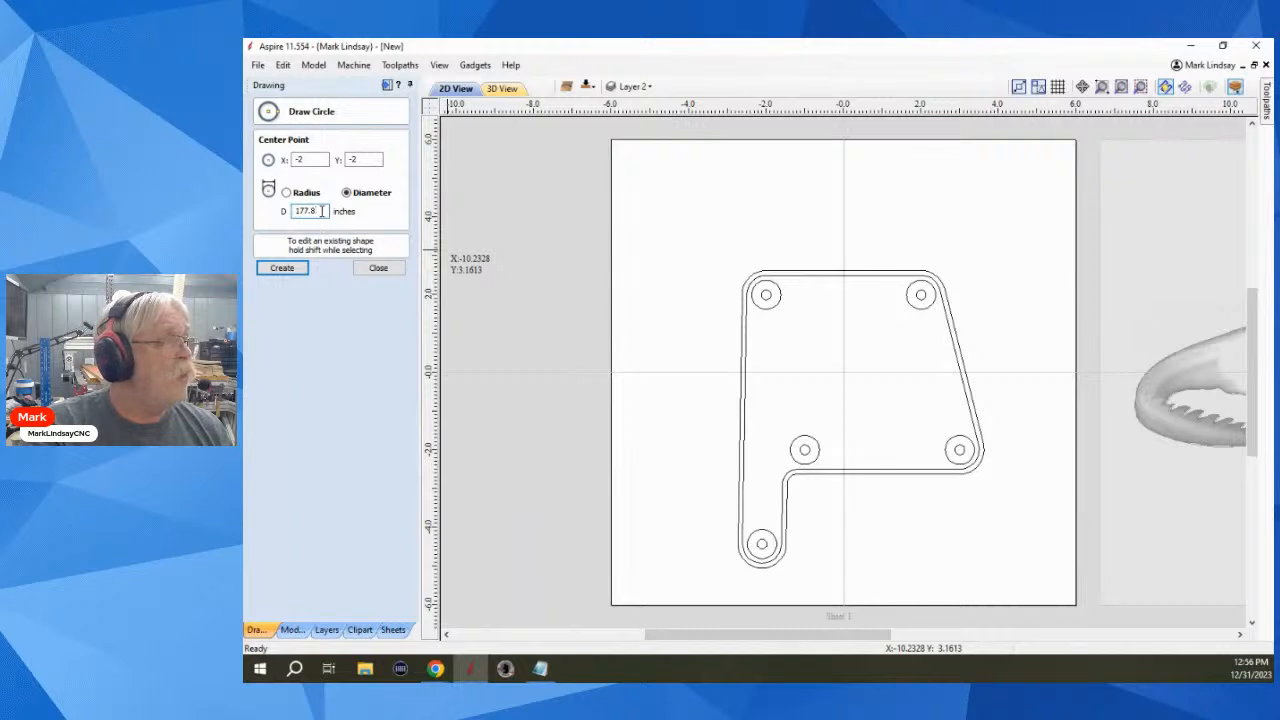
Replace the circle's diameter with 7 mm converted to inches
double_click(319, 210)
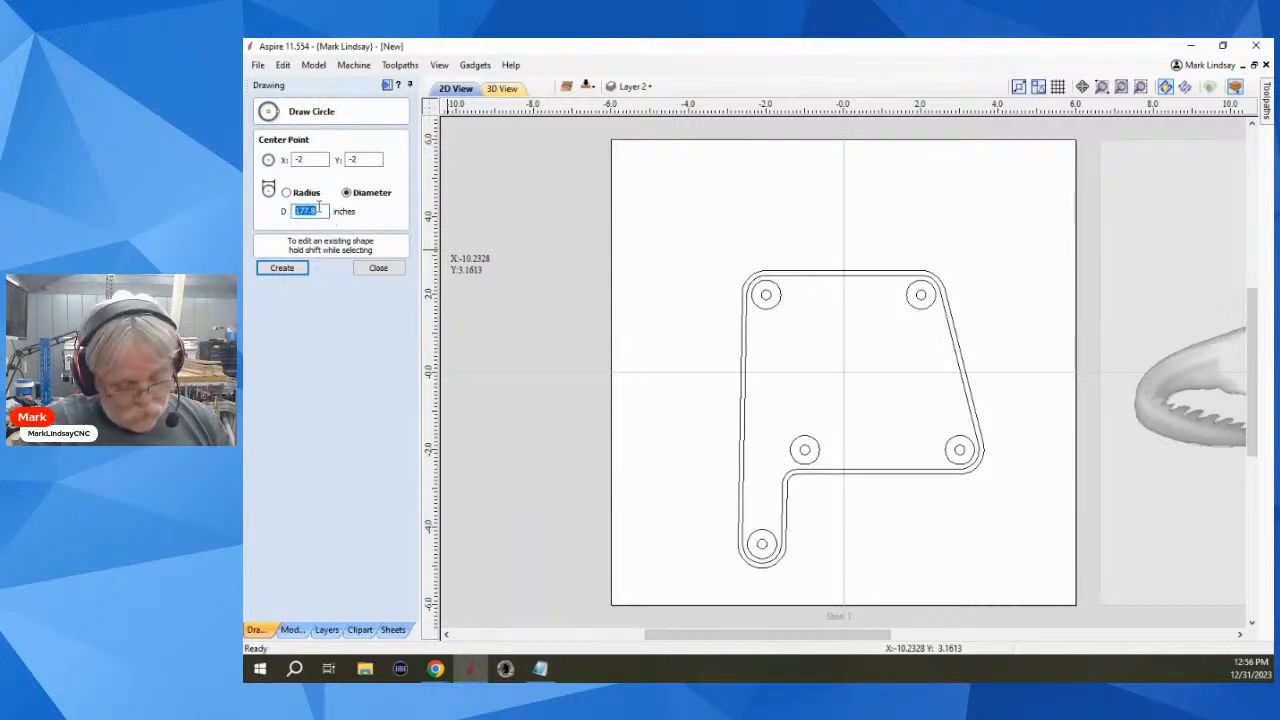
type("7")
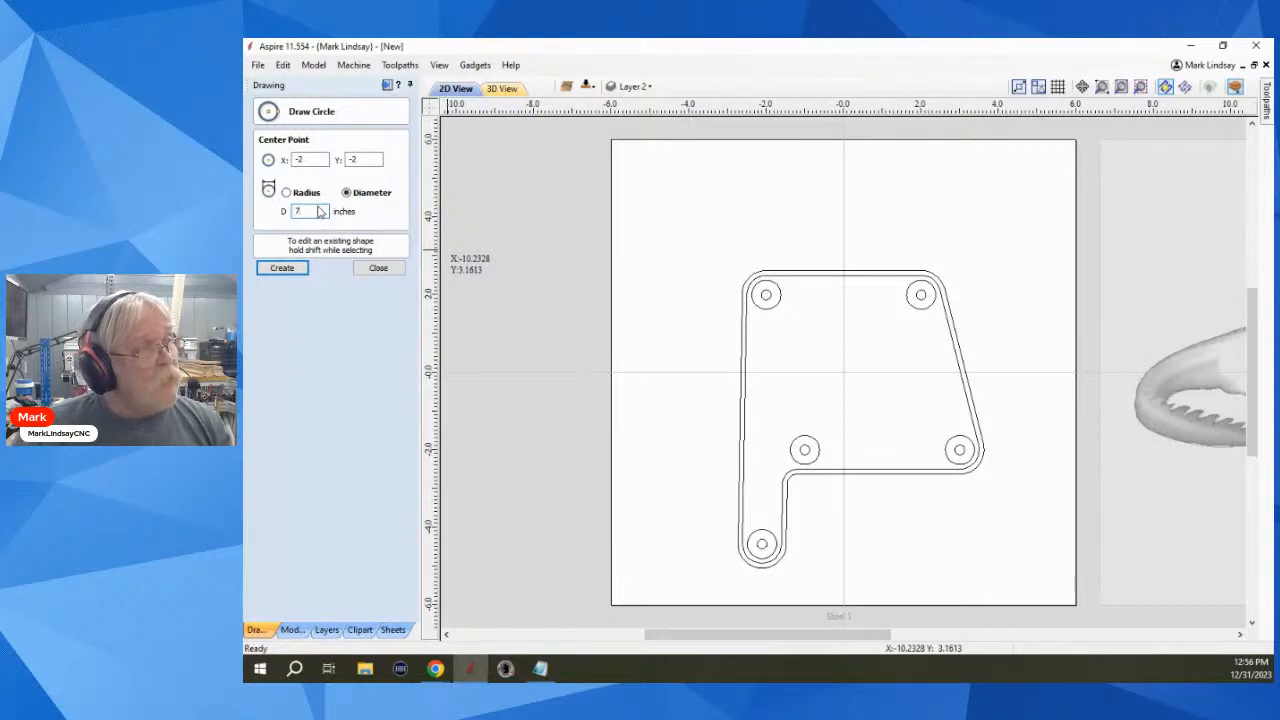
type("\"")
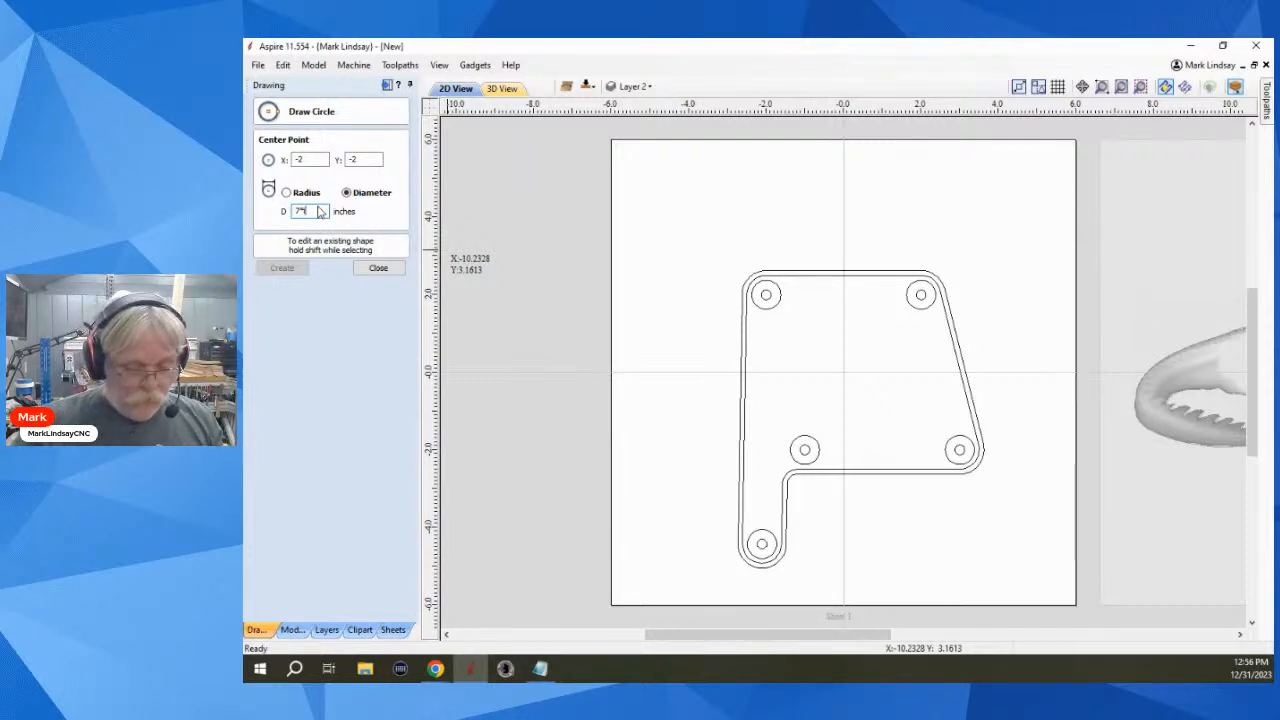
key("Tab")
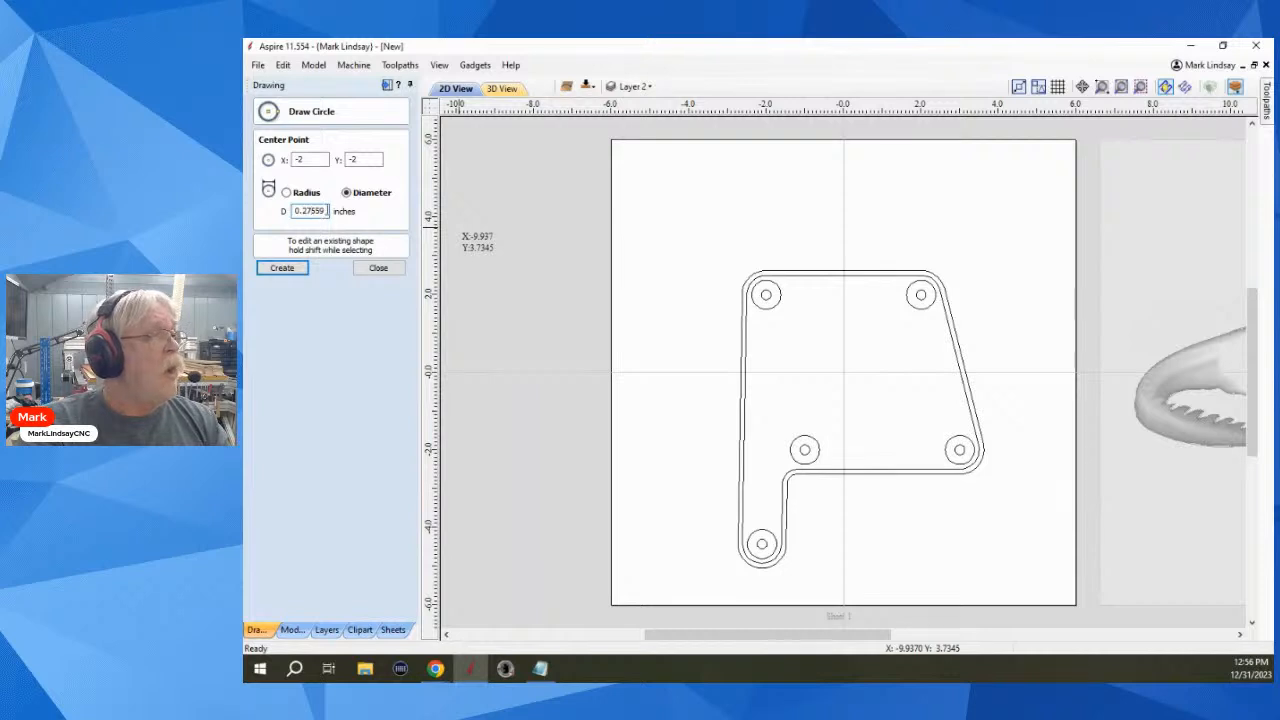
Enter the fraction 11/32 as the circle's diameter in inches, and close the circle settings without creating the circle
double_click(305, 211)
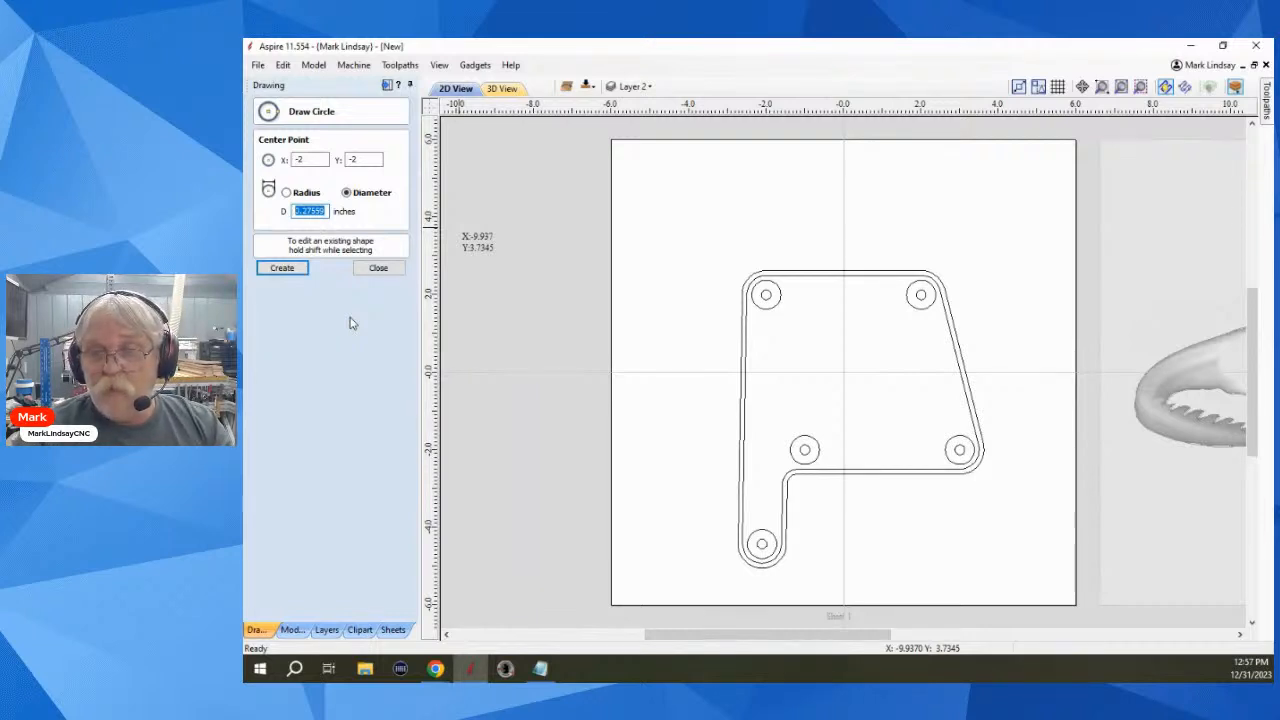
type("11/32")
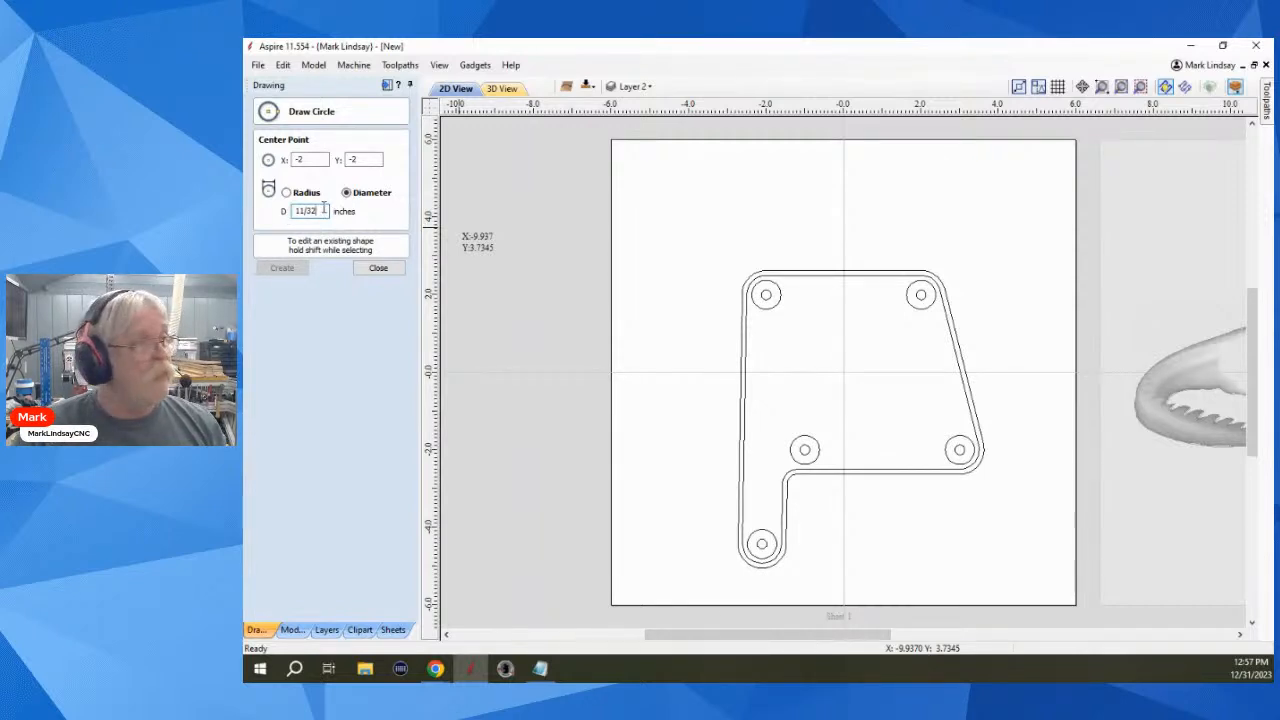
key("Tab")
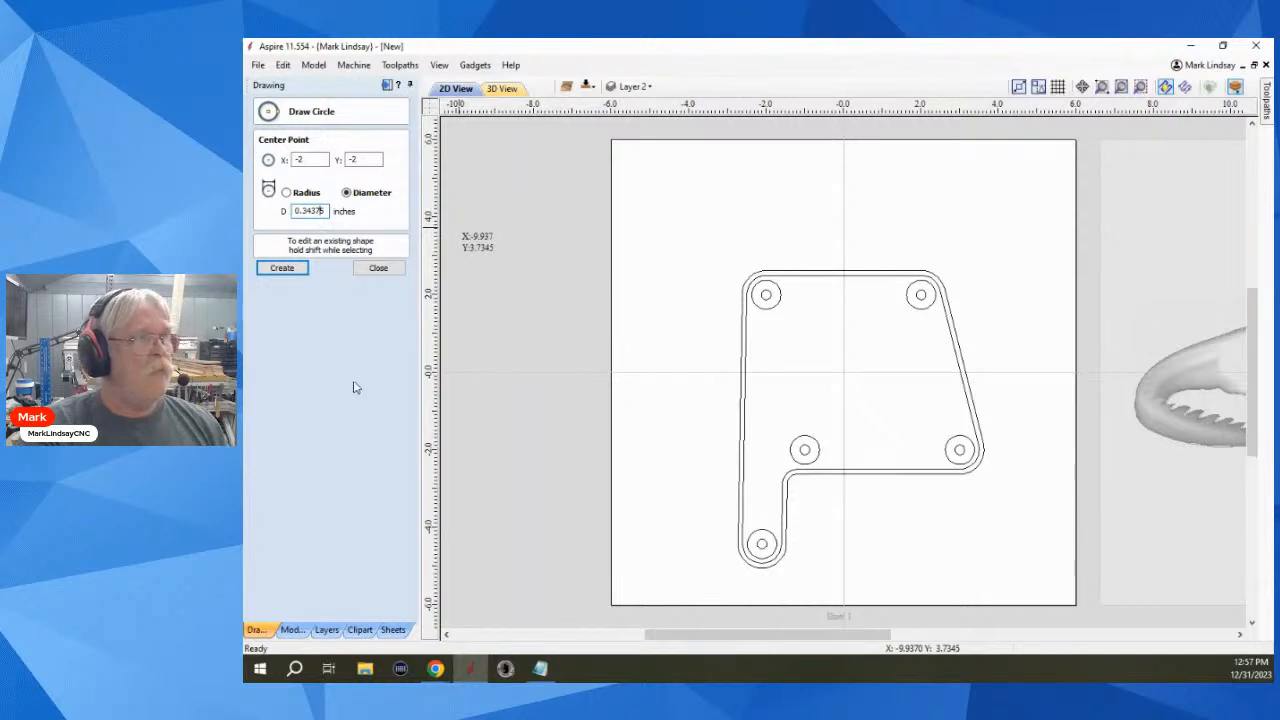
left_click(379, 270)
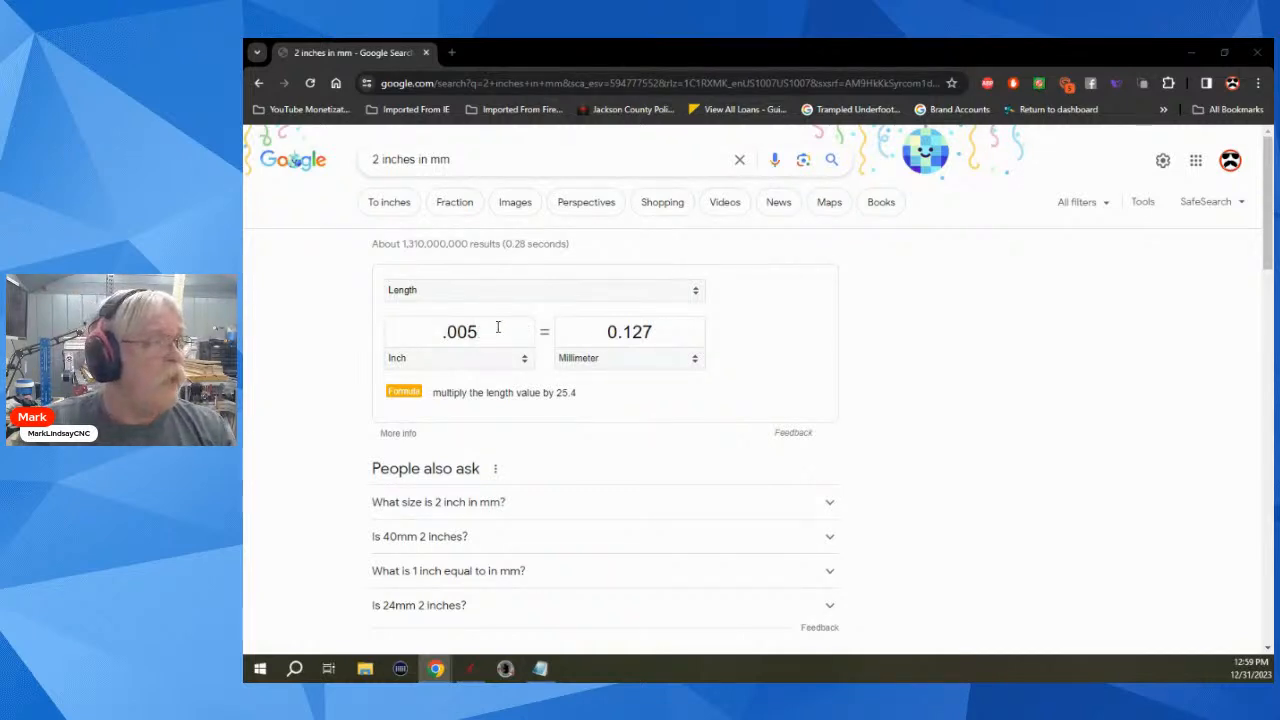
Switch to the Google unit converter in Chrome and convert .25 inches to millimetres
left_click_drag(490, 335, 379, 336)
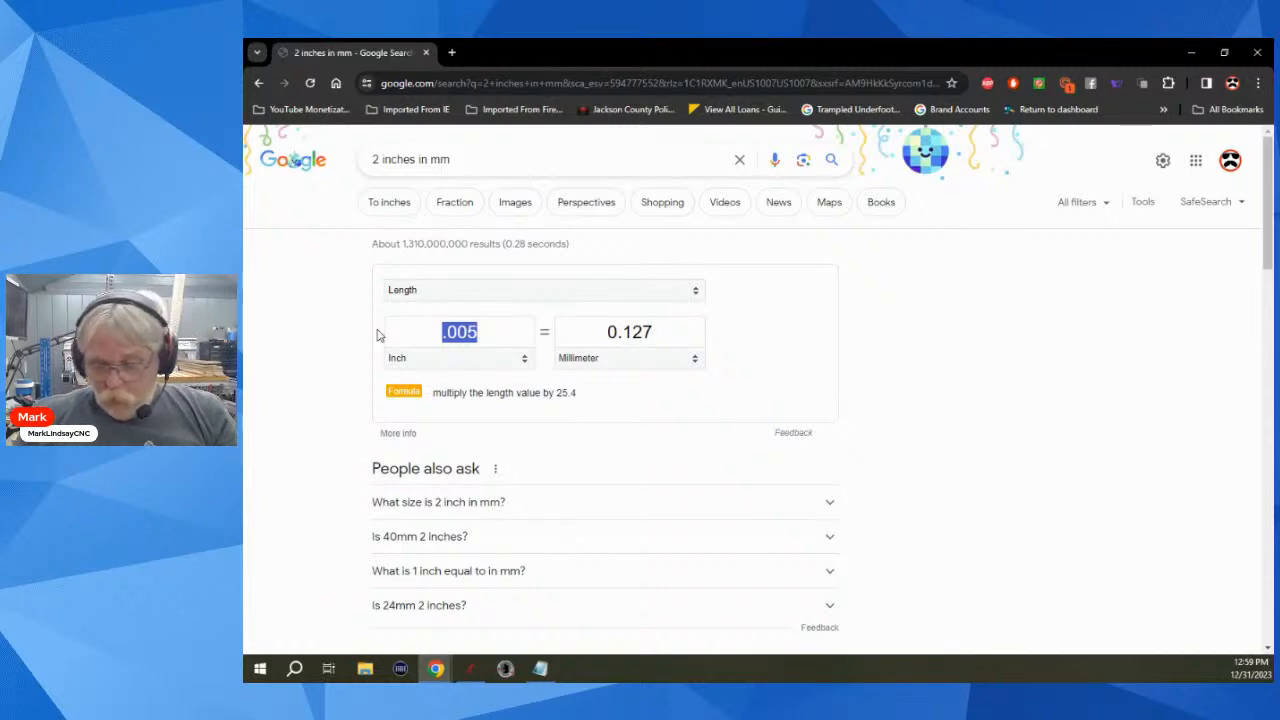
type(".25")
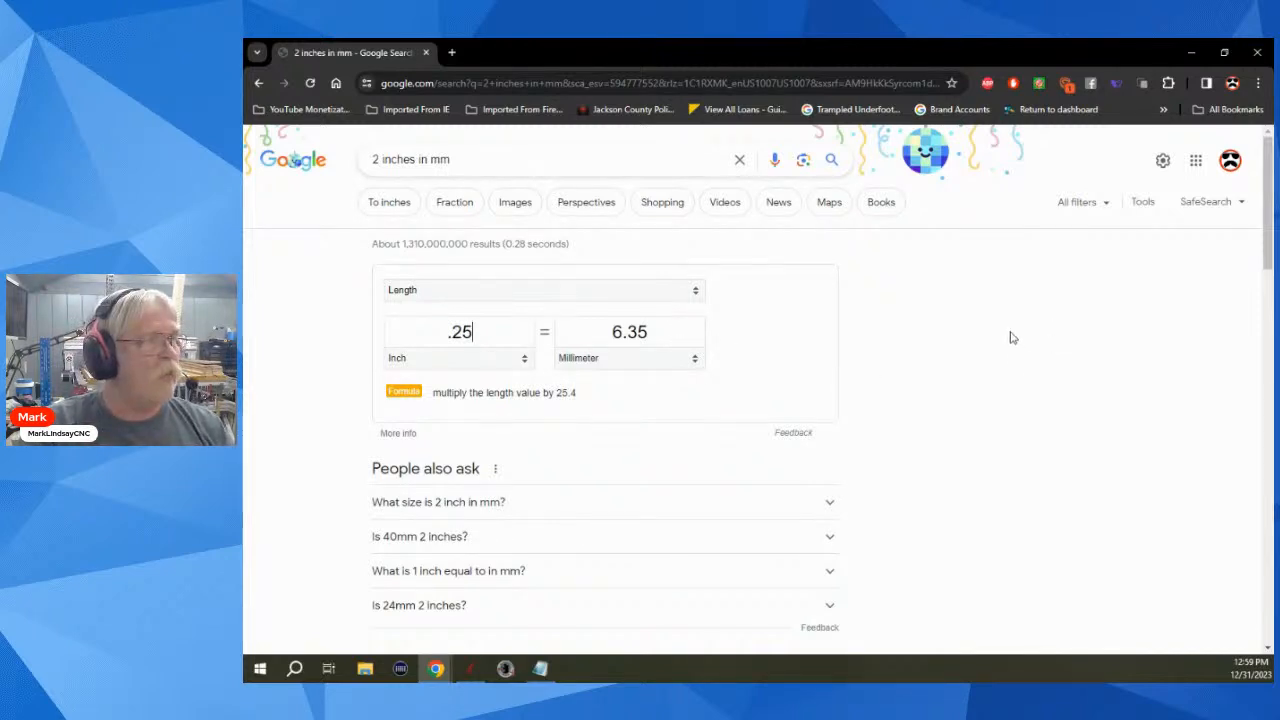
Search Google for "60 inches per minute in mm per second" and look over the conversion results
triple_click(456, 160)
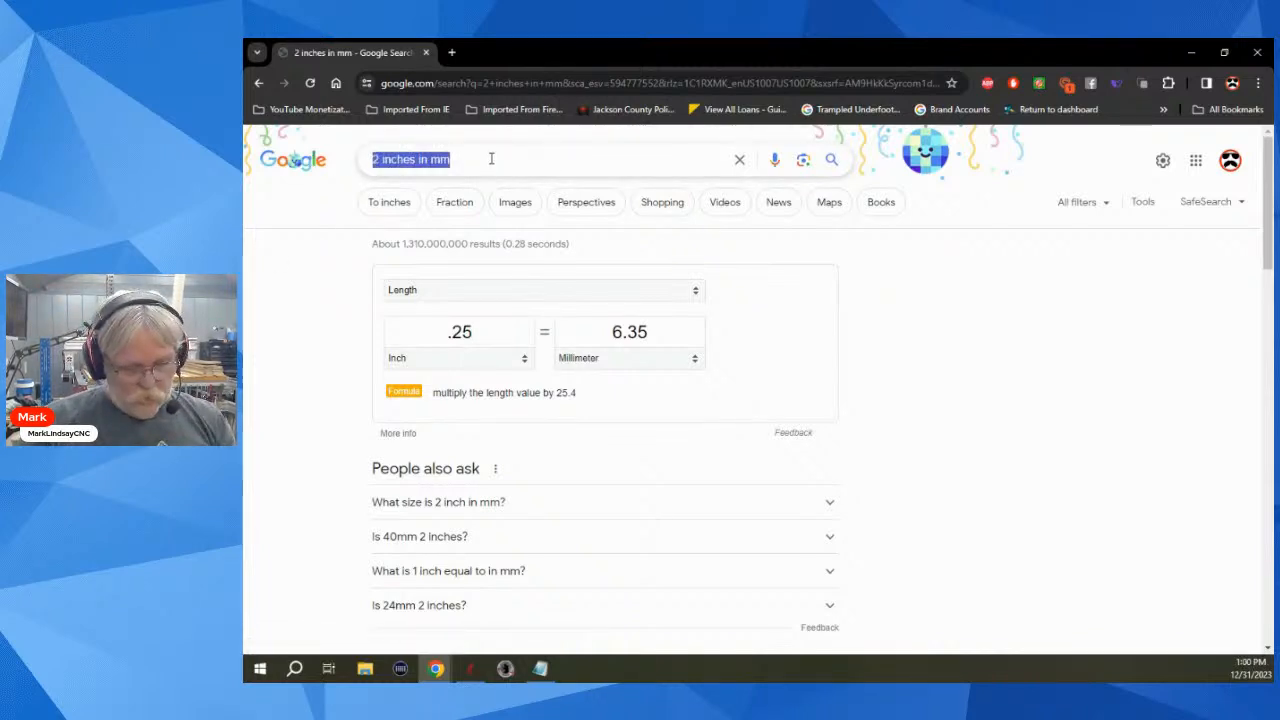
type("60")
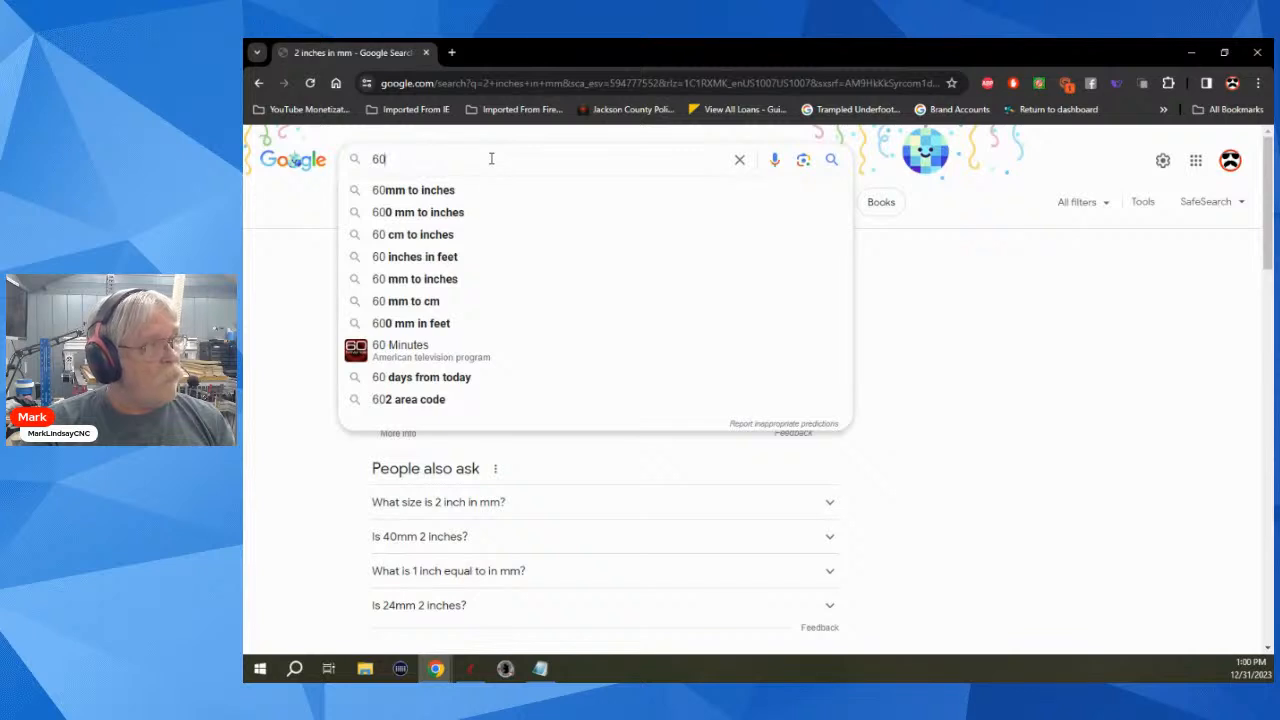
type(" inche")
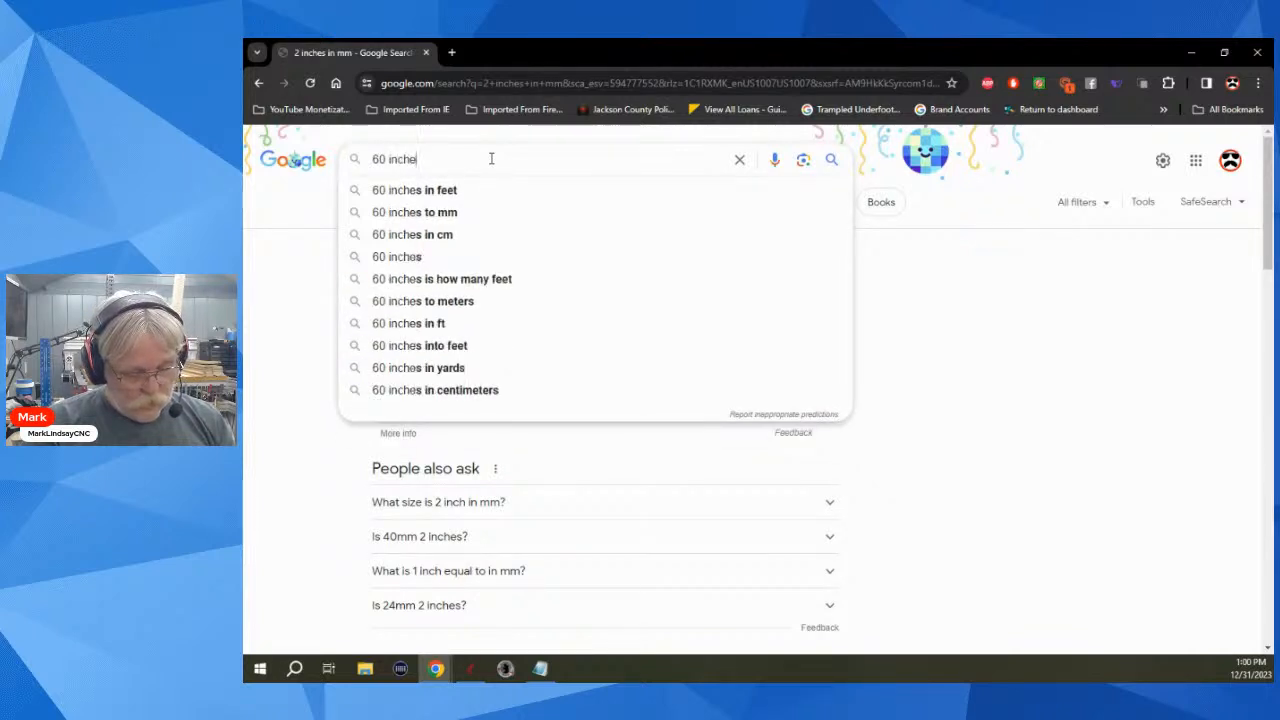
type("s per min")
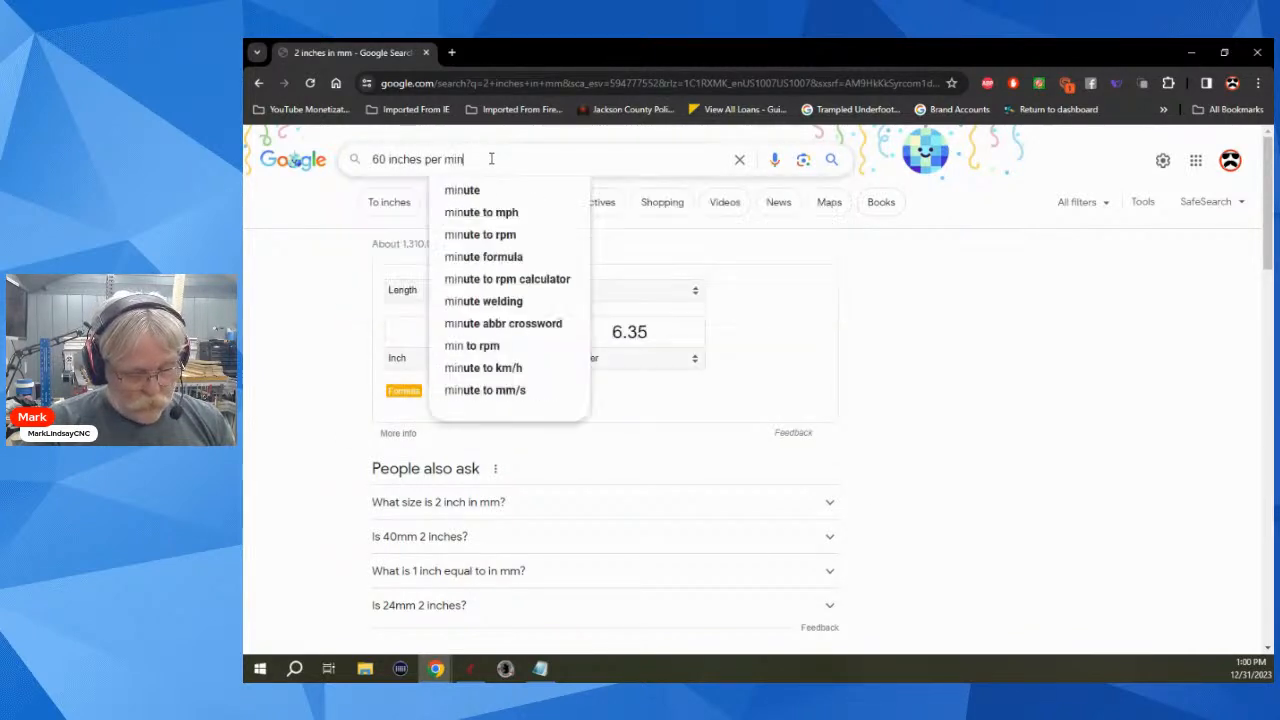
type("ute")
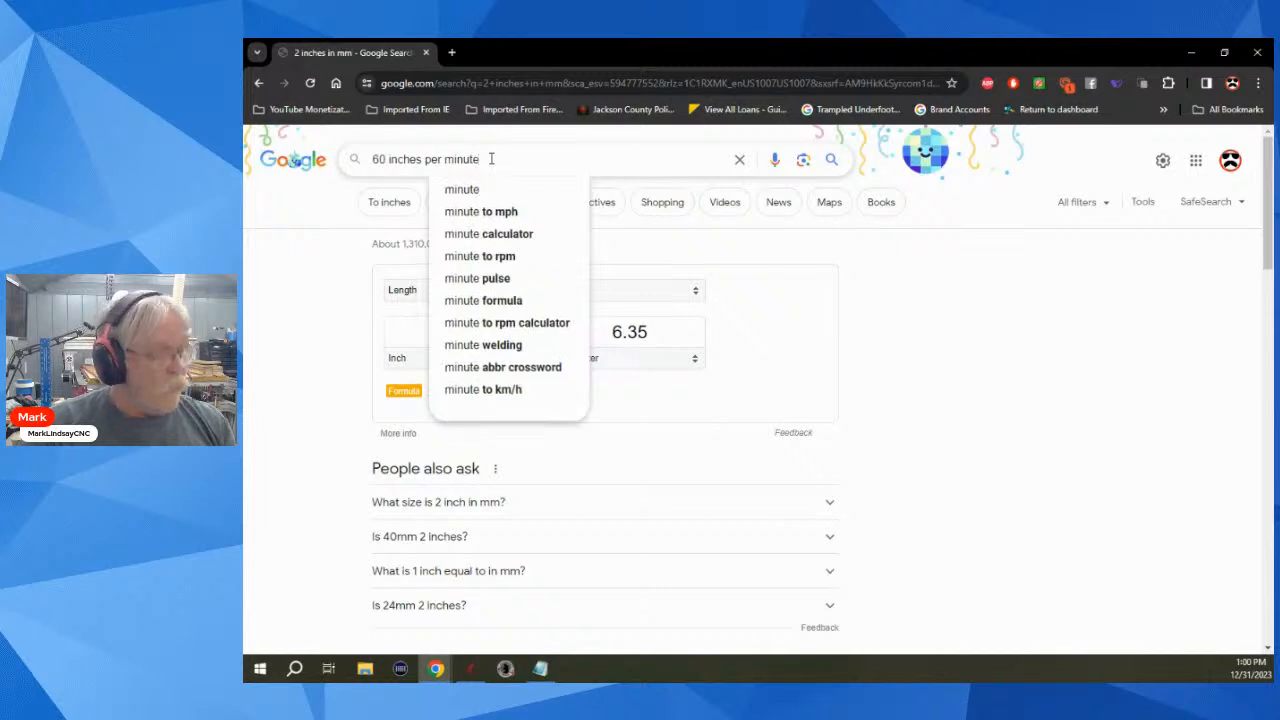
type(" in mm ")
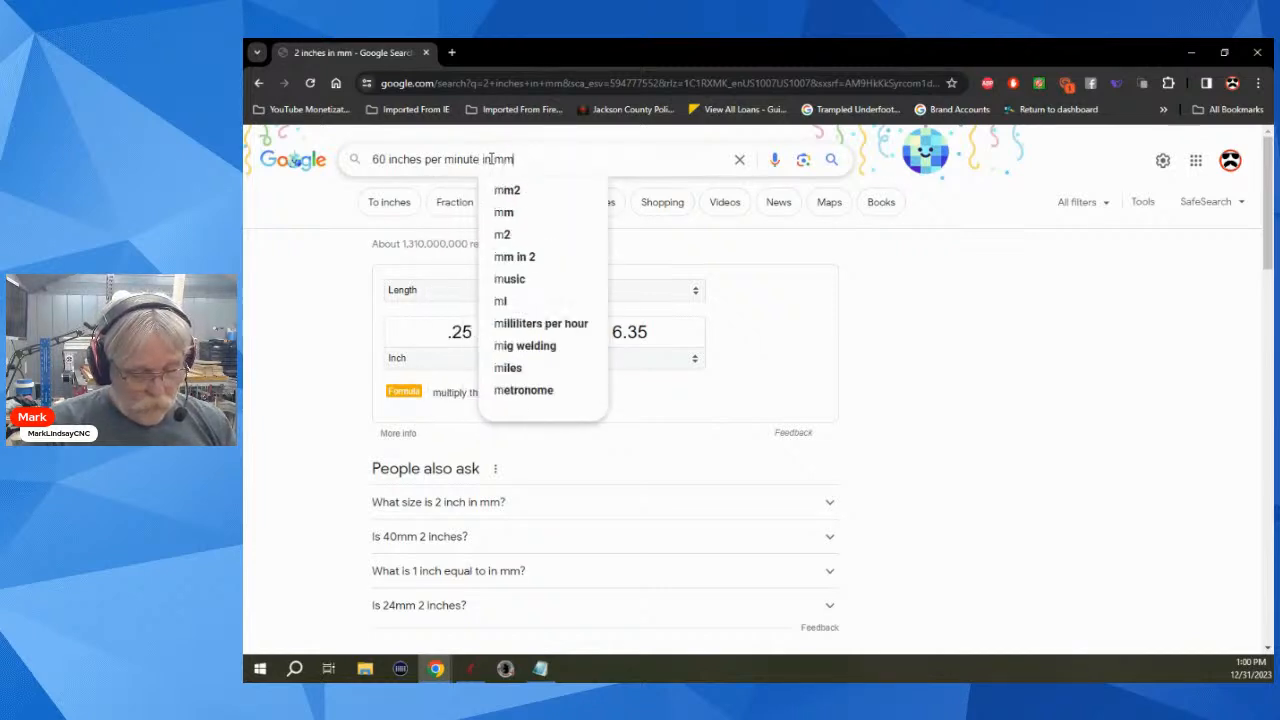
type("per sec")
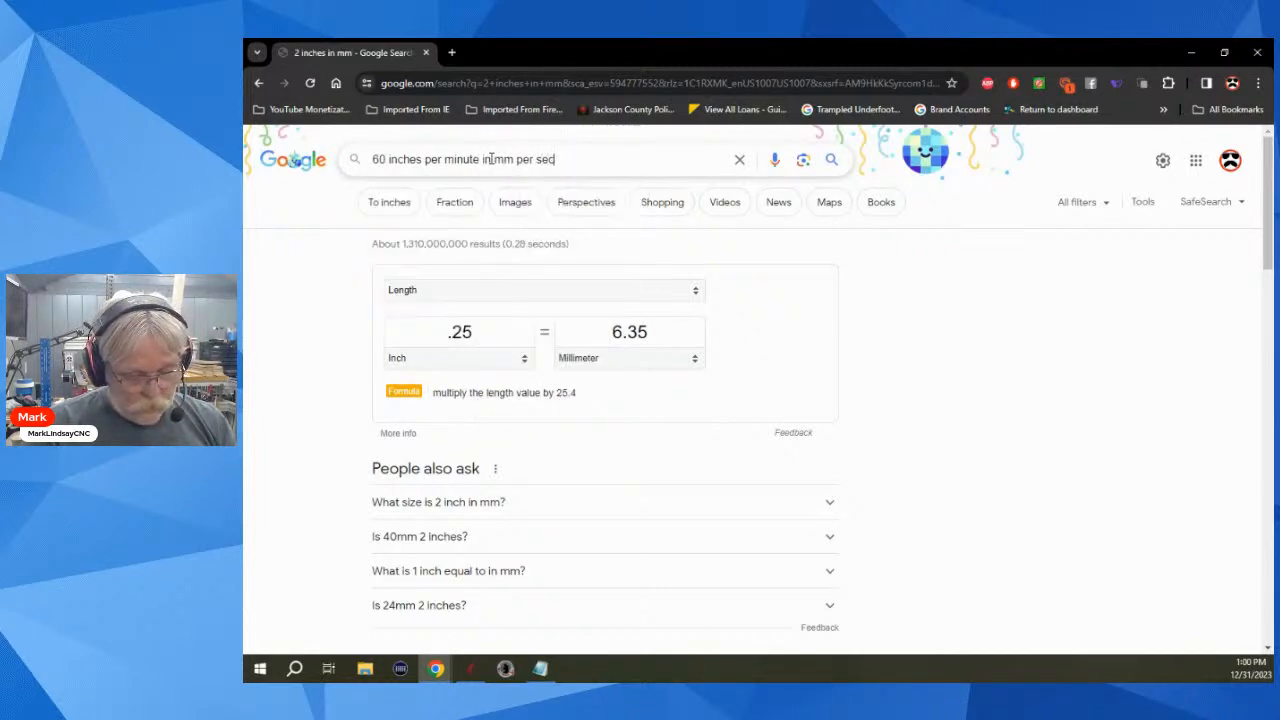
type("ond")
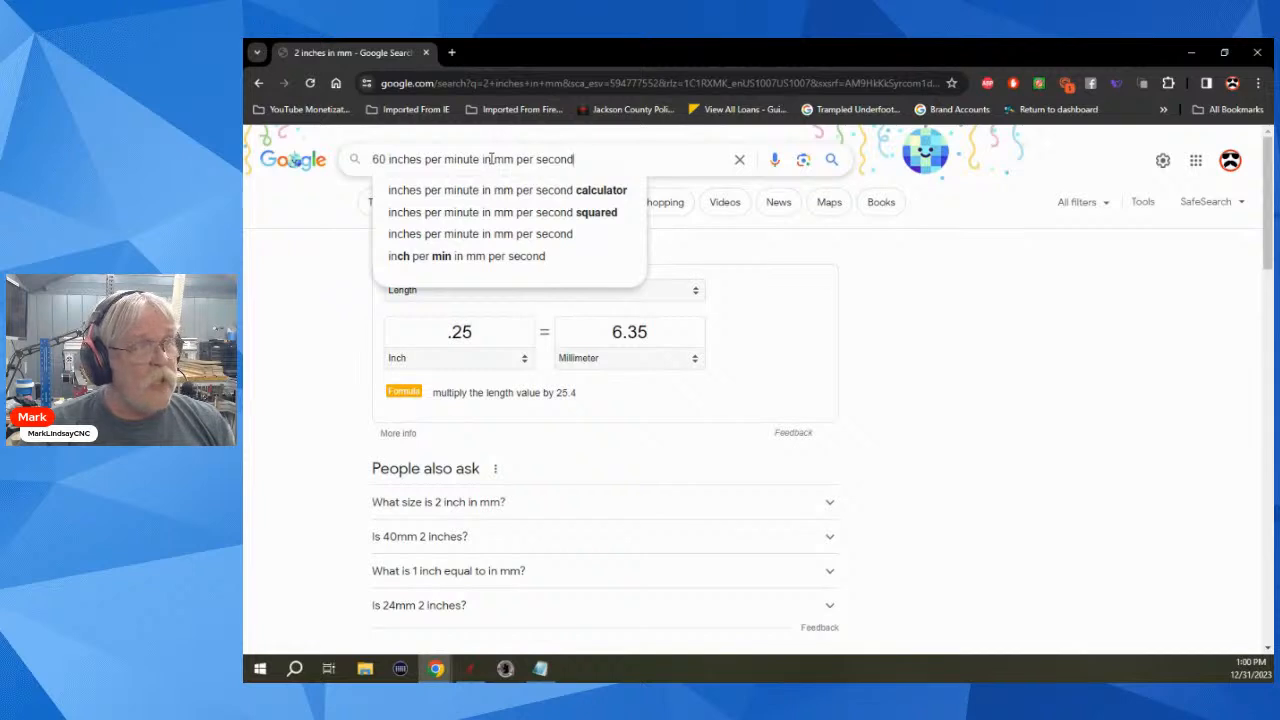
key("Return")
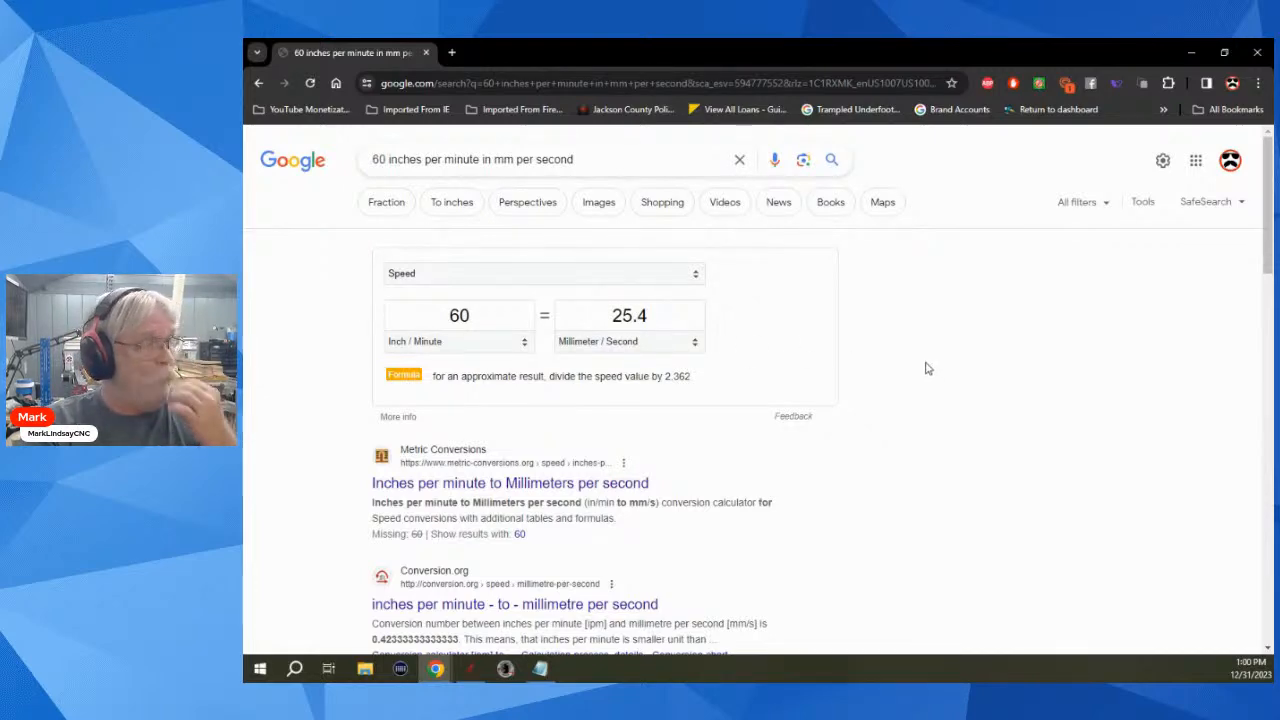
scroll(457, 495, "down", 3)
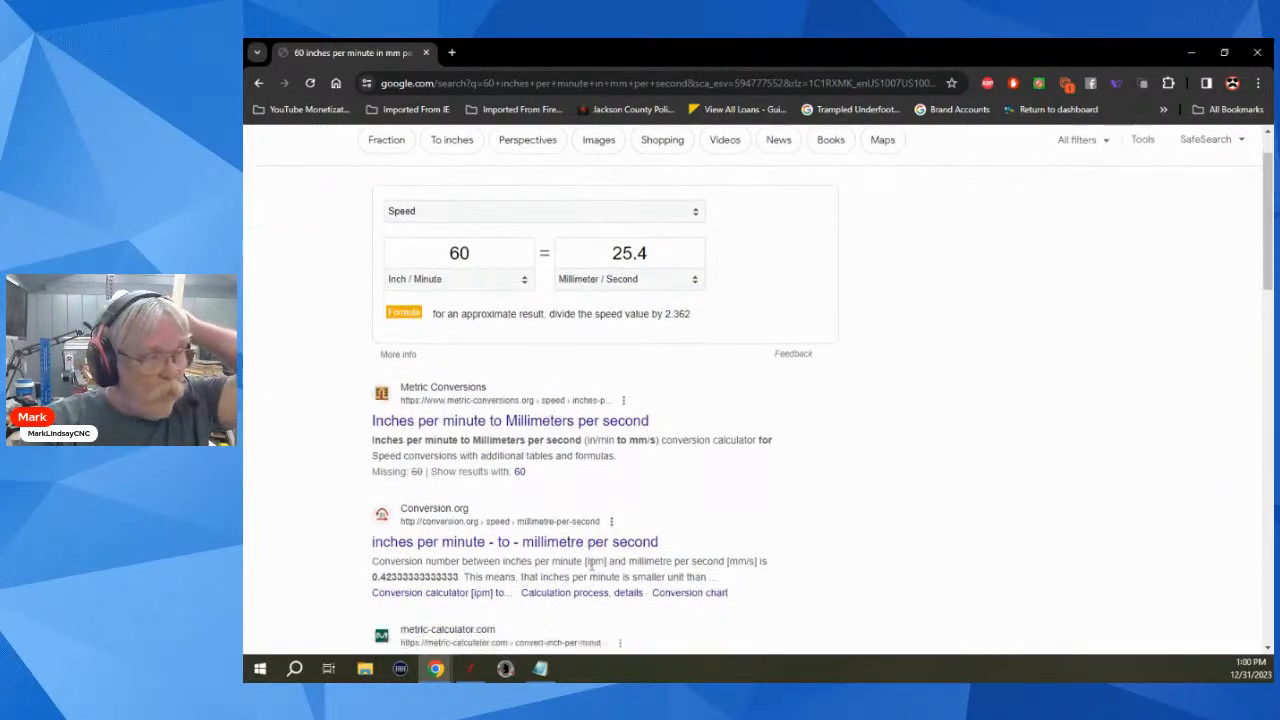
scroll(678, 520, "up", 3)
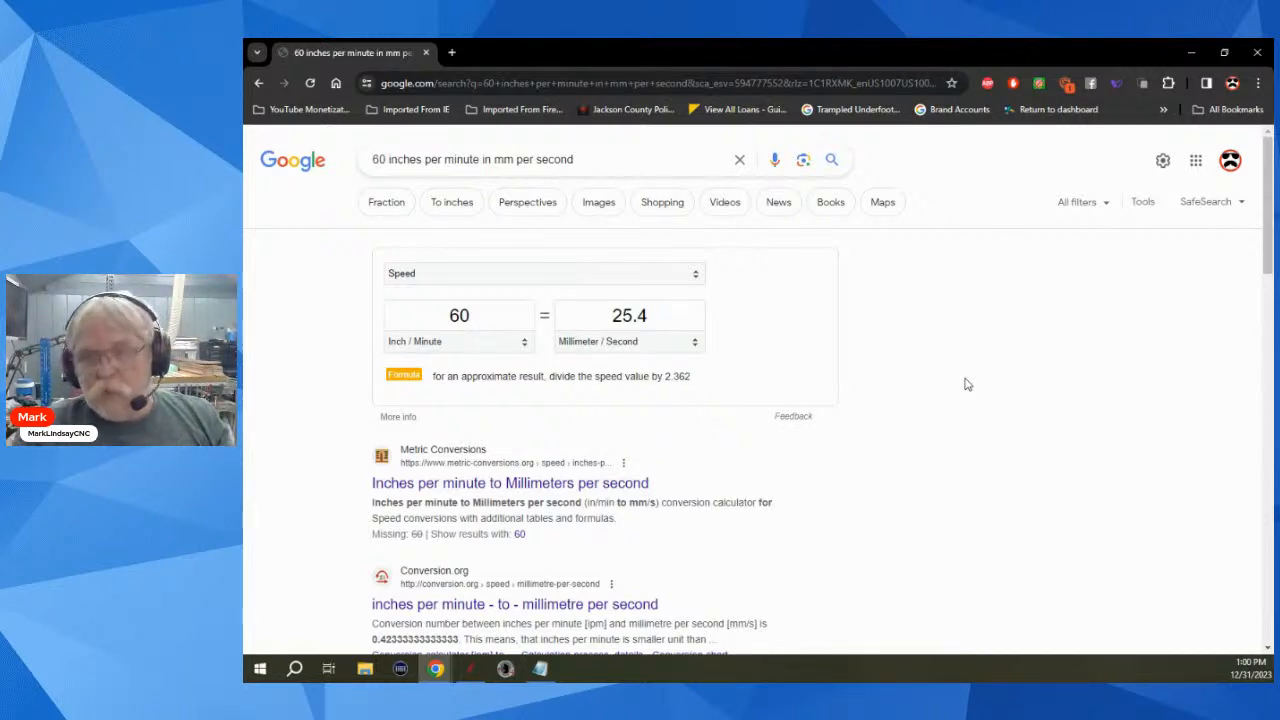
Search Google for "4 inches in mm"
left_click_drag(574, 160, 365, 172)
type("4")
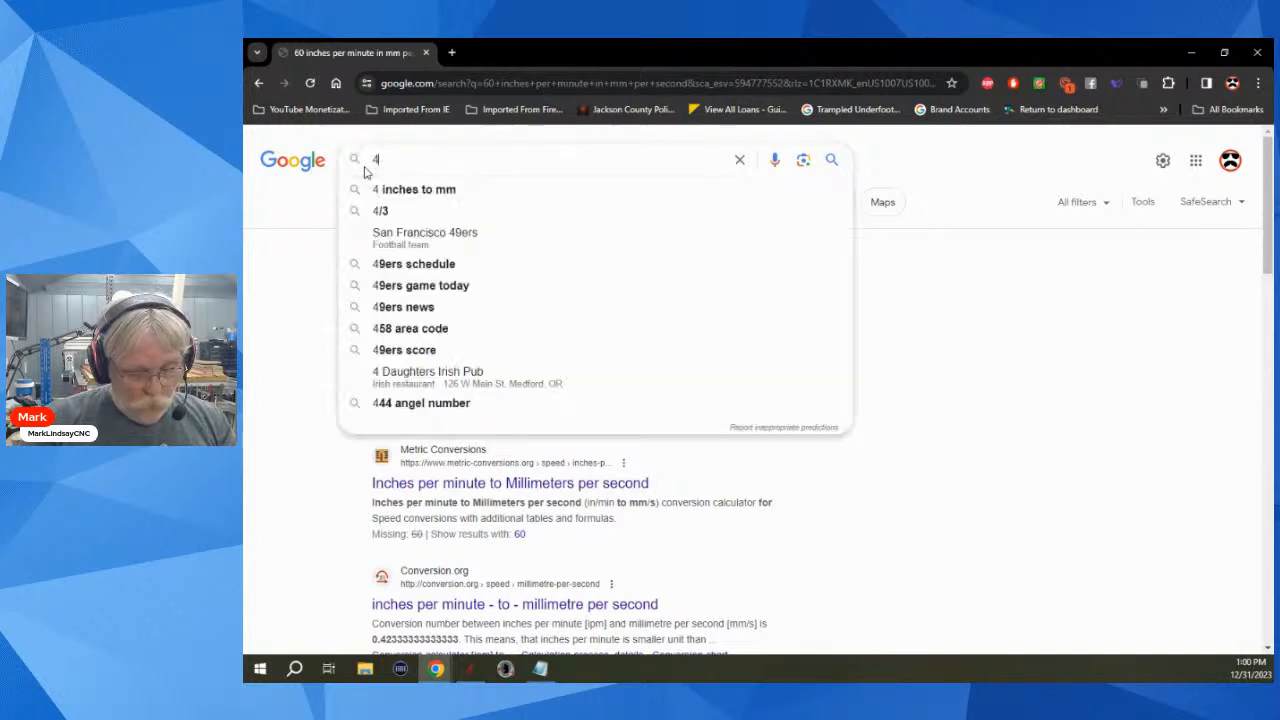
type(" inches in mm")
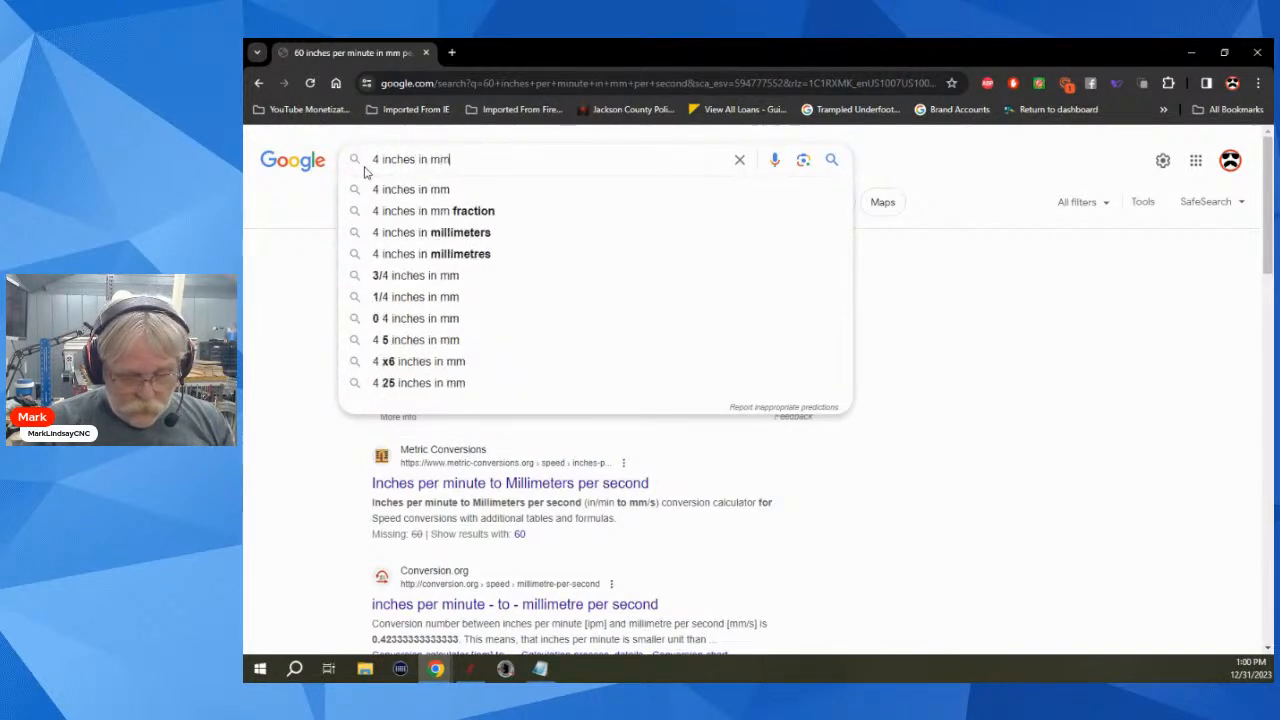
key("Return")
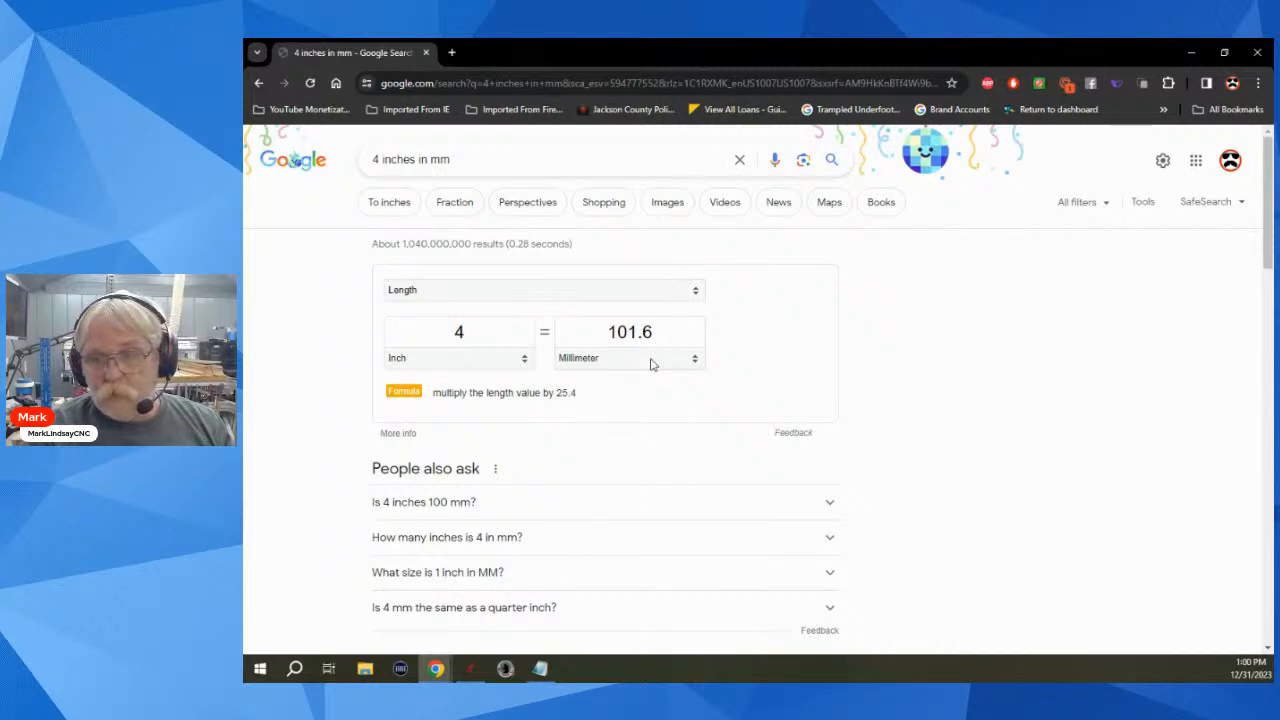
Search Google for "70f in c" to convert the temperature, and close the browser to return to Aspire
left_click_drag(474, 160, 357, 163)
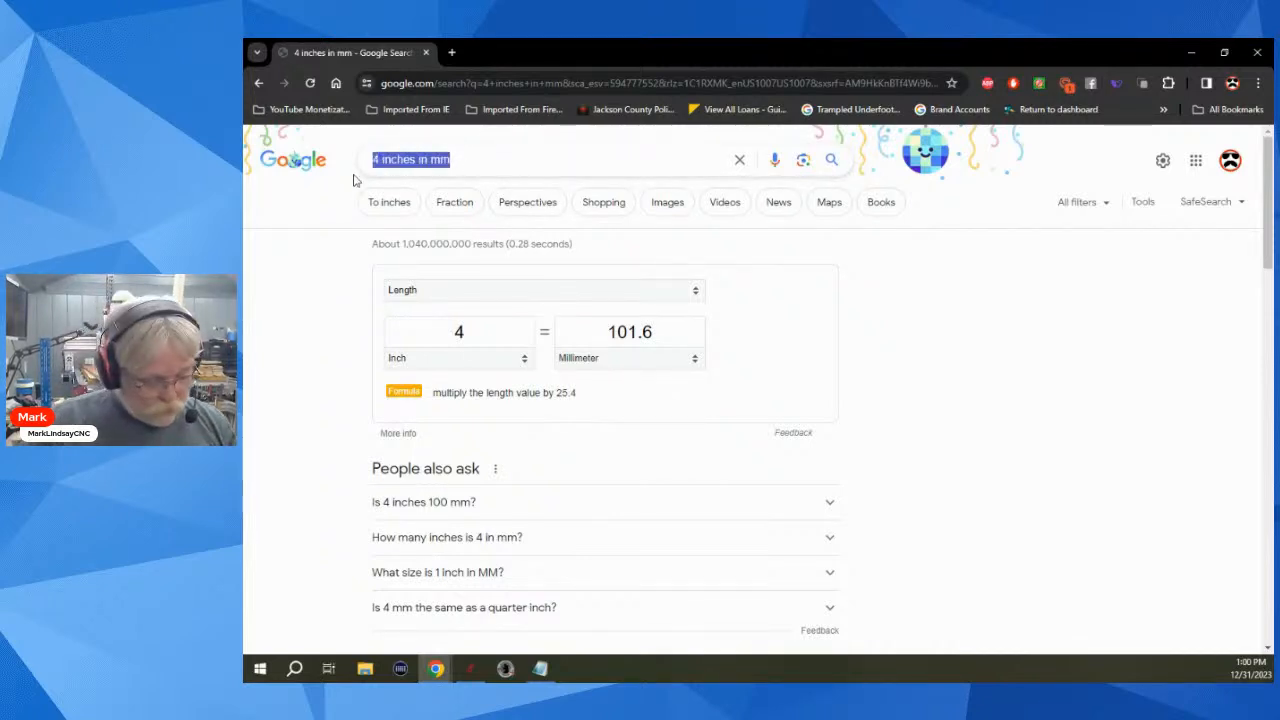
type("70")
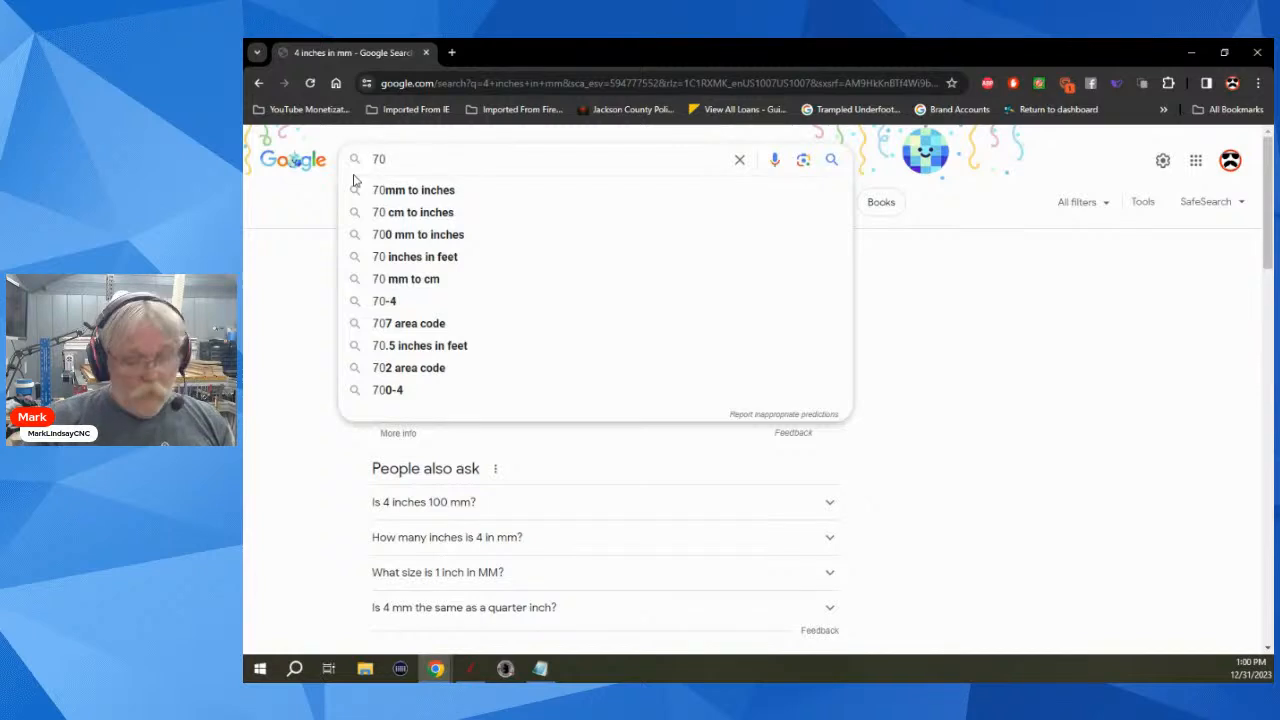
type("f in c")
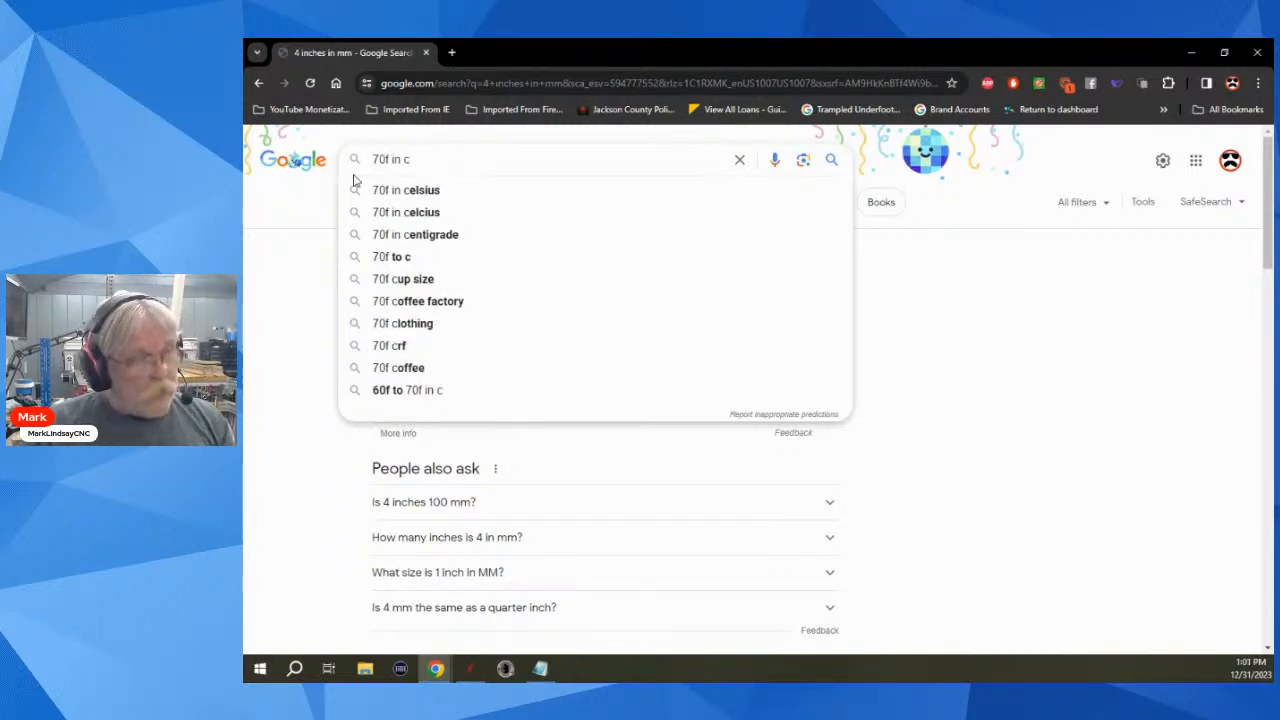
key("Return")
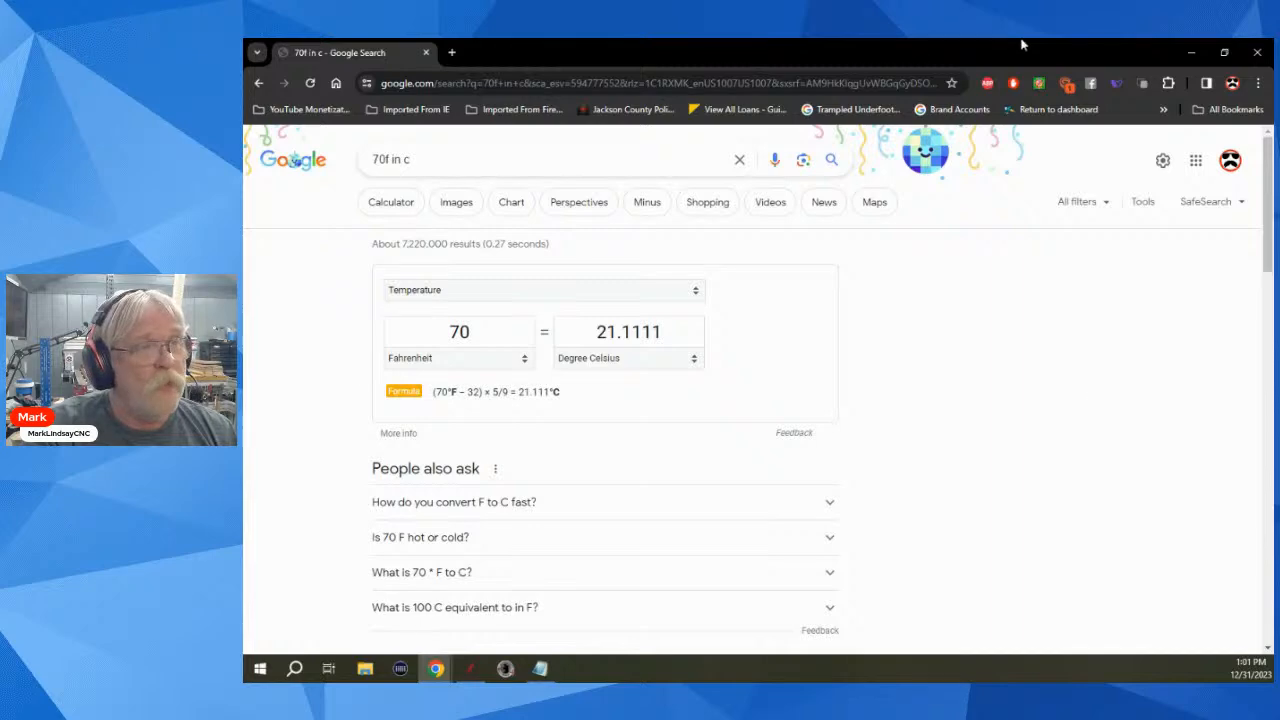
left_click(1257, 52)
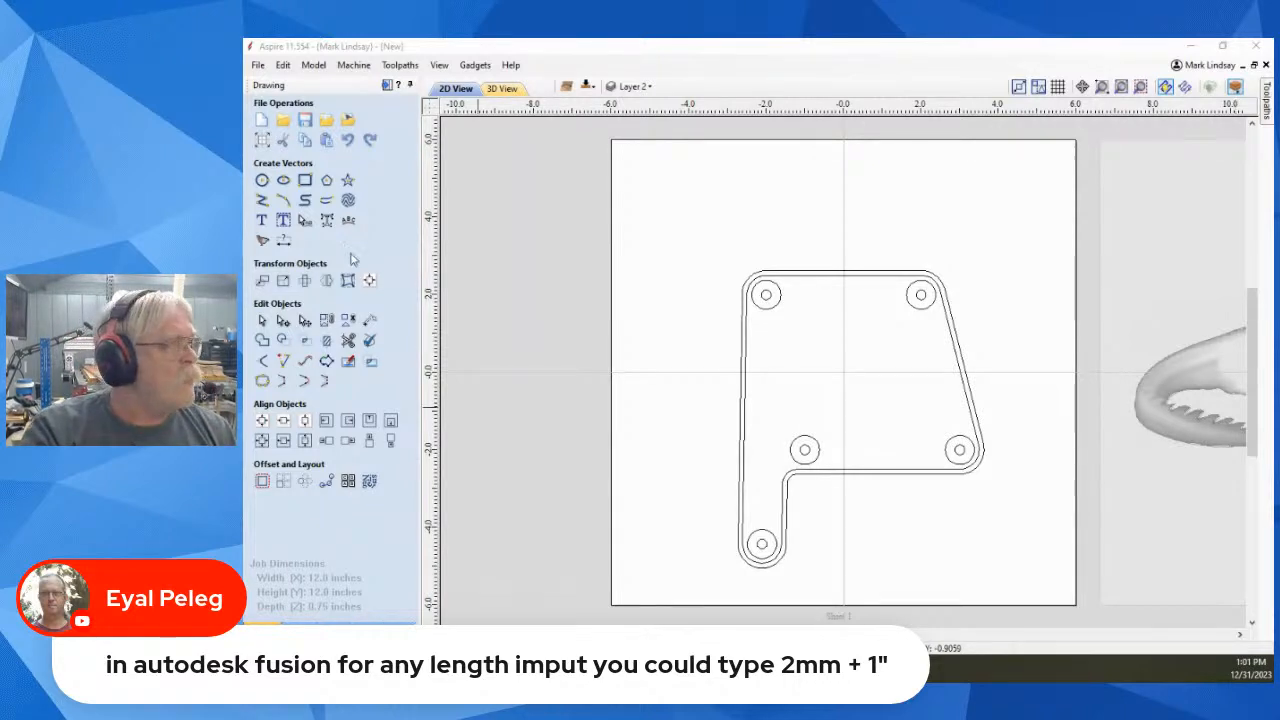
Draw a straight polyline above the part at angle 0, calculating its length as 4 mm converted to inches plus 3 inches
left_click(262, 200)
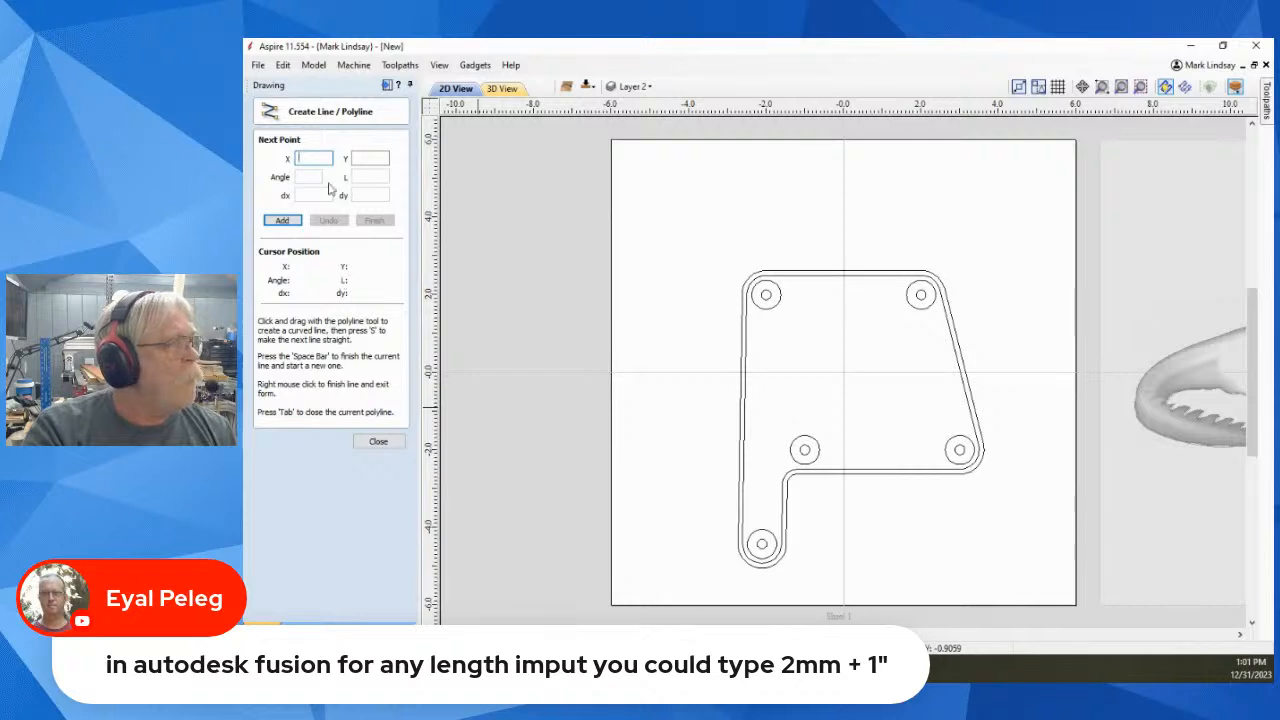
left_click(698, 204)
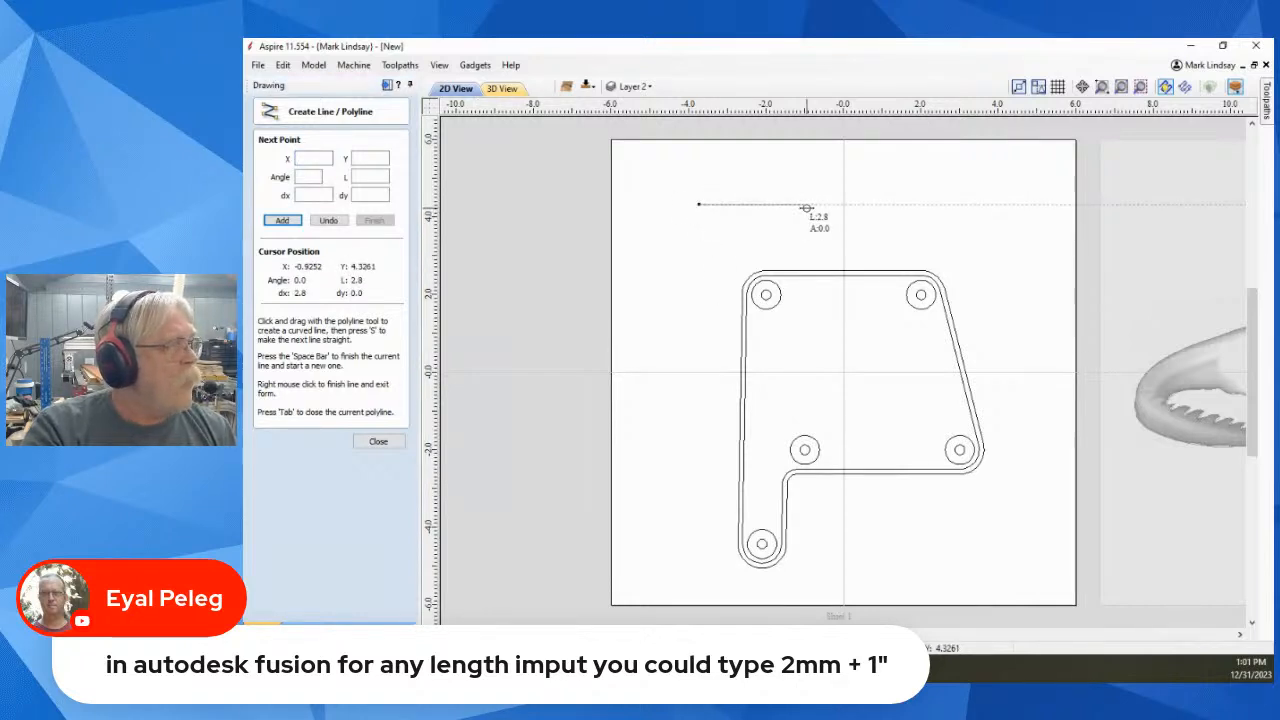
left_click(308, 177)
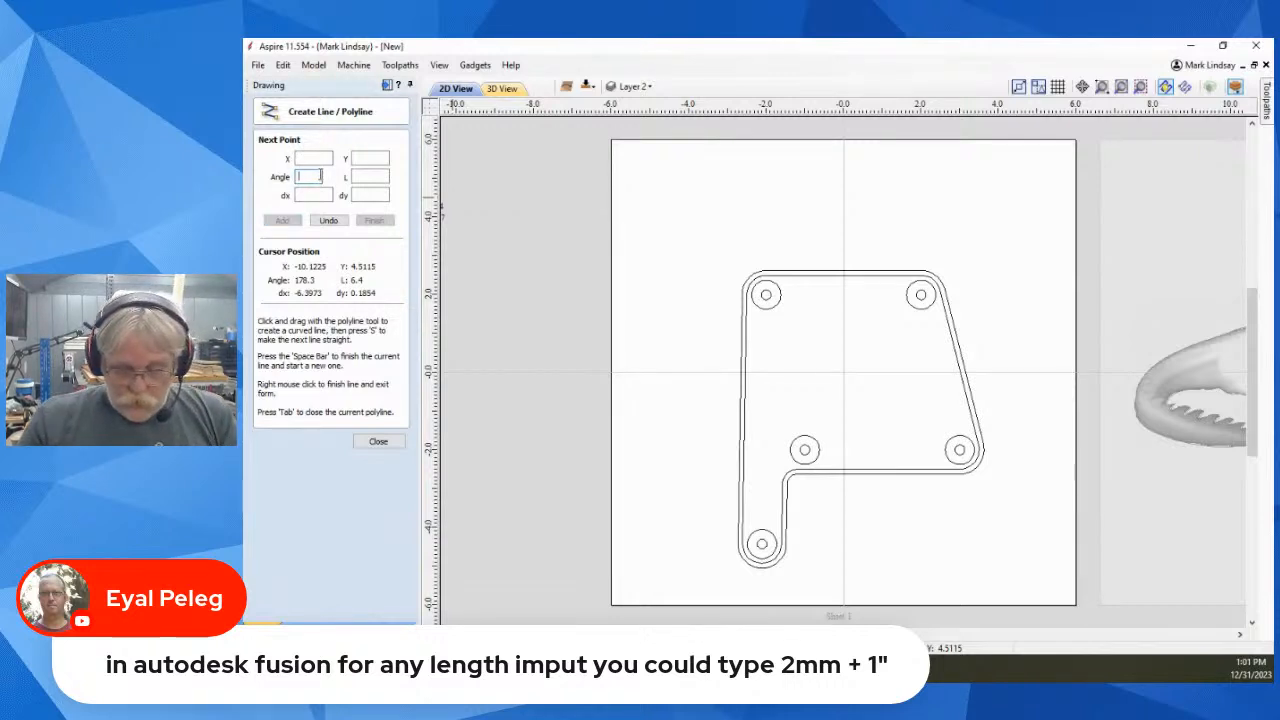
type("0")
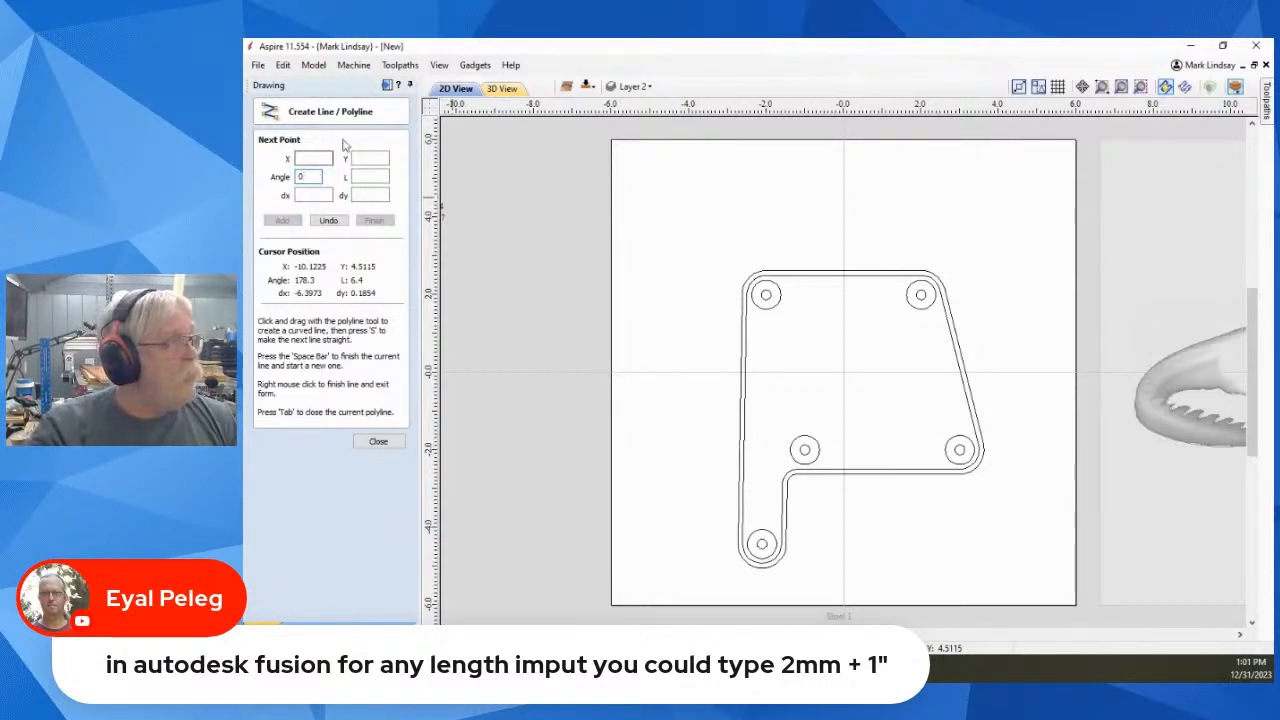
left_click(370, 177)
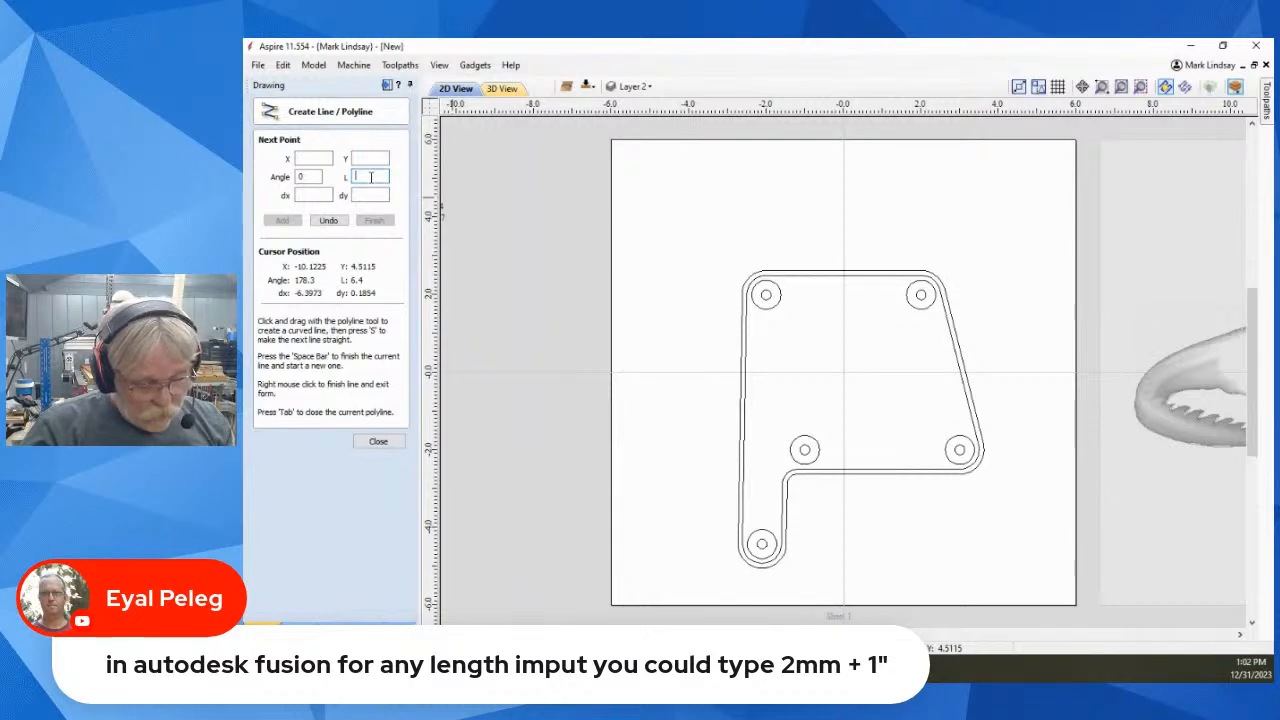
type("4")
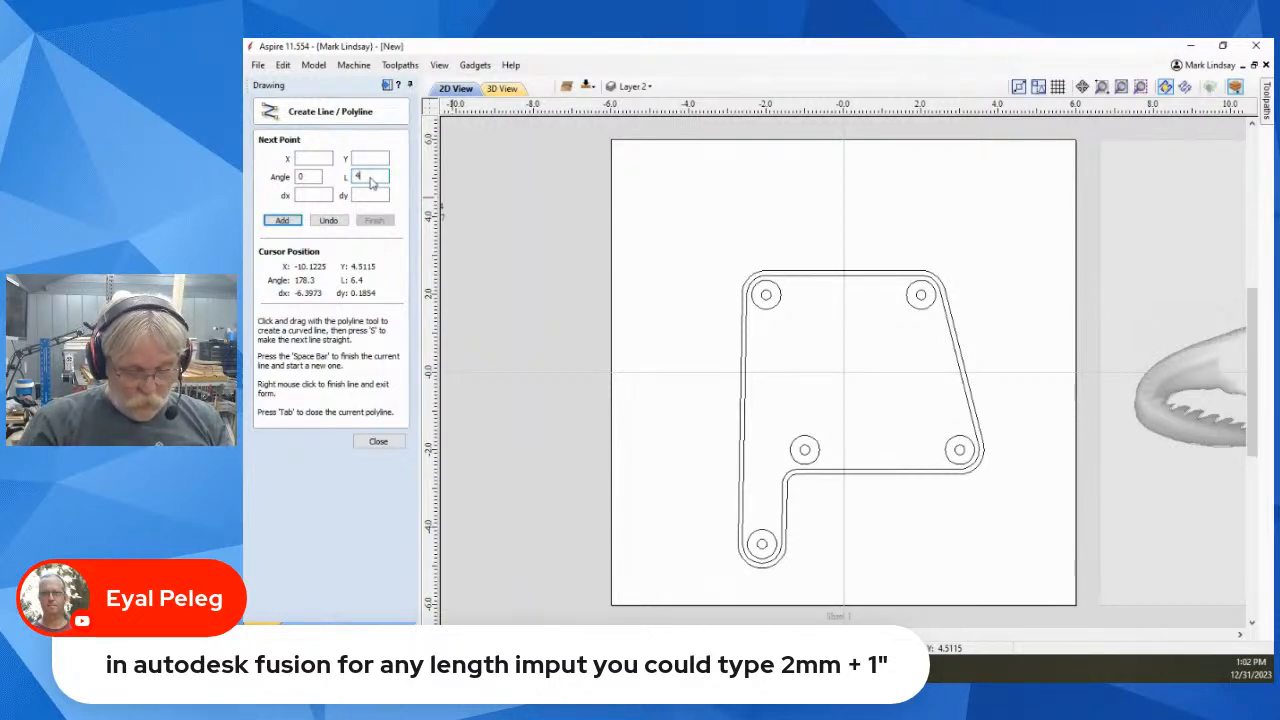
type("mm=")
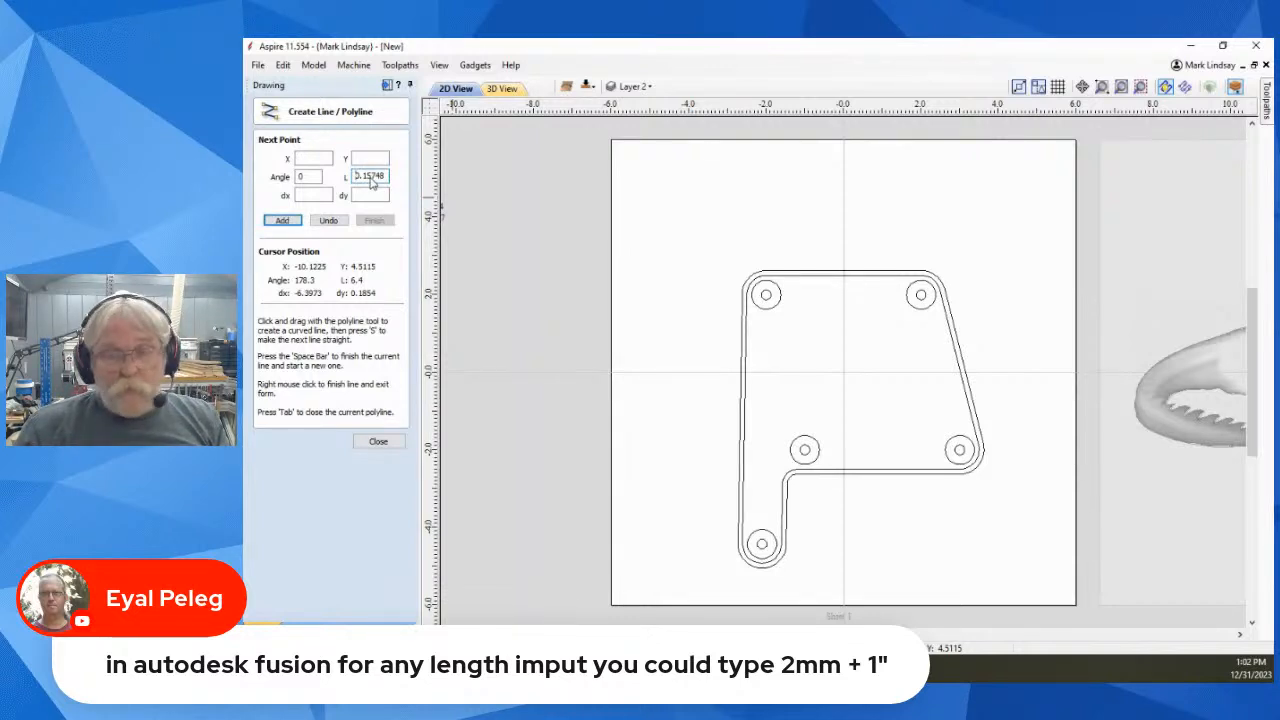
key("End")
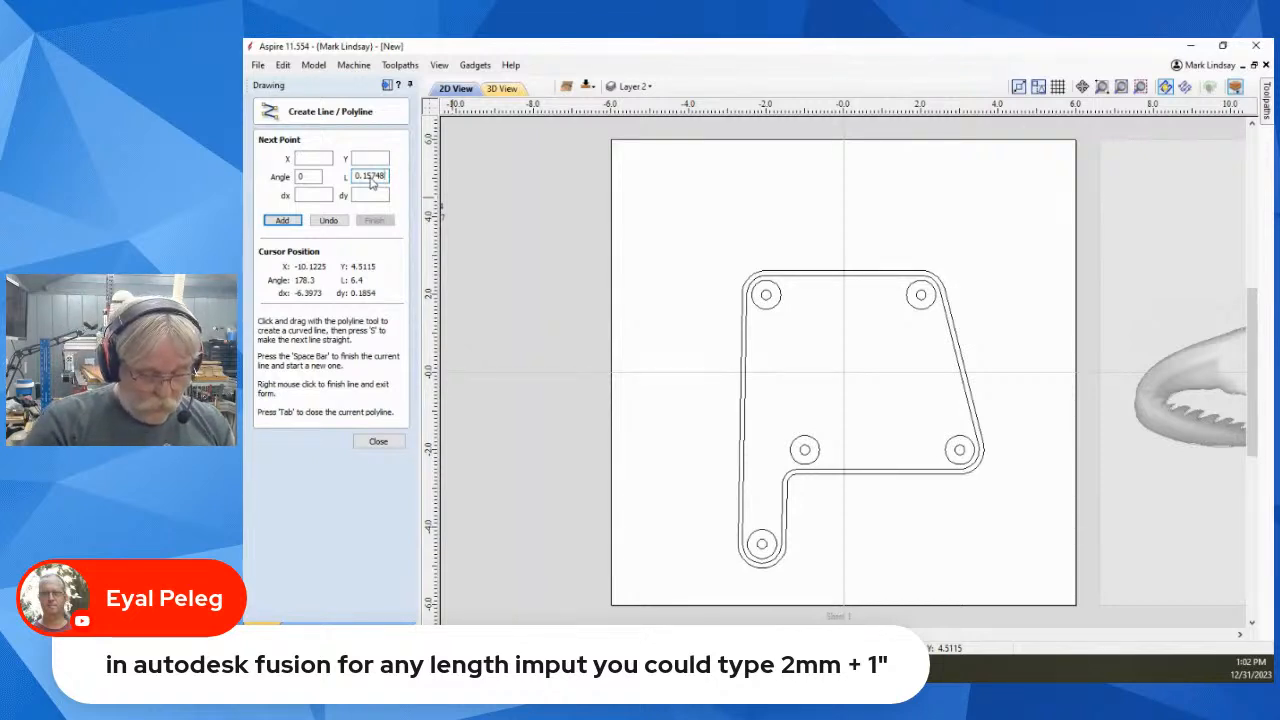
type("+3")
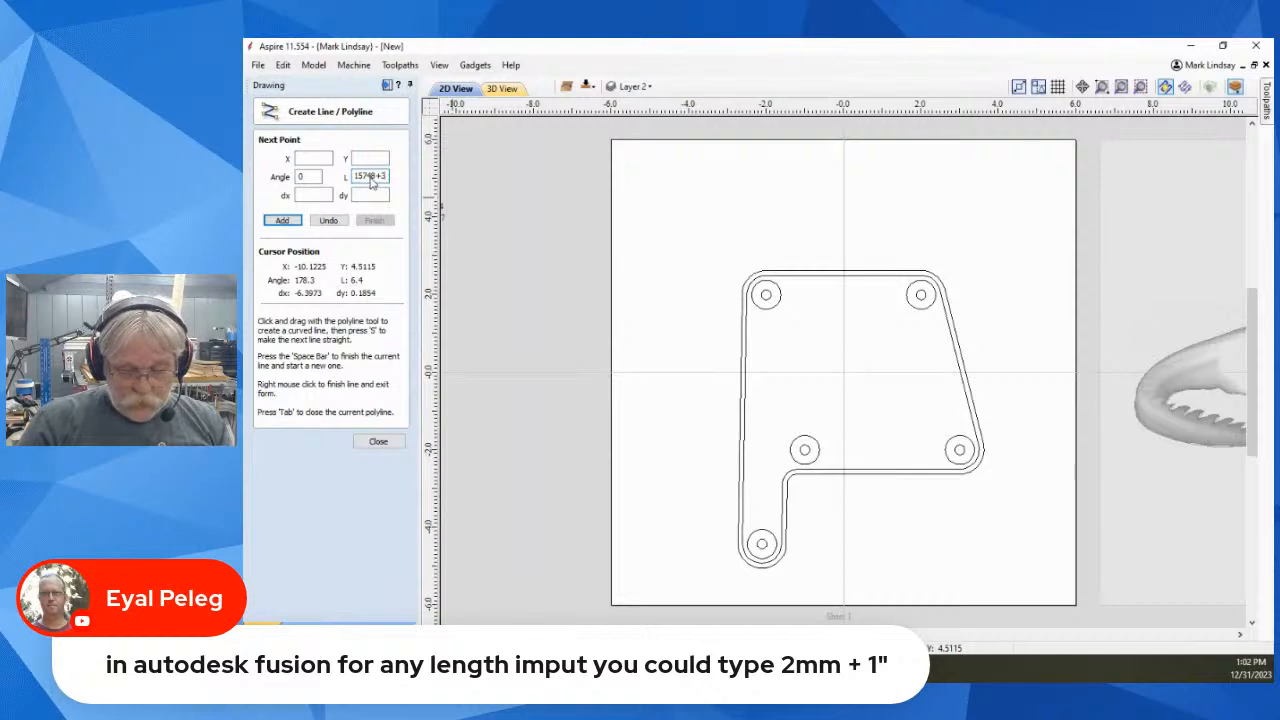
type("=")
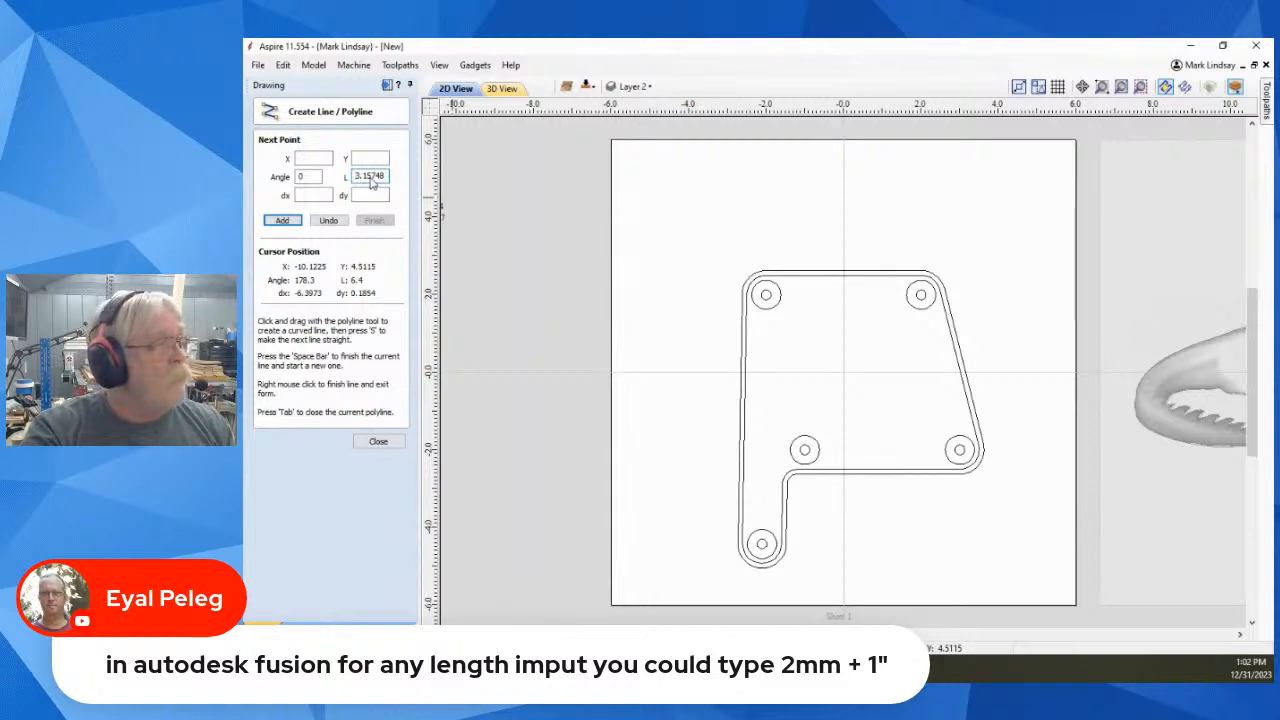
left_click(283, 221)
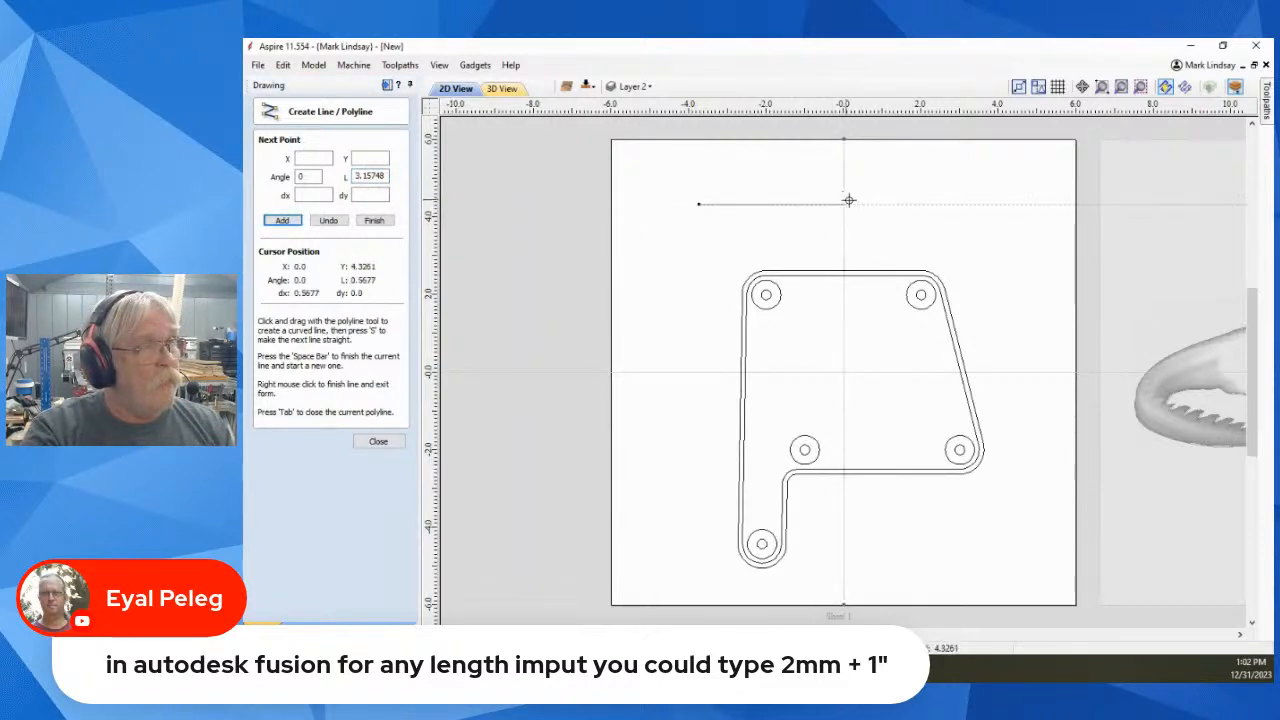
left_click(377, 442)
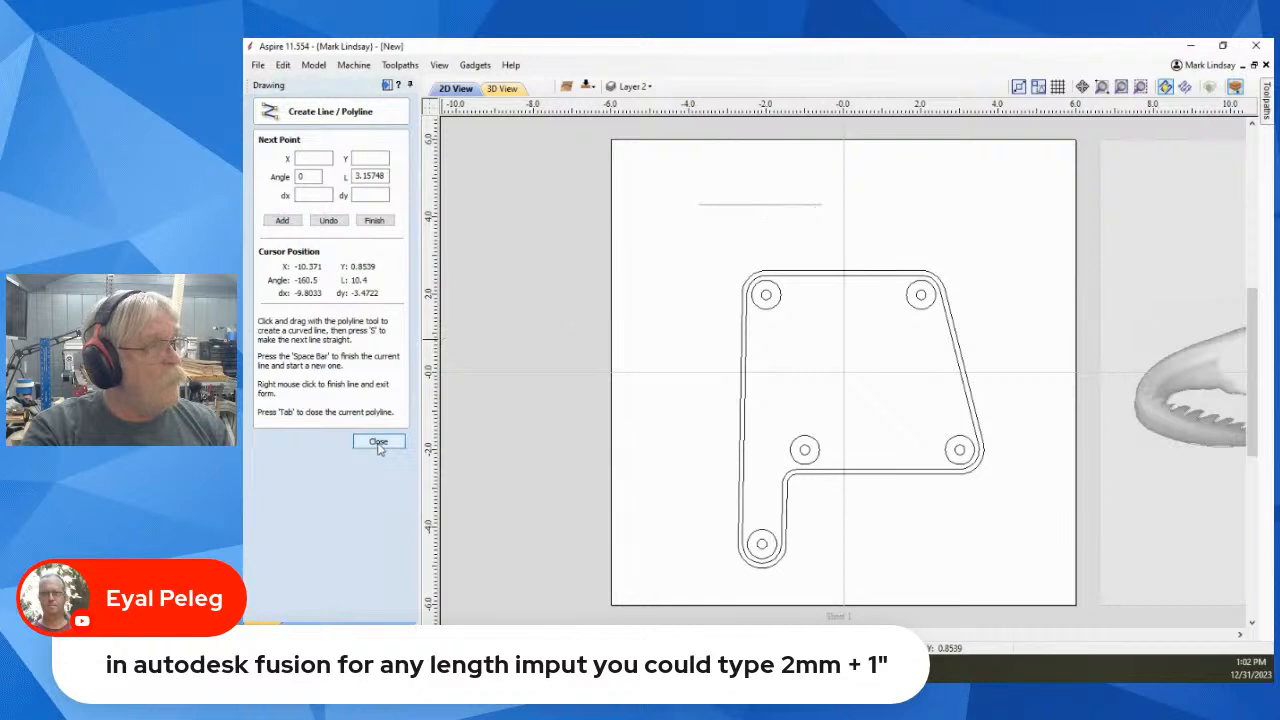